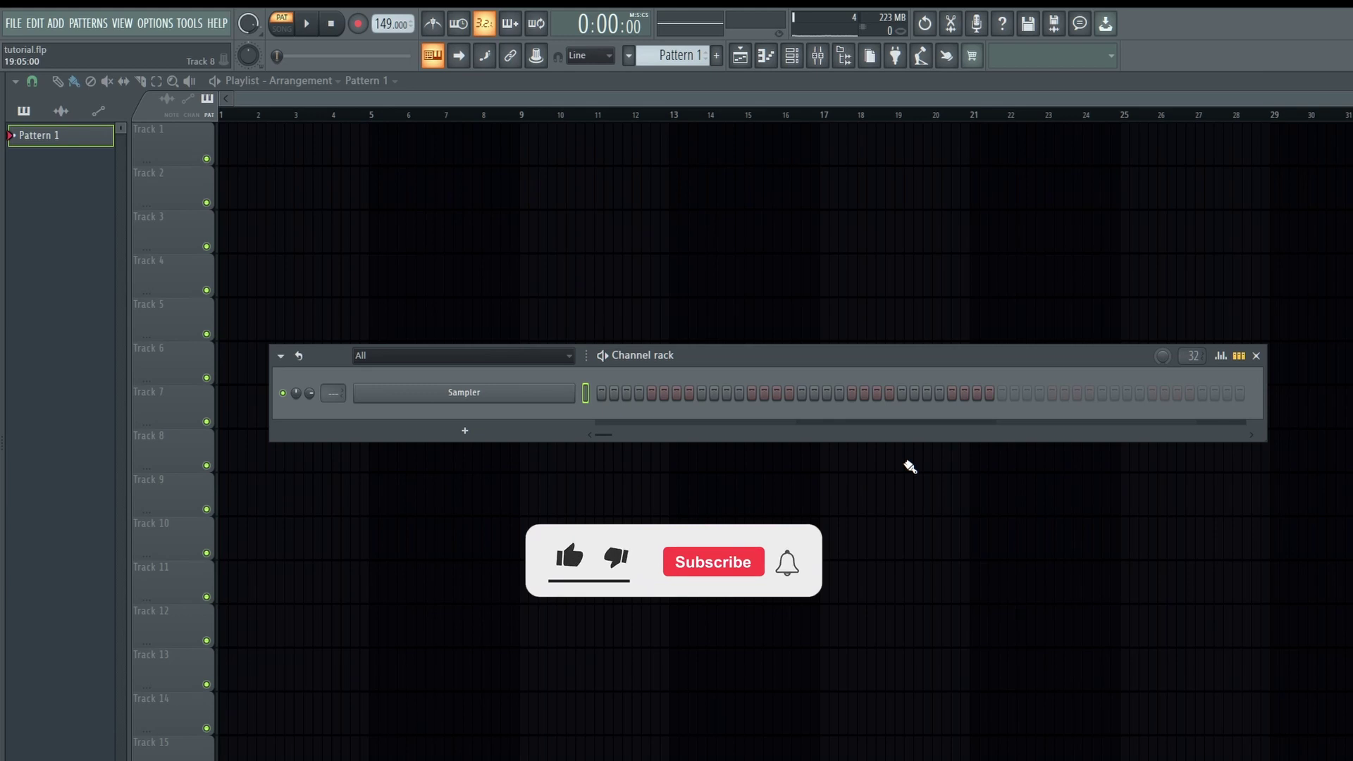
# Step: Look over the Channel rack's options list and the choices of its channel display filter
pyautogui.click(282, 358)
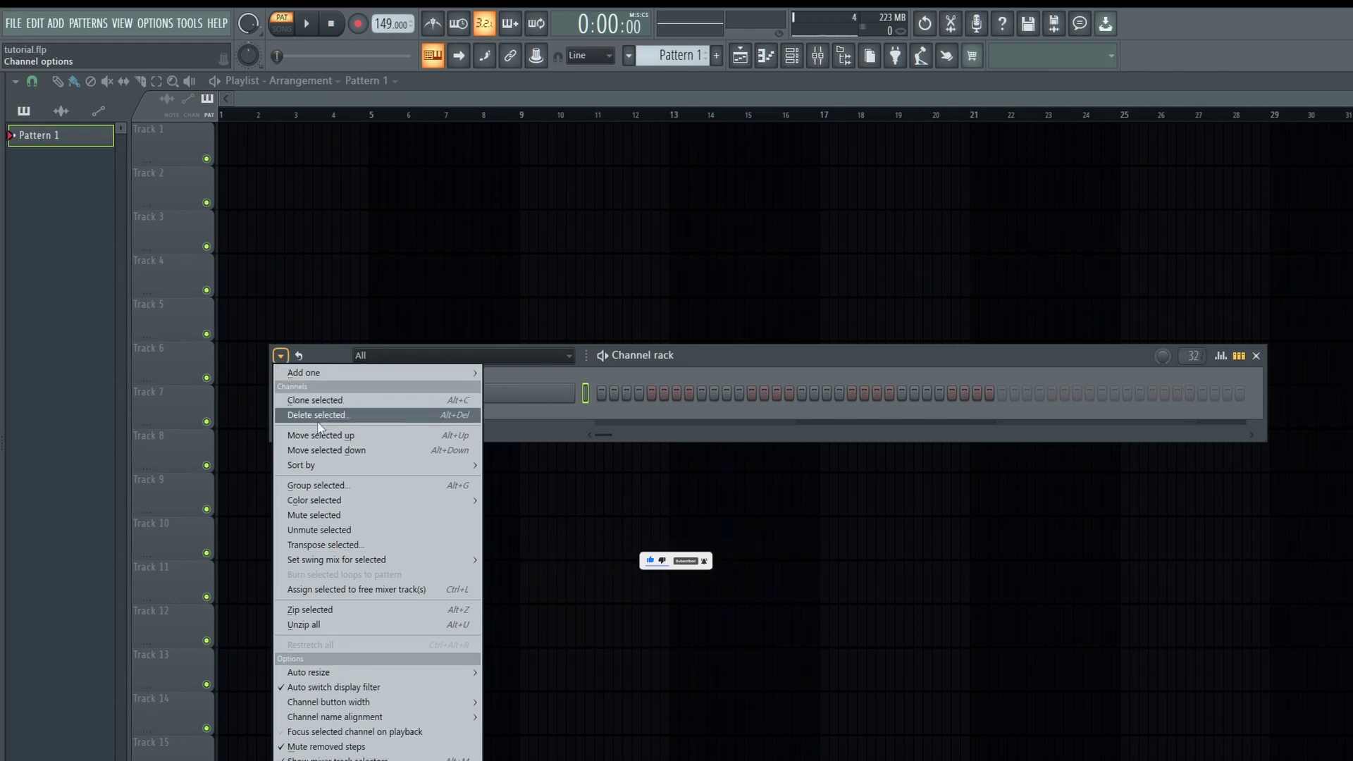
pyautogui.moveTo(327, 466)
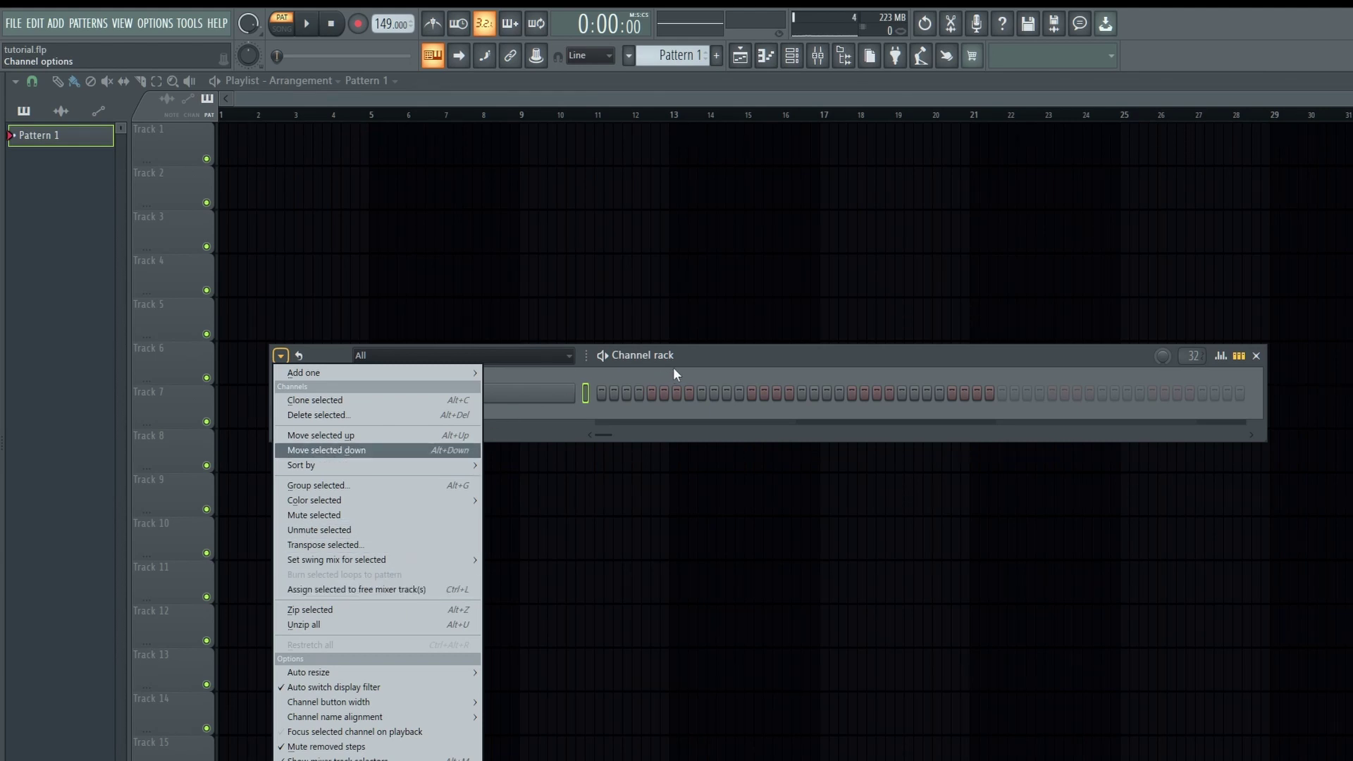
pyautogui.click(713, 357)
pyautogui.click(551, 358)
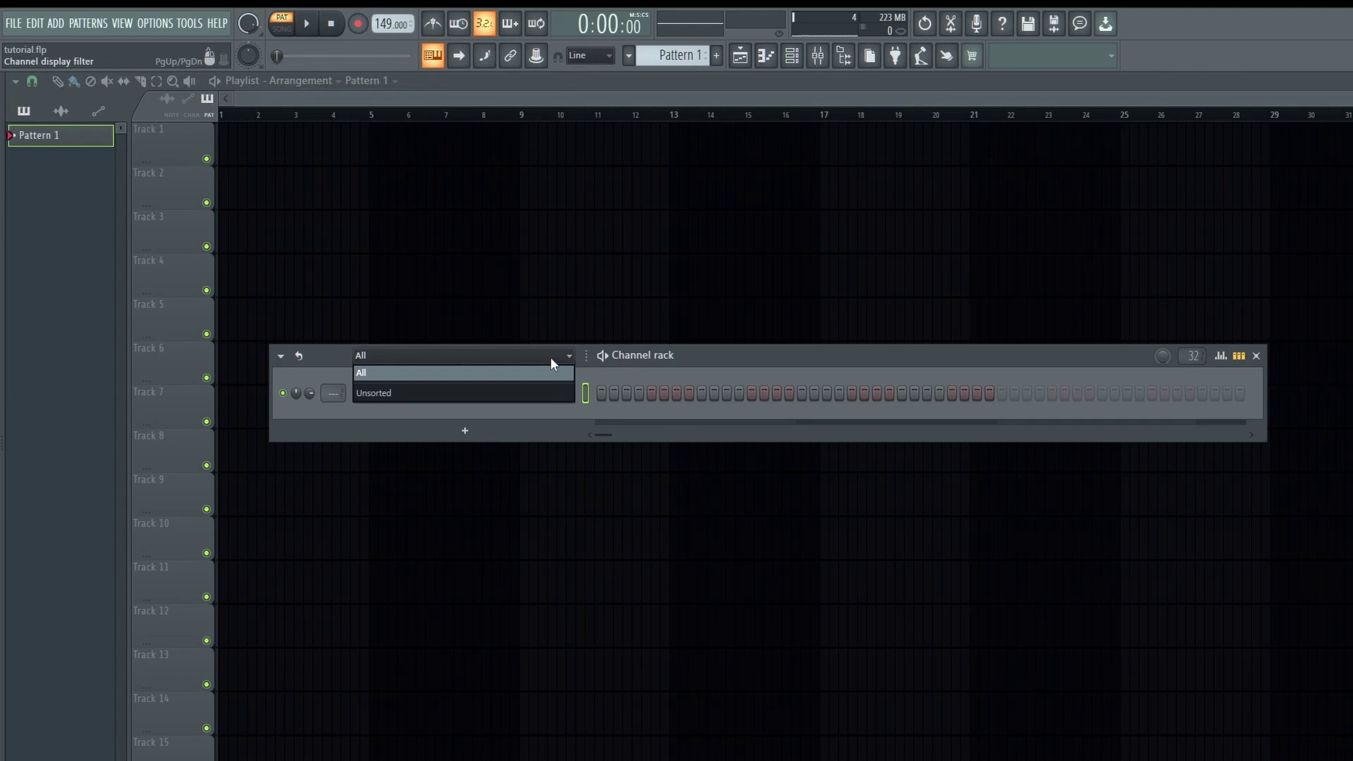
pyautogui.click(551, 357)
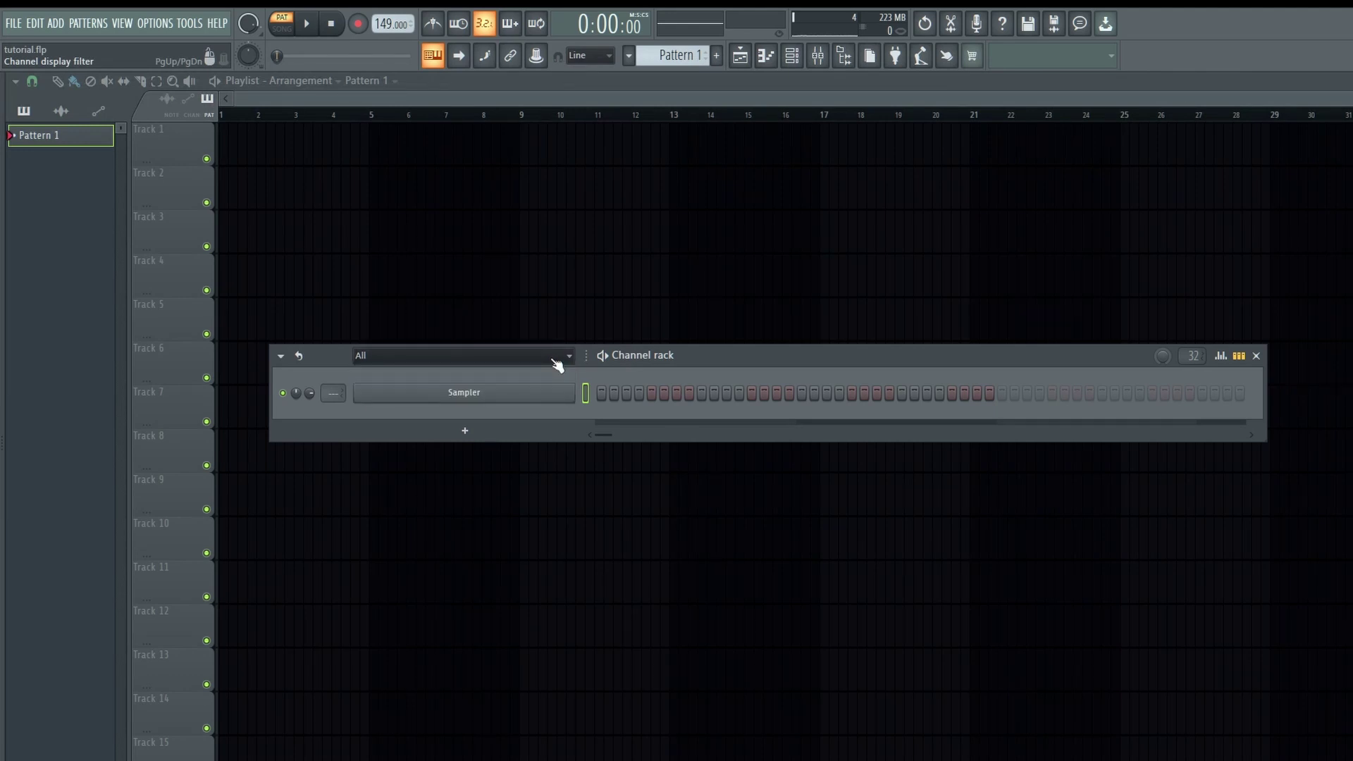
# Step: Narrow the channel buttons and the Channel rack window, and reposition the rack over the playlist
pyautogui.moveTo(586, 356); pyautogui.dragTo(499, 374)
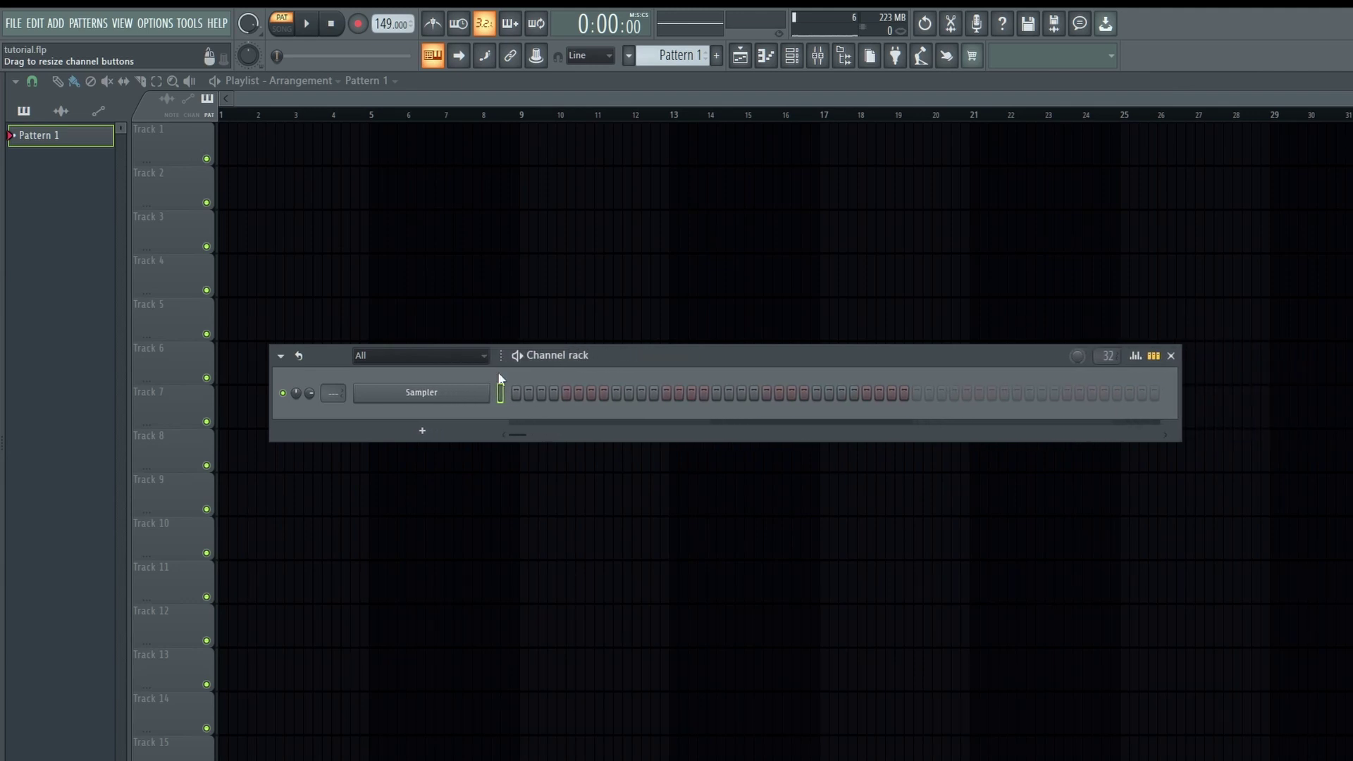
pyautogui.moveTo(710, 366); pyautogui.dragTo(664, 370)
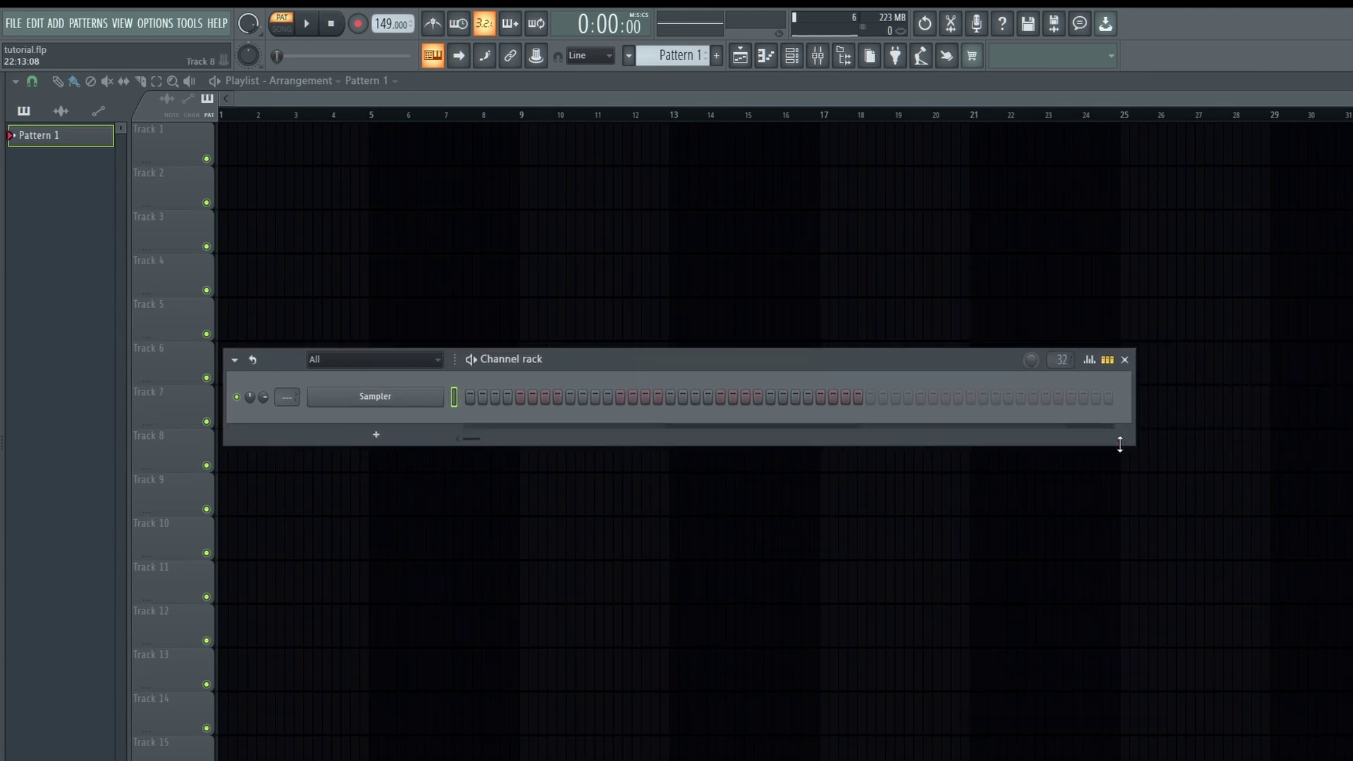
pyautogui.moveTo(1130, 444); pyautogui.dragTo(1033, 483)
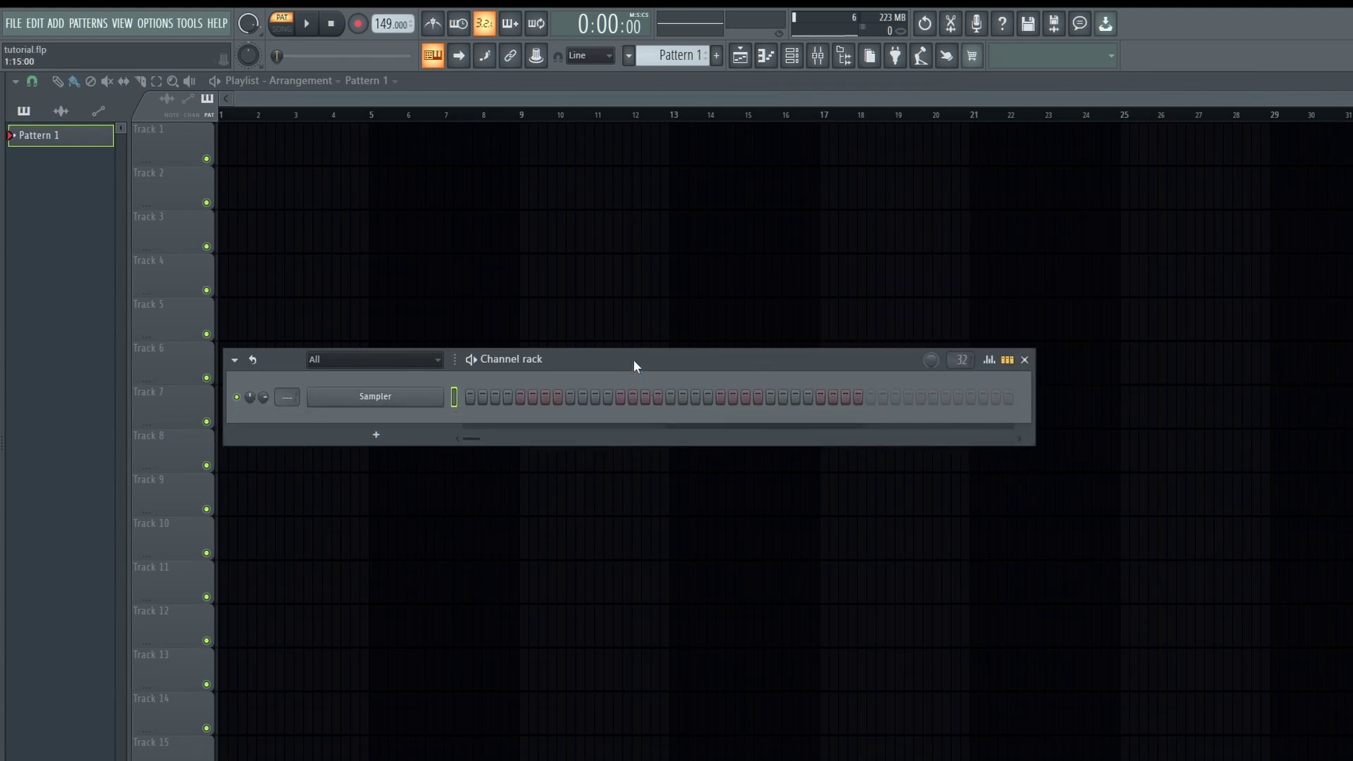
pyautogui.moveTo(633, 358); pyautogui.dragTo(714, 363)
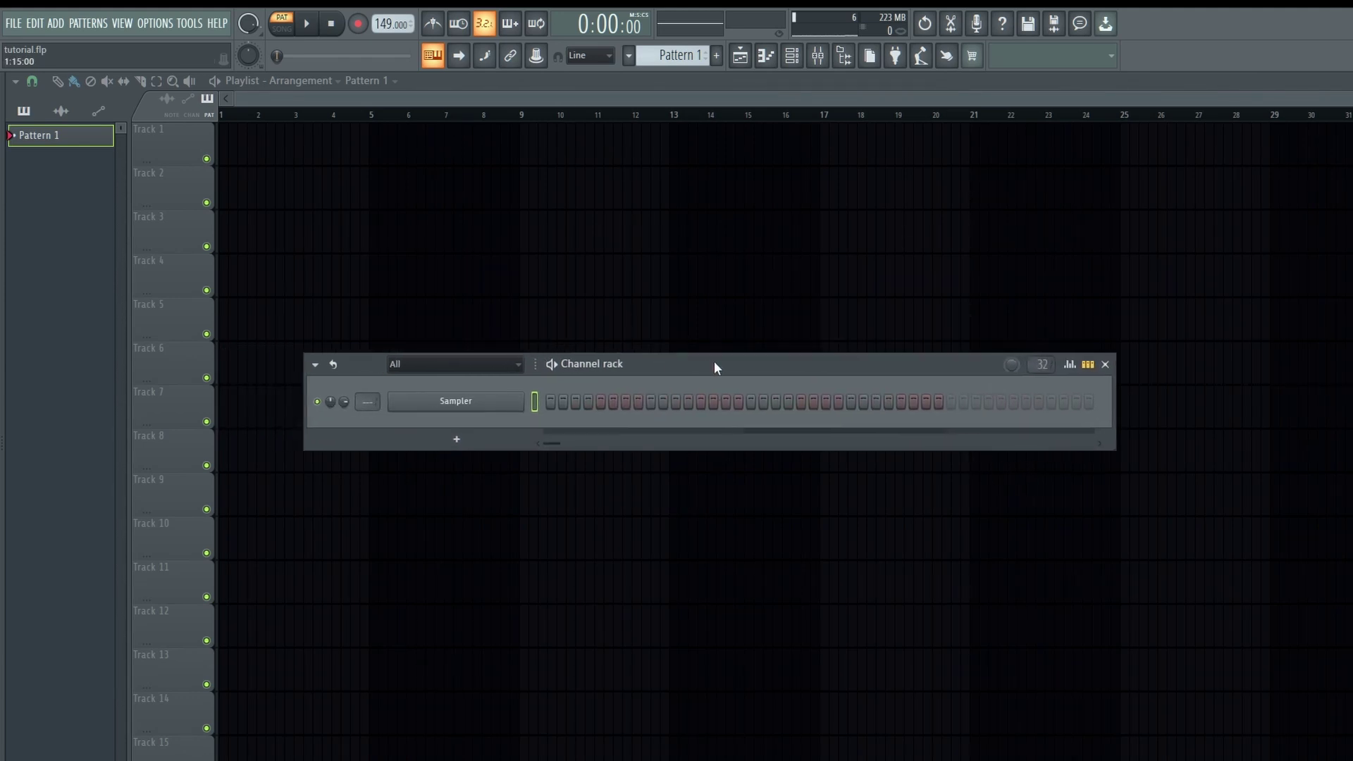
# Step: Play and stop the pattern from the Channel rack, and try a main swing of about 11%
pyautogui.click(554, 365)
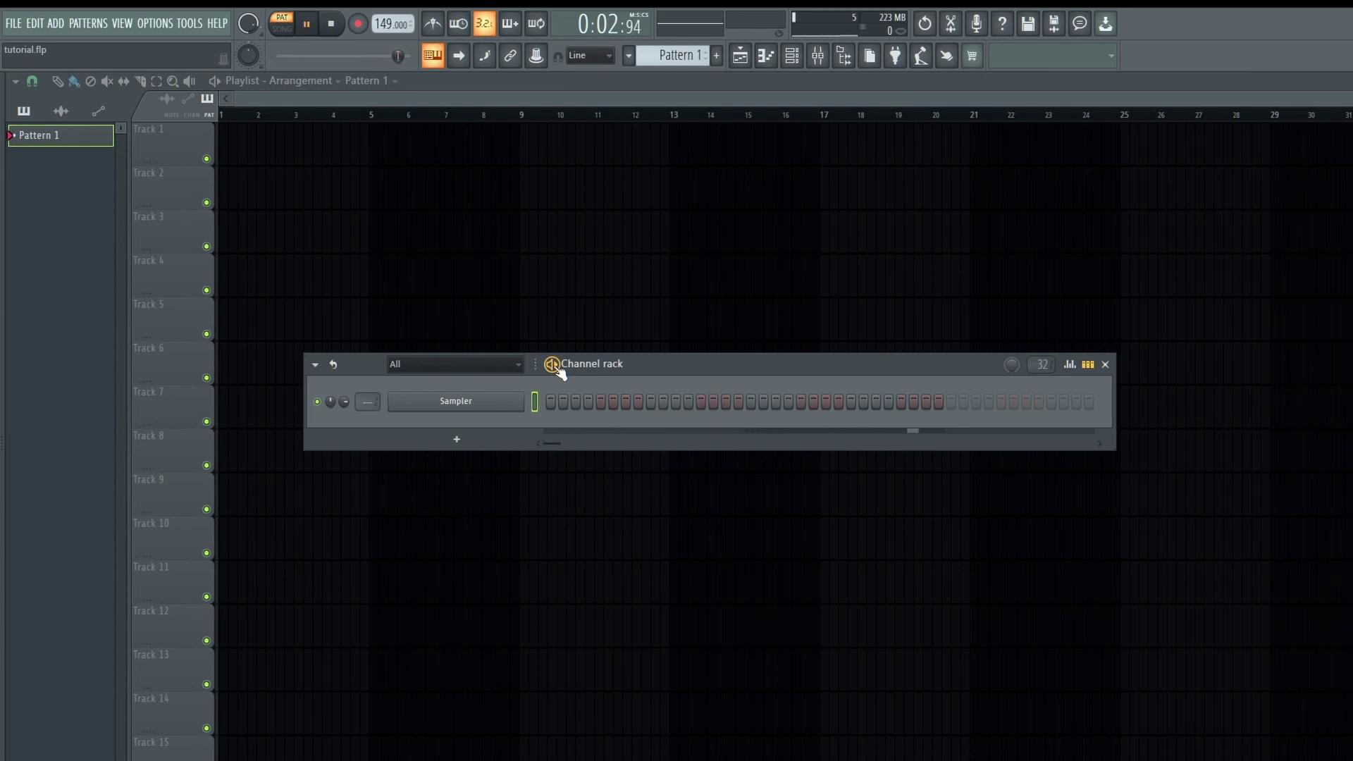
pyautogui.click(554, 365)
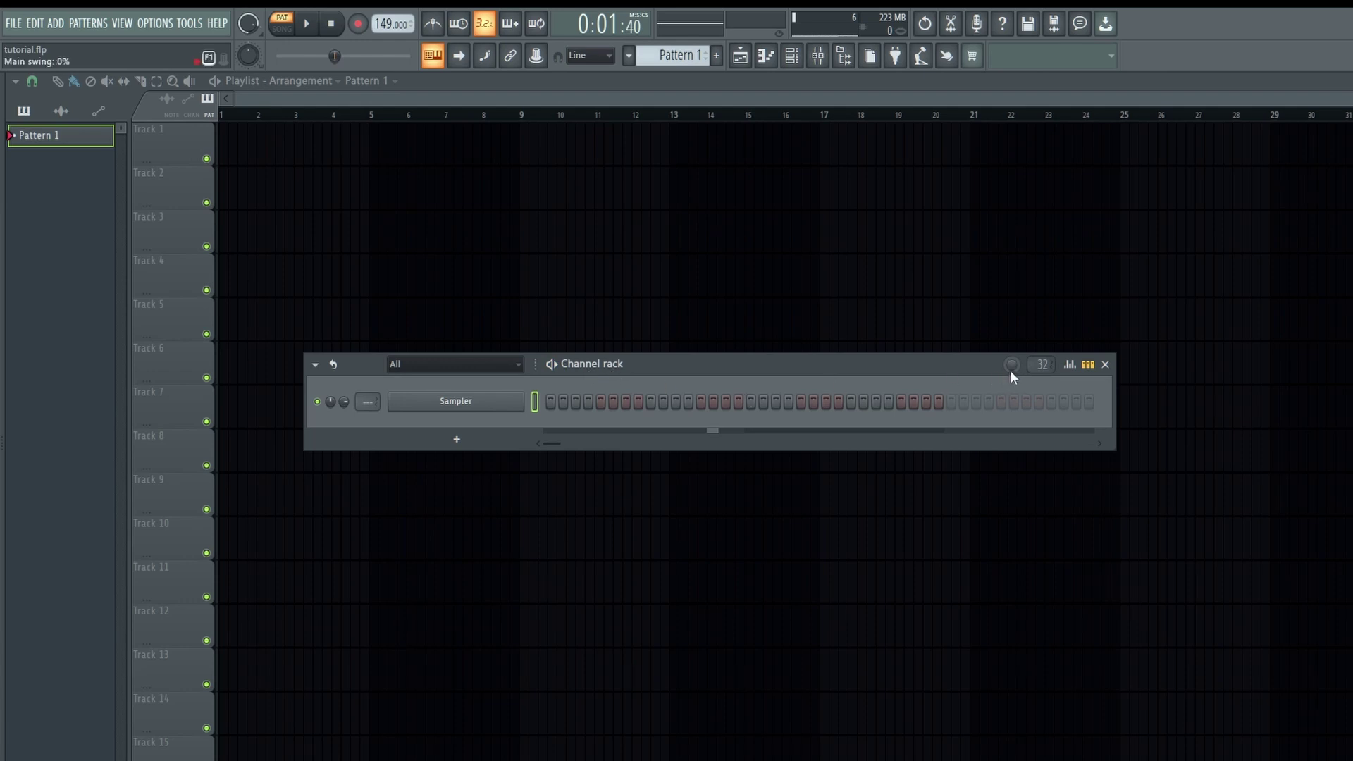
pyautogui.moveTo(1010, 368)
pyautogui.mouseDown()
pyautogui.moveTo(1010, 332)
pyautogui.moveTo(1011, 349)
pyautogui.mouseUp()
pyautogui.moveTo(1010, 349); pyautogui.dragTo(1010, 368)
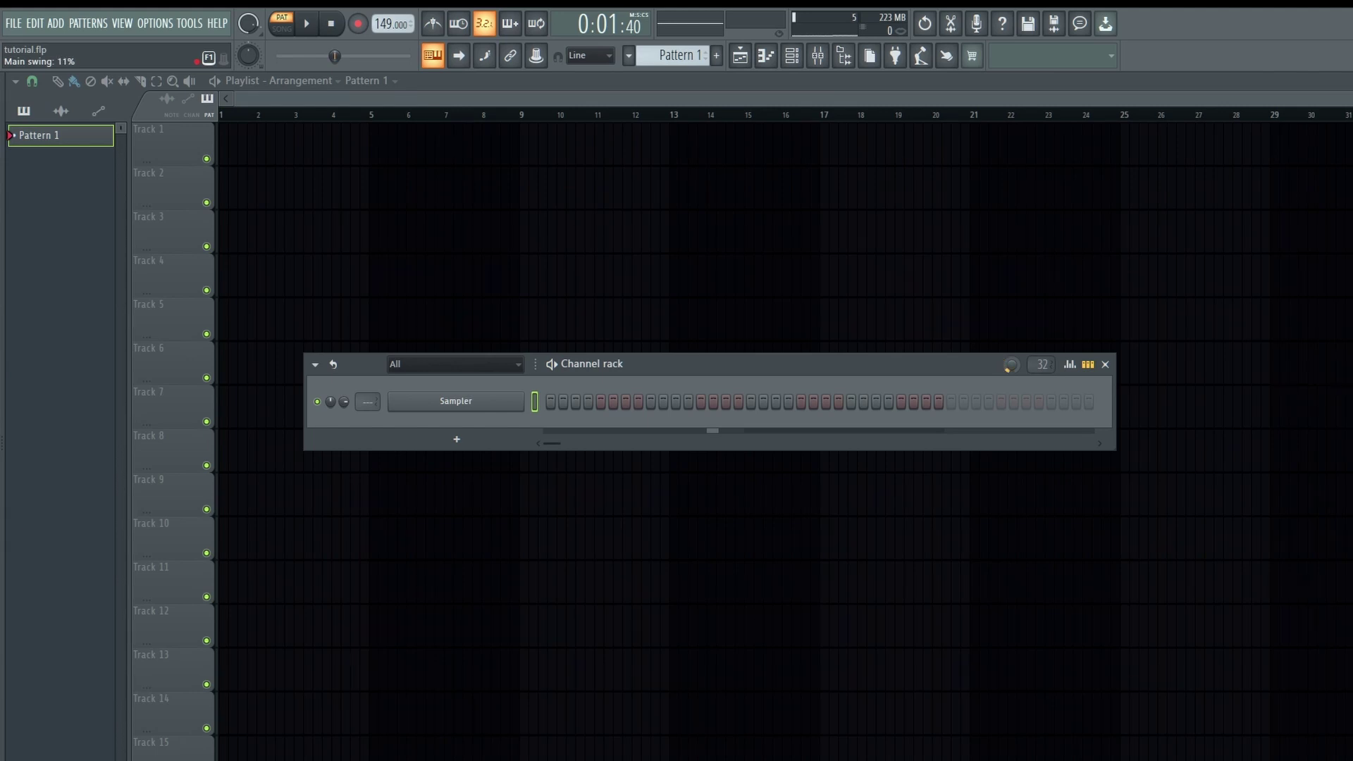
# Step: Show the Channel rack's graph editor on note pitch, and return the main swing to 0%
pyautogui.click(1070, 365)
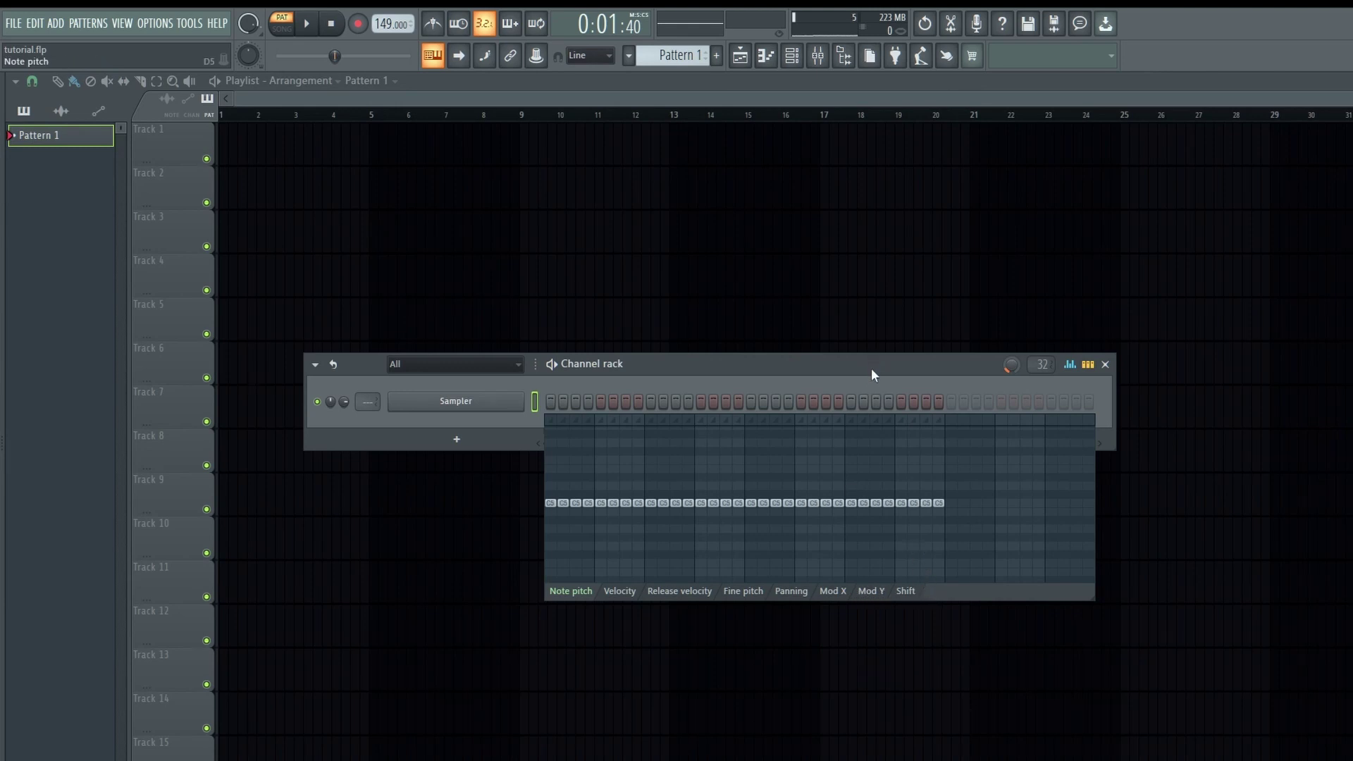
pyautogui.moveTo(874, 367); pyautogui.dragTo(816, 351)
pyautogui.moveTo(953, 348); pyautogui.dragTo(952, 352)
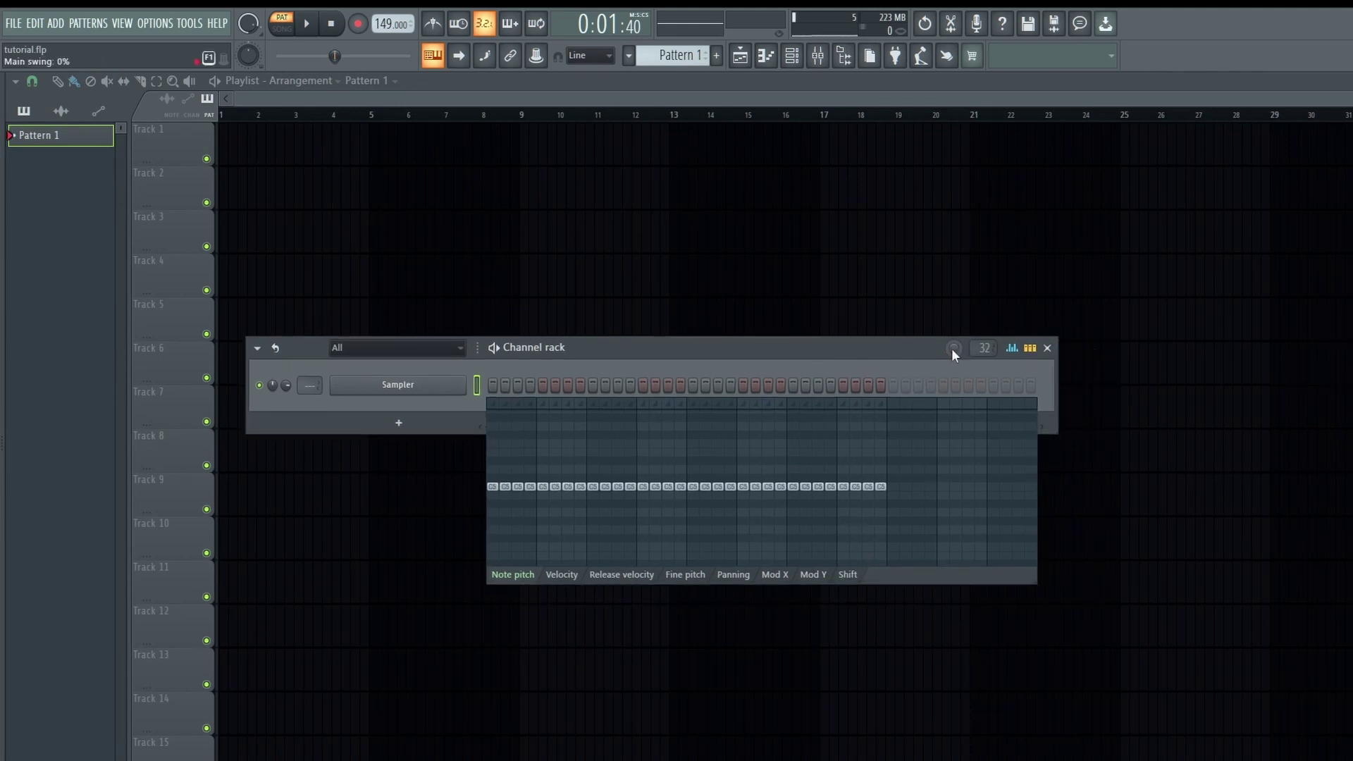
# Step: Try a pattern length of 4 bars in the Channel rack, and set it back to 2 bars
pyautogui.rightClick(981, 355)
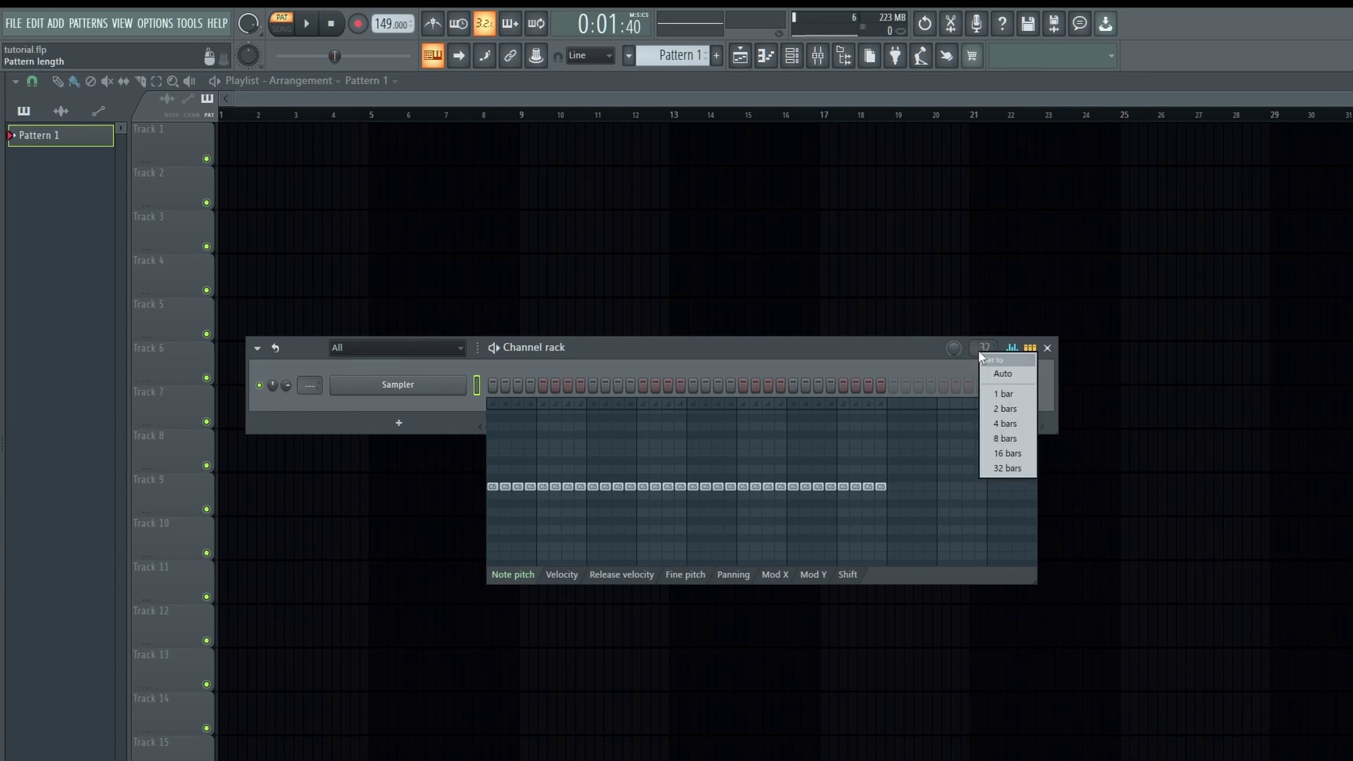
pyautogui.click(1015, 415)
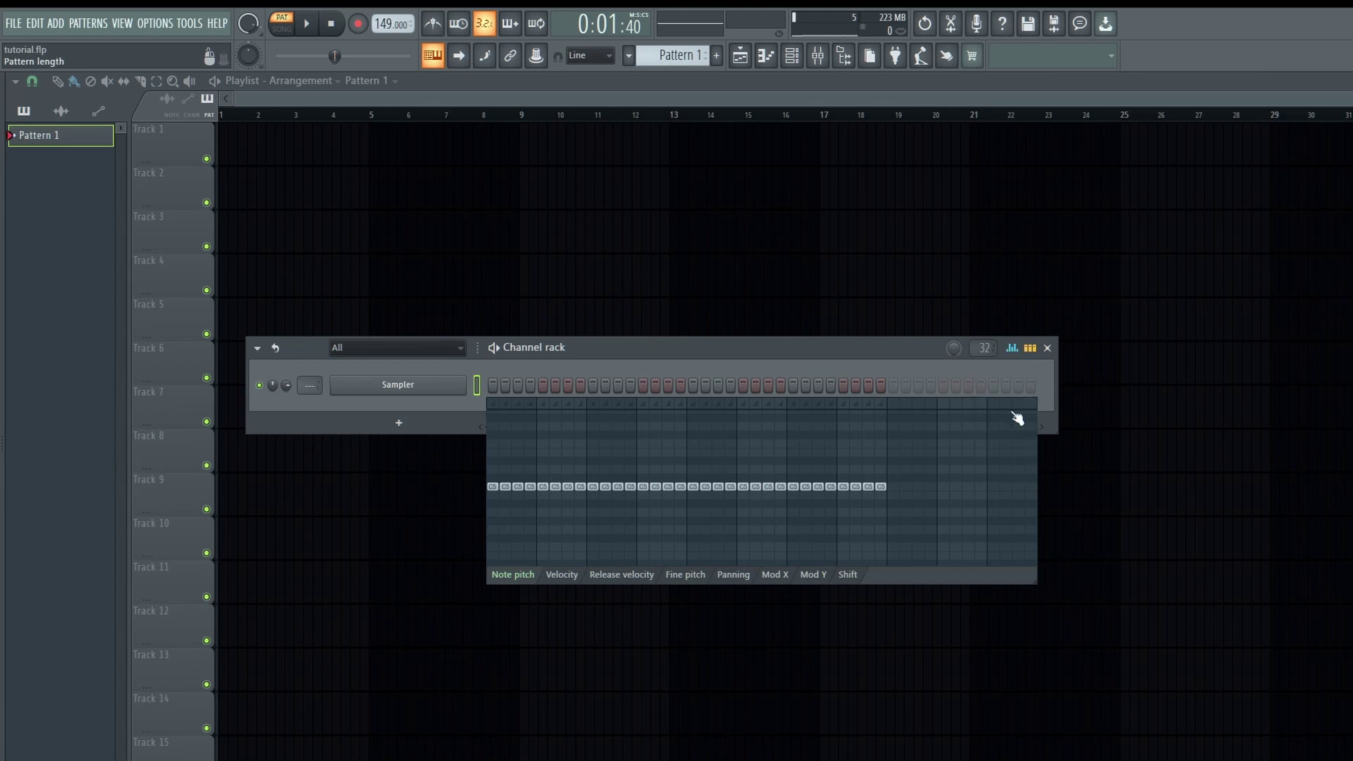
pyautogui.moveTo(855, 350); pyautogui.dragTo(823, 337)
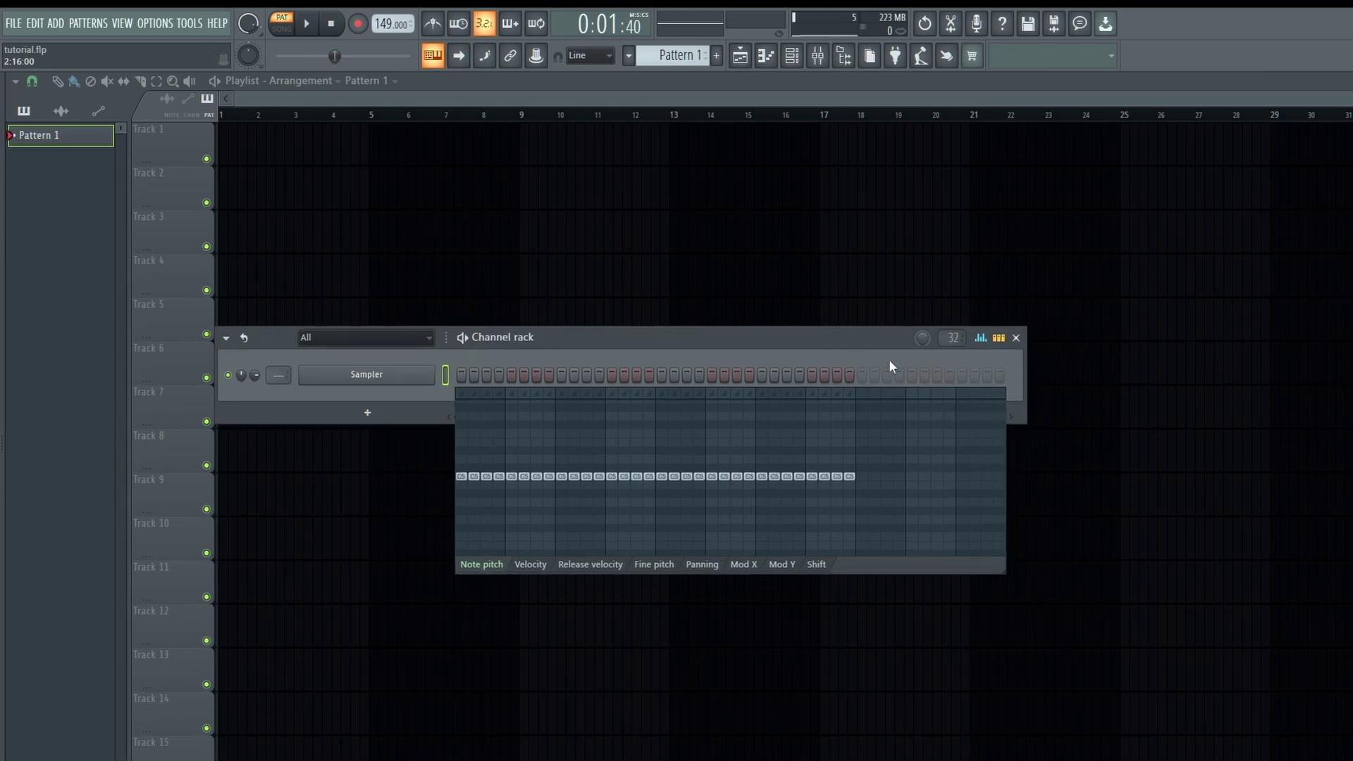
pyautogui.rightClick(957, 339)
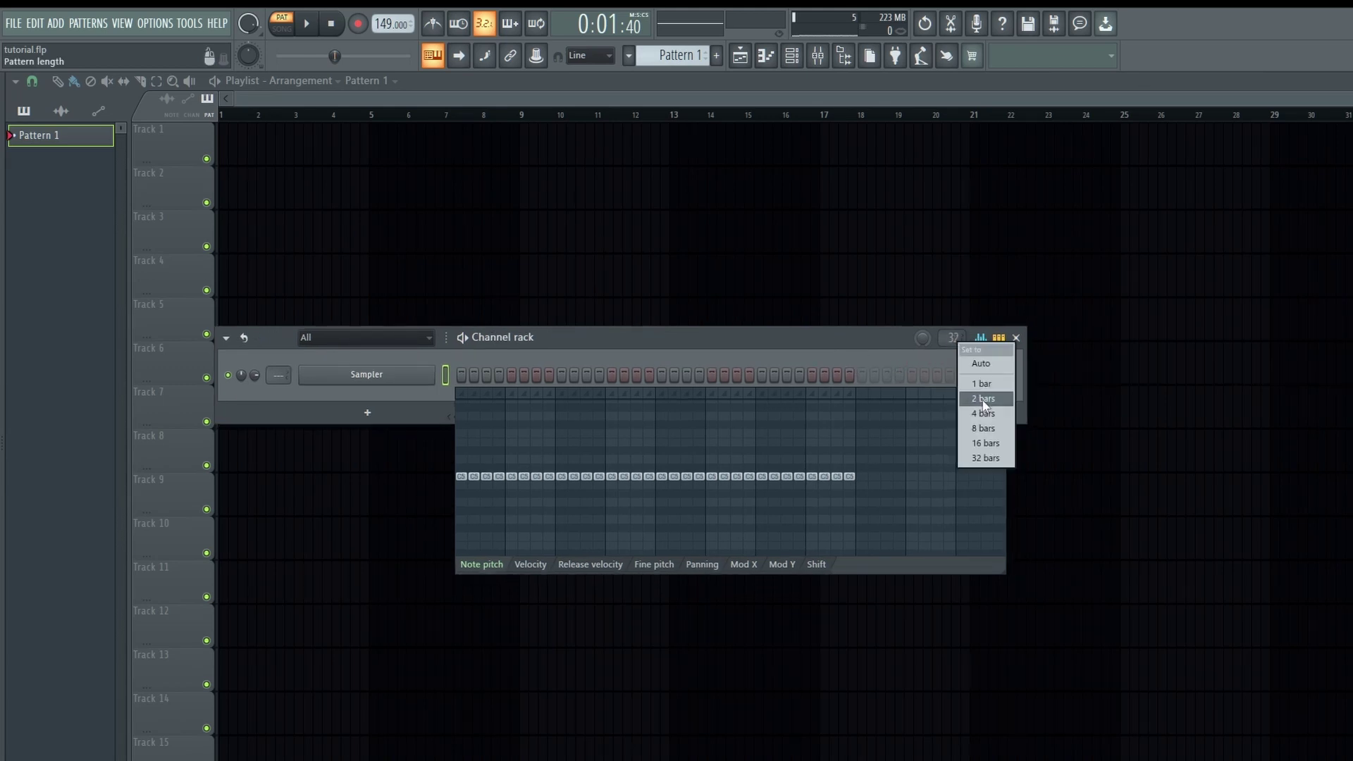
pyautogui.click(971, 378)
pyautogui.rightClick(952, 340)
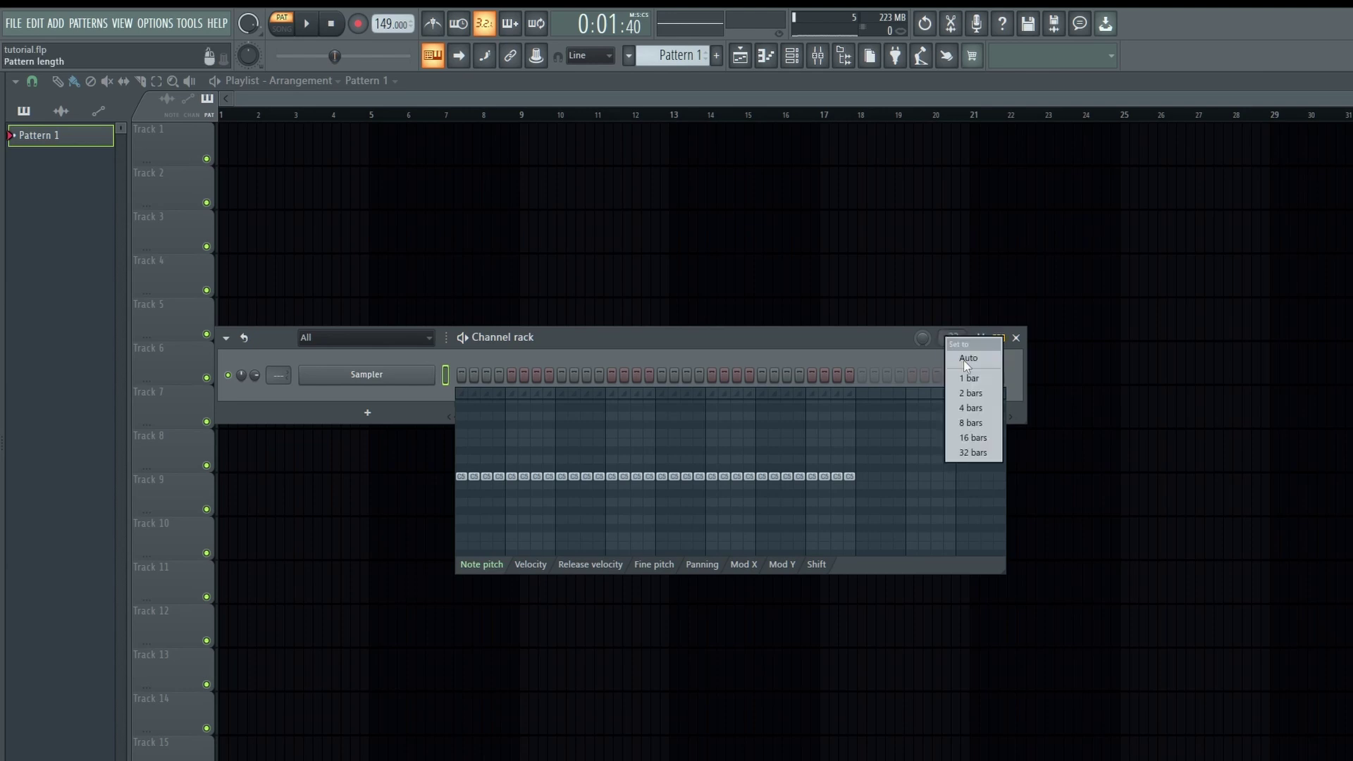
pyautogui.click(980, 409)
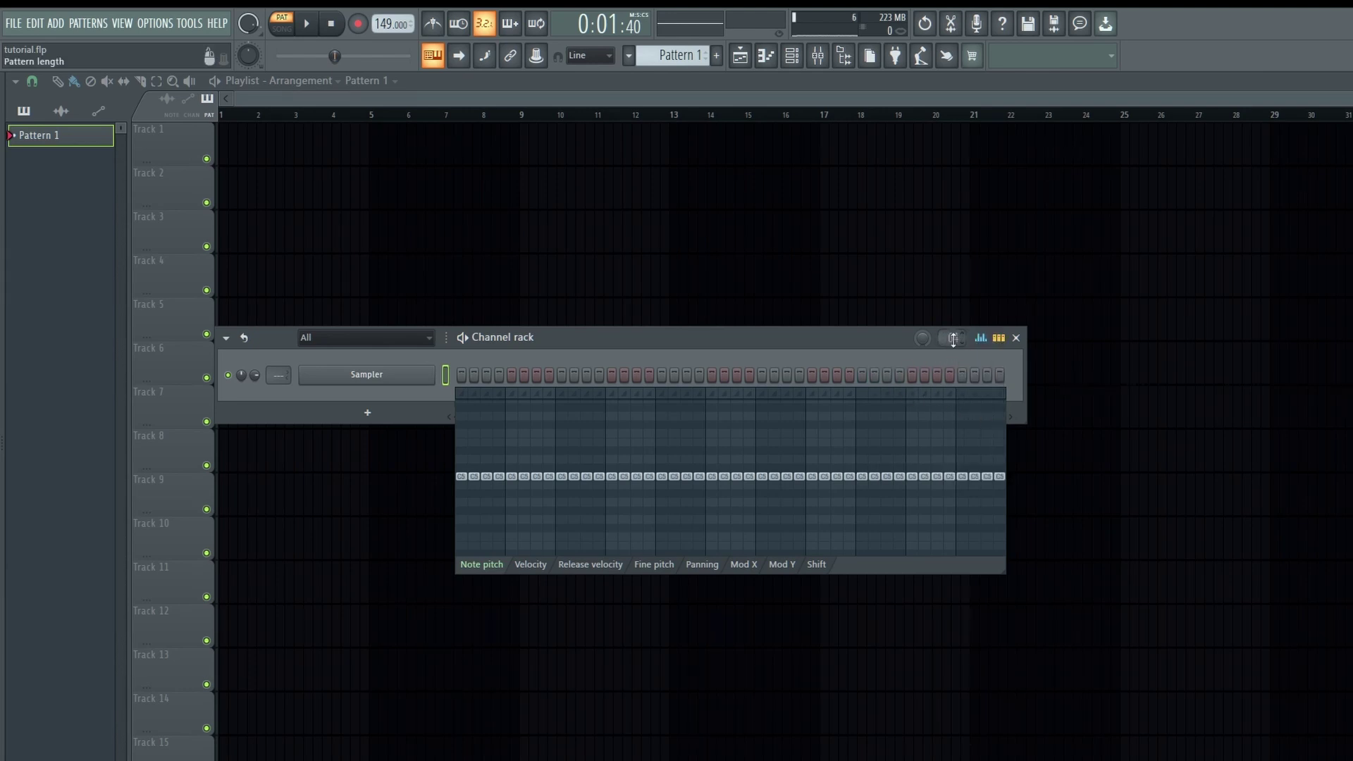
pyautogui.rightClick(958, 343)
pyautogui.click(984, 399)
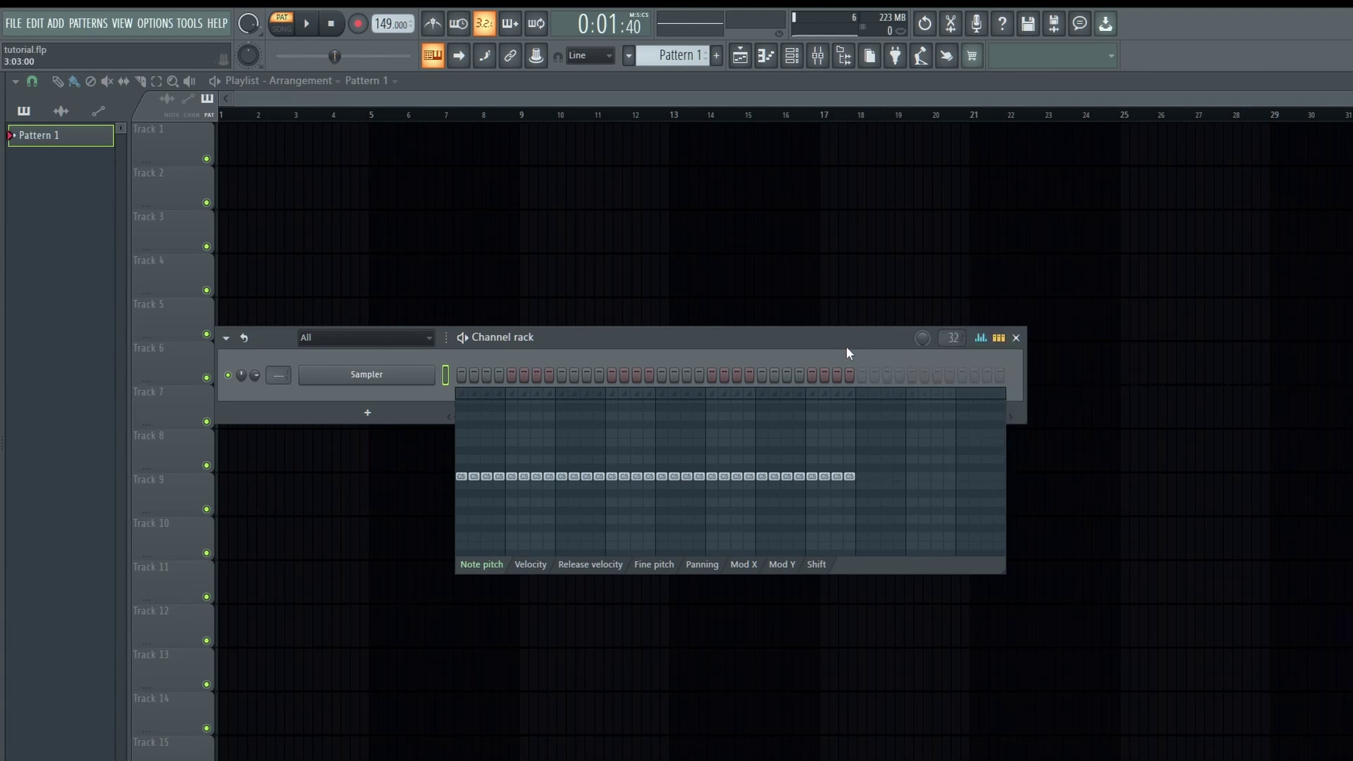
# Step: Switch the Channel rack from the step sequencer to the piano roll overview, and reposition the rack
pyautogui.moveTo(845, 345); pyautogui.dragTo(836, 359)
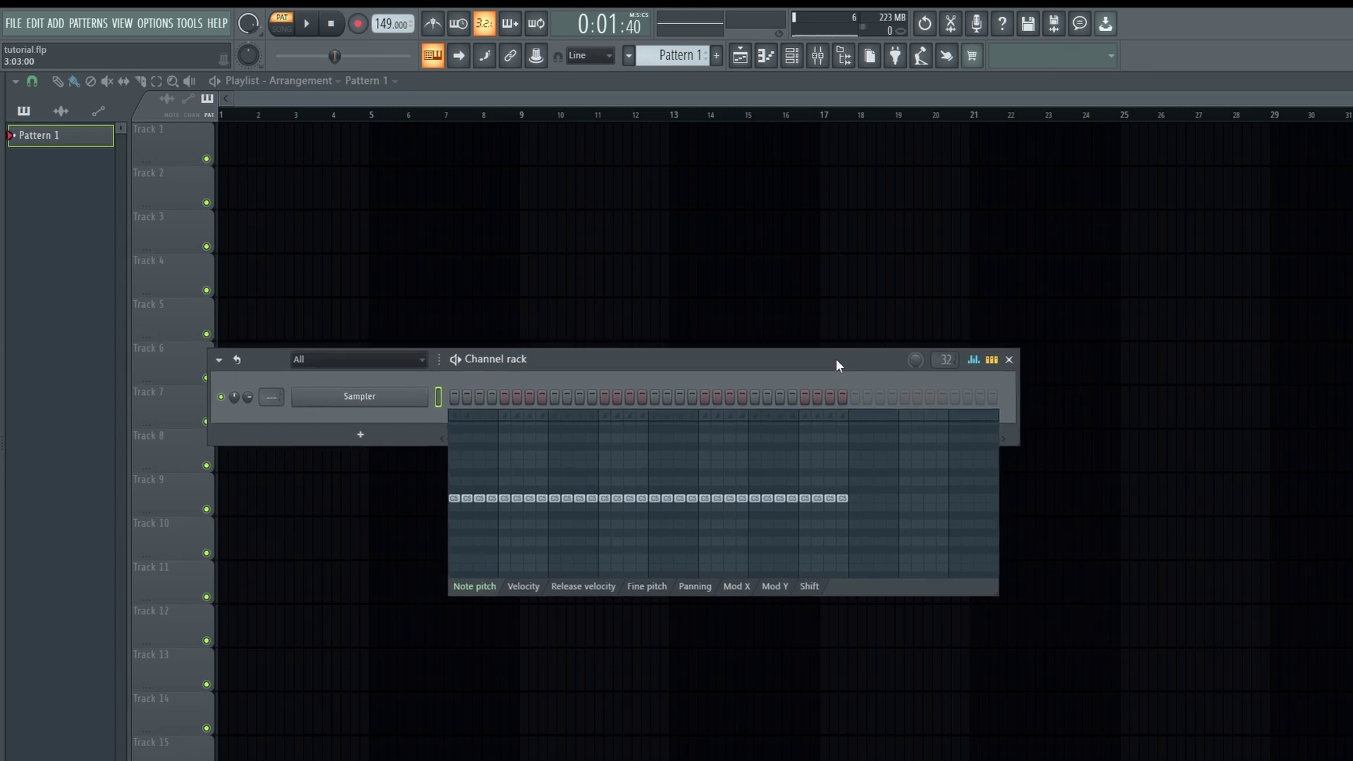
pyautogui.click(992, 360)
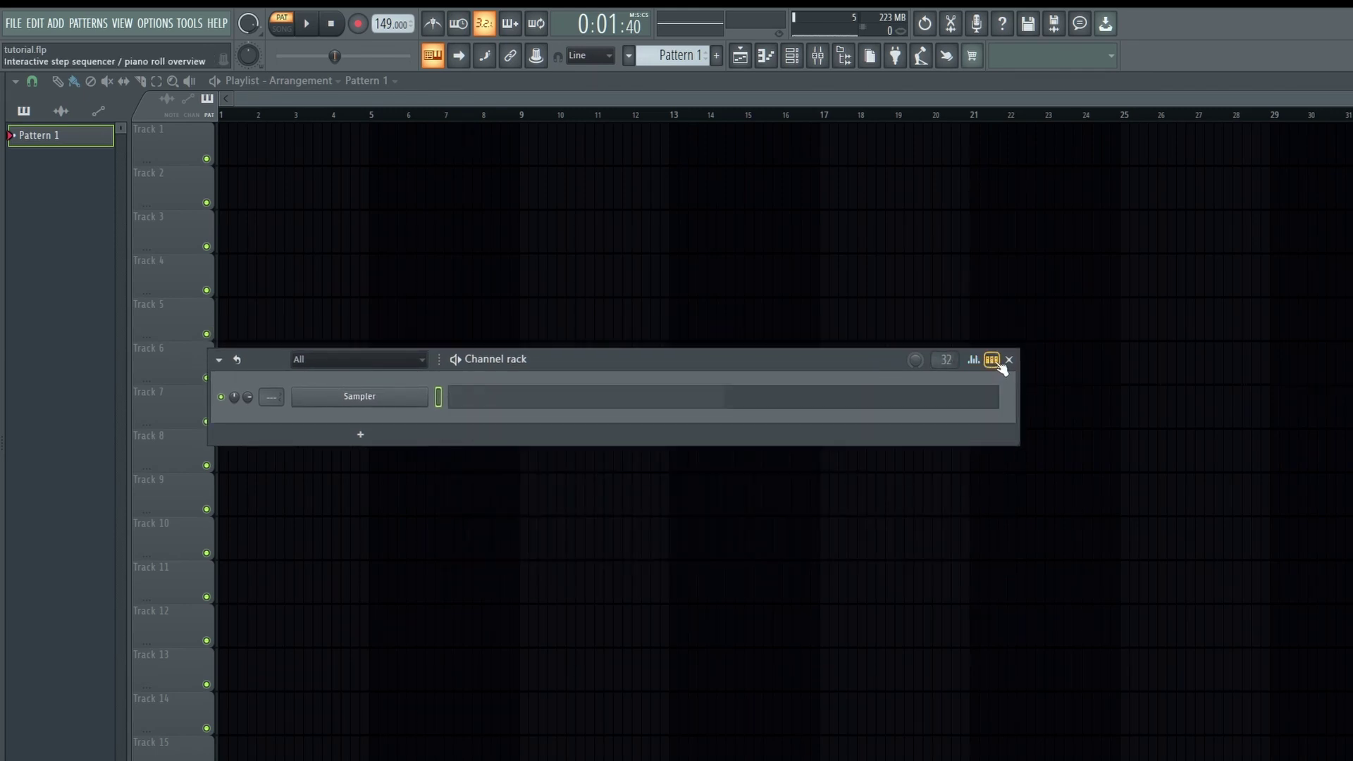
pyautogui.click(998, 363)
pyautogui.click(996, 363)
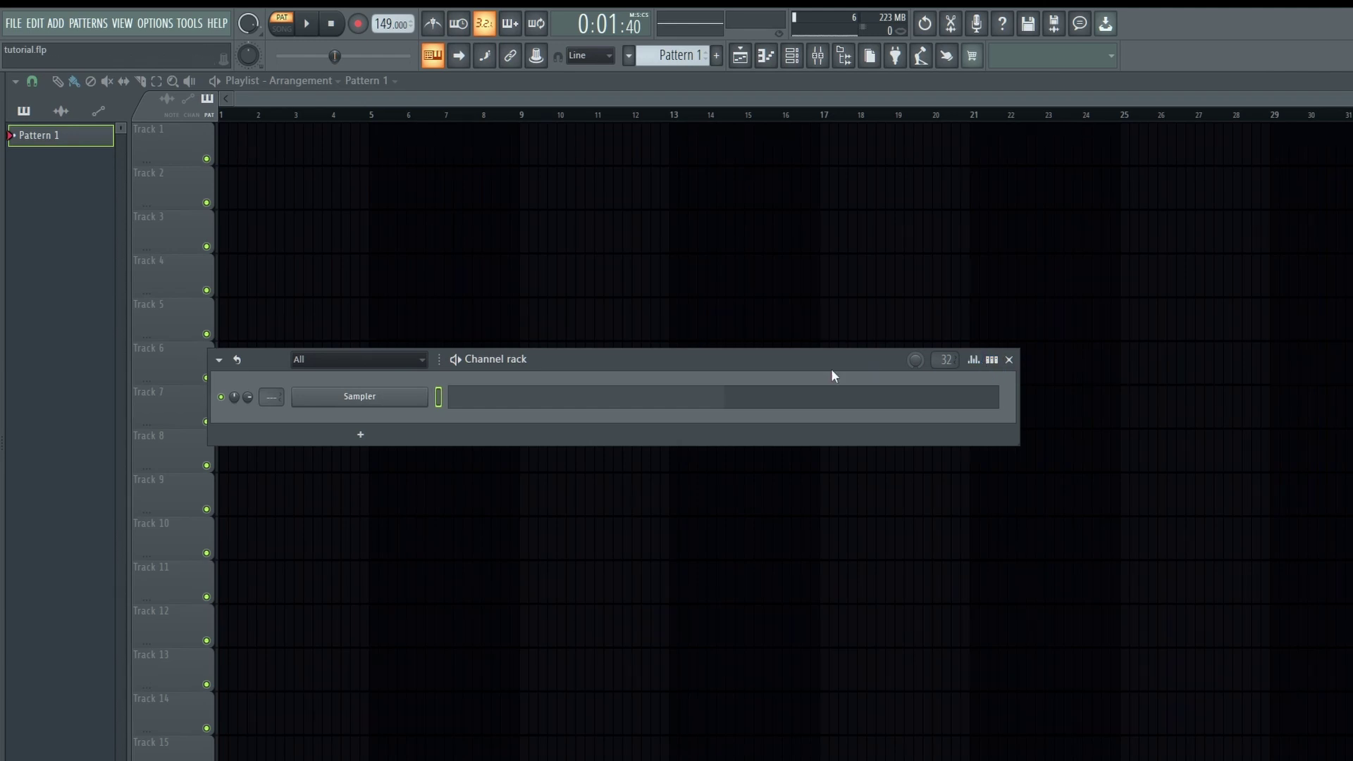
pyautogui.moveTo(688, 360); pyautogui.dragTo(949, 323)
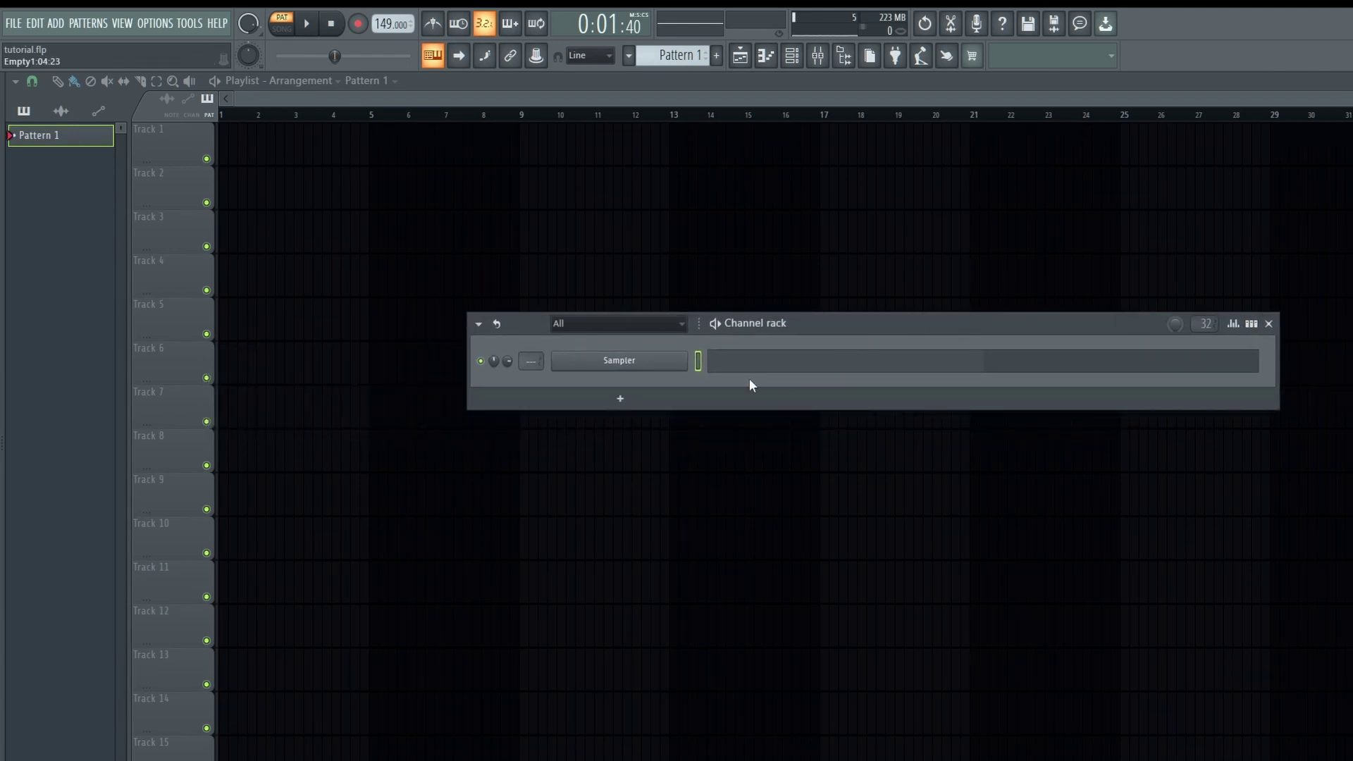
# Step: Add an FL Keys channel to the Channel rack and move the rack clear of the plugin window
pyautogui.click(628, 407)
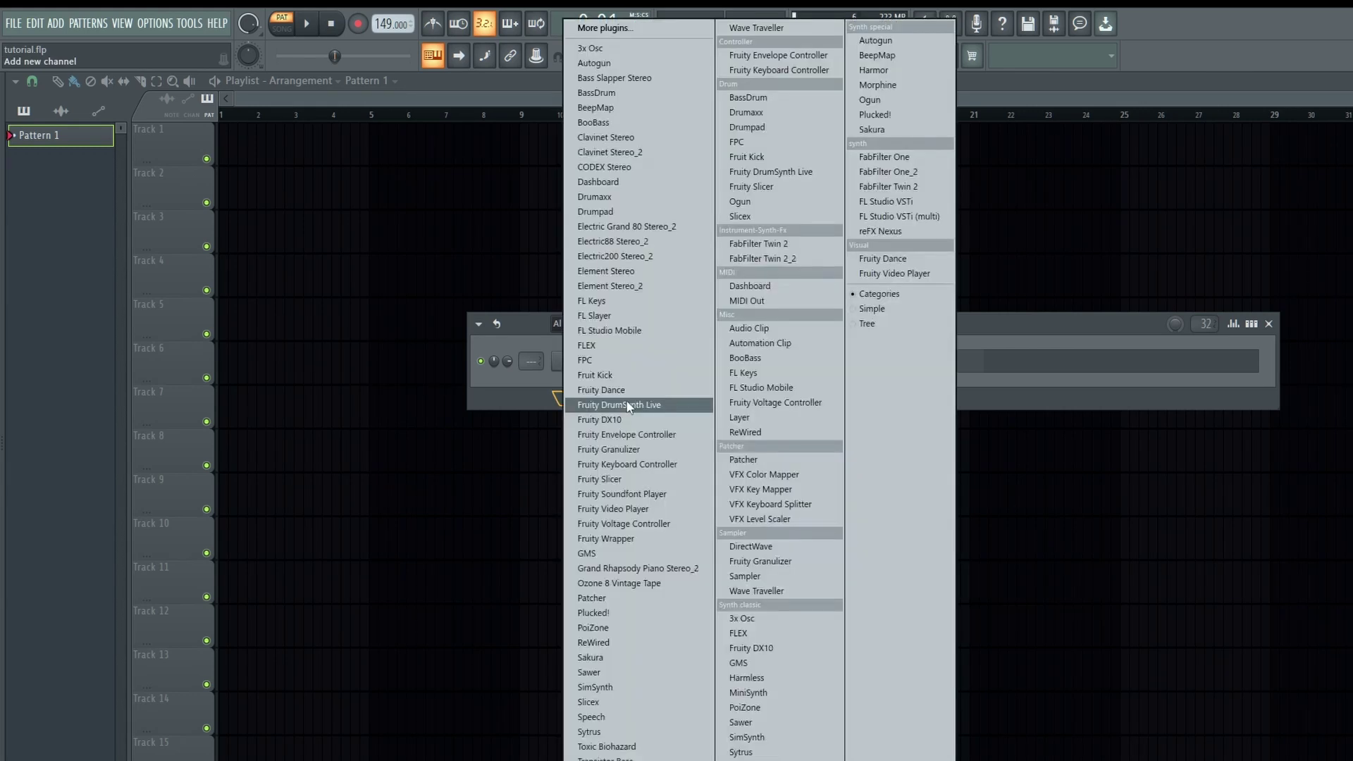
pyautogui.click(773, 378)
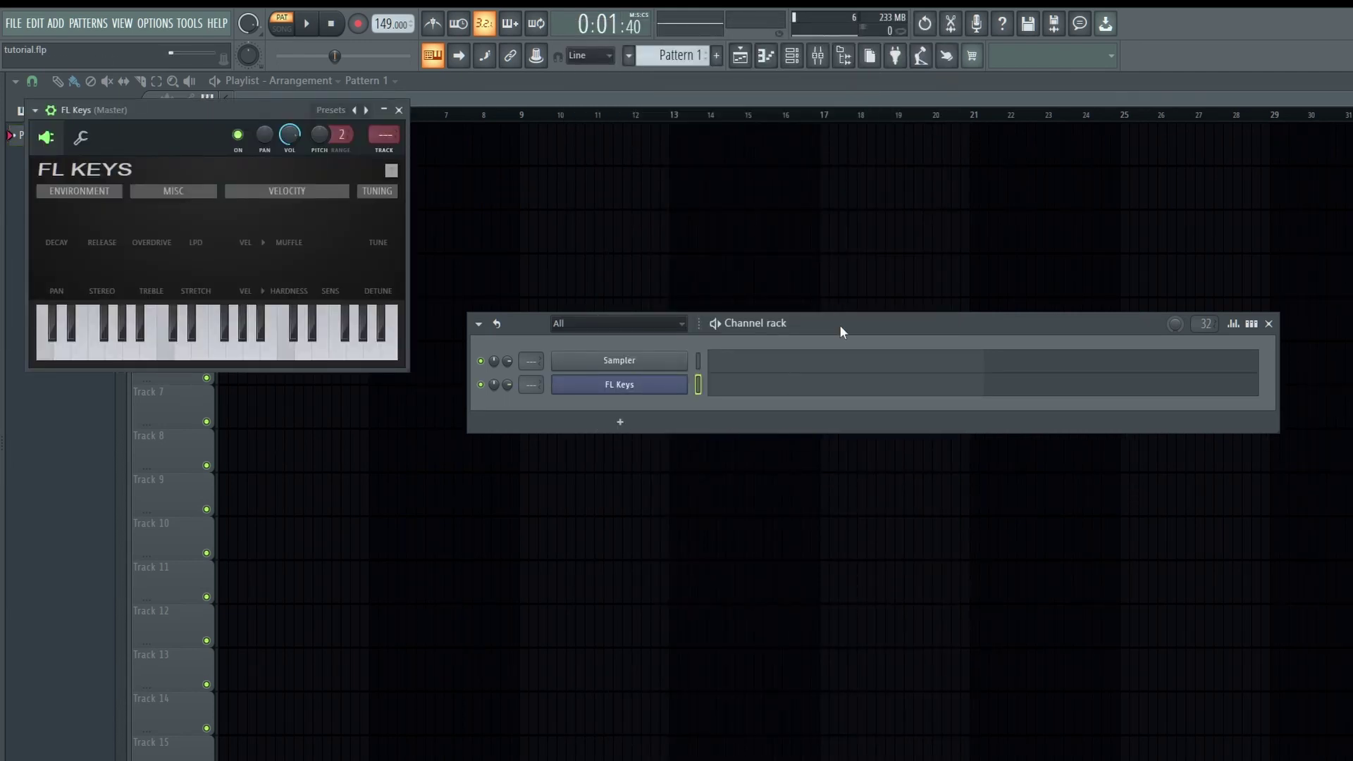
pyautogui.moveTo(842, 330); pyautogui.dragTo(930, 334)
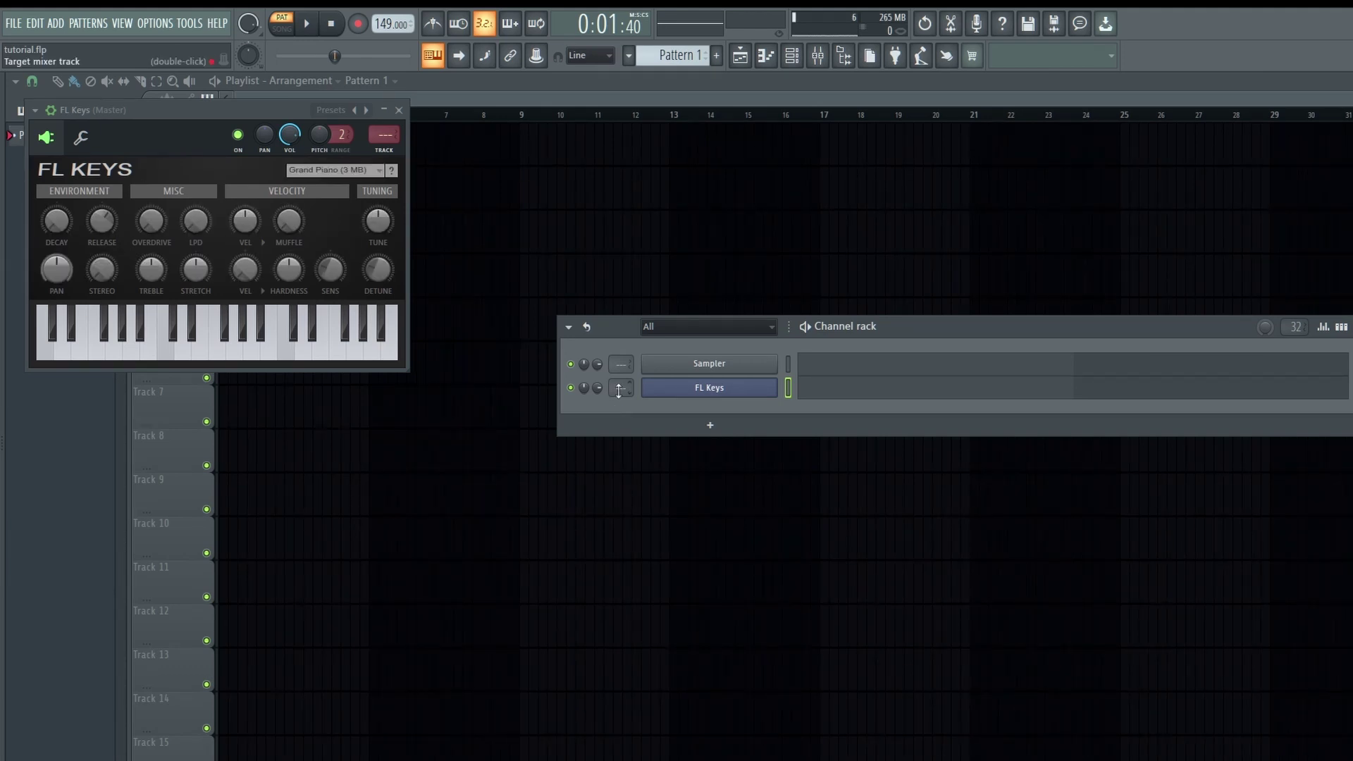
# Step: Try out the FL Keys channel's target mixer track, volume and panning controls
pyautogui.moveTo(619, 390); pyautogui.dragTo(619, 384)
pyautogui.moveTo(619, 384); pyautogui.dragTo(619, 390)
pyautogui.moveTo(597, 388)
pyautogui.mouseDown()
pyautogui.moveTo(597, 409)
pyautogui.moveTo(584, 370)
pyautogui.moveTo(584, 388)
pyautogui.mouseUp()
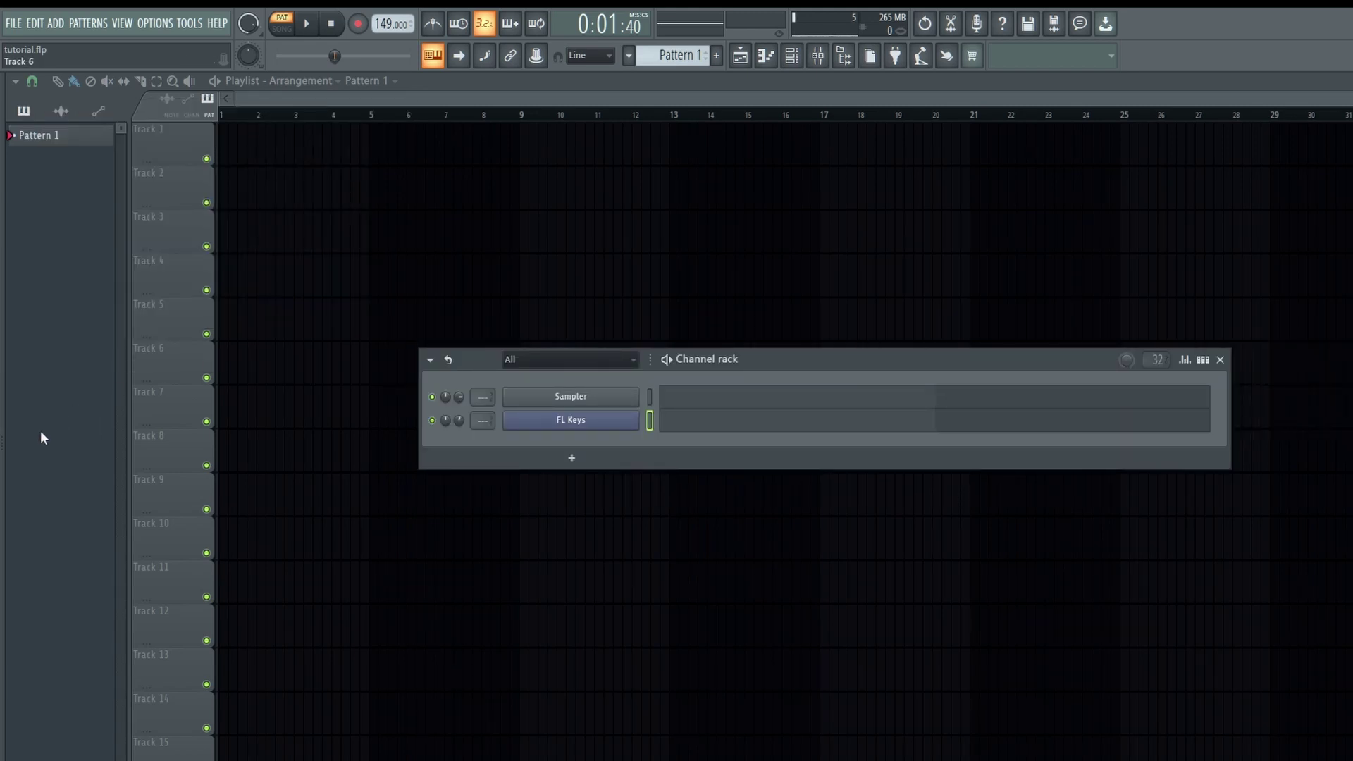
# Step: Widen the browser and load the Cymatics - Cobra Closed Hihat 2 sample into the Sampler channel
pyautogui.moveTo(3, 453); pyautogui.dragTo(416, 471)
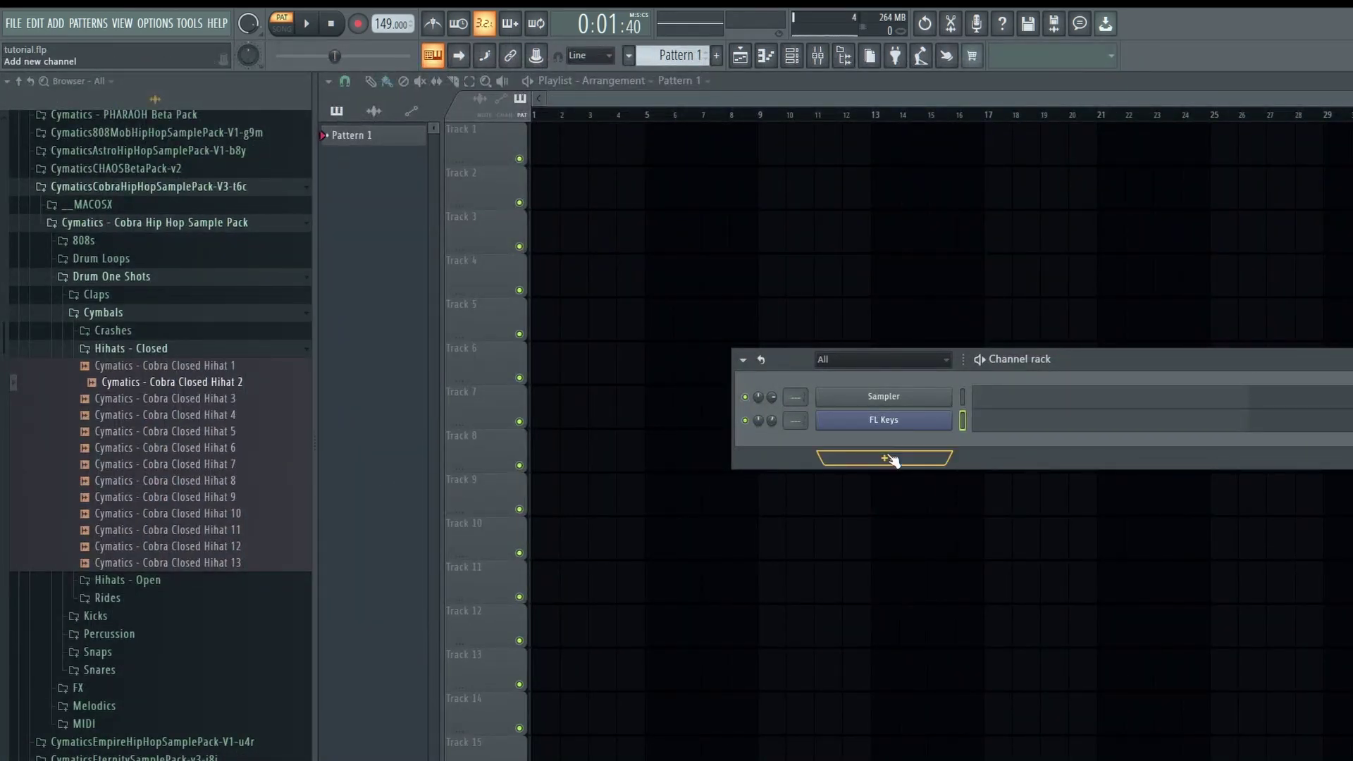
pyautogui.click(886, 457)
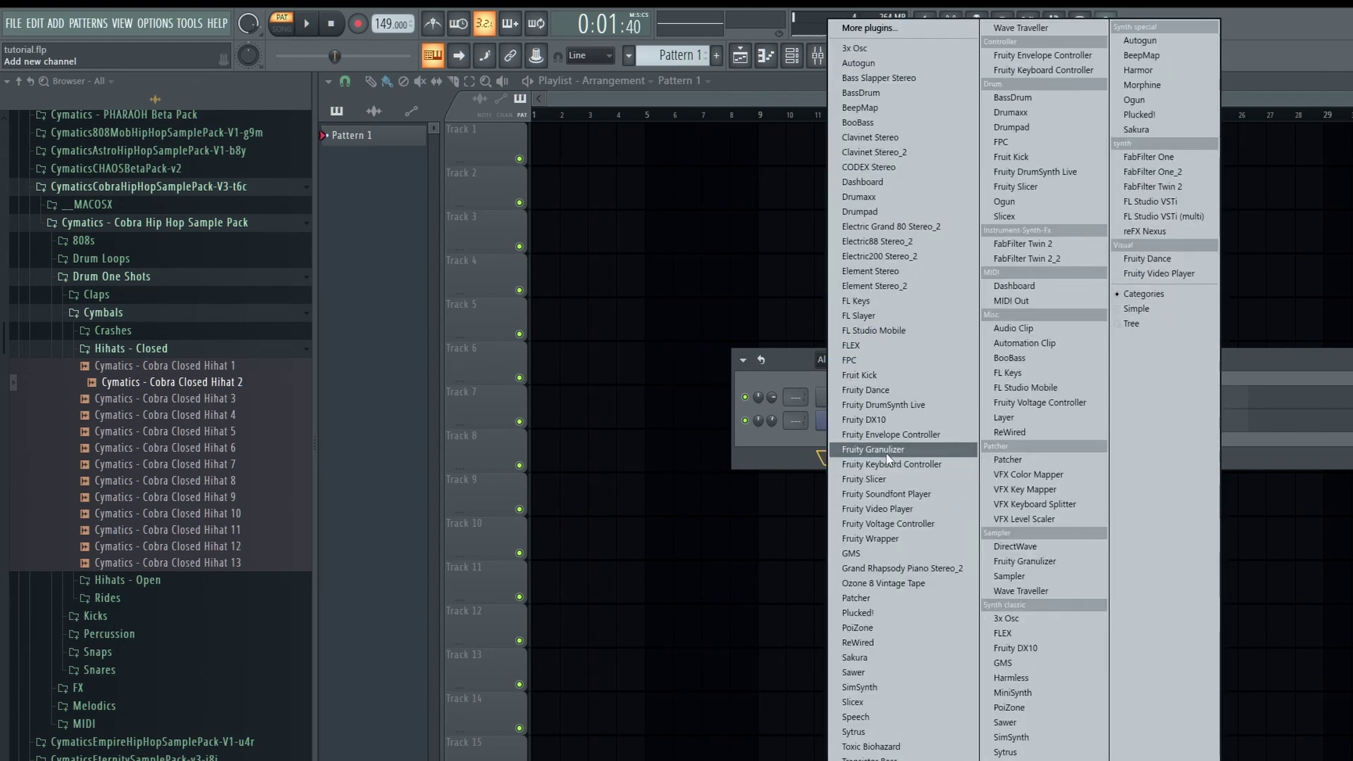
pyautogui.click(793, 359)
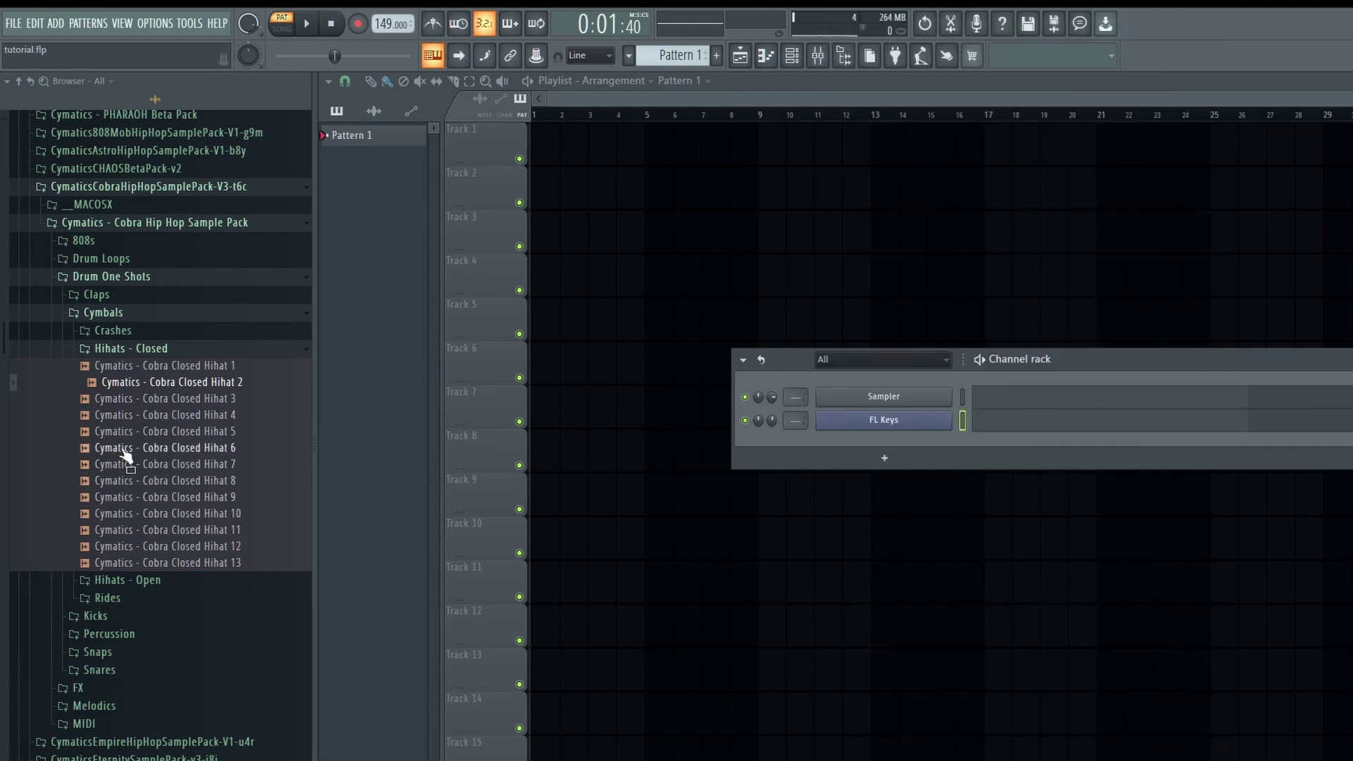
pyautogui.moveTo(154, 389); pyautogui.dragTo(838, 401)
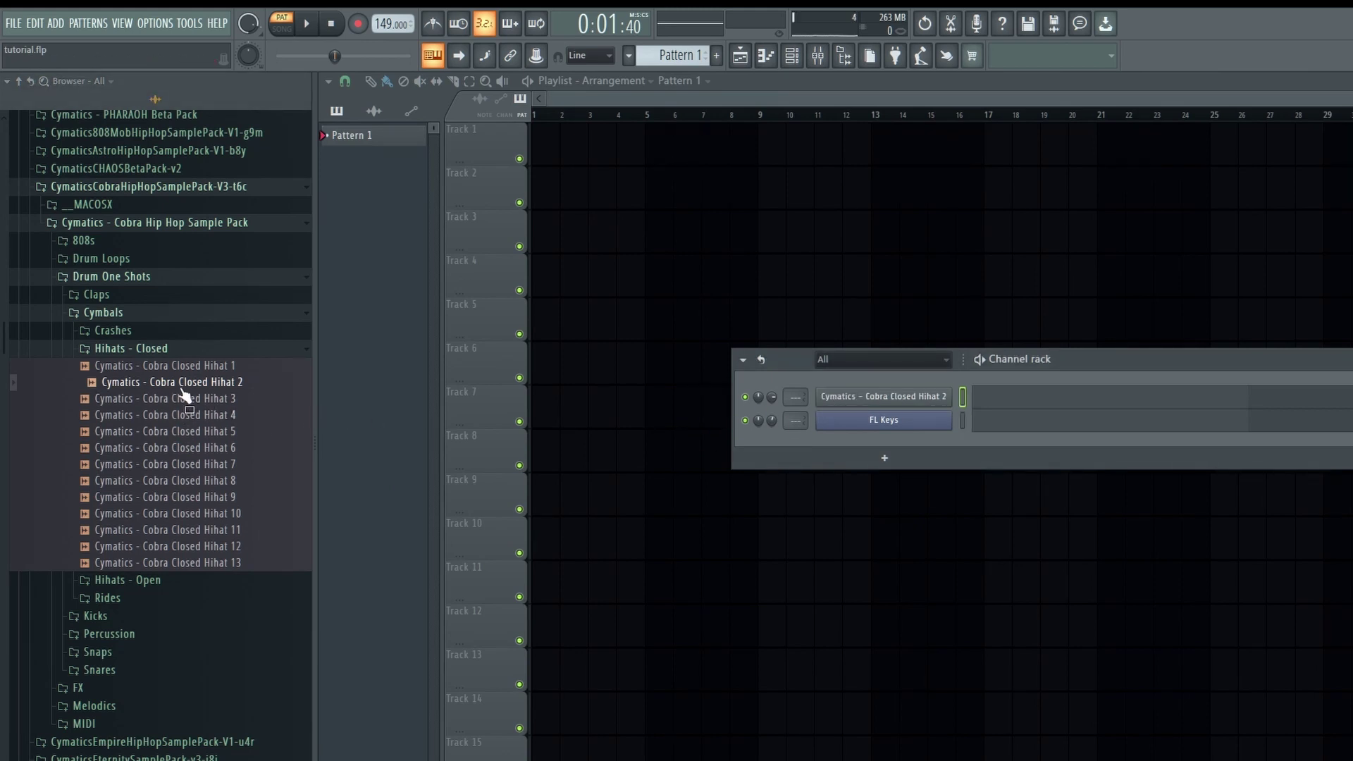
# Step: Find the Kicks folder of the Cobra pack's Drum One Shots and add Cymatics - Cobra Kick 2 - C# as a channel above the hi-hat
pyautogui.click(132, 315)
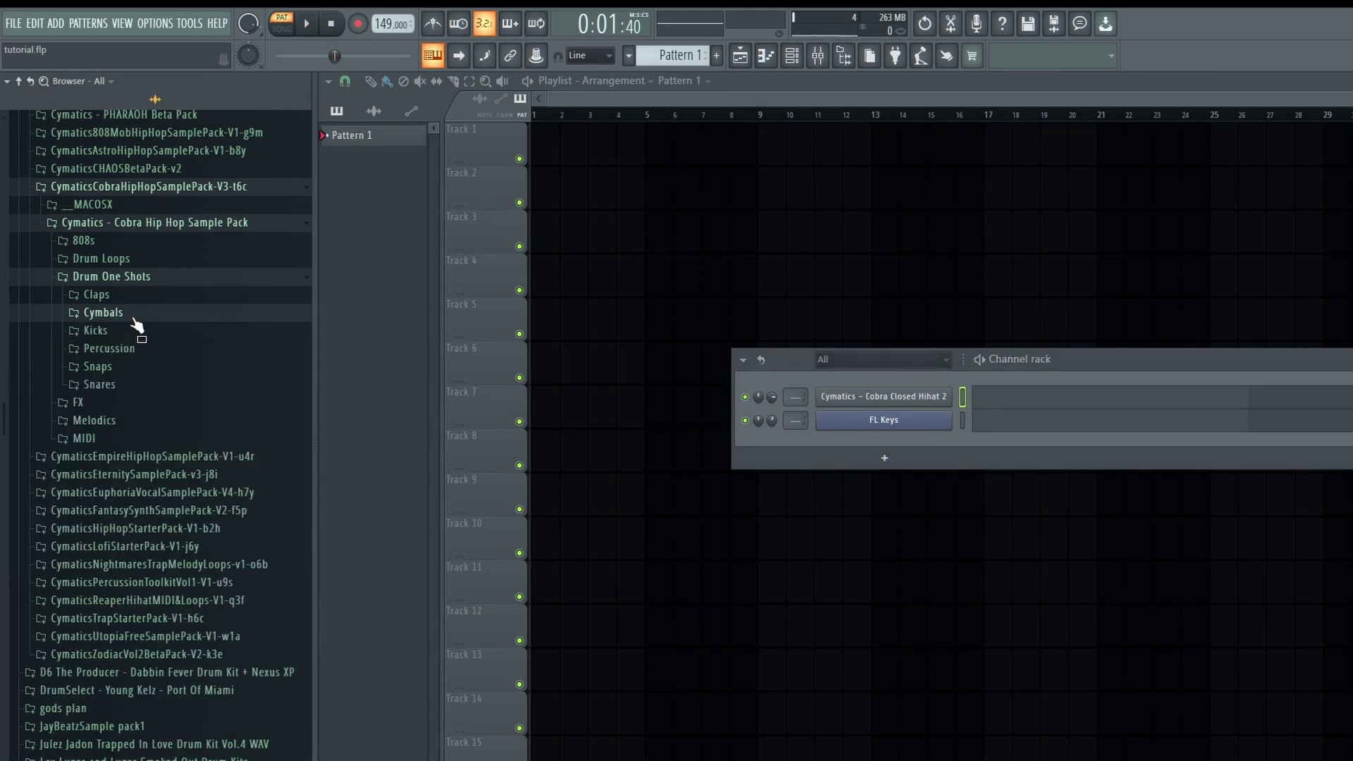
pyautogui.click(129, 280)
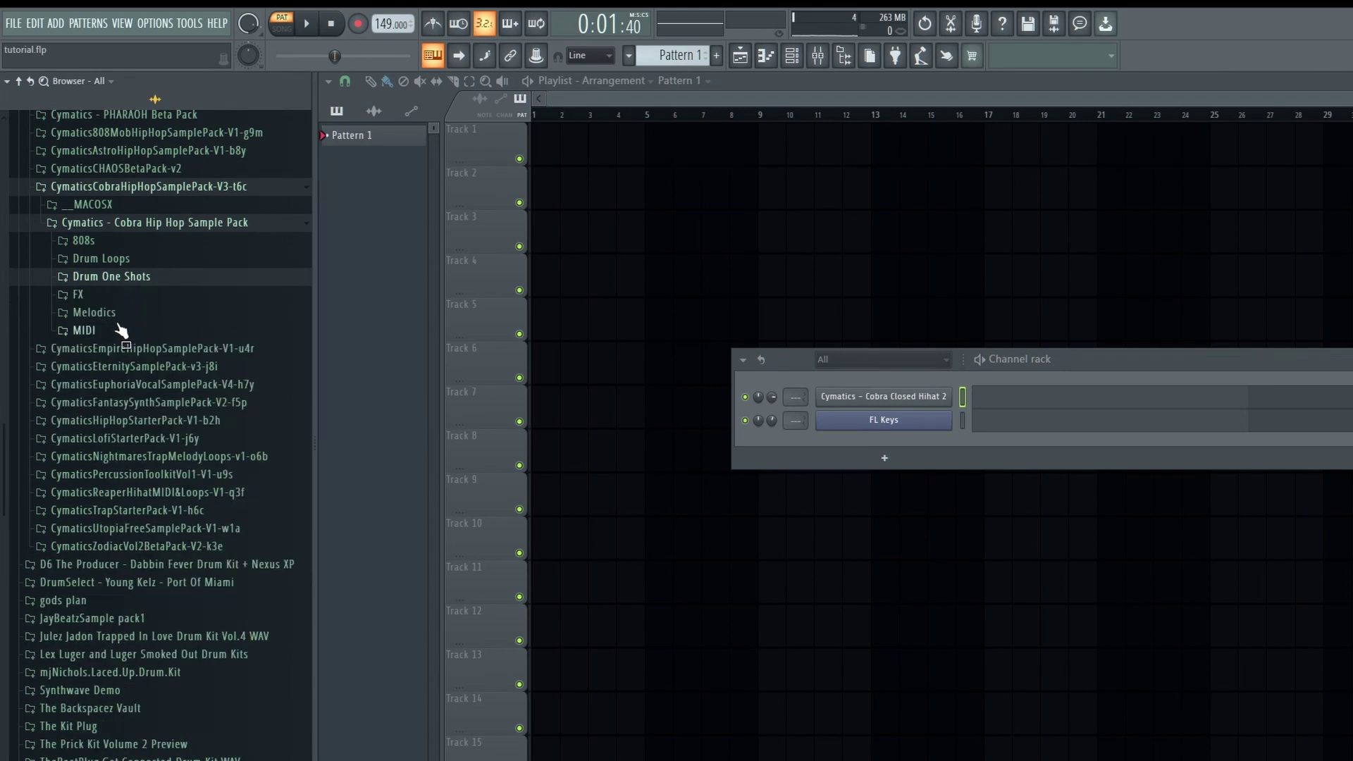
pyautogui.click(130, 278)
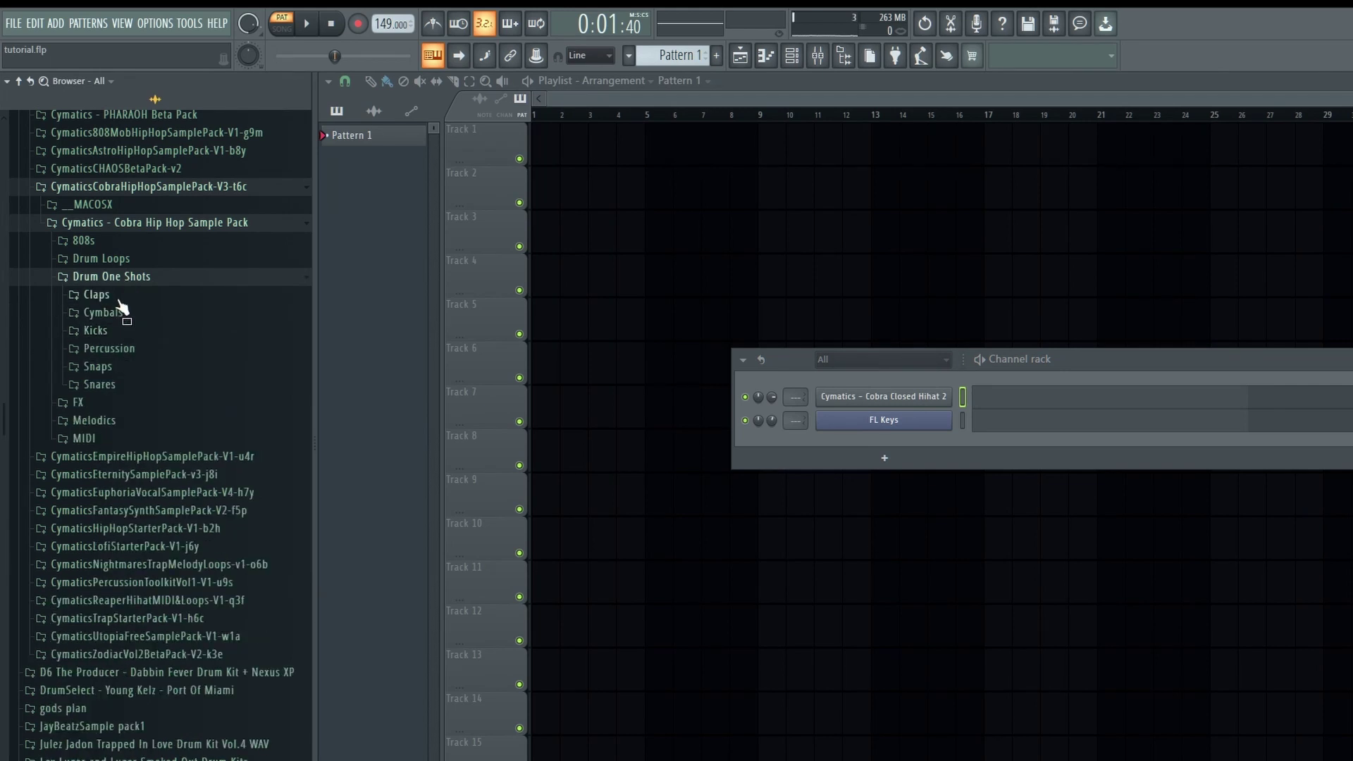
pyautogui.click(115, 332)
pyautogui.moveTo(164, 372); pyautogui.dragTo(879, 385)
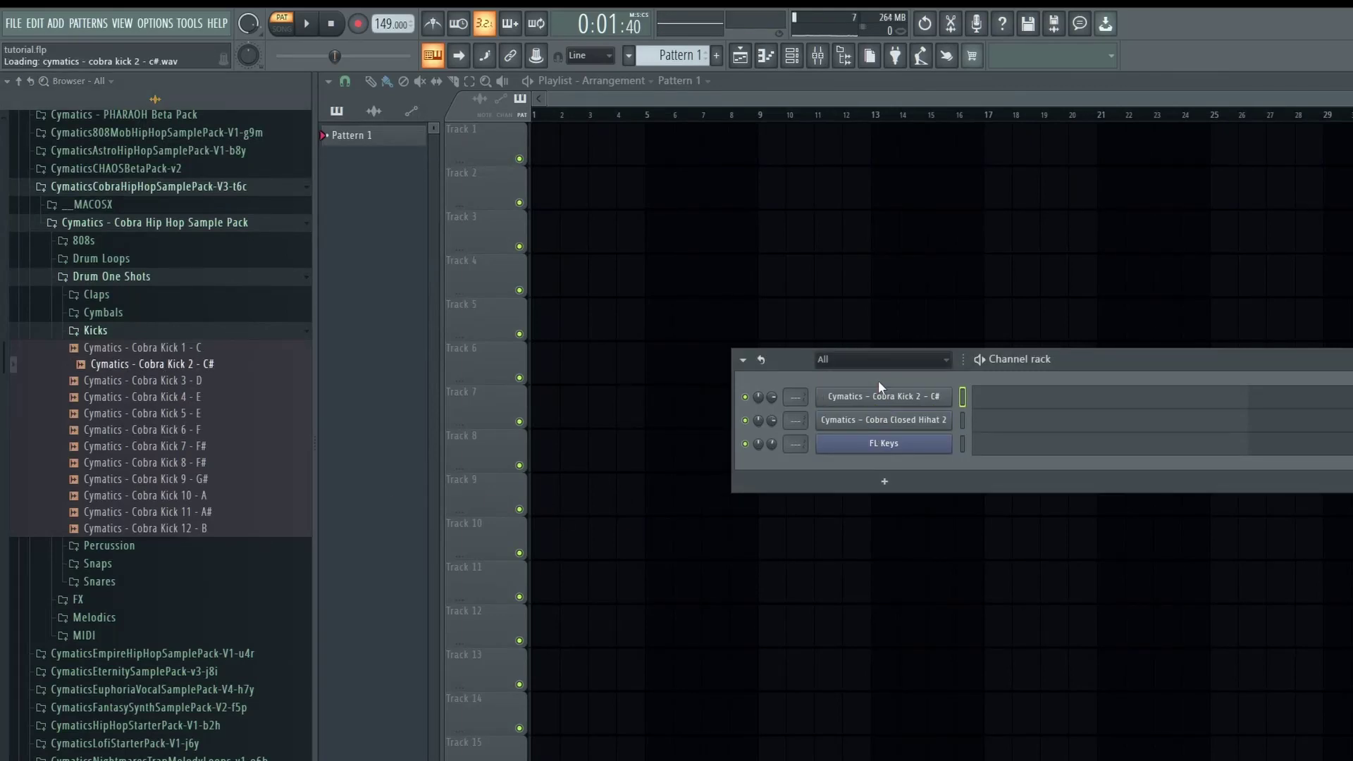
# Step: Audition samples in the Rimshot Snares folder and add Cymatics - Cobra Rimshot Snare 5 as a channel below FL Keys
pyautogui.click(120, 331)
pyautogui.click(134, 387)
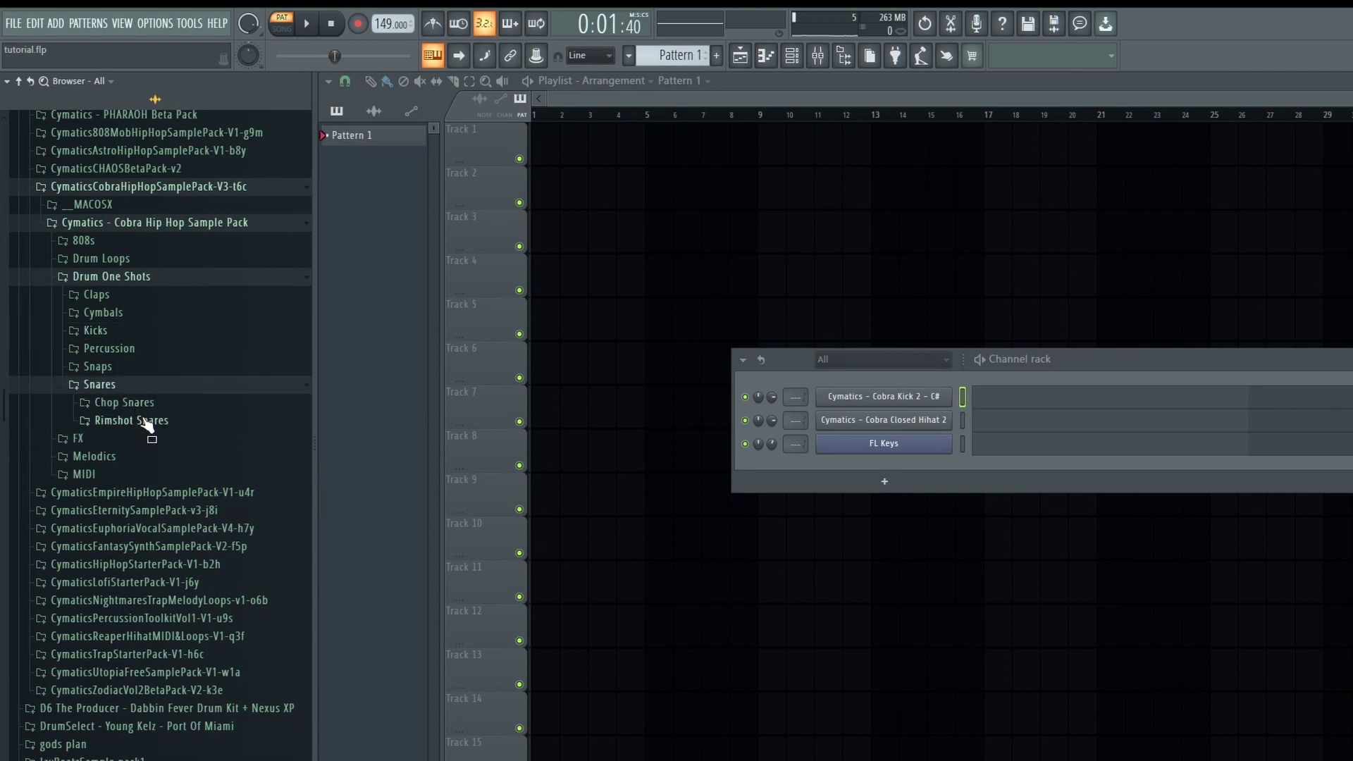
pyautogui.click(144, 422)
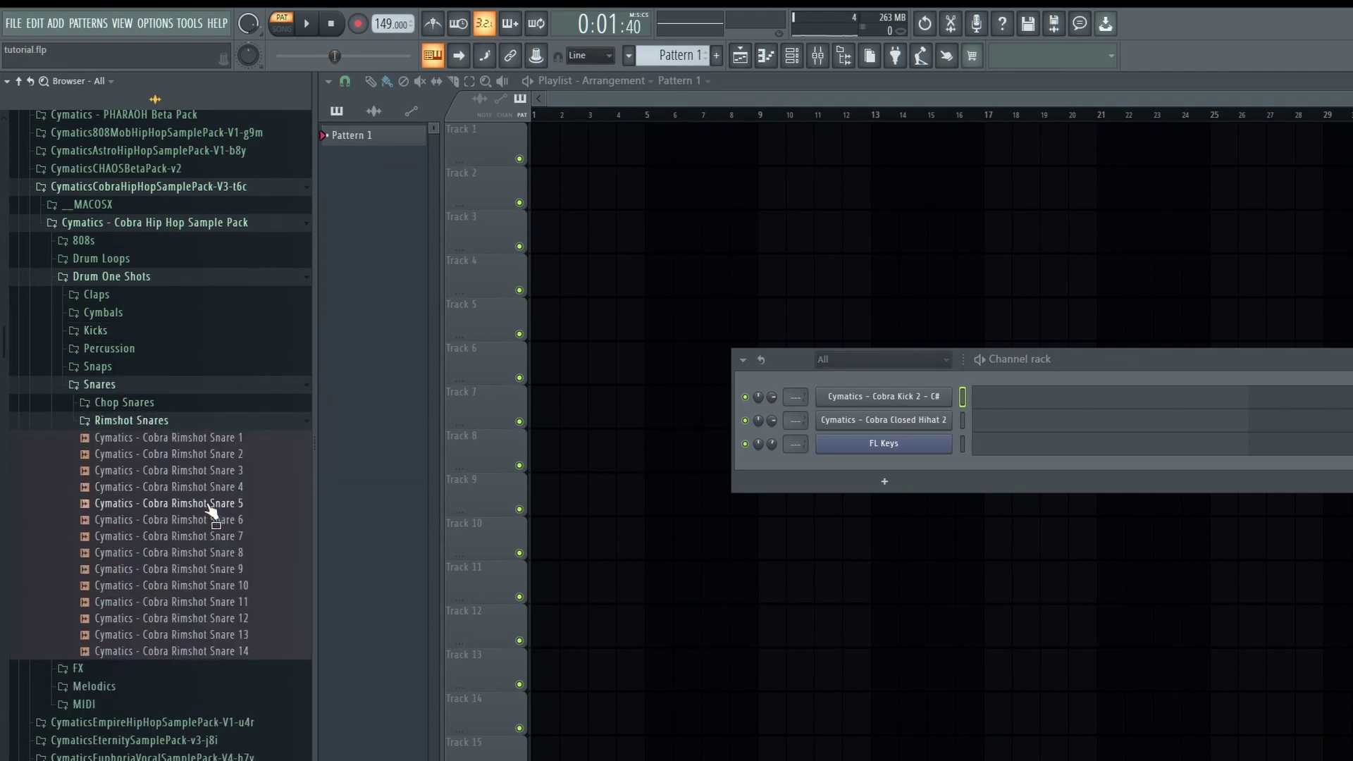
pyautogui.click(210, 504)
pyautogui.click(208, 487)
pyautogui.moveTo(210, 505); pyautogui.dragTo(895, 461)
# Step: Switch the Channel rack back to the step sequencer and reposition it so all its controls are accessible
pyautogui.moveTo(1085, 362); pyautogui.dragTo(902, 387)
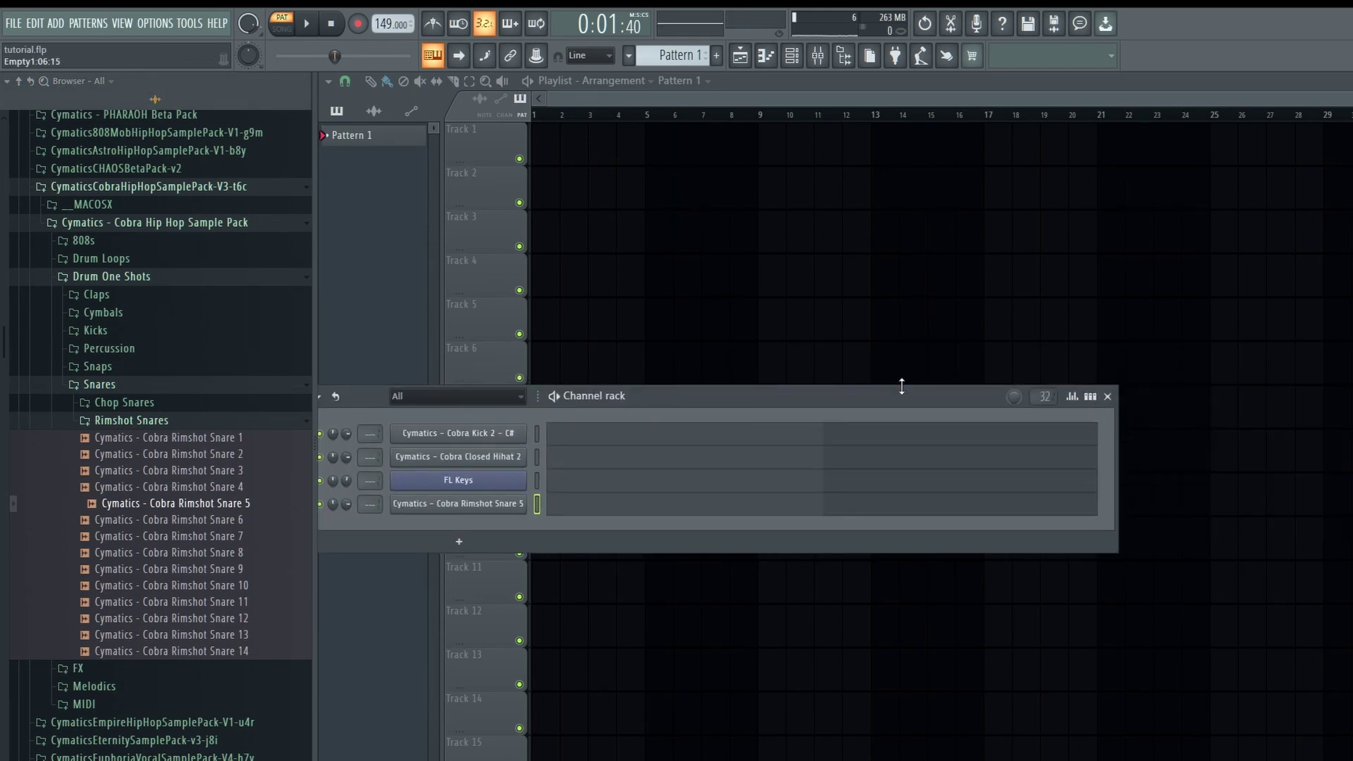
pyautogui.click(1091, 397)
pyautogui.moveTo(687, 397); pyautogui.dragTo(854, 289)
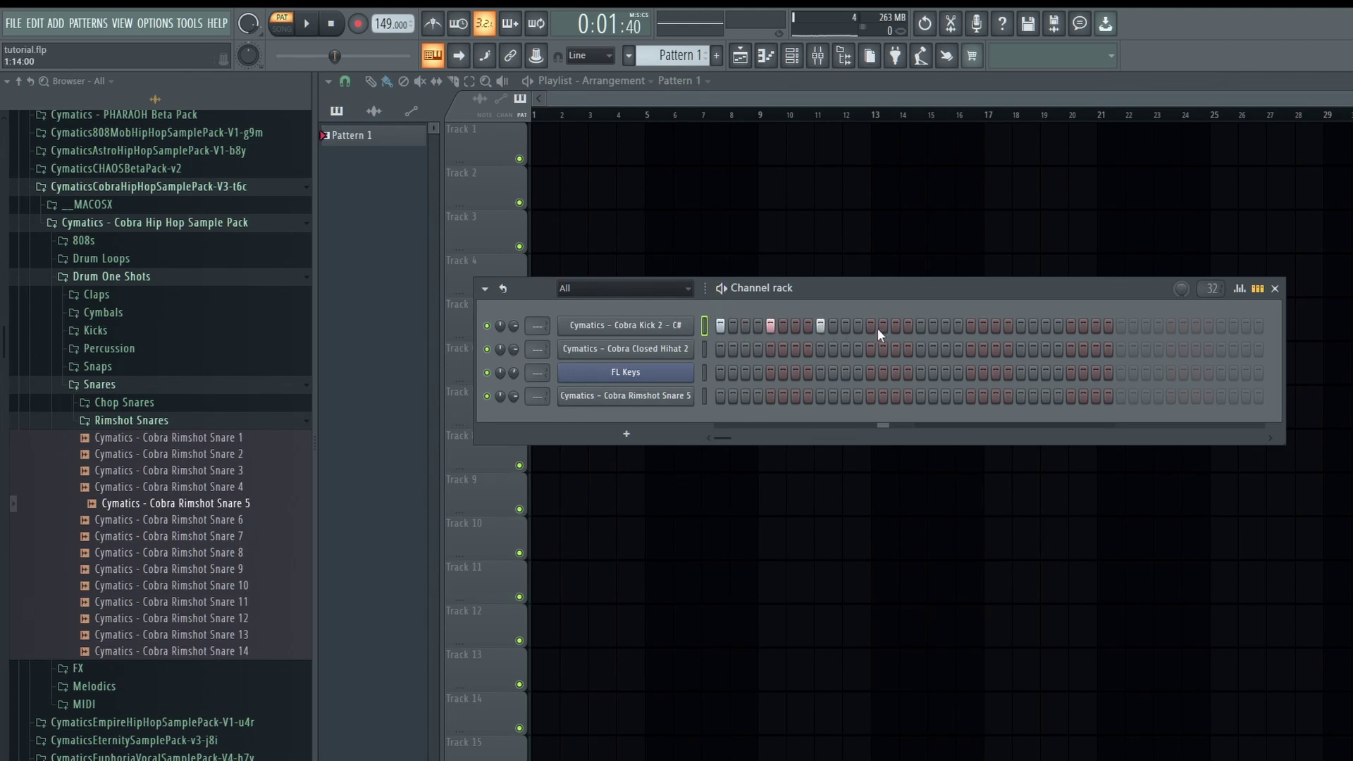
# Step: Fill all 32 steps of the closed hi-hat channel while the pattern plays, and stop playback
pyautogui.press('space')
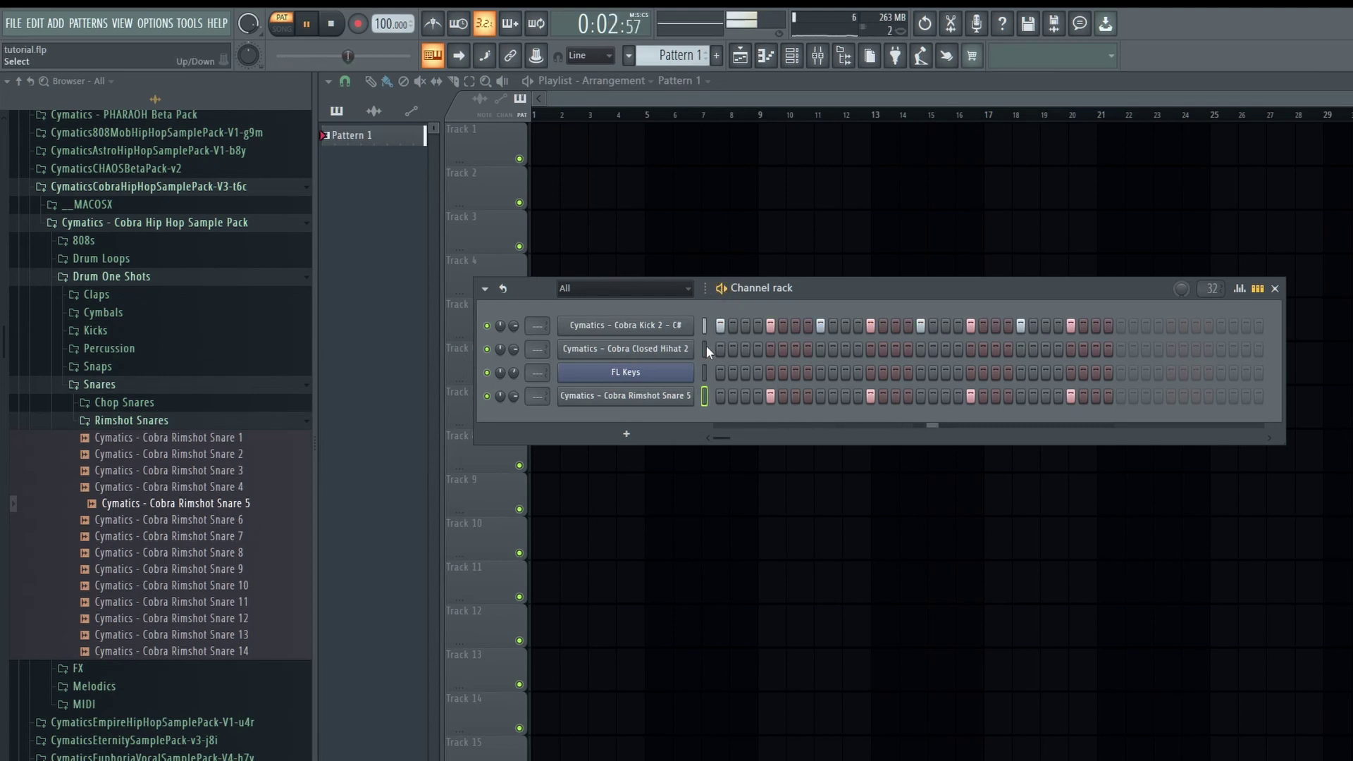
pyautogui.moveTo(720, 349); pyautogui.dragTo(1102, 361)
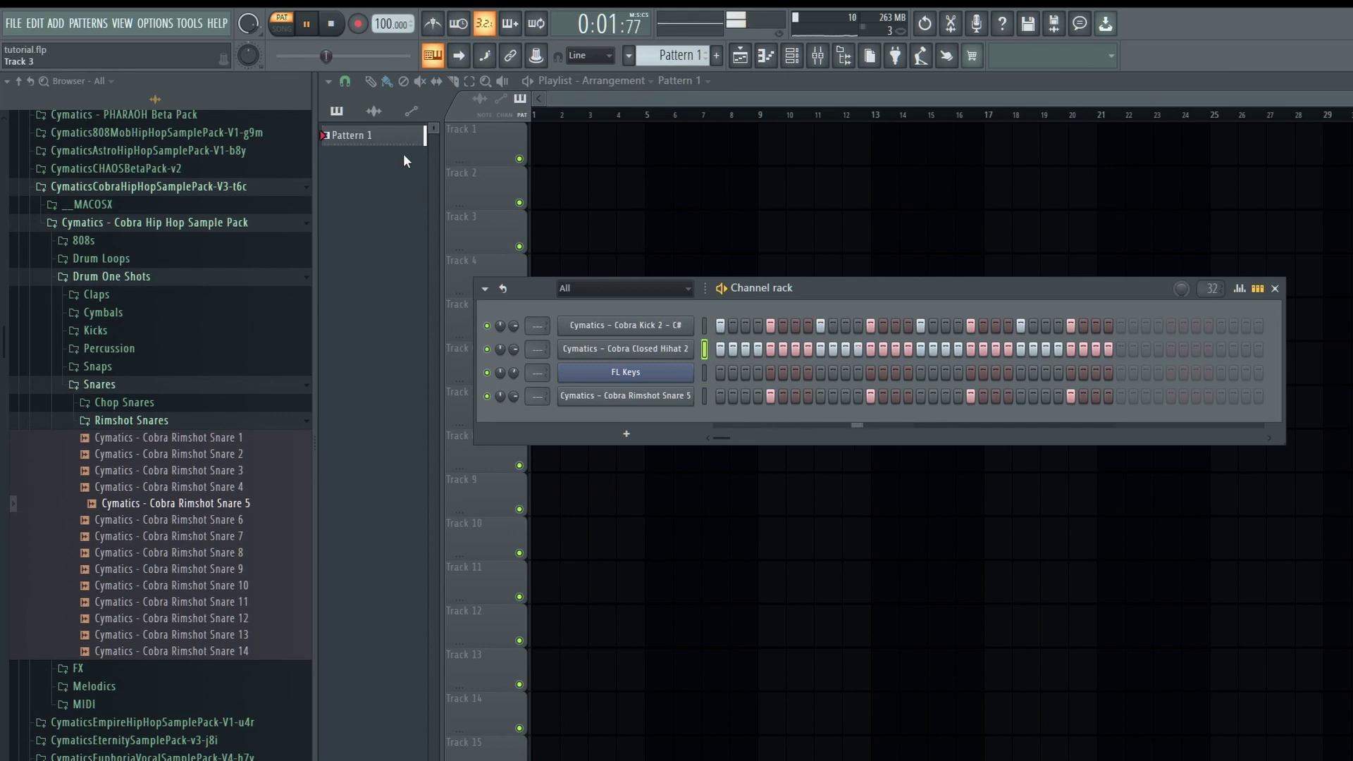
pyautogui.click(331, 26)
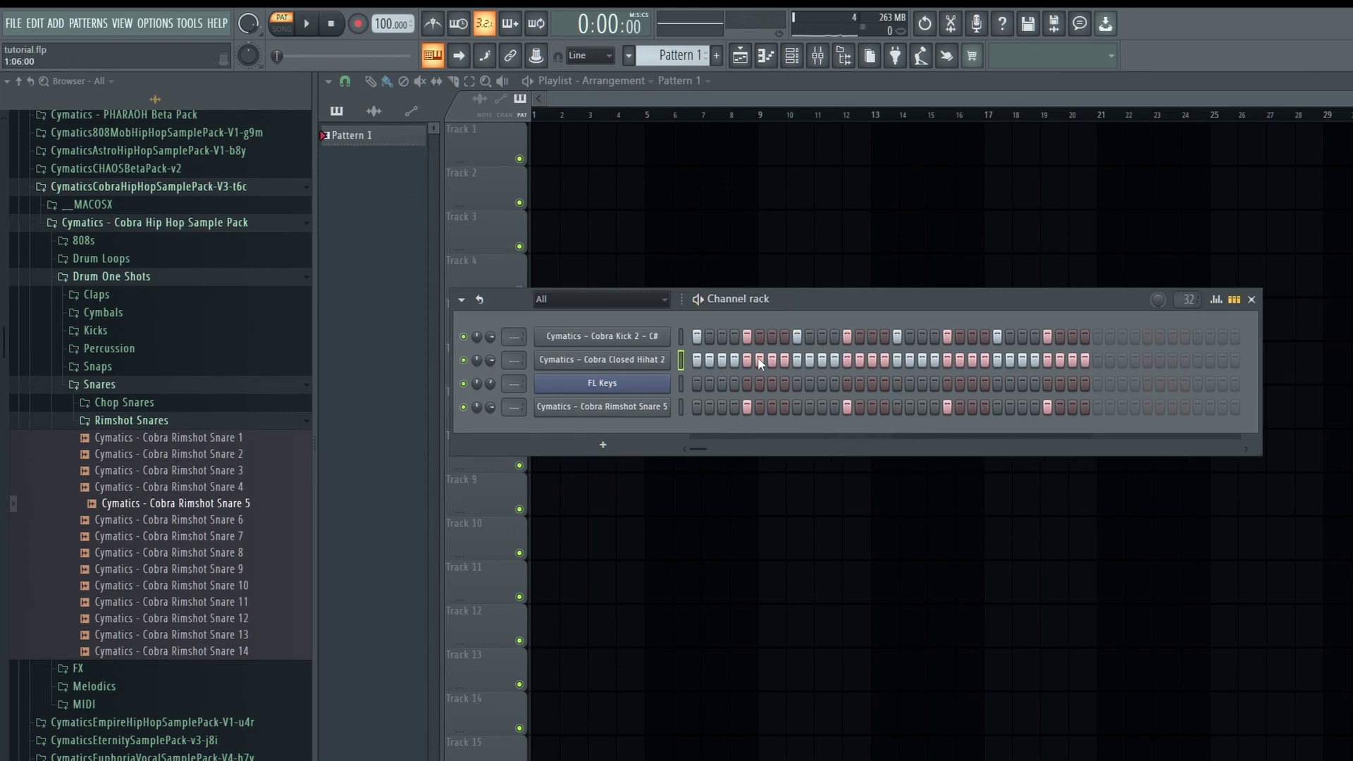
# Step: Select the kick, closed hi-hat and rimshot snare channels and group them under a filter group named Drums
pyautogui.rightClick(680, 339)
pyautogui.click(681, 358)
pyautogui.click(461, 300)
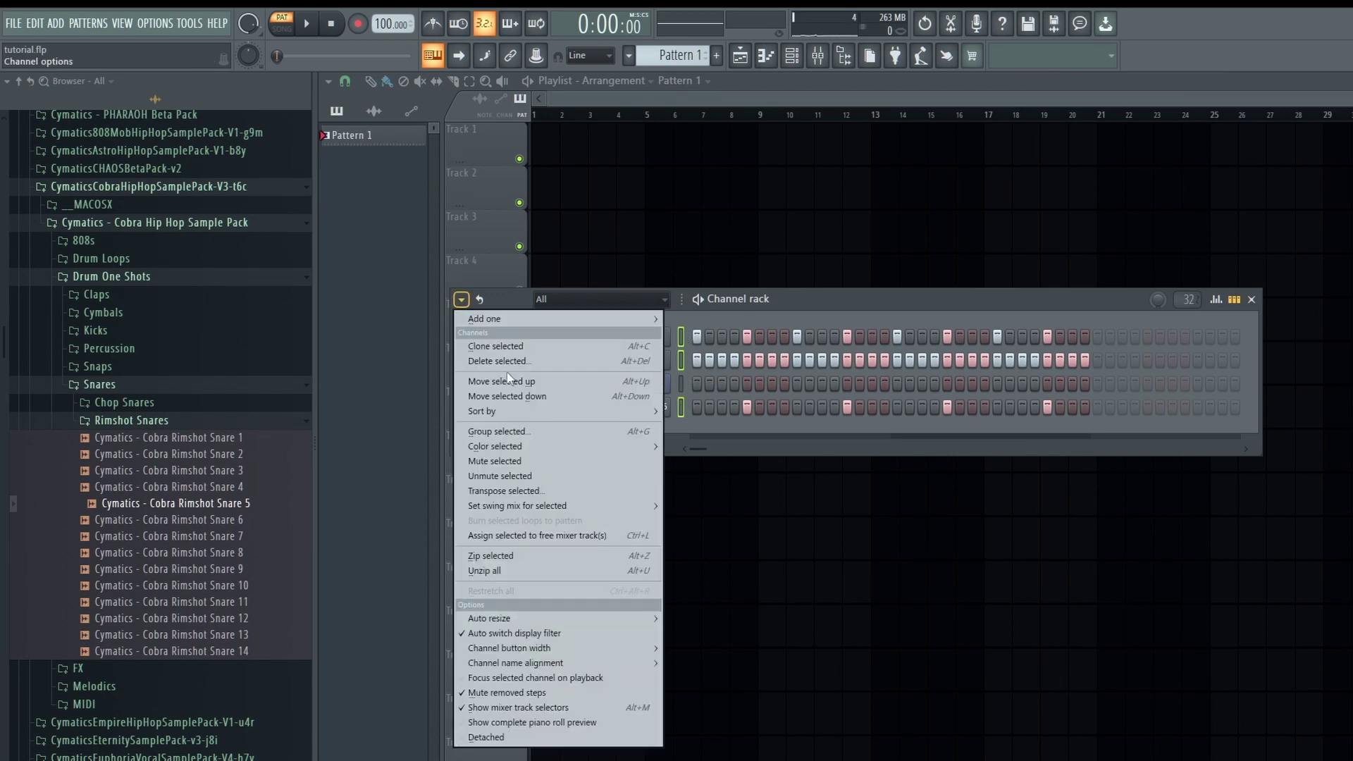
pyautogui.click(517, 434)
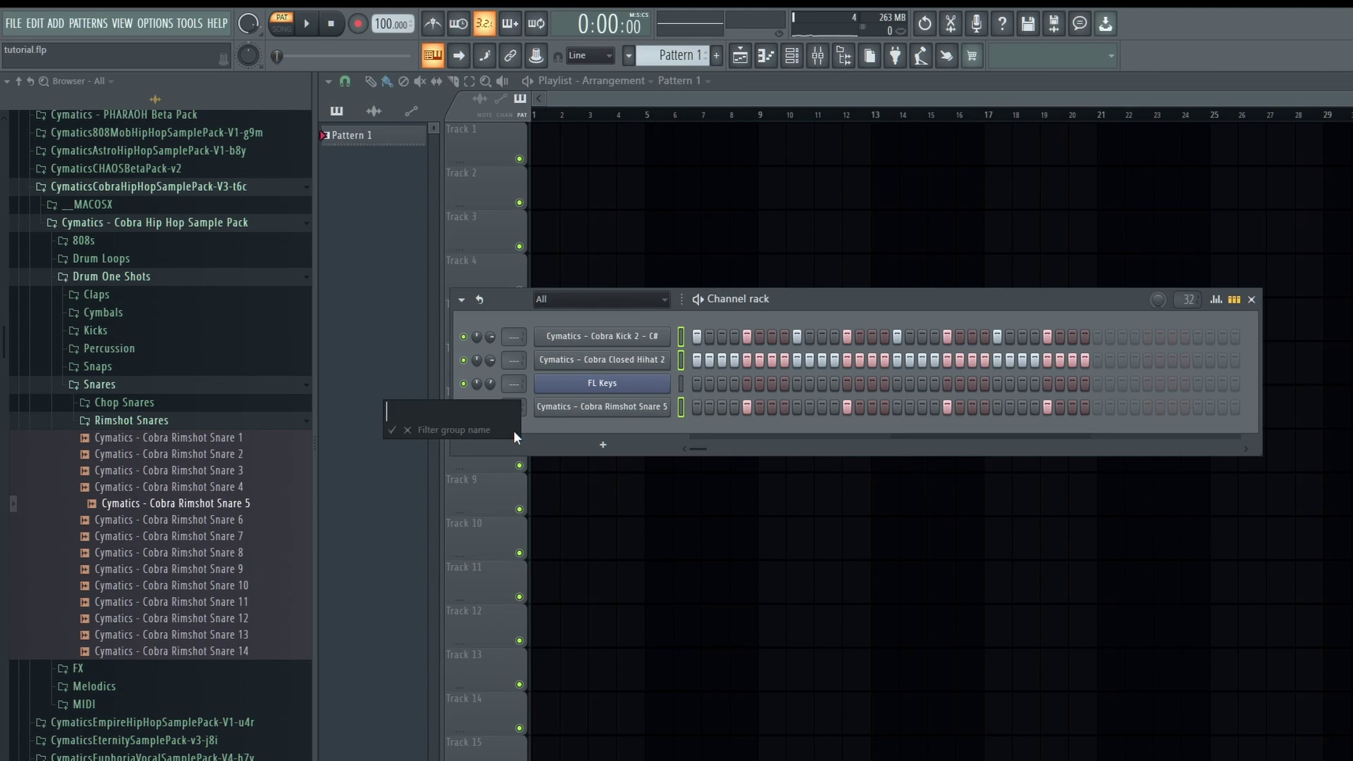
pyautogui.write('Drums')
pyautogui.click(393, 431)
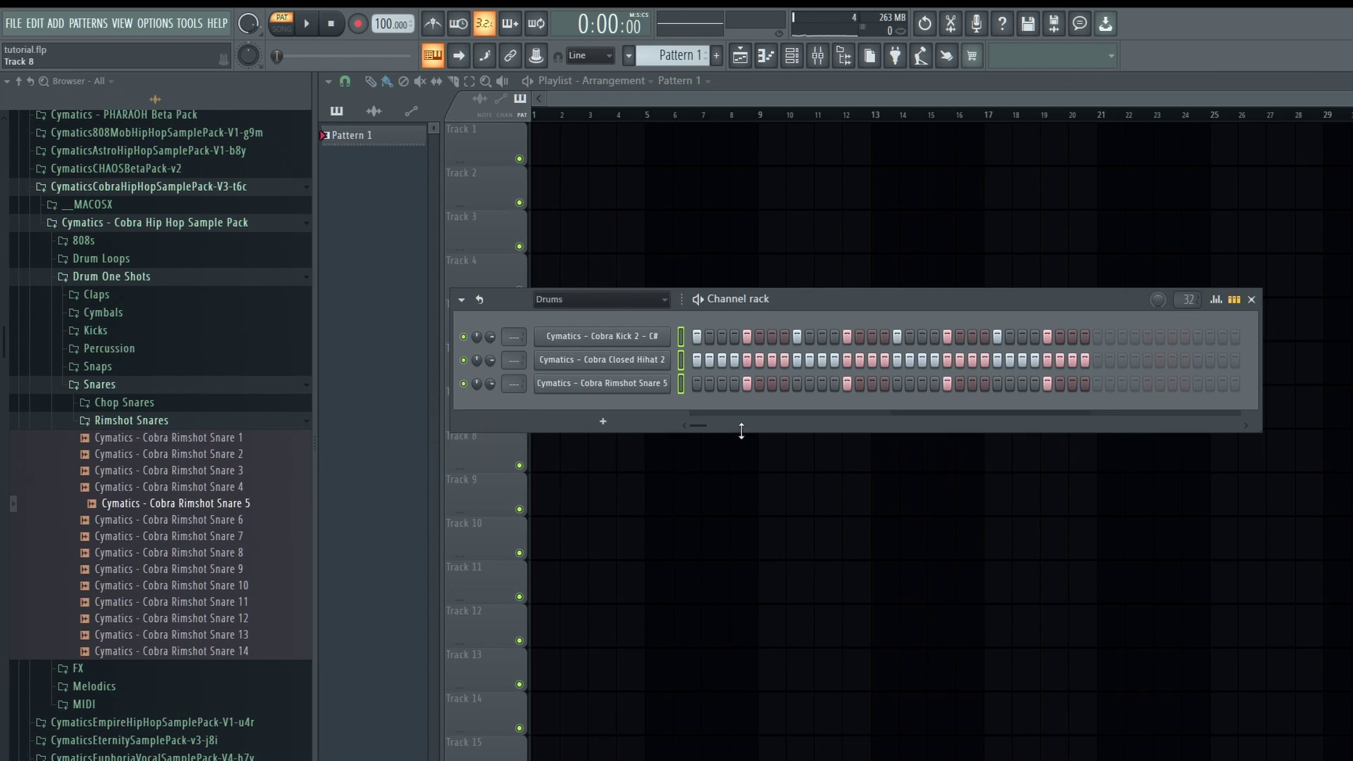
# Step: Check the channel display filter with the Drums group chosen, and play the drum pattern briefly to hear it
pyautogui.moveTo(869, 309); pyautogui.dragTo(886, 327)
pyautogui.click(678, 324)
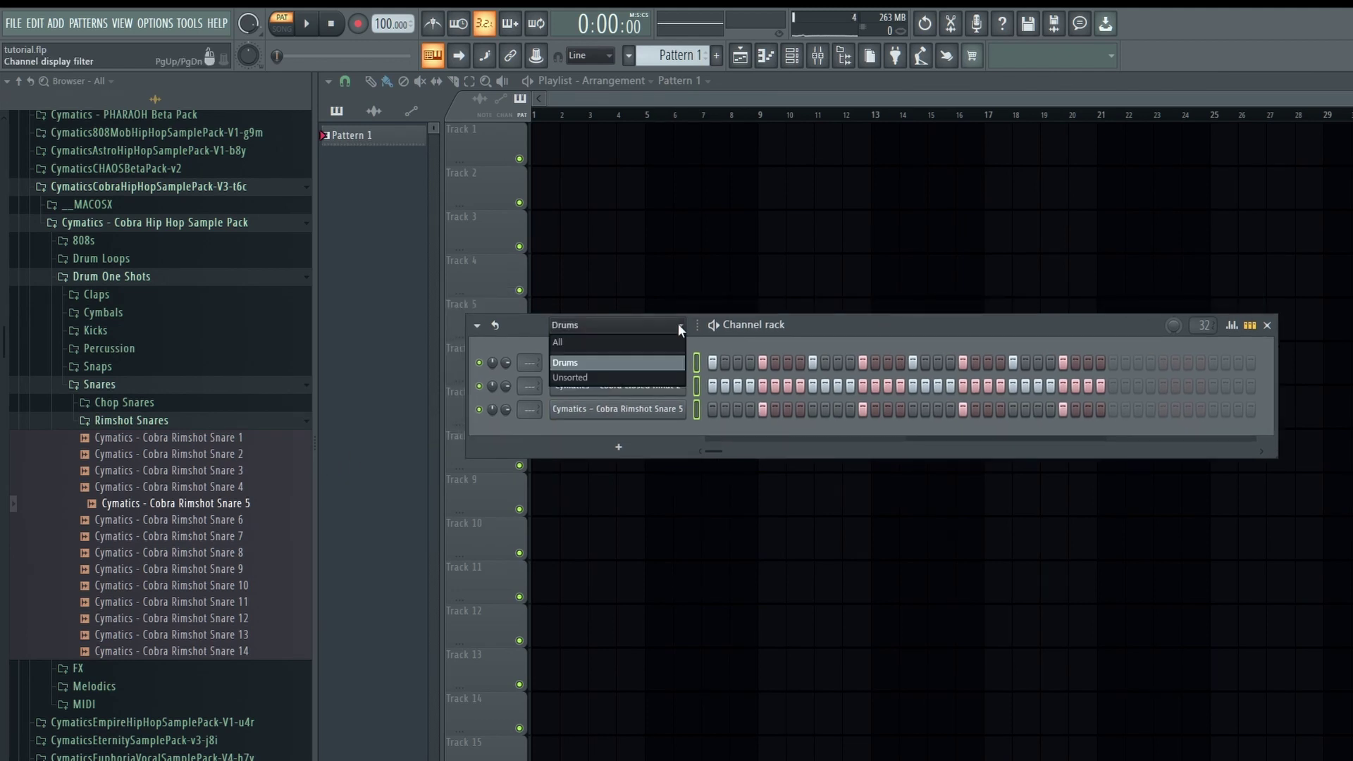
pyautogui.click(639, 362)
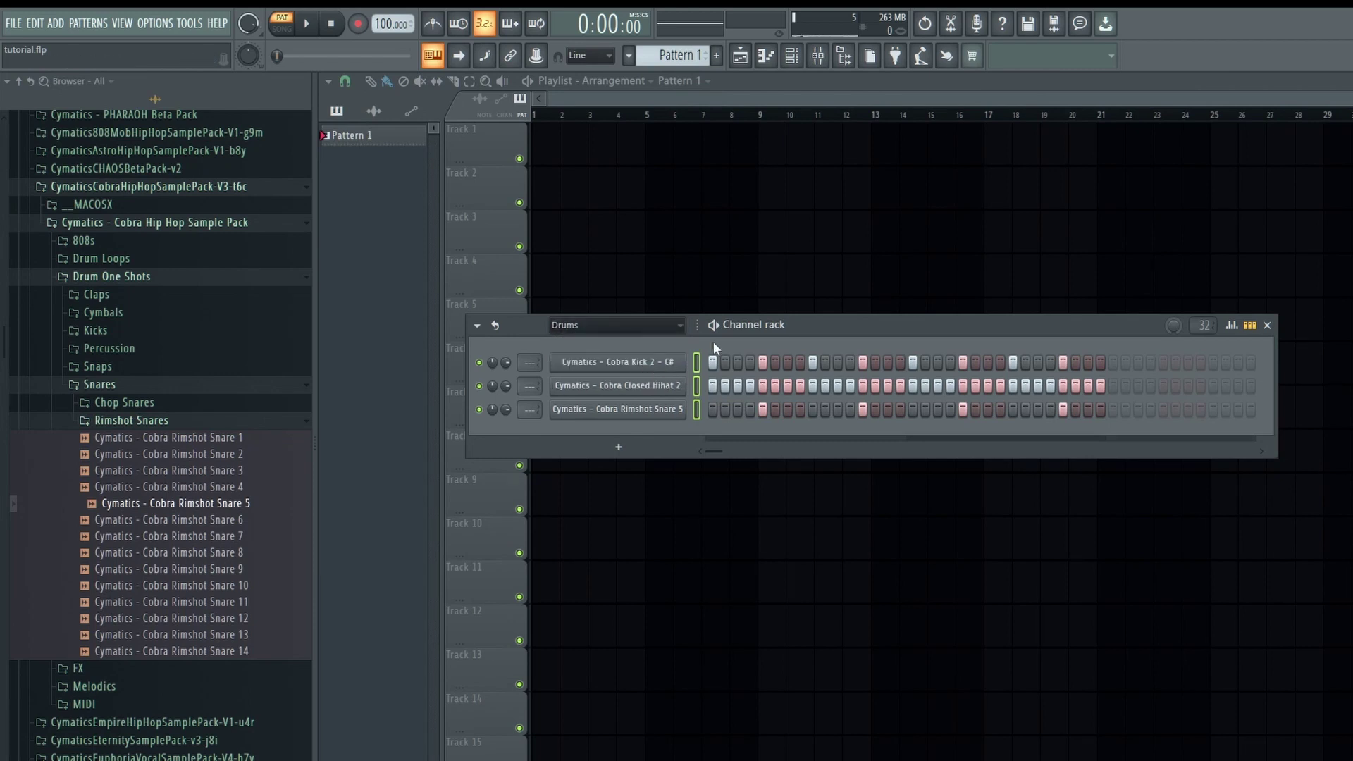
pyautogui.click(713, 326)
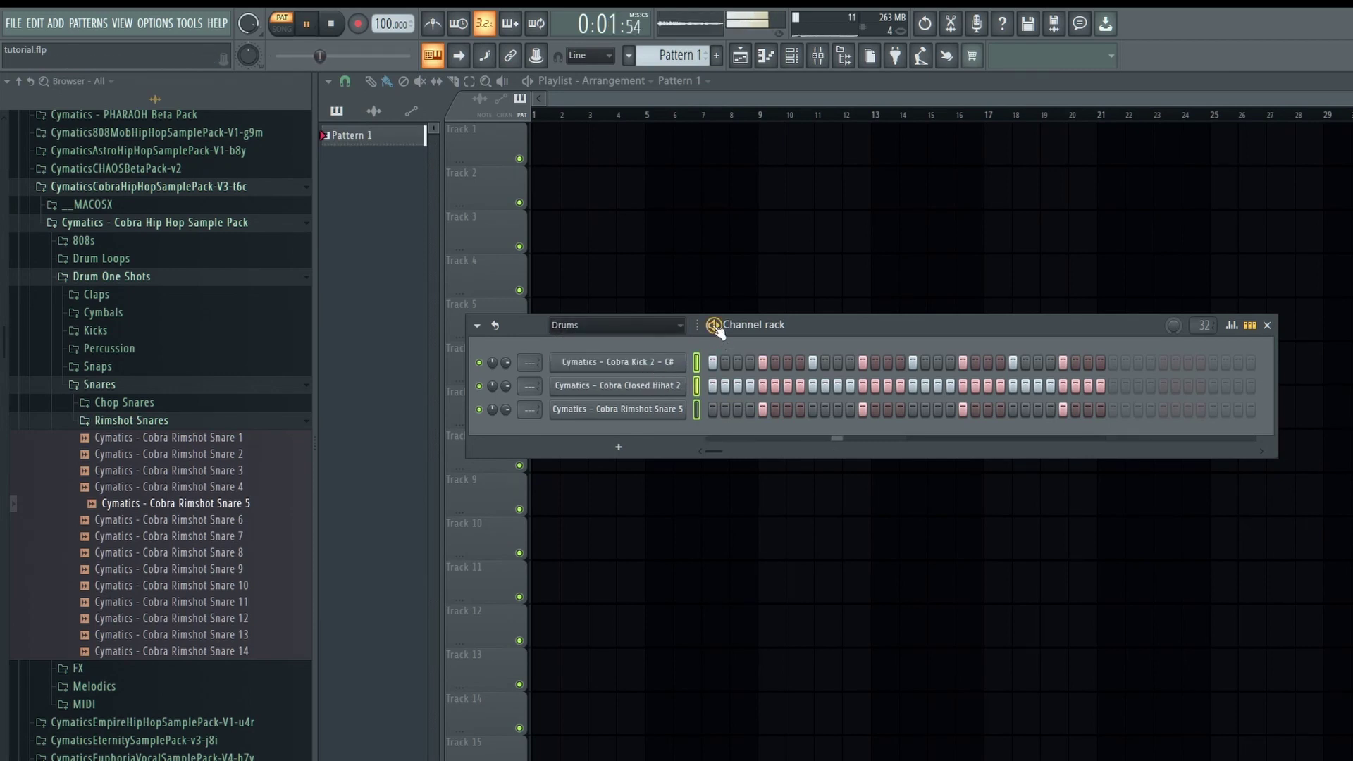
pyautogui.press('space')
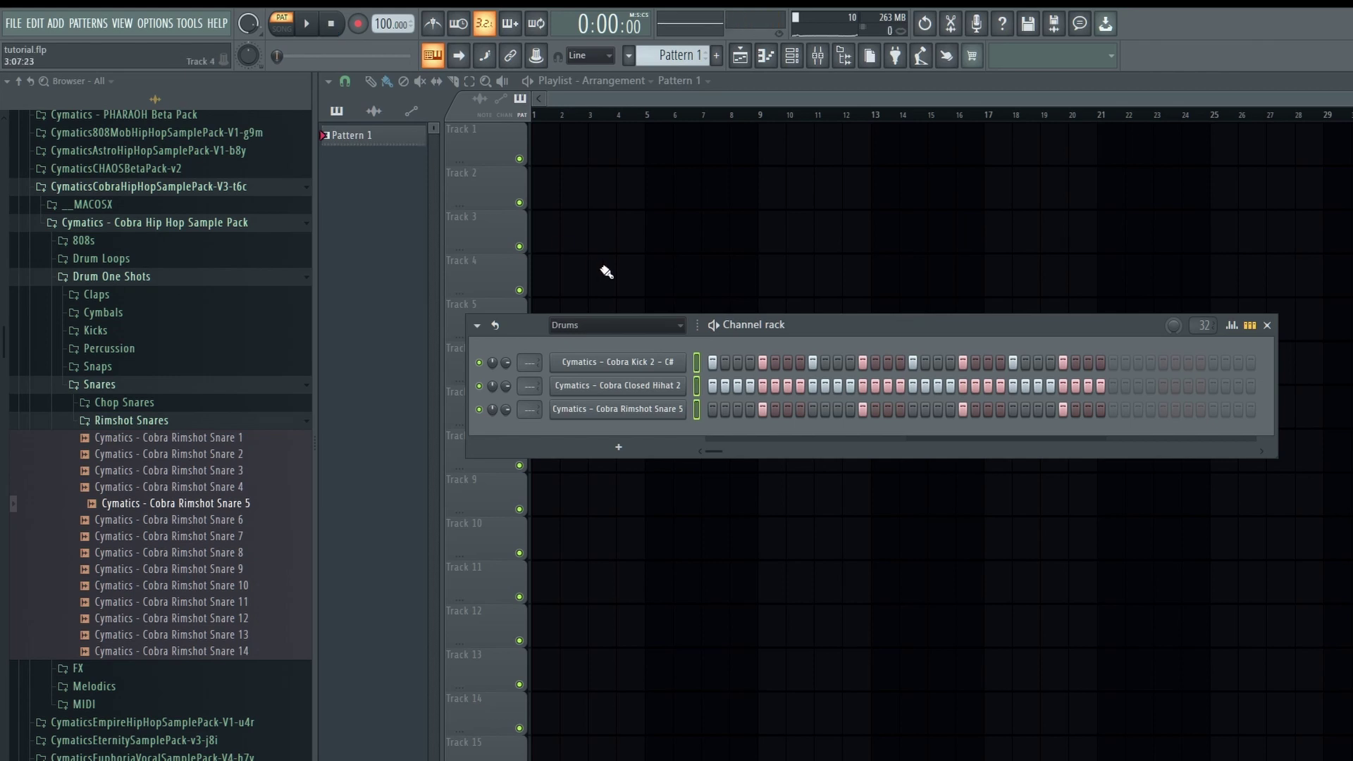
# Step: Display all channels in the rack again and add a new filter group named melody
pyautogui.click(676, 326)
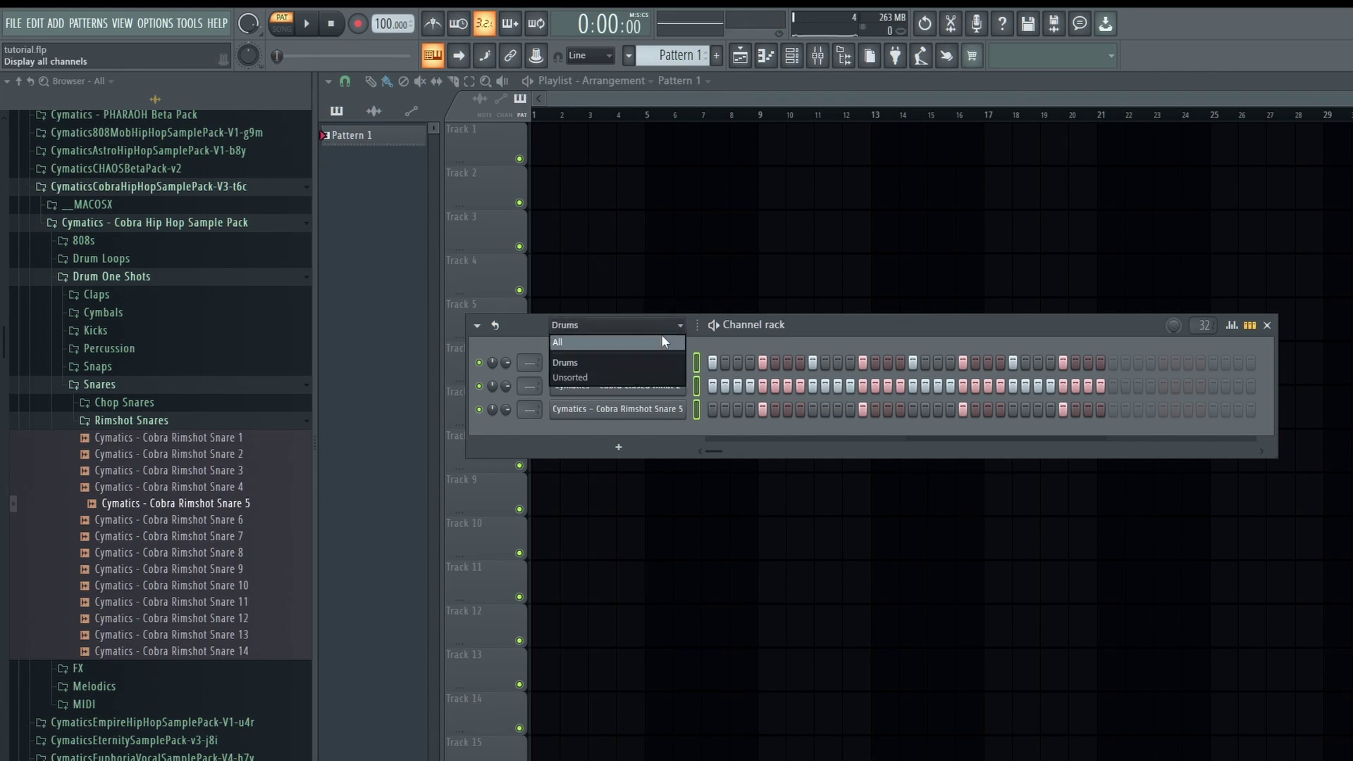
pyautogui.click(658, 344)
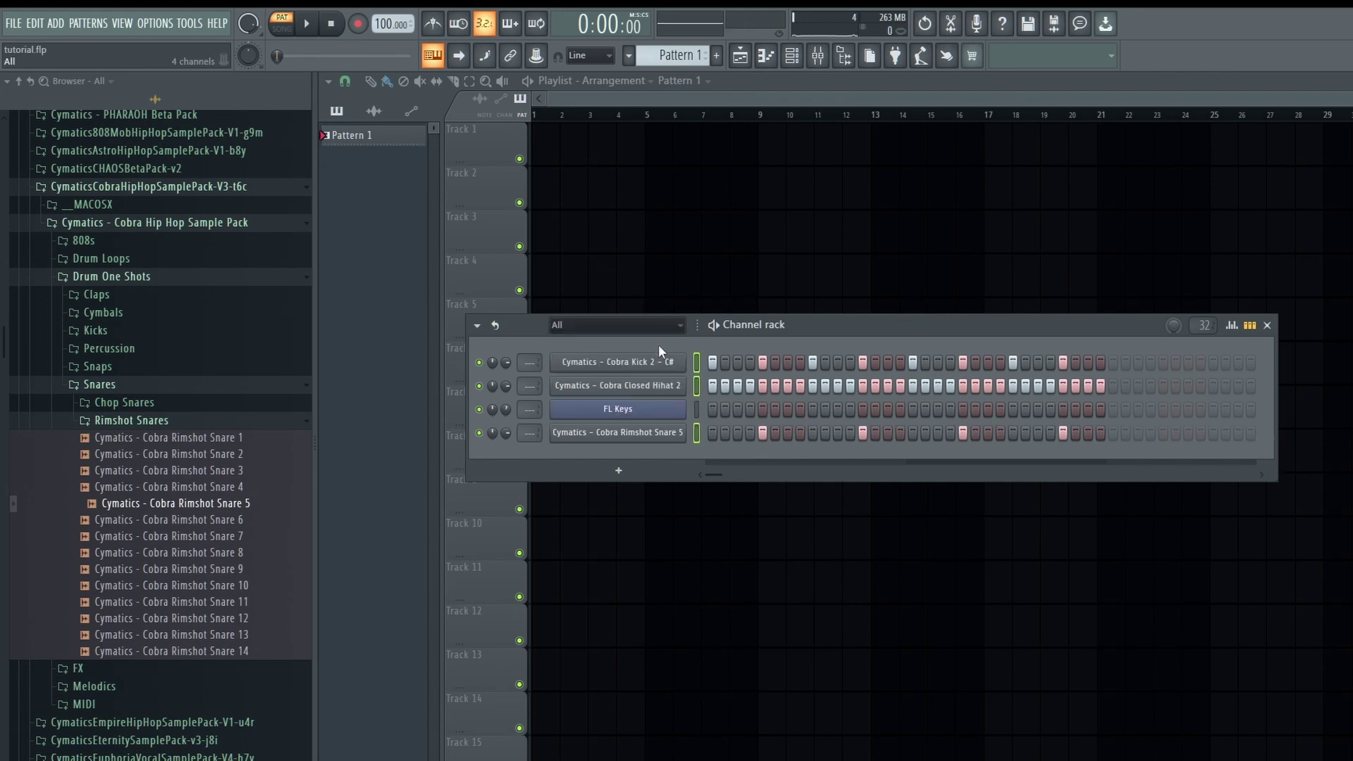
pyautogui.rightClick(682, 334)
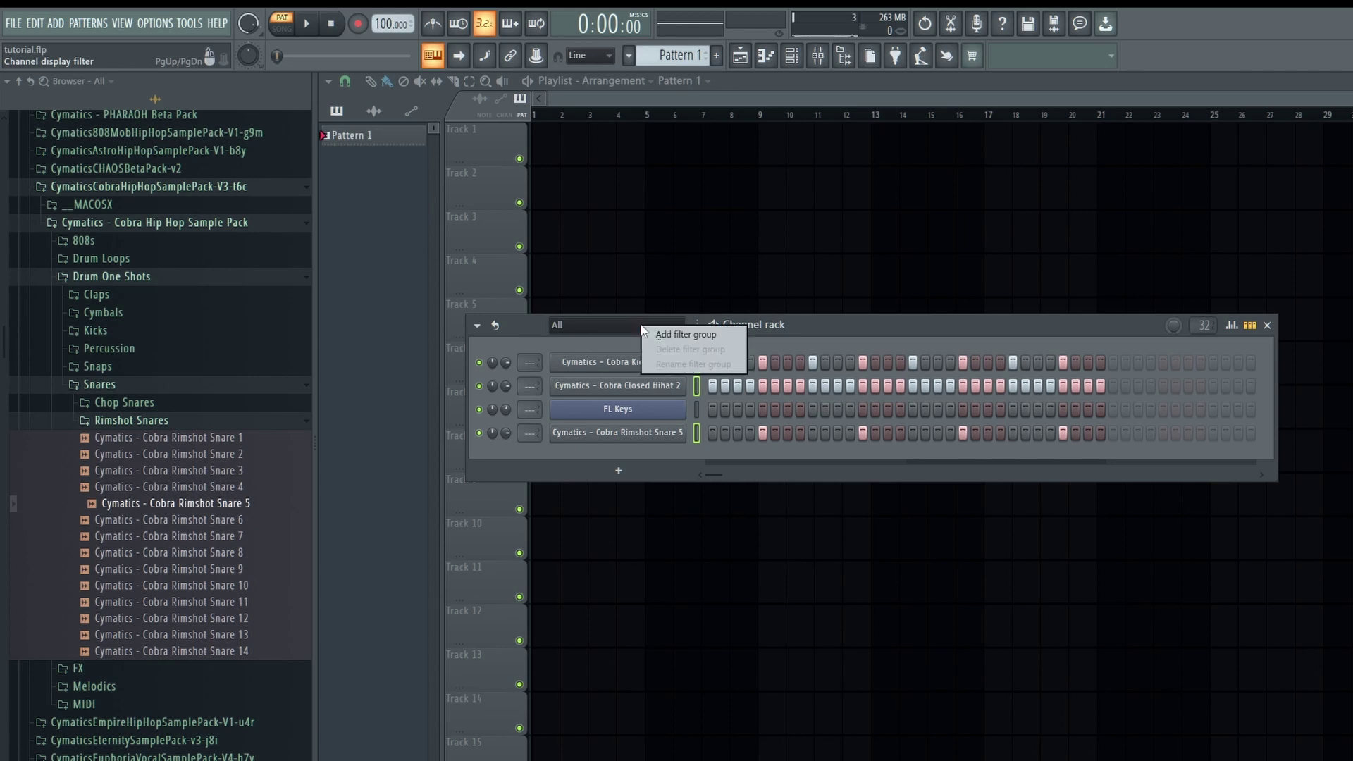
pyautogui.click(669, 339)
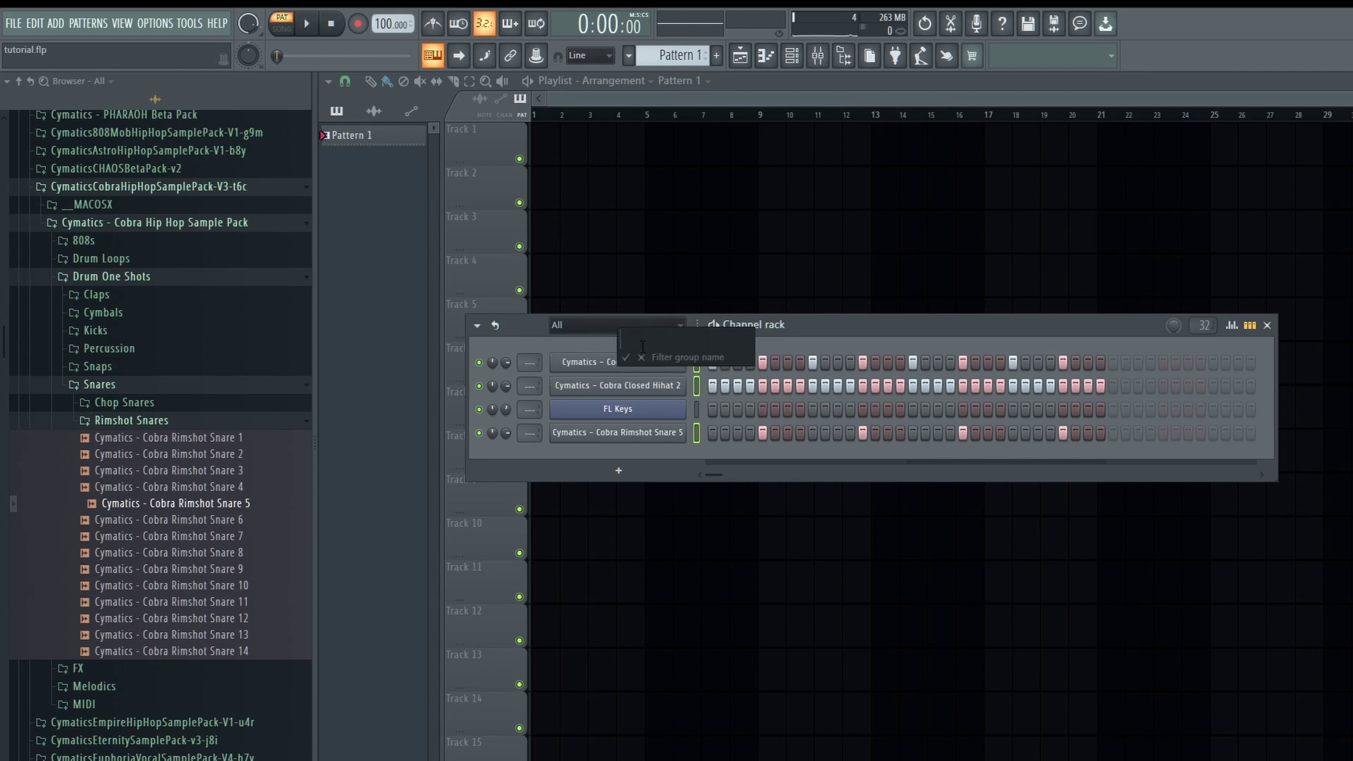
pyautogui.write('melody')
pyautogui.click(624, 358)
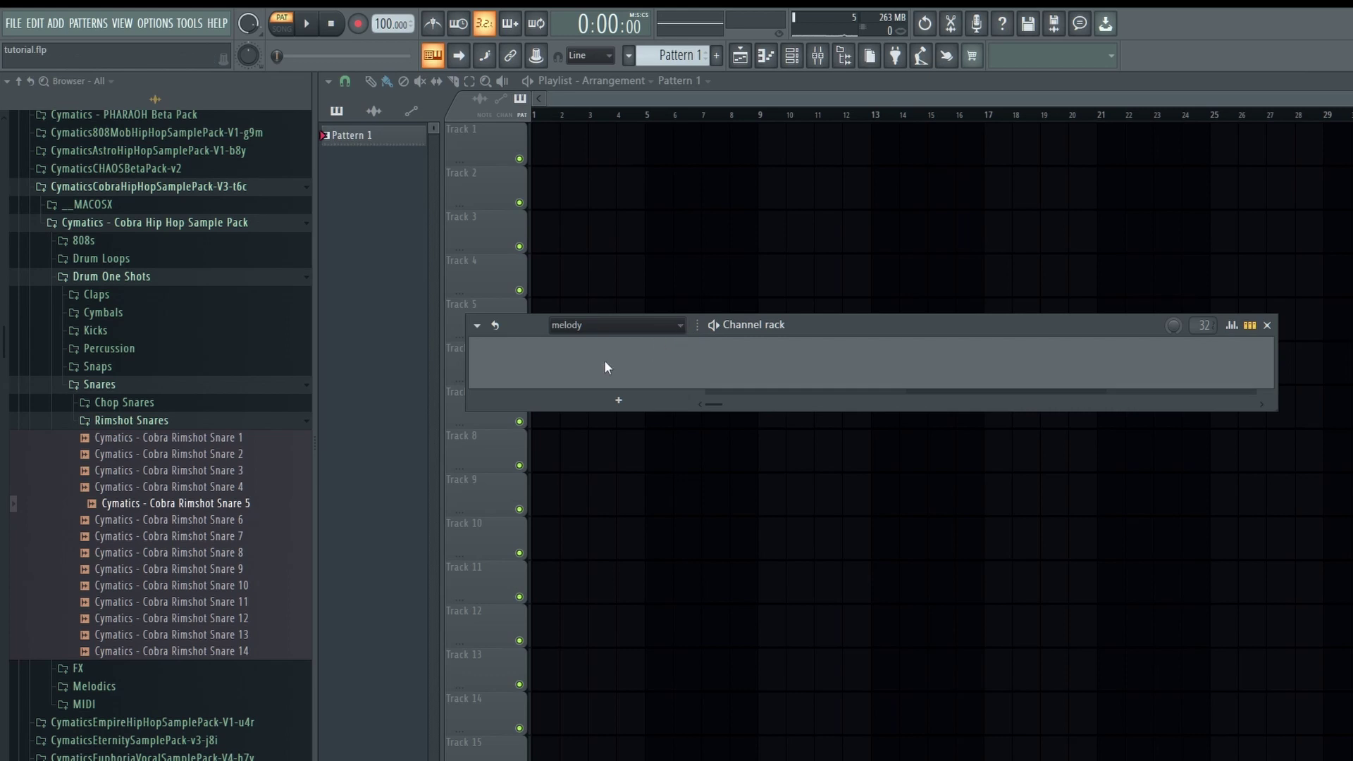
# Step: Add an FL Keys channel to the melody group and move the rack clear of the plugin window
pyautogui.click(619, 402)
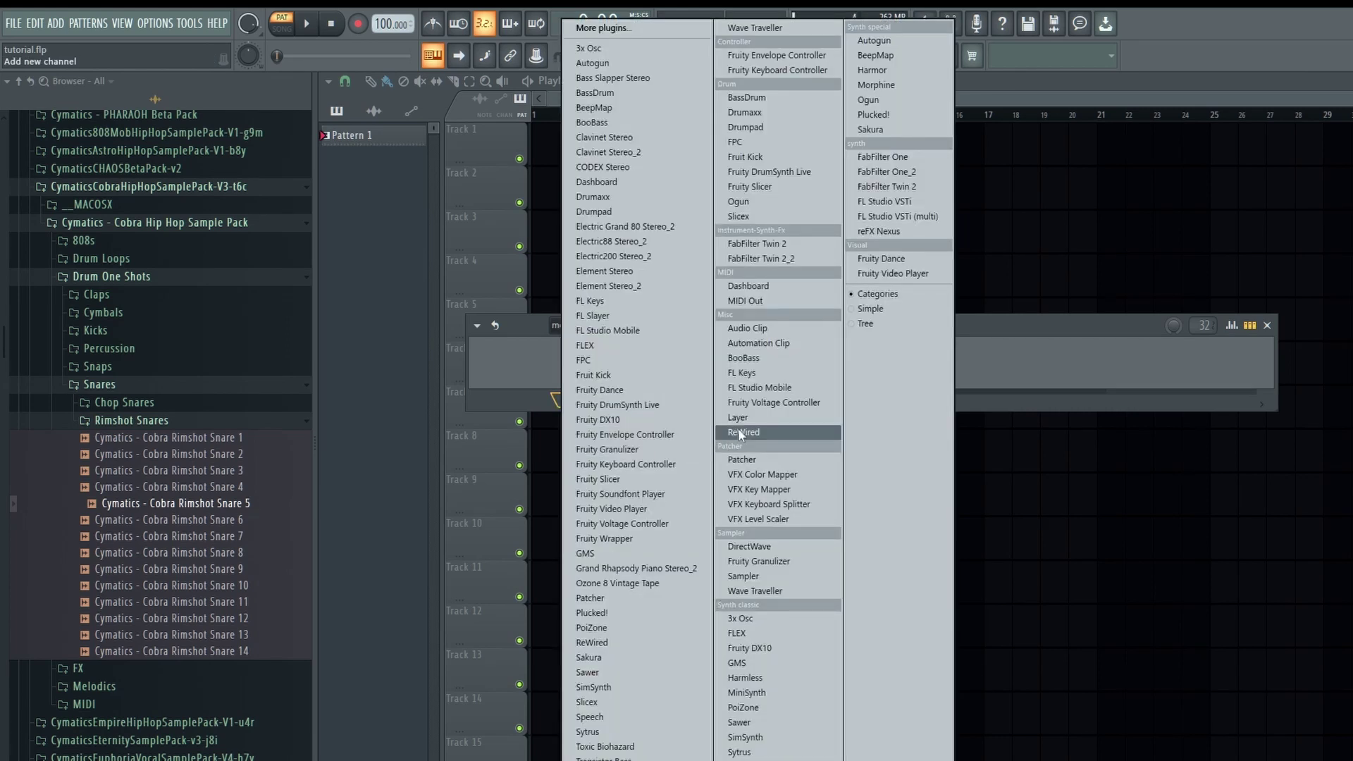
pyautogui.click(737, 387)
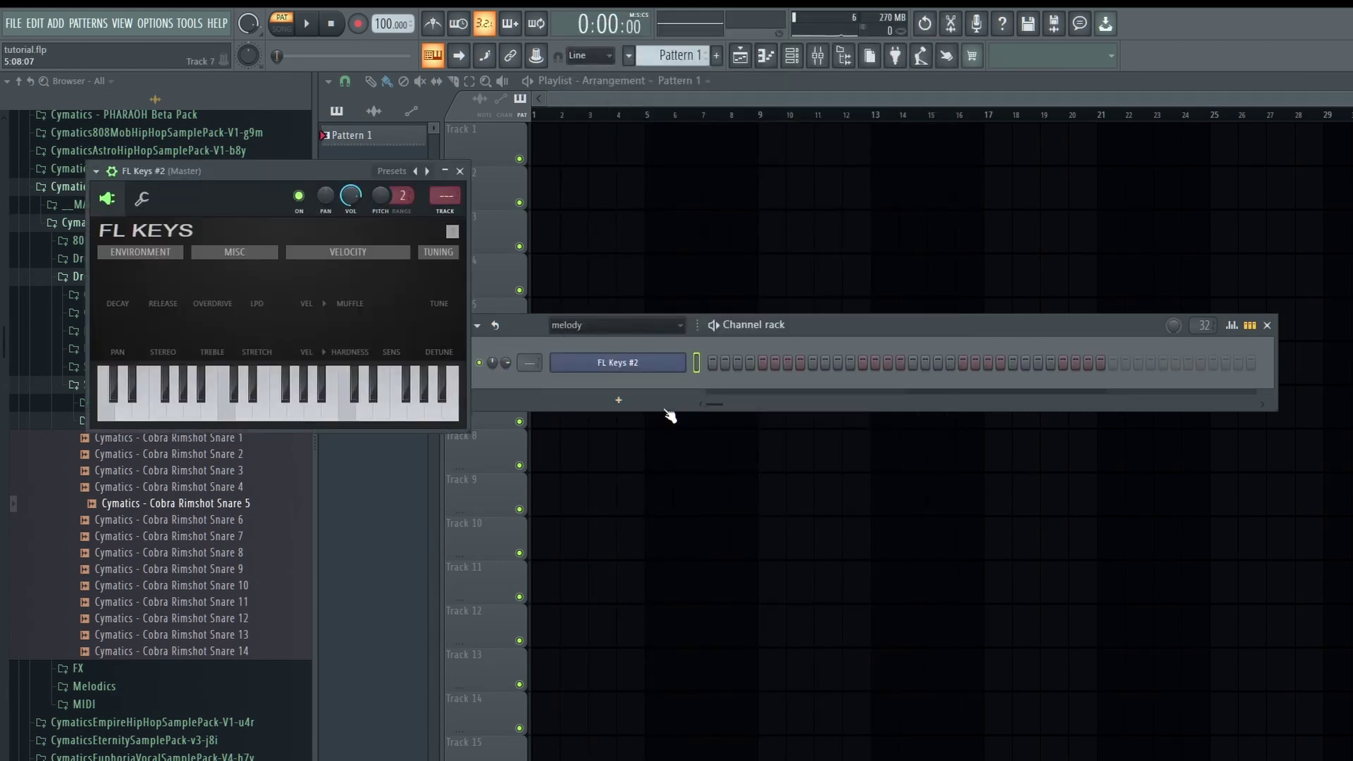
pyautogui.moveTo(870, 327); pyautogui.dragTo(921, 429)
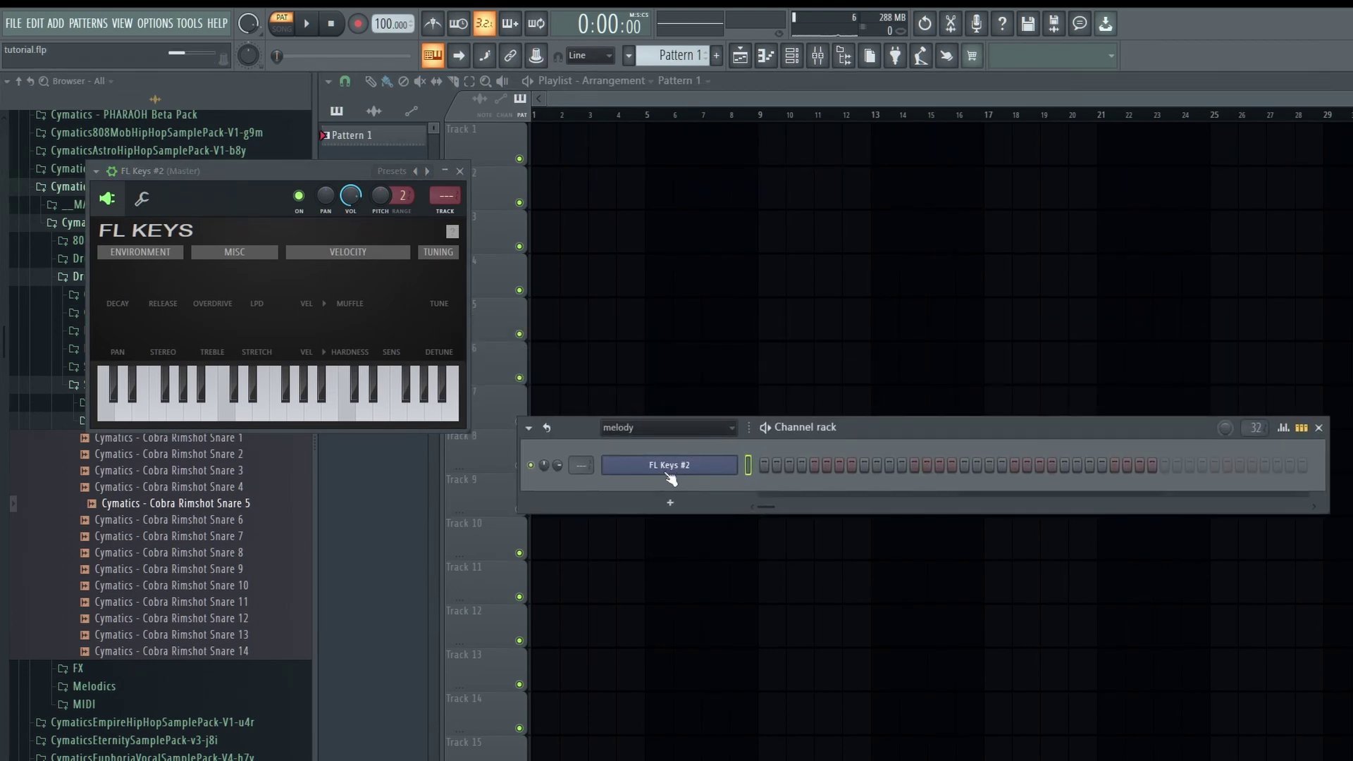
# Step: Open the melody group's FL Keys channel in the piano roll and place a one-beat C5 note at the start of bar 1
pyautogui.rightClick(698, 467)
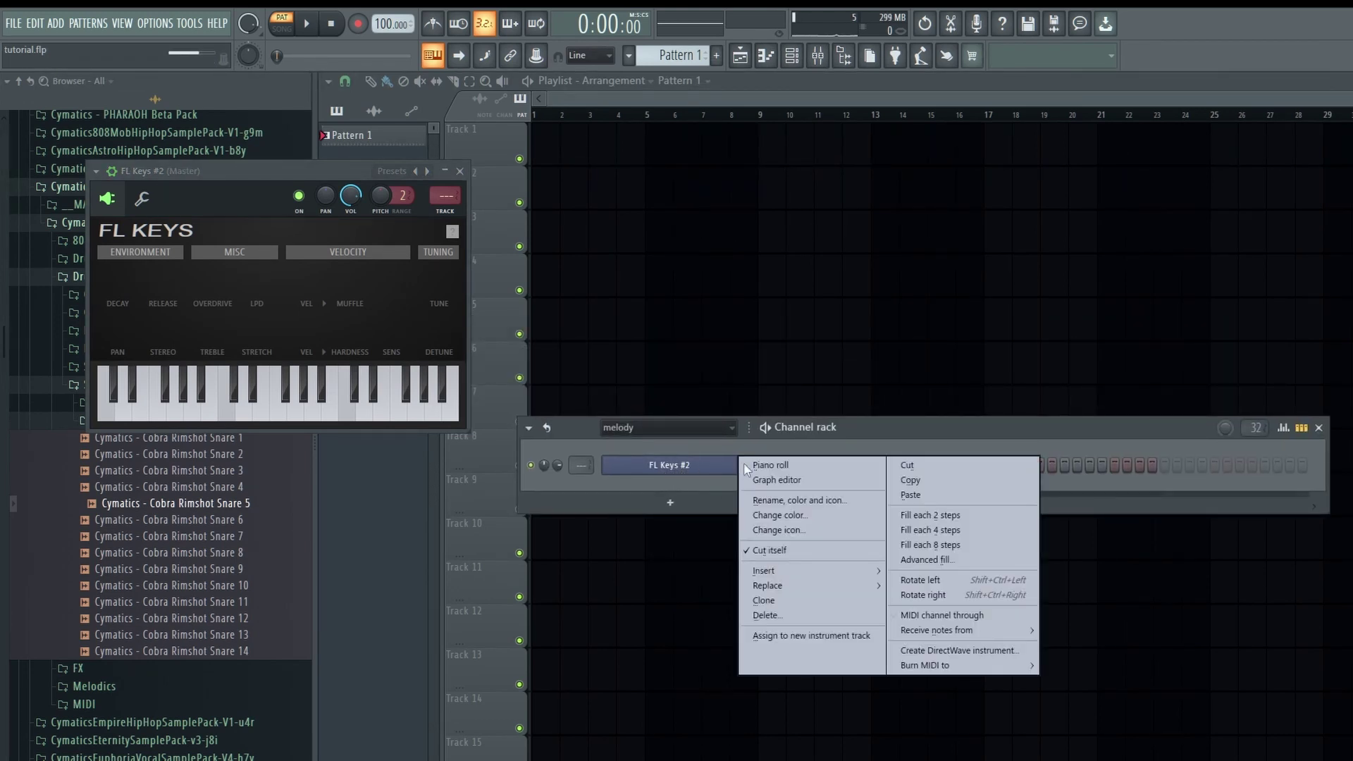
pyautogui.click(749, 469)
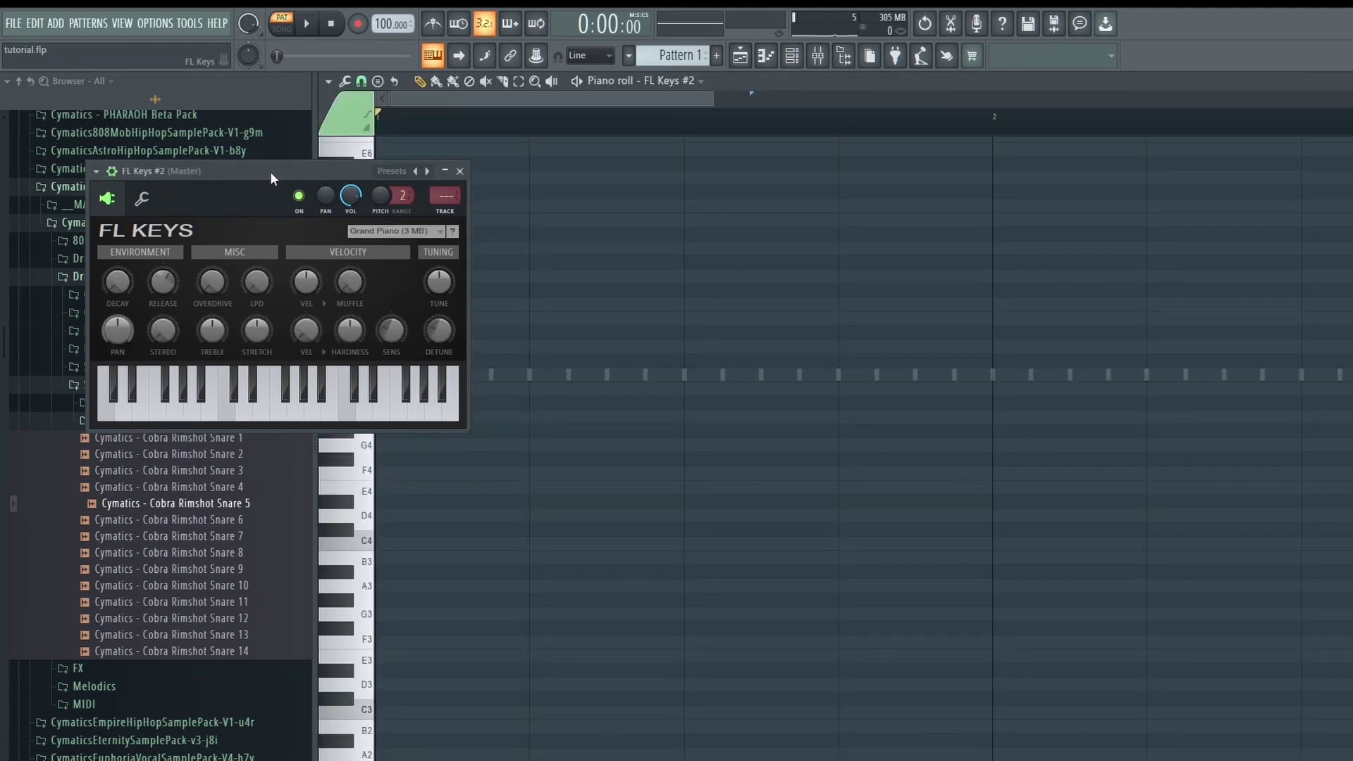
pyautogui.moveTo(269, 171); pyautogui.dragTo(795, 489)
pyautogui.click(368, 372)
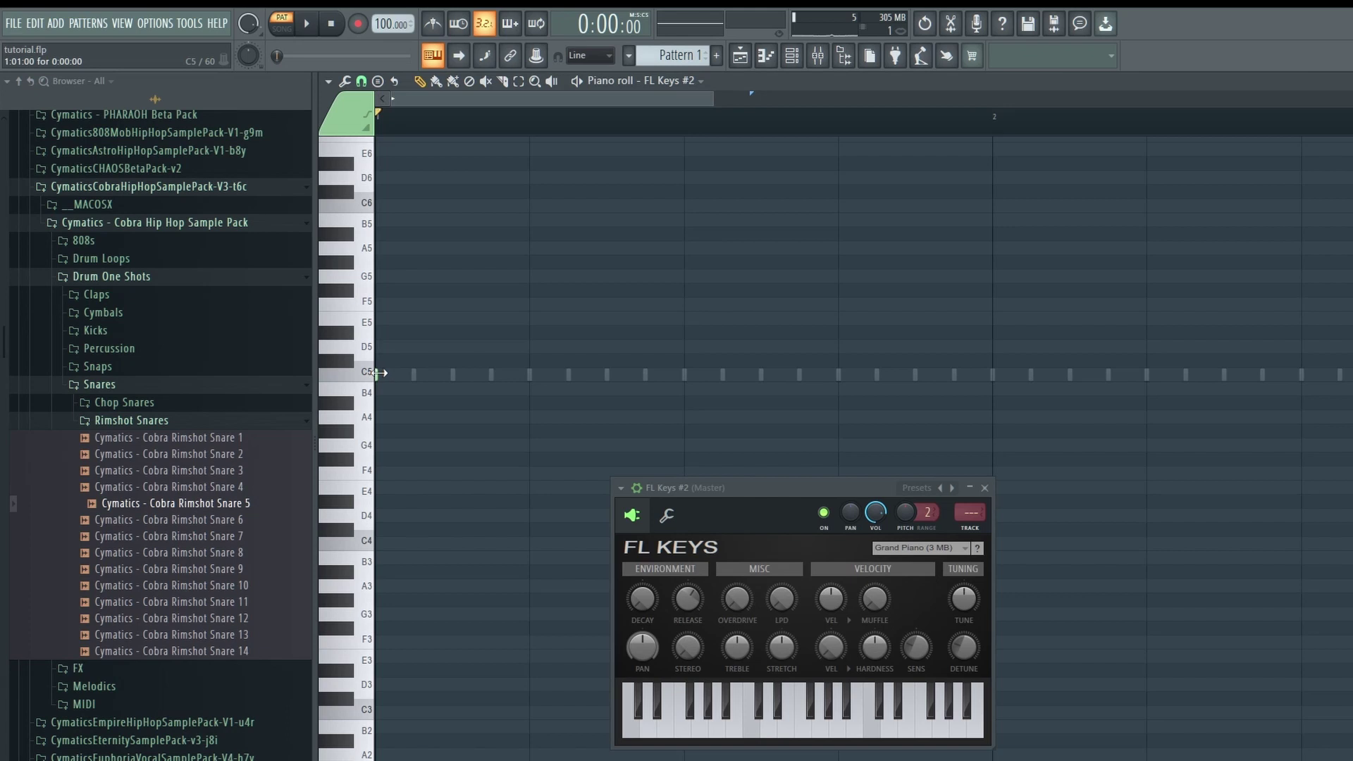
pyautogui.click(379, 374)
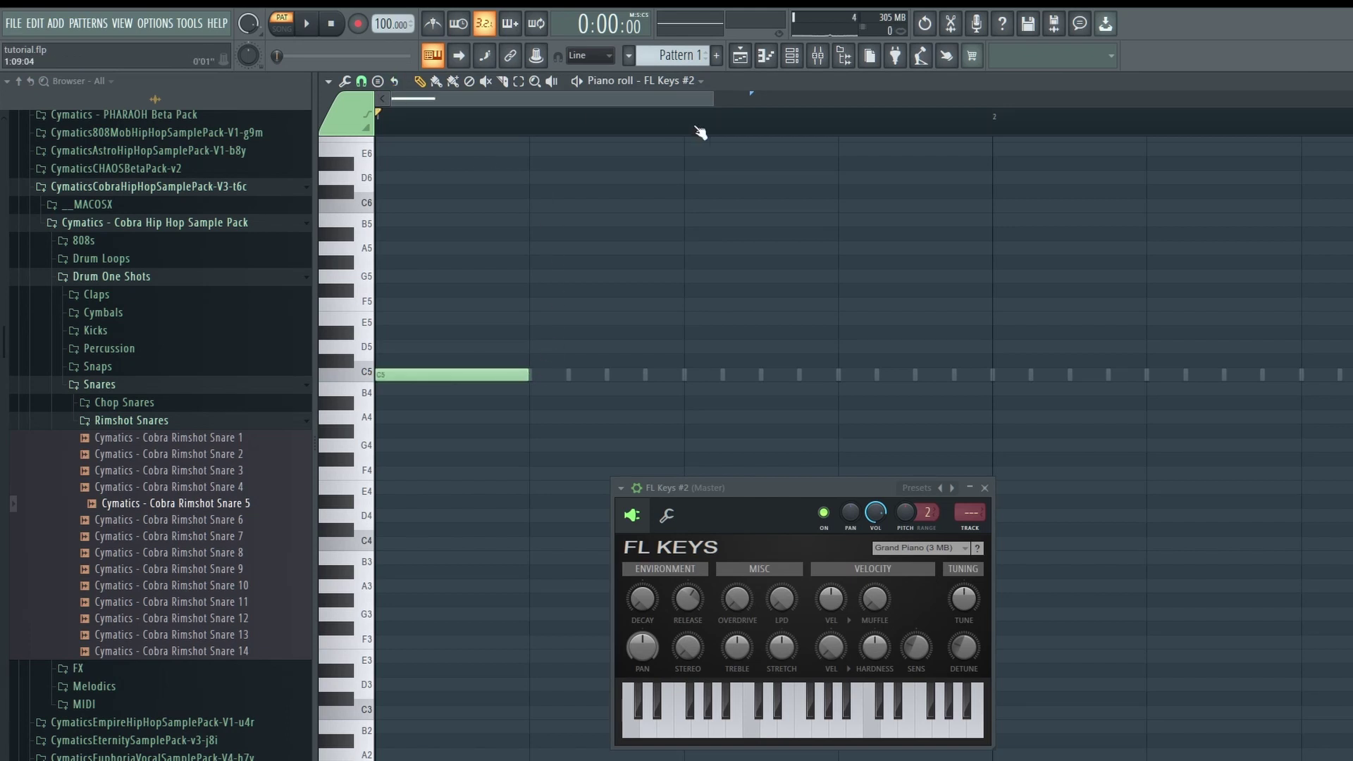
# Step: Zoom out the piano roll, start pattern playback and add one-beat notes D5, E5 and F5 on beats 2 to 4 of bar 1
pyautogui.moveTo(712, 100); pyautogui.dragTo(1300, 100)
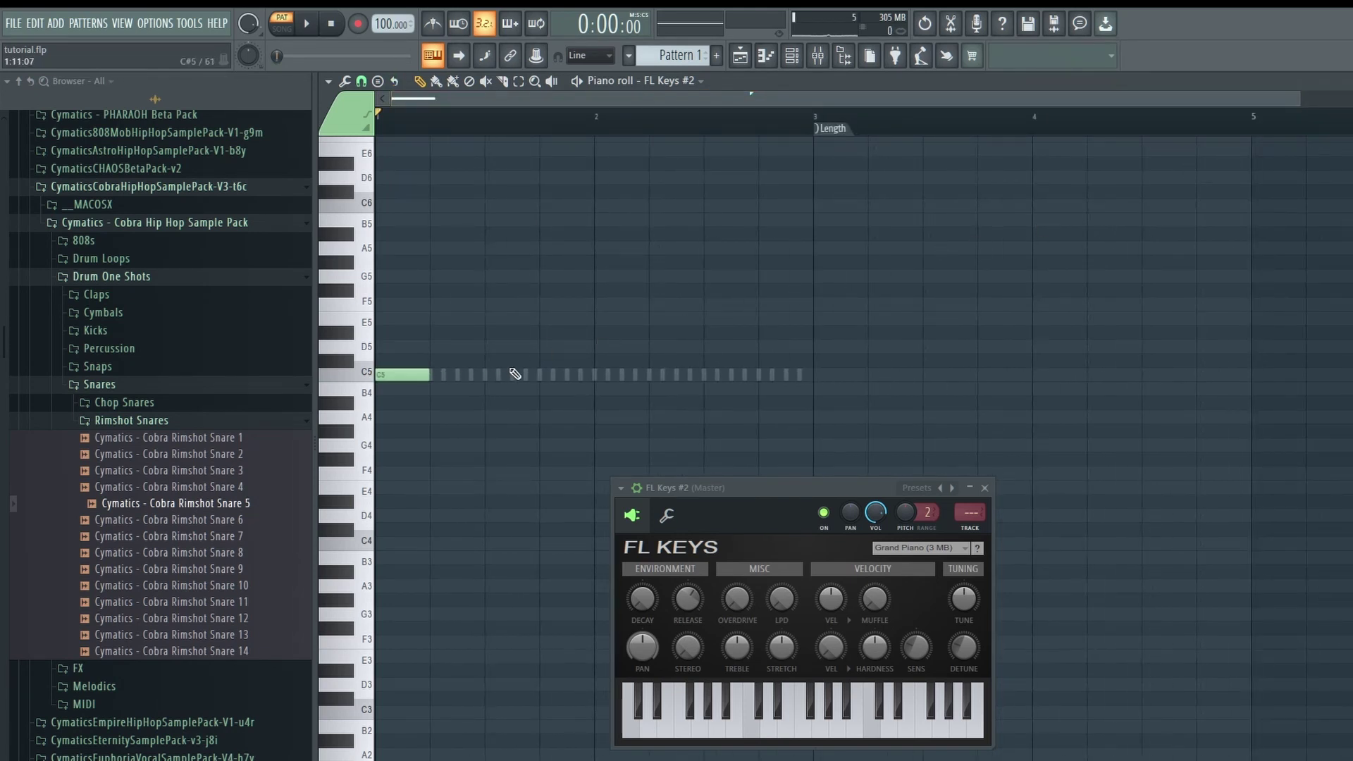
pyautogui.press('space')
pyautogui.click(452, 347)
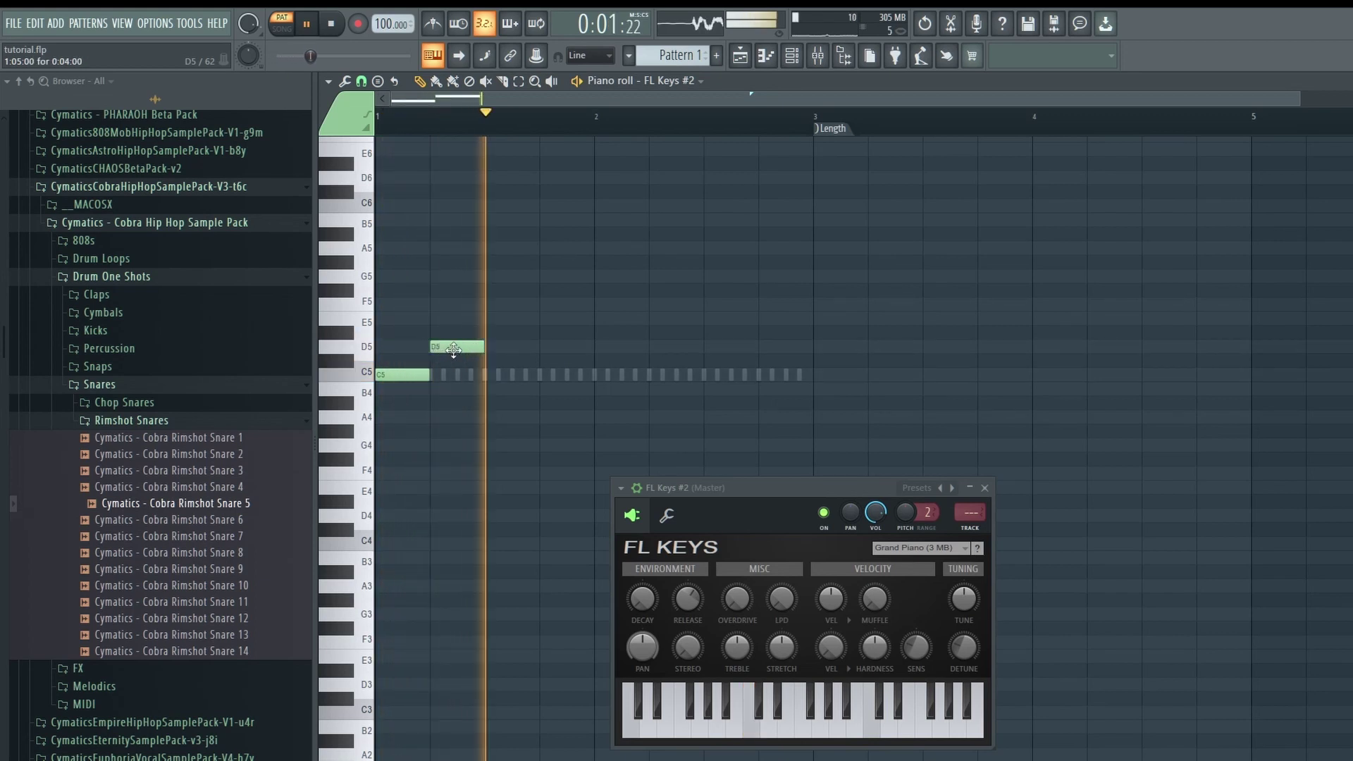
pyautogui.click(485, 317)
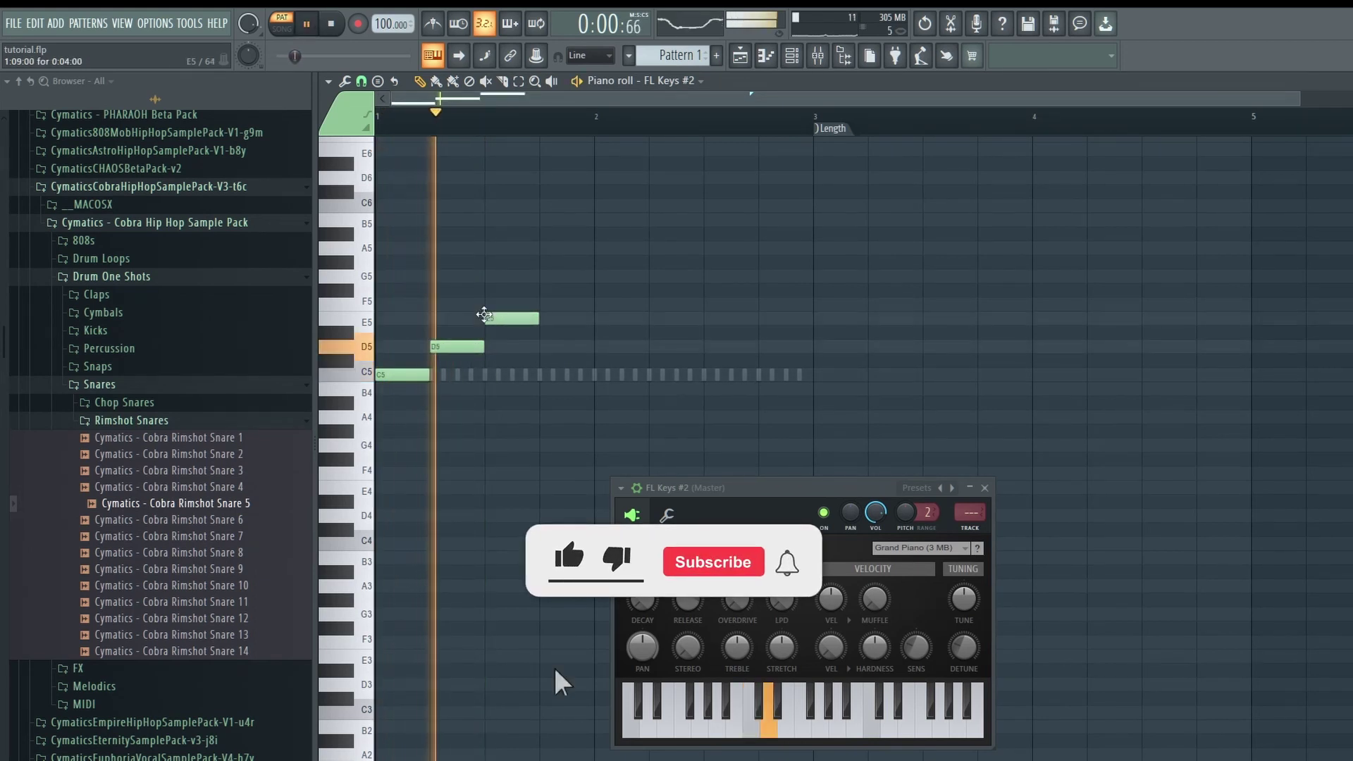
pyautogui.click(548, 304)
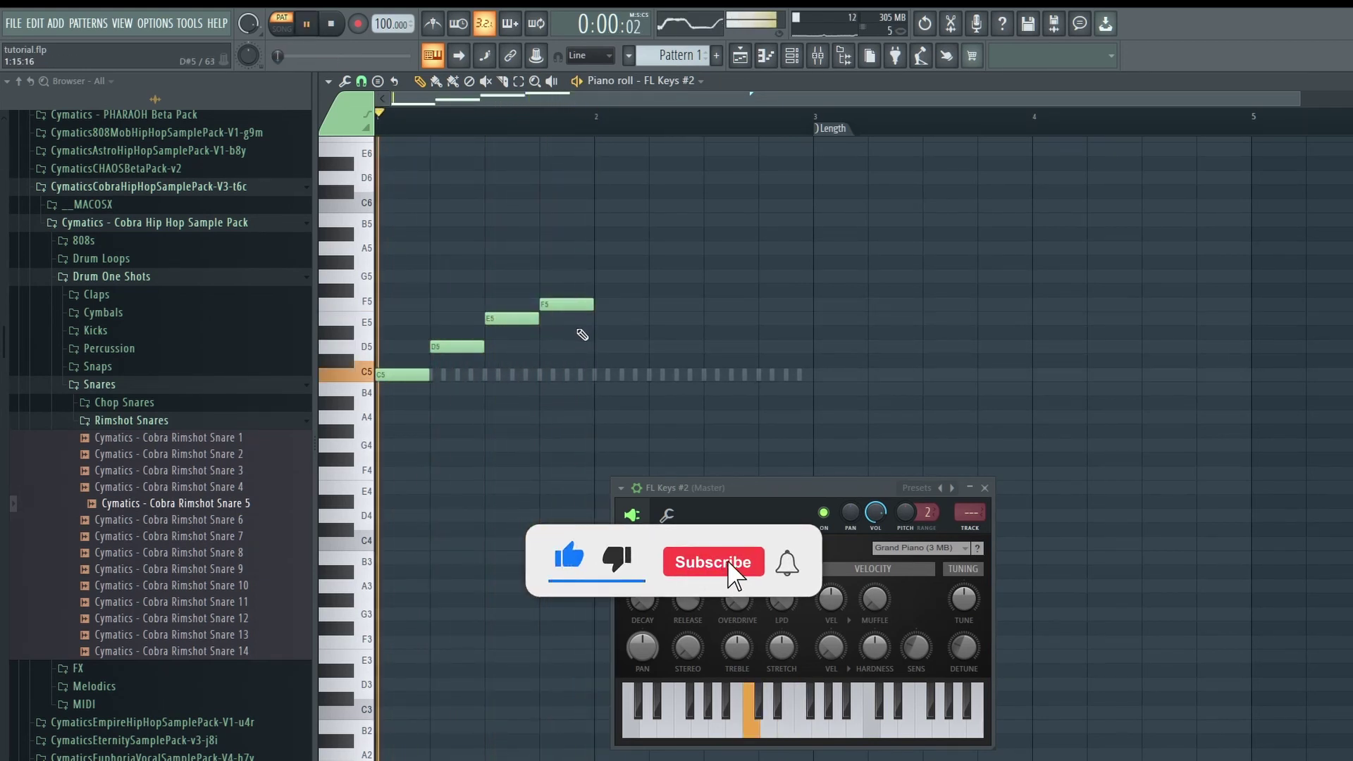
# Step: Fill bar 2 of the melody with one-beat notes C5, D5, E5 and G5 in sequence
pyautogui.click(599, 389)
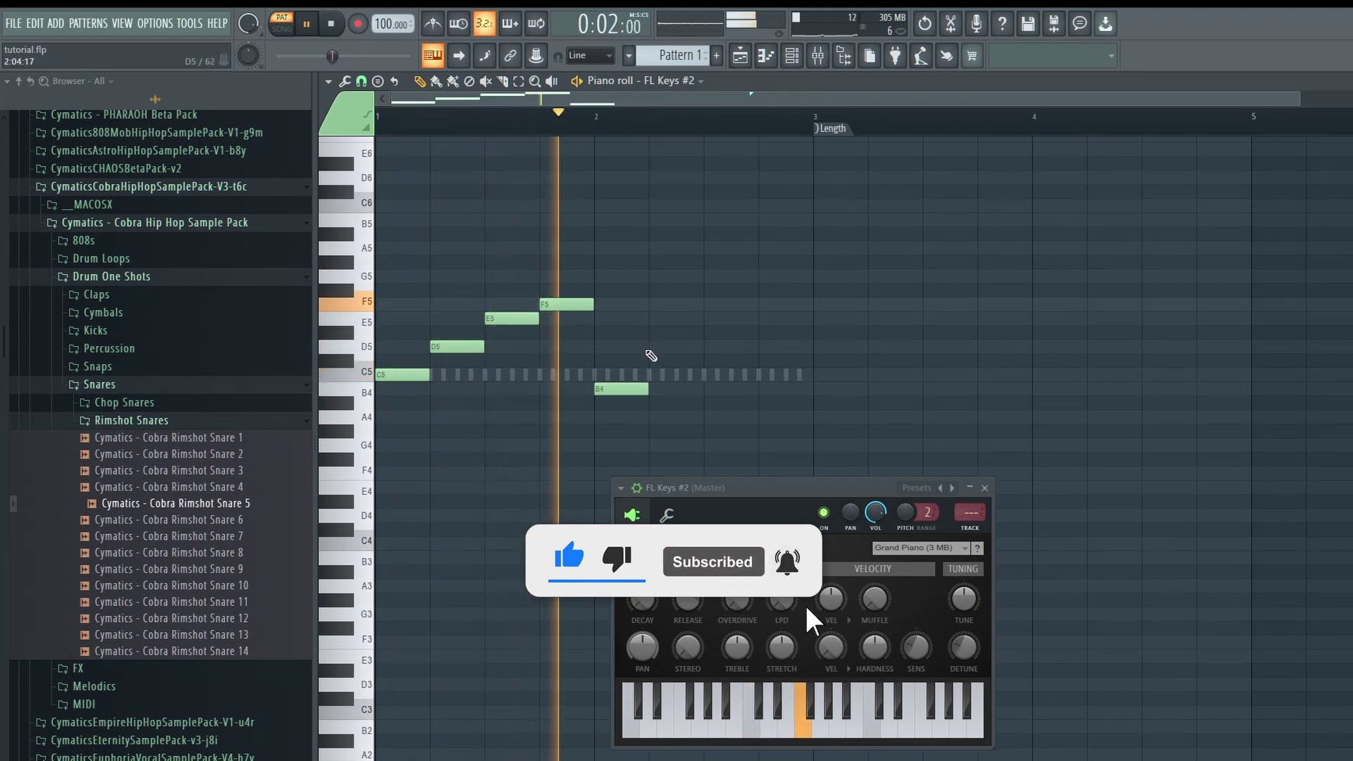
pyautogui.moveTo(621, 389); pyautogui.dragTo(620, 375)
pyautogui.click(655, 347)
pyautogui.click(710, 319)
pyautogui.click(765, 276)
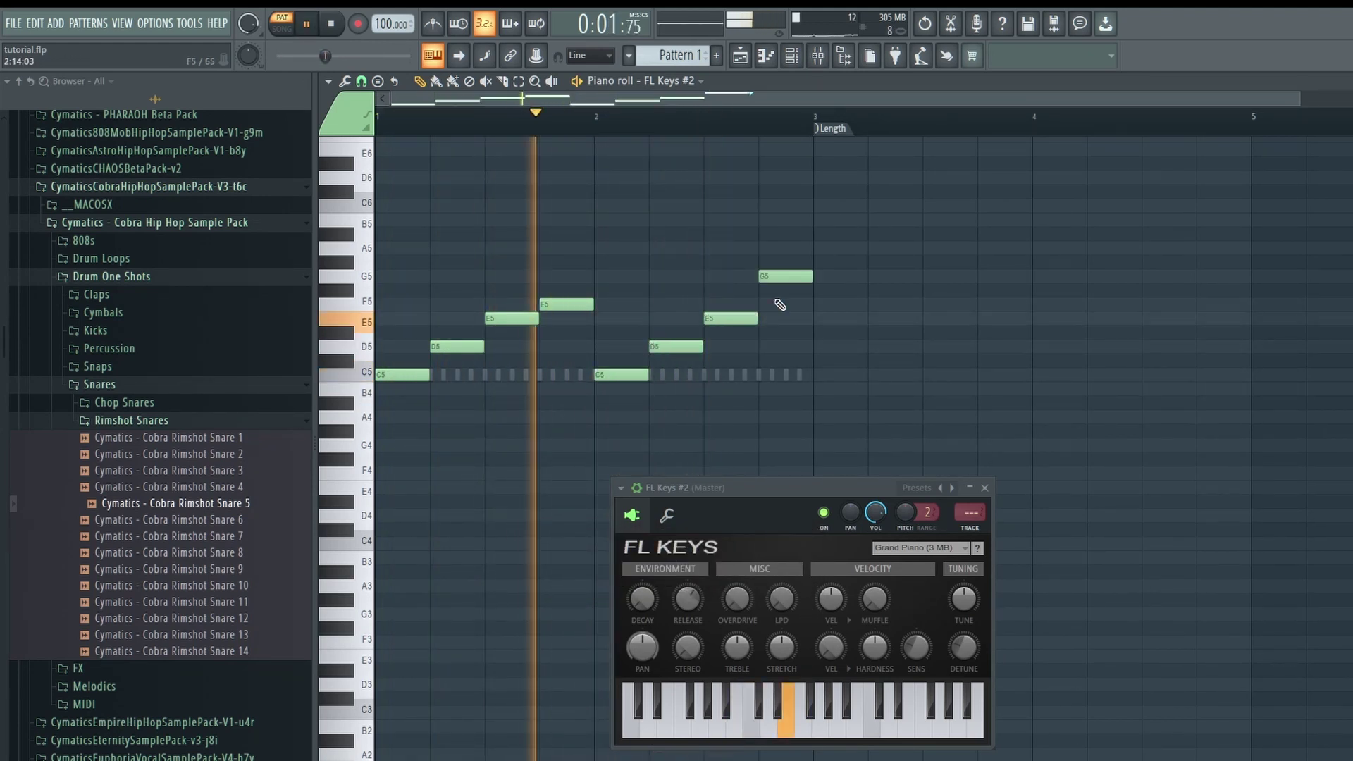
# Step: Stop playback and return from the piano roll to the Channel rack with all channels displayed
pyautogui.press('space')
pyautogui.click(767, 56)
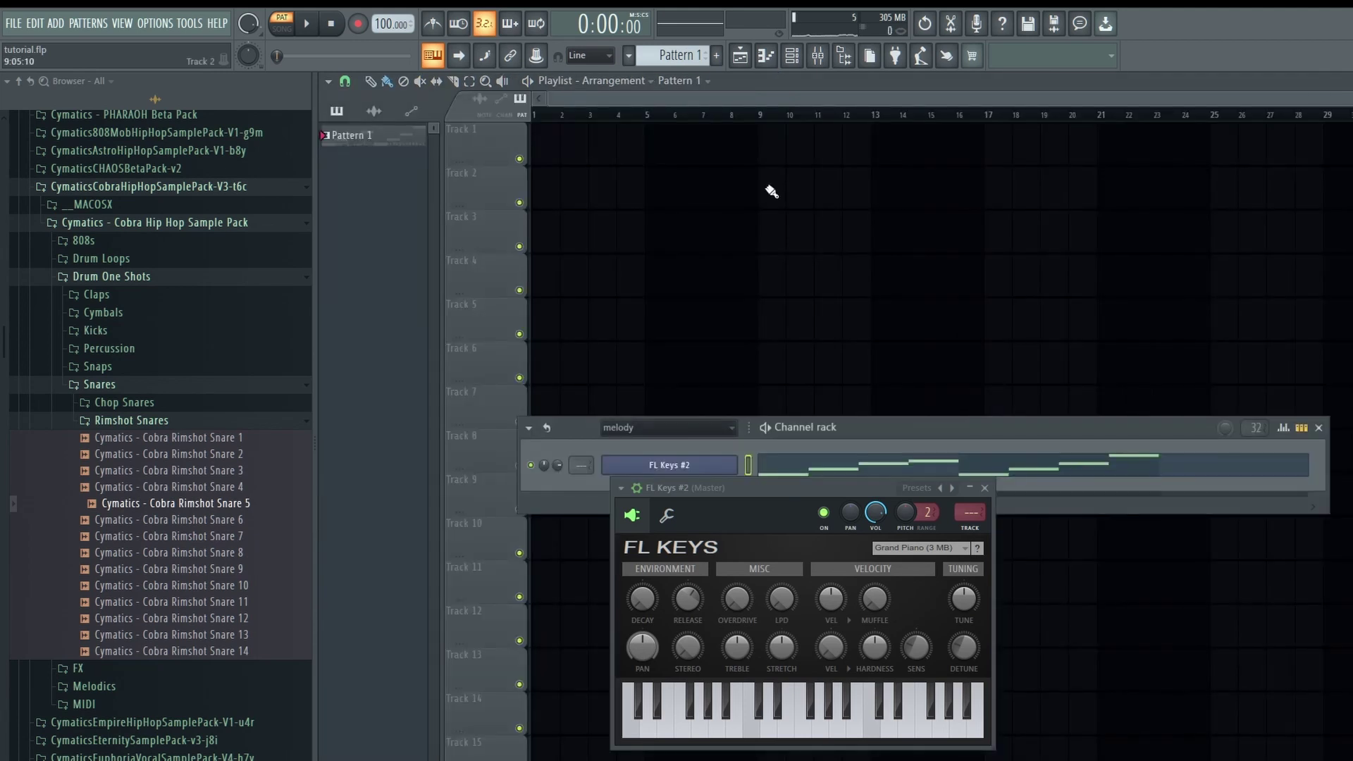
pyautogui.moveTo(934, 432); pyautogui.dragTo(877, 318)
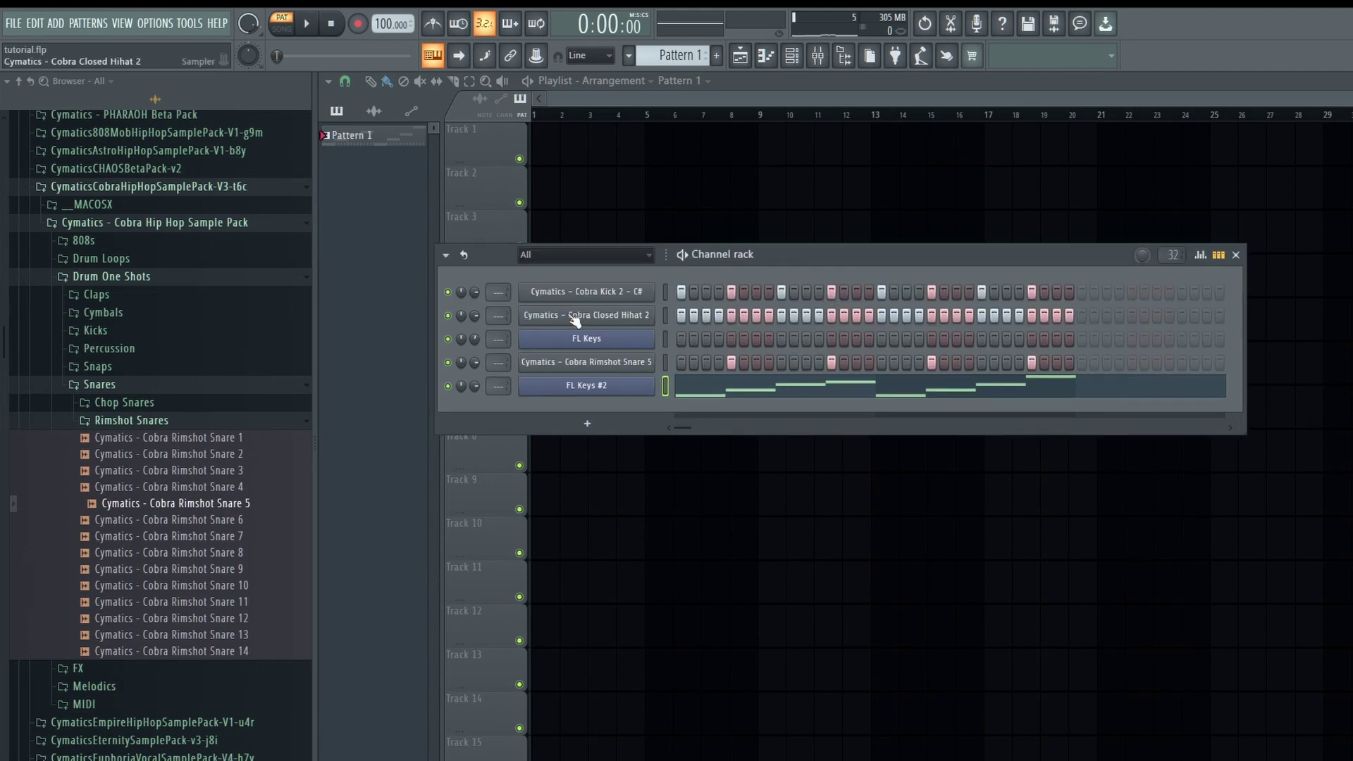
# Step: Rename the first FL Keys channel to keys and give it the Crimson color #CD1354
pyautogui.rightClick(554, 341)
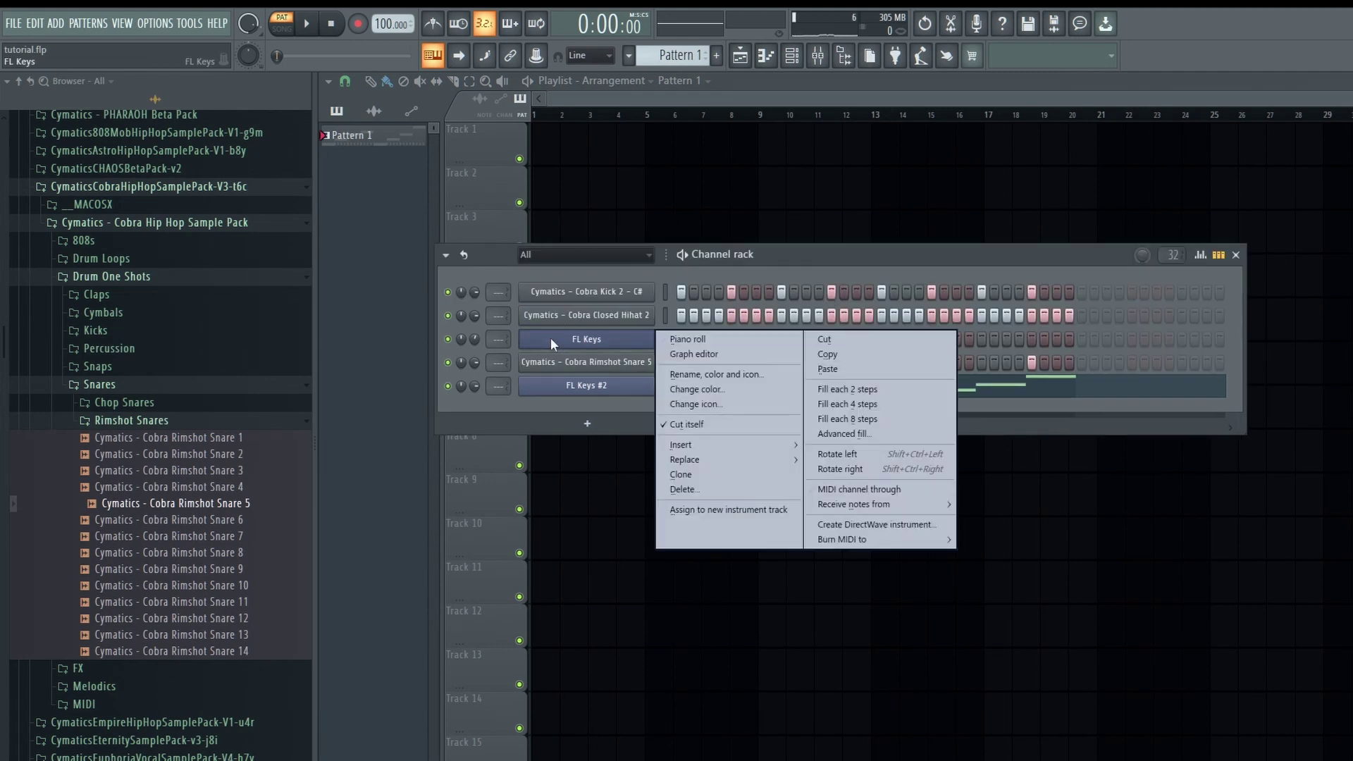
pyautogui.click(685, 379)
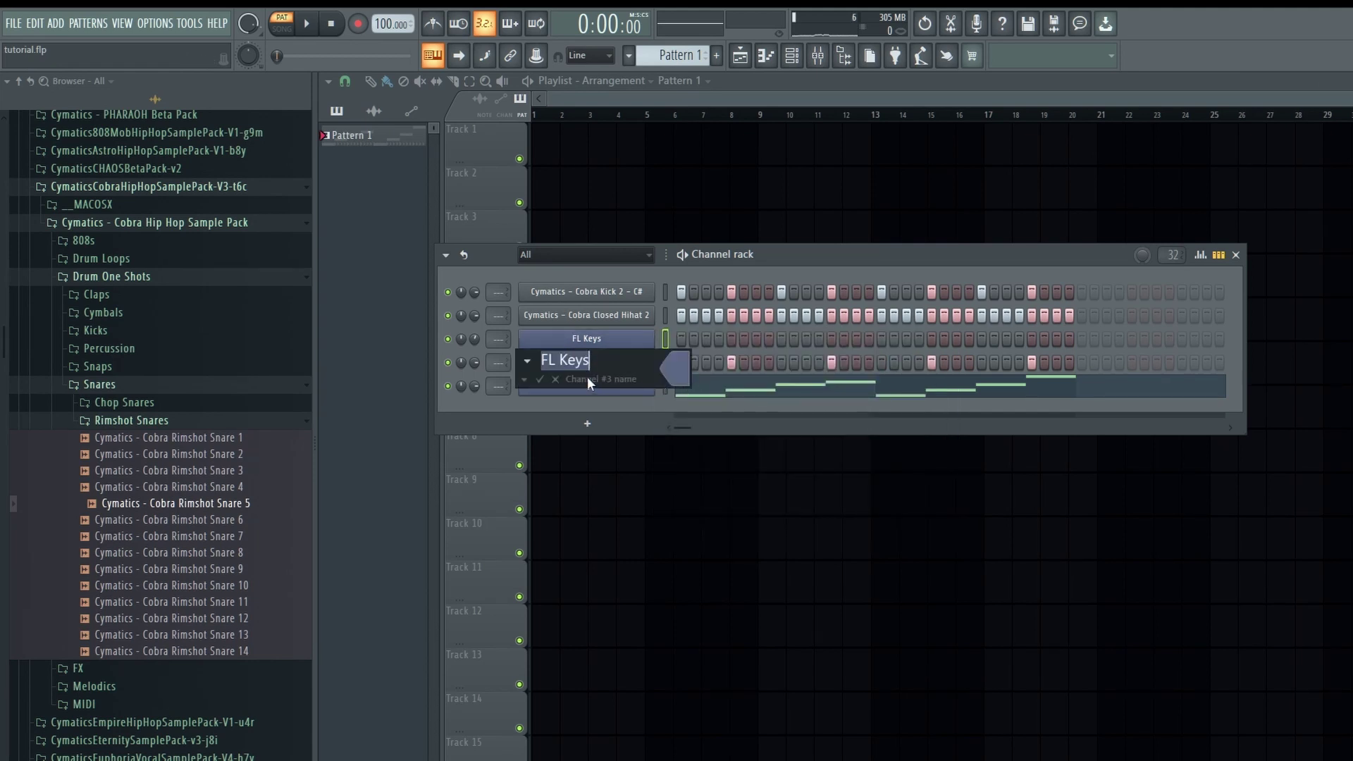
pyautogui.click(673, 374)
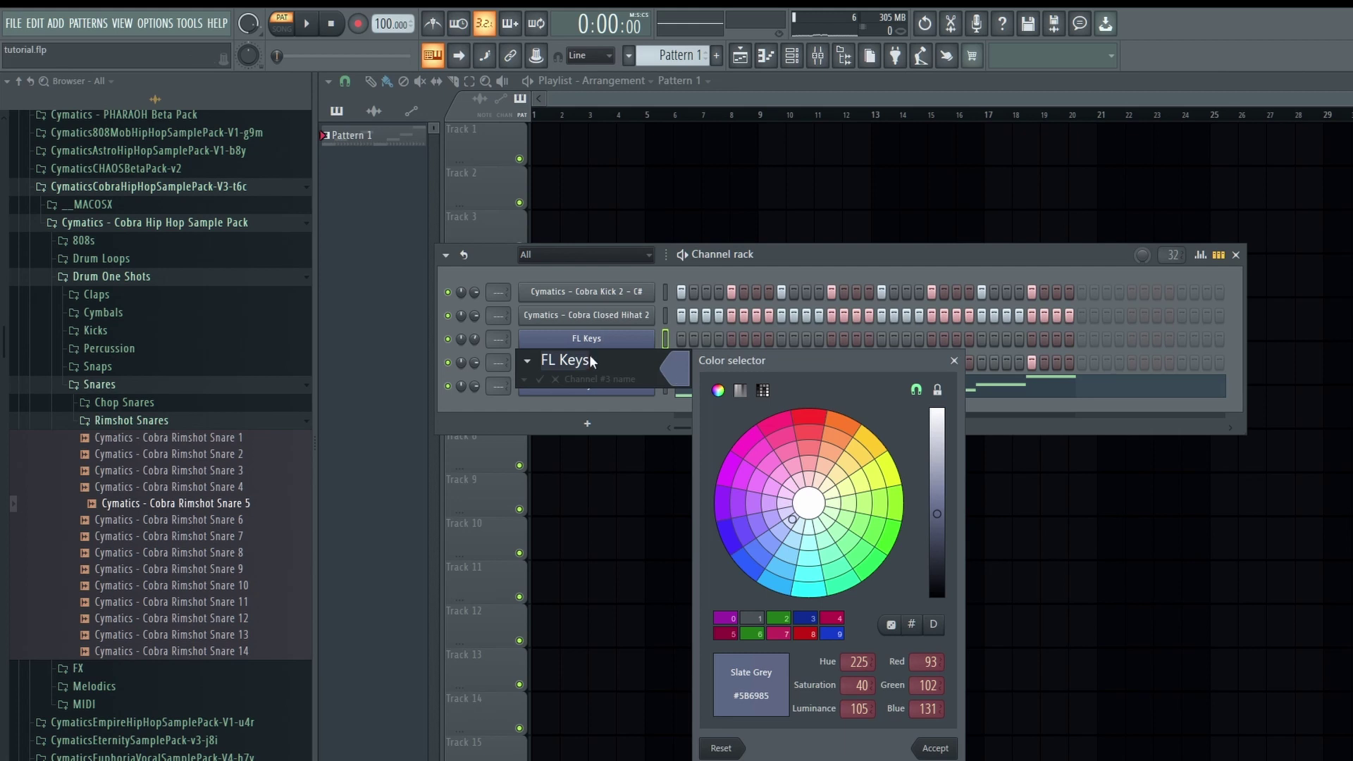
pyautogui.click(777, 423)
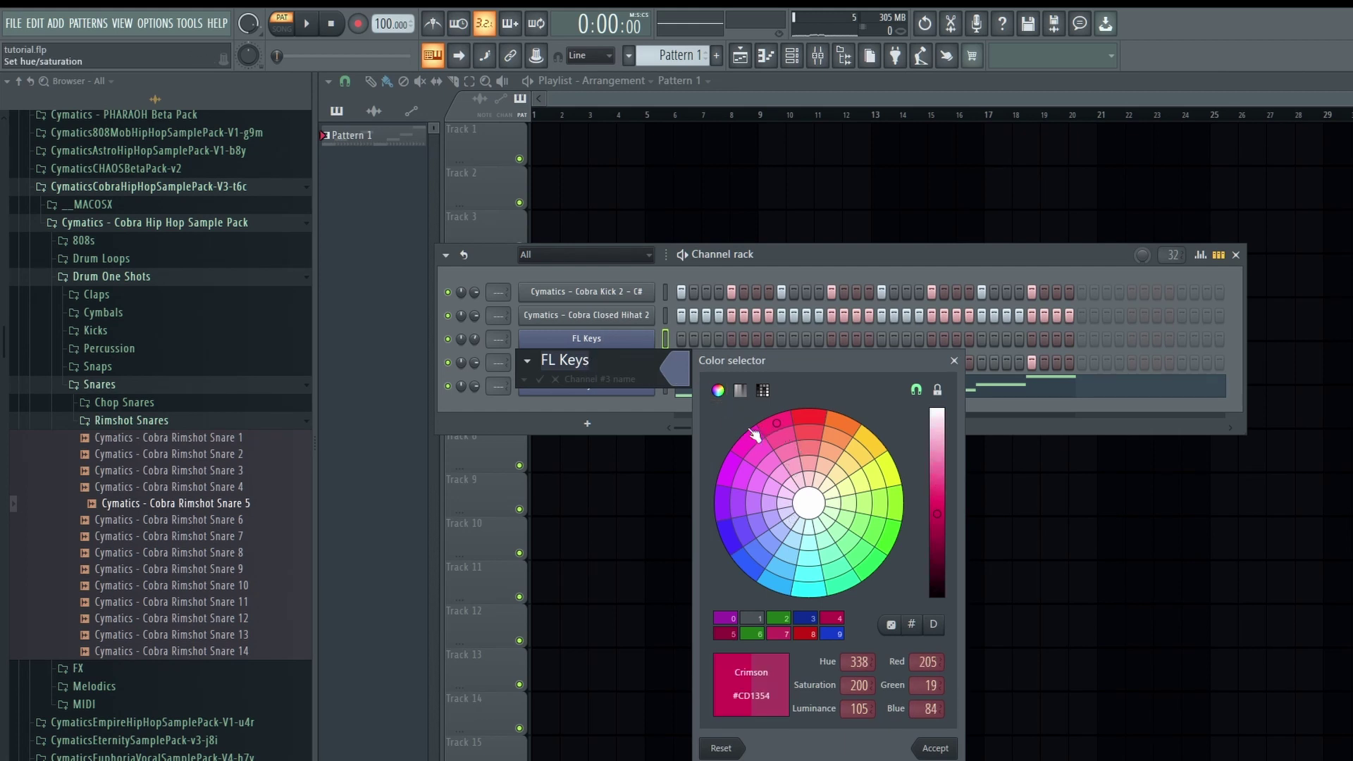
pyautogui.click(936, 749)
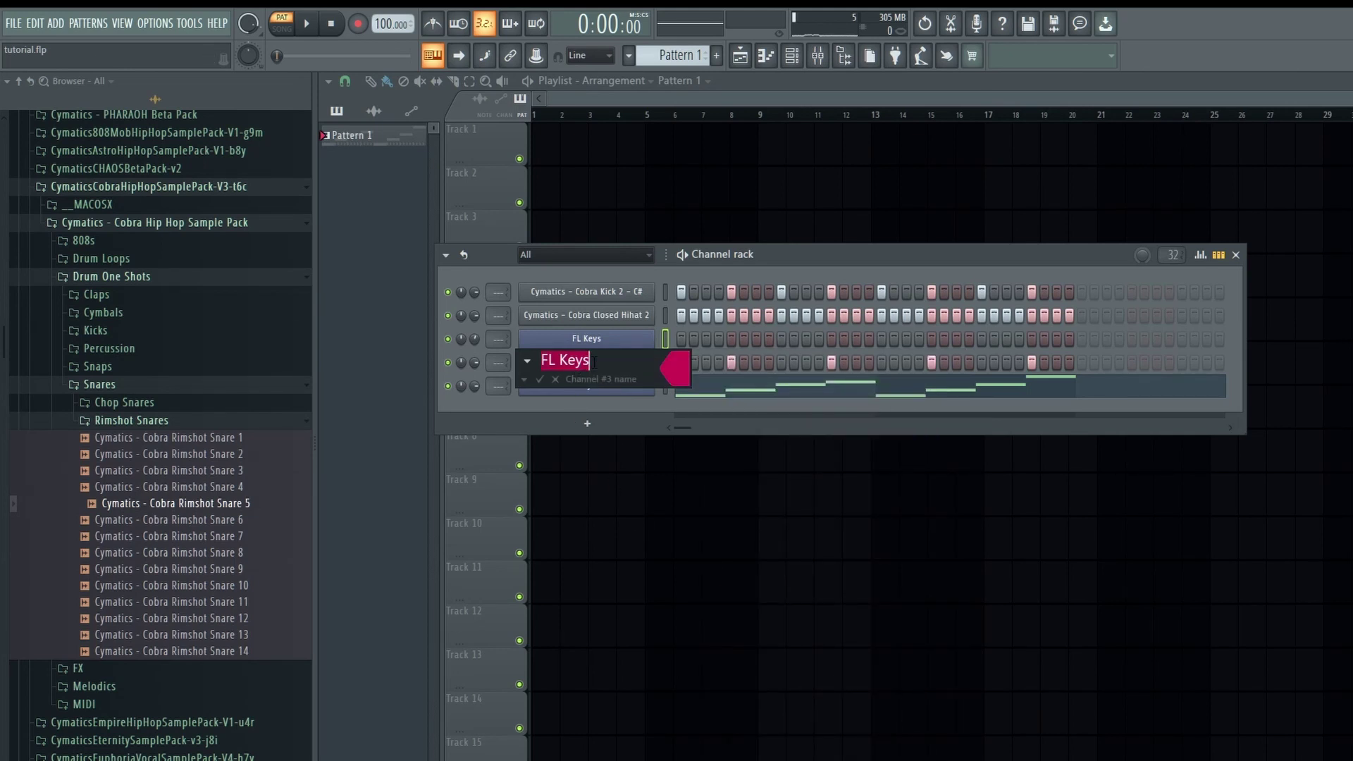
pyautogui.press('BackSpace')
pyautogui.write('ke')
pyautogui.click(540, 379)
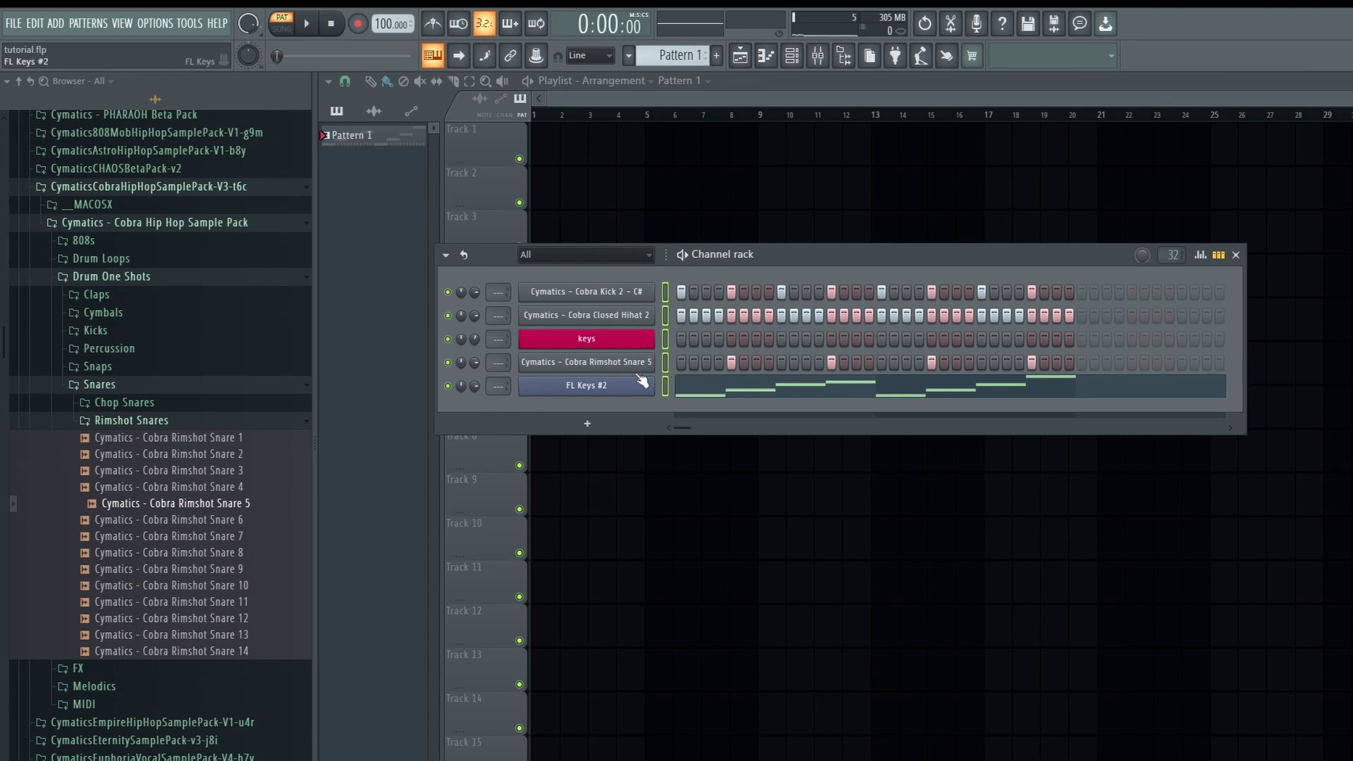
# Step: Color all five selected channels with a gradient whose first color is Dark Orchid #A511B6
pyautogui.click(446, 254)
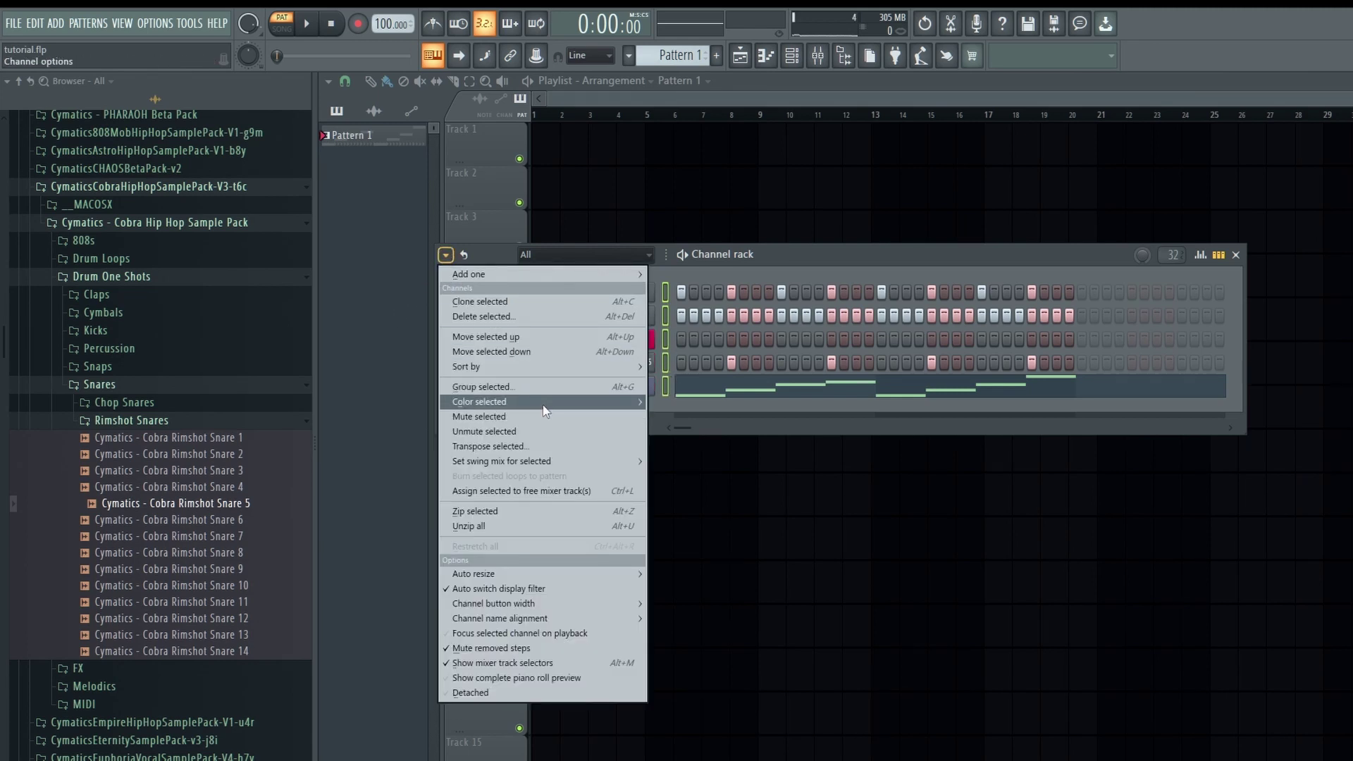
pyautogui.moveTo(544, 405)
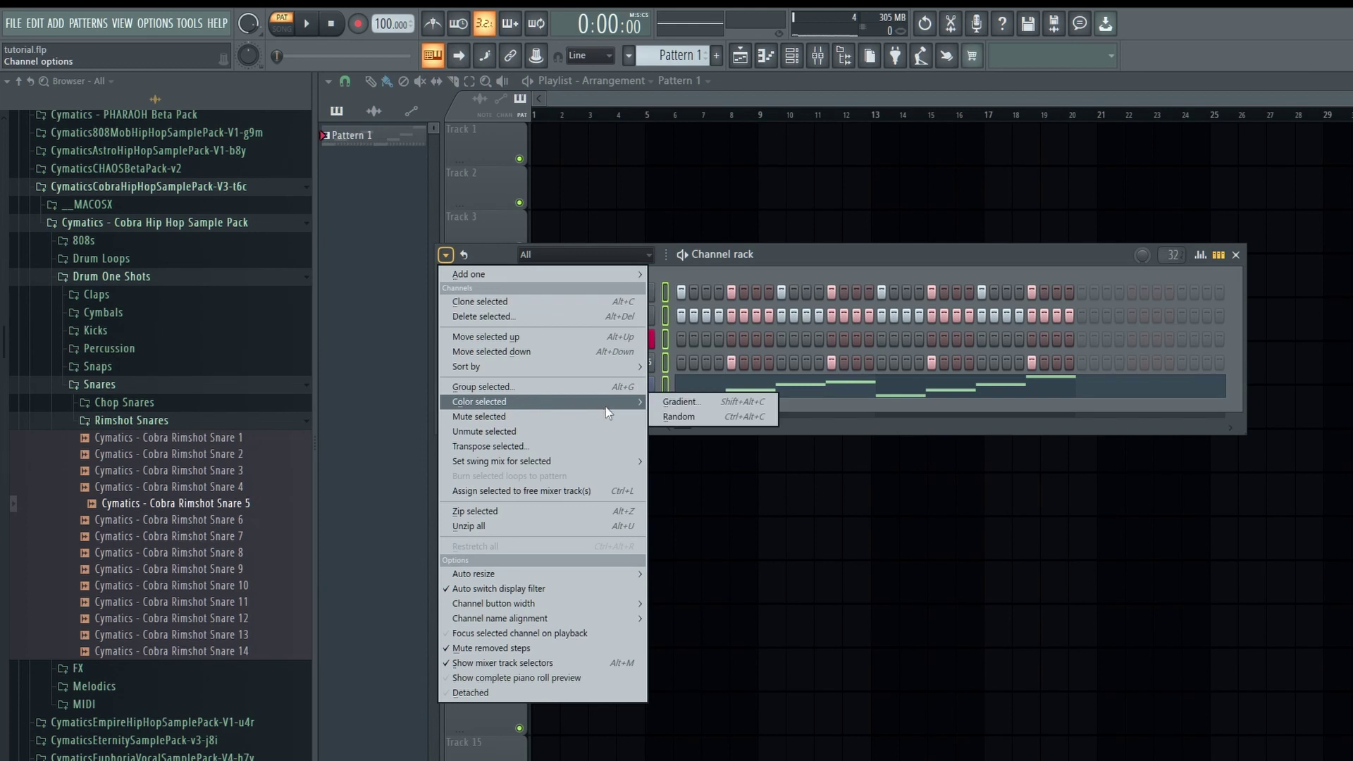
pyautogui.click(688, 401)
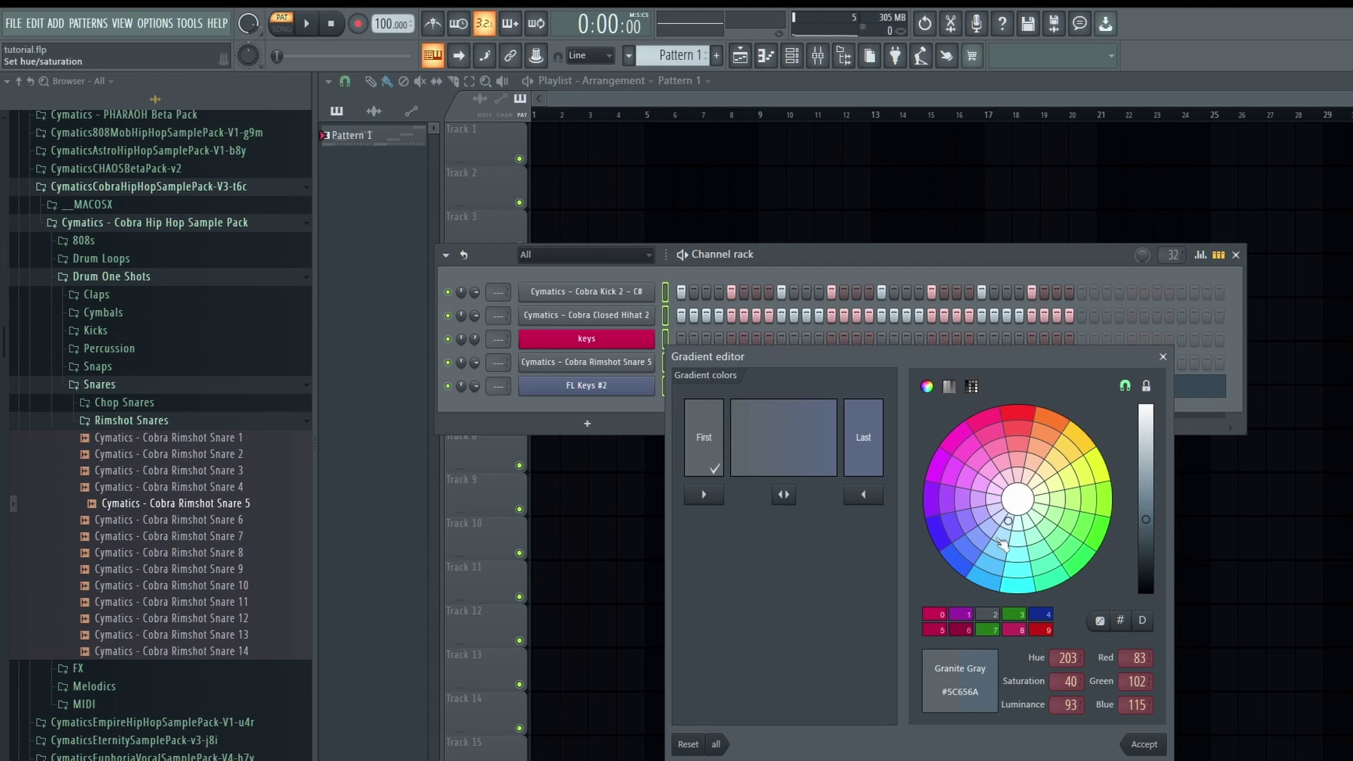
pyautogui.click(939, 466)
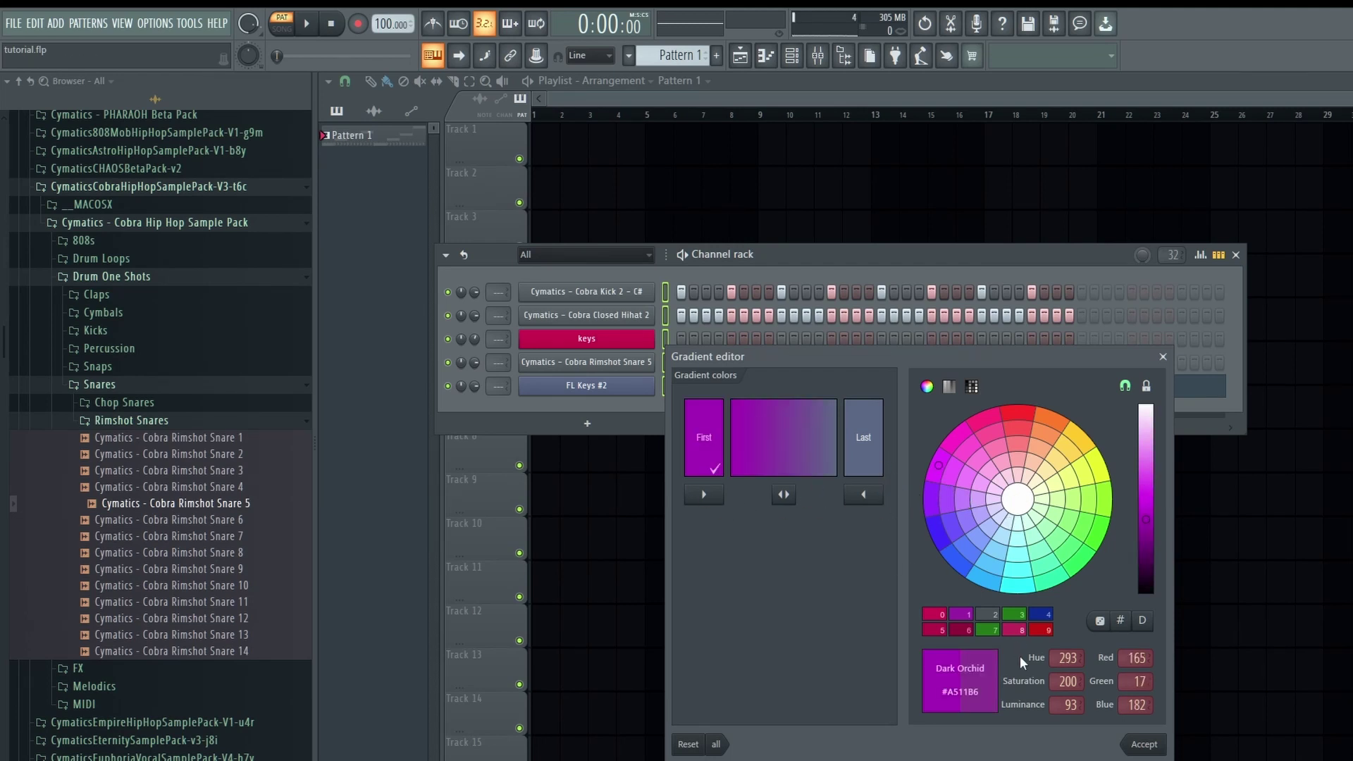
pyautogui.click(1144, 744)
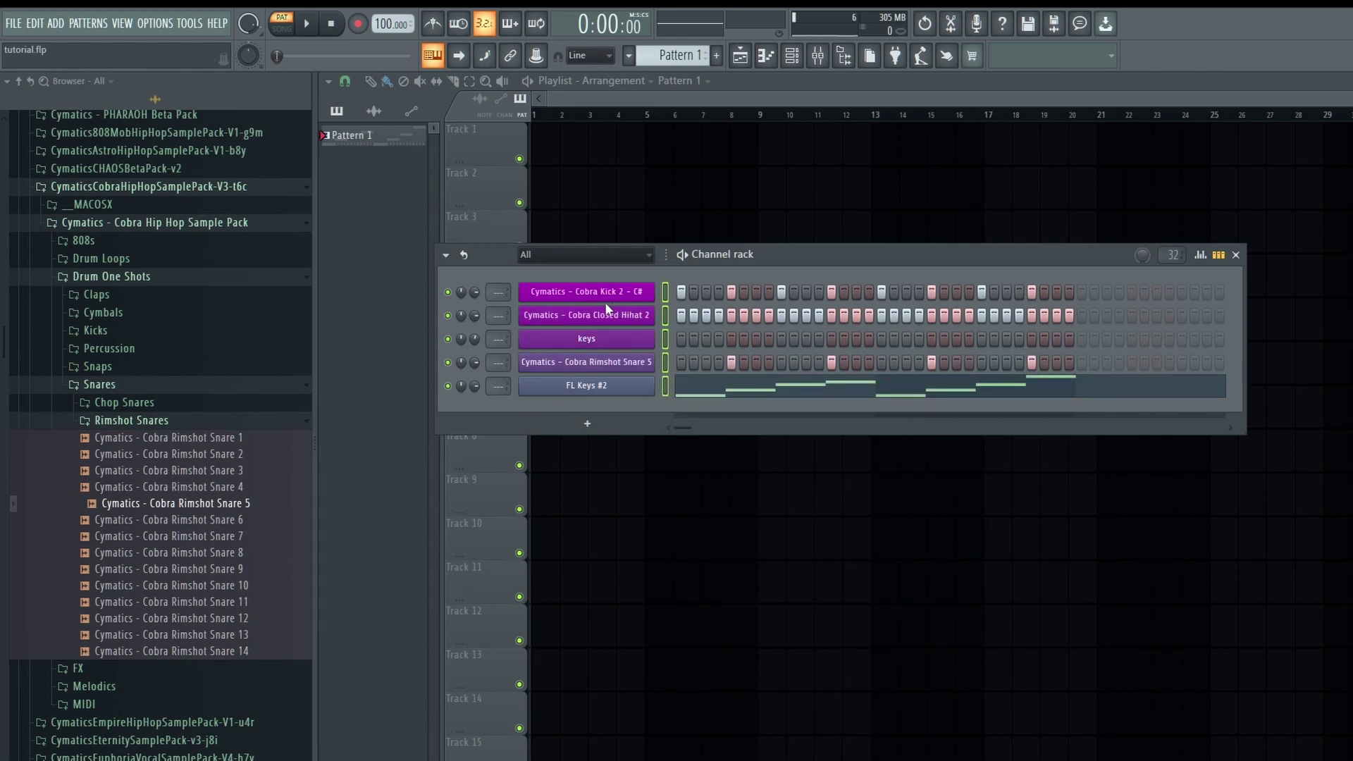
# Step: Assign random colors to all the selected channels
pyautogui.click(445, 254)
pyautogui.moveTo(514, 409)
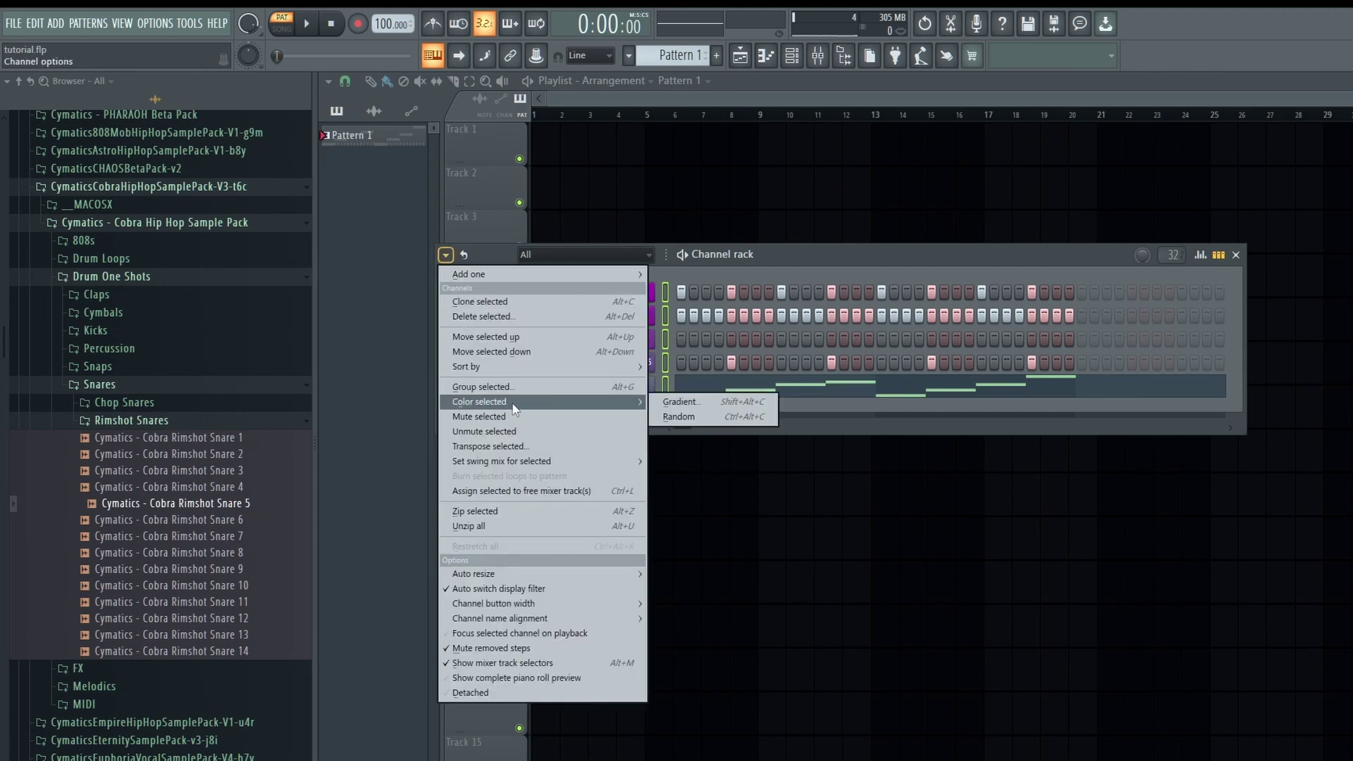
pyautogui.click(678, 416)
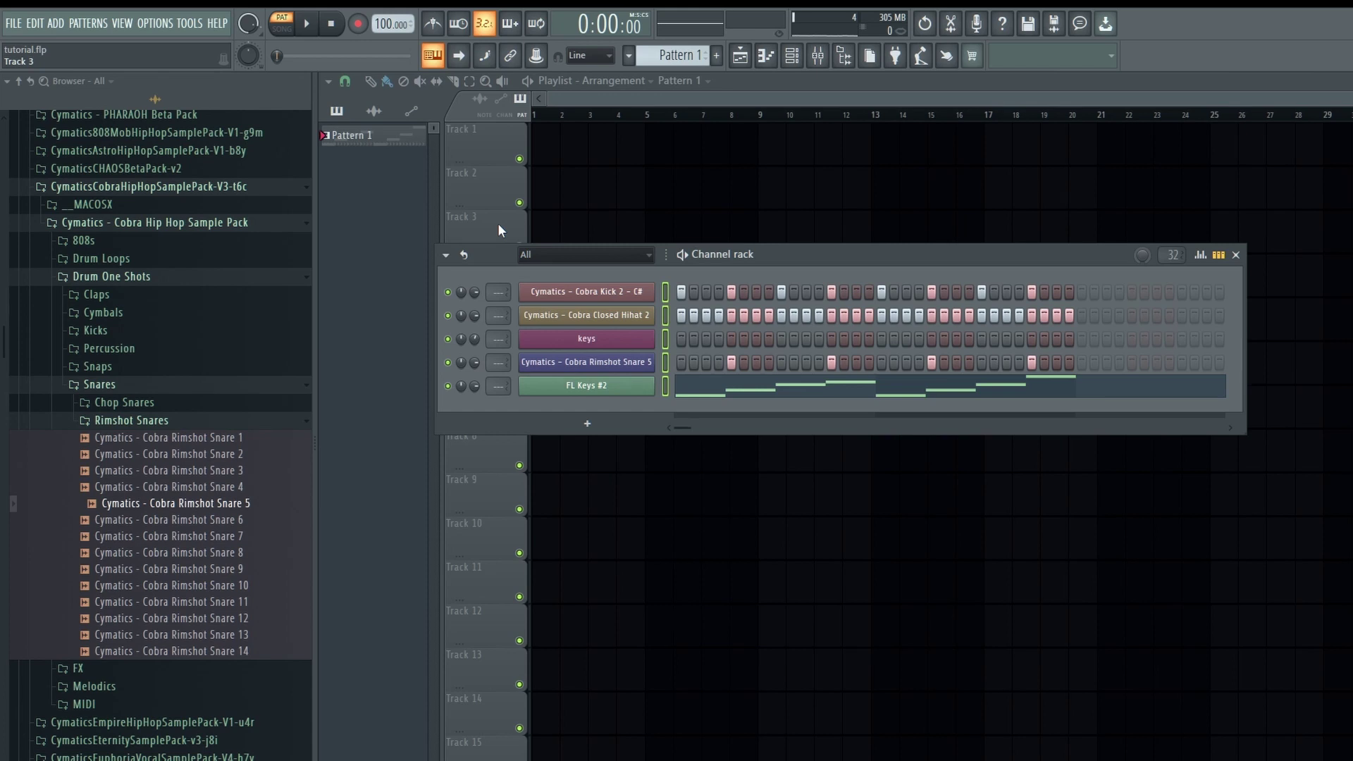
# Step: Filter the rack to the Drums group and color its channels uniformly Steel Blue #525682 by copying the gradient's last color to the first
pyautogui.click(647, 256)
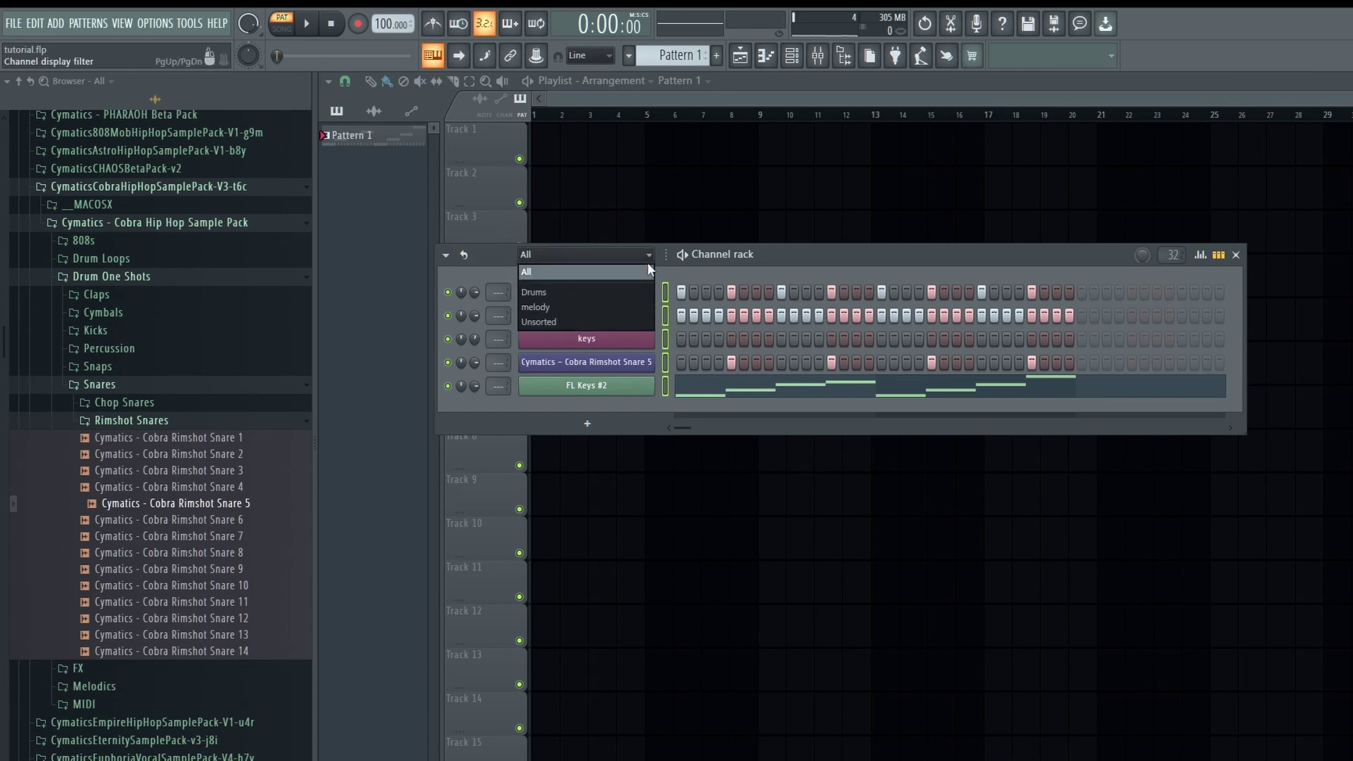
pyautogui.click(625, 291)
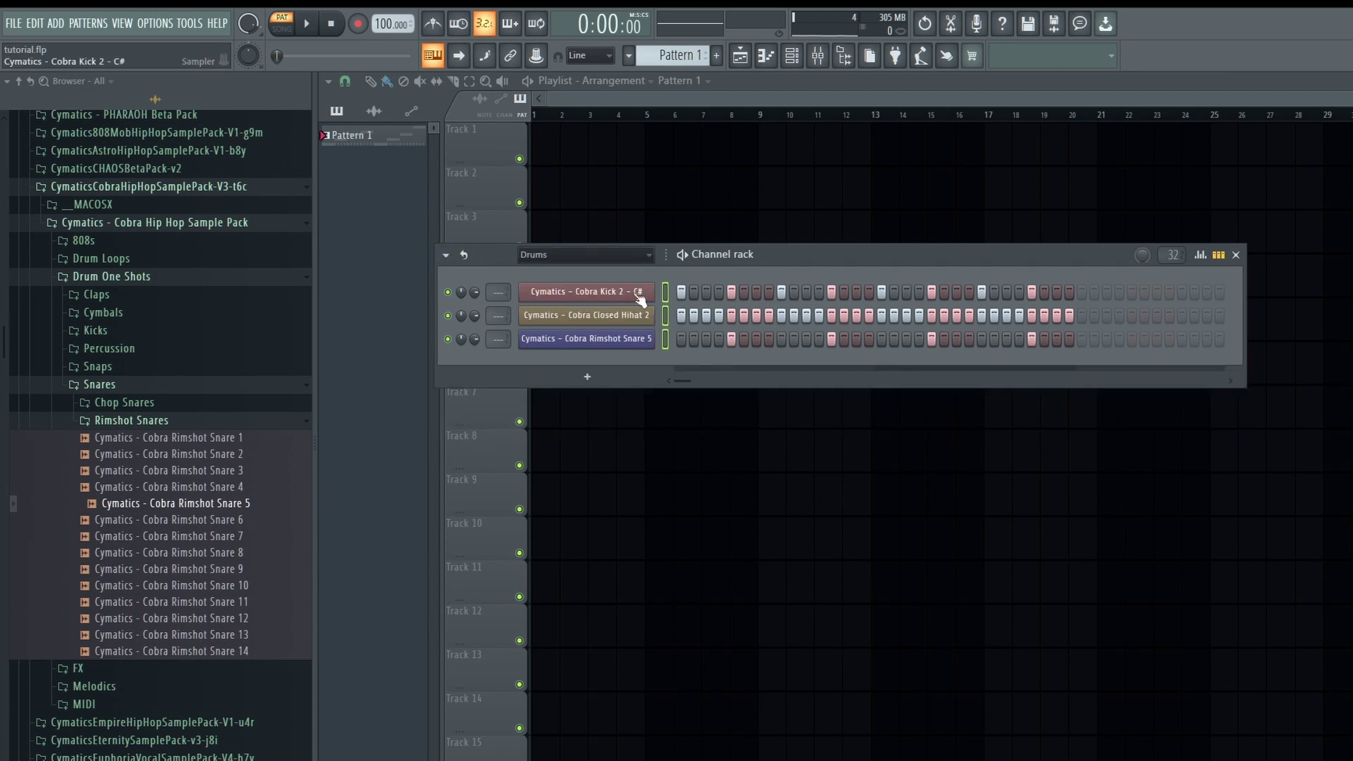
pyautogui.click(447, 255)
pyautogui.moveTo(577, 406)
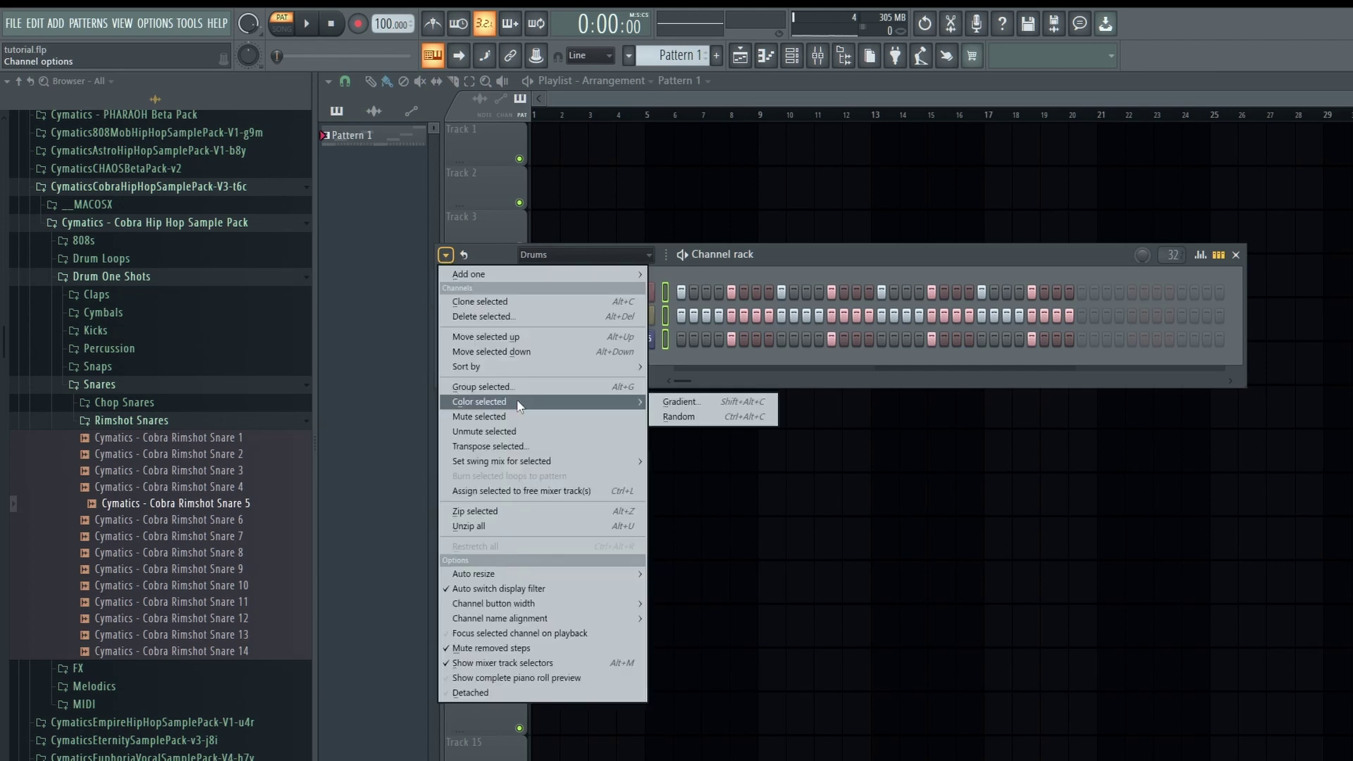
pyautogui.click(708, 409)
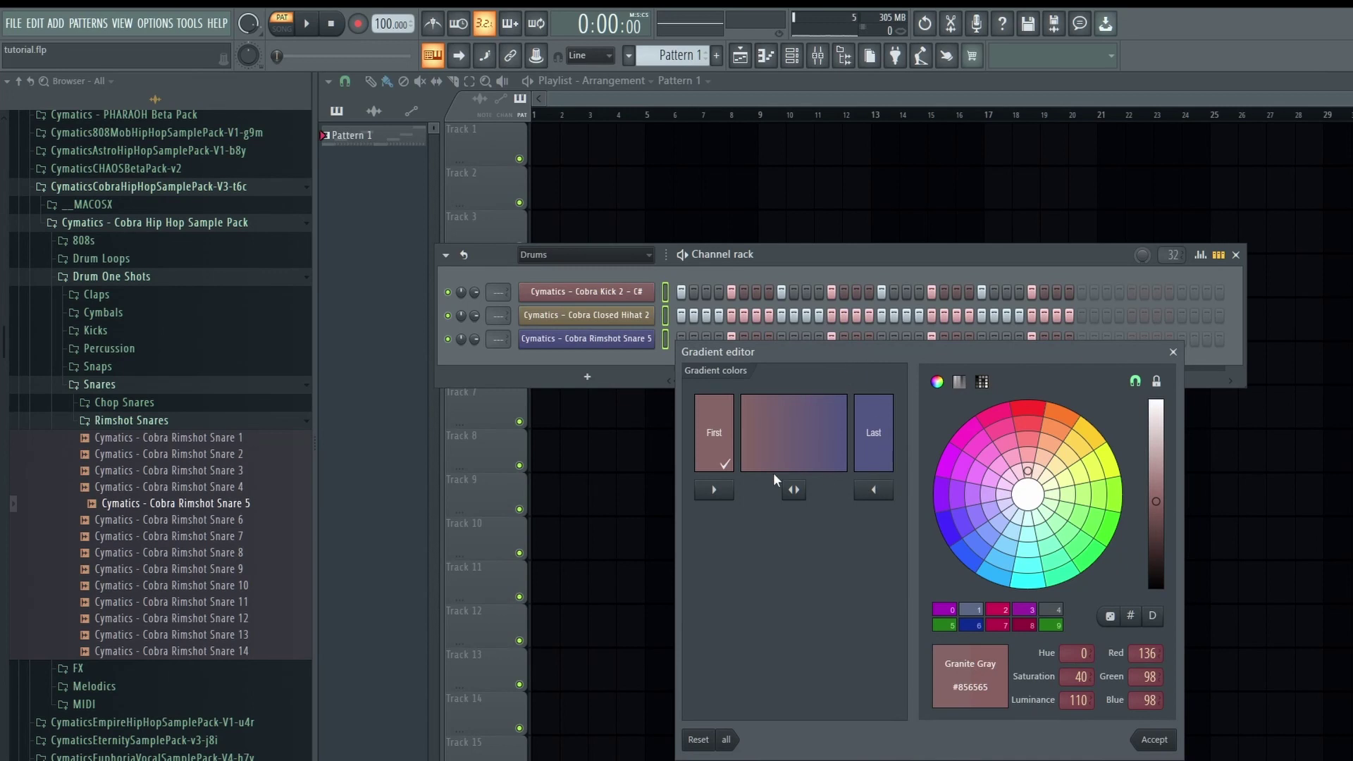
pyautogui.click(883, 452)
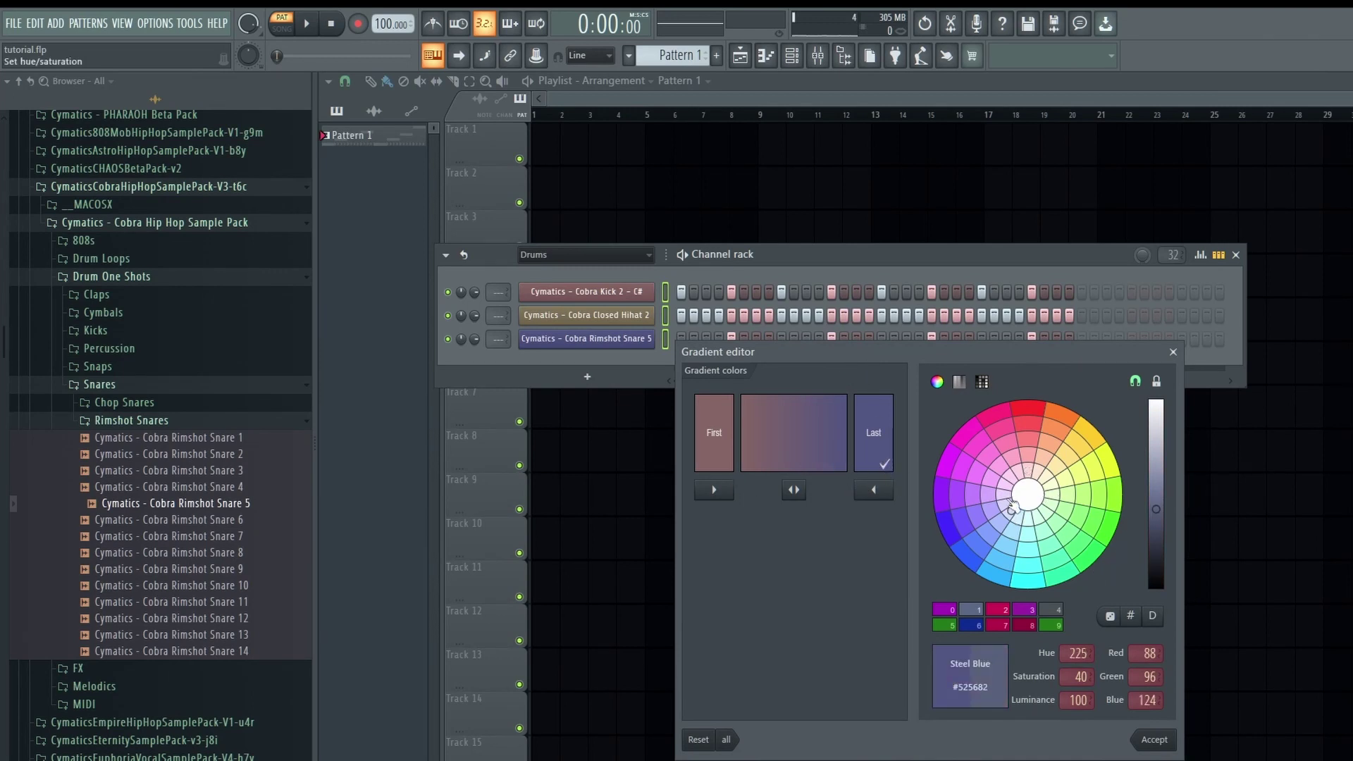
pyautogui.click(875, 490)
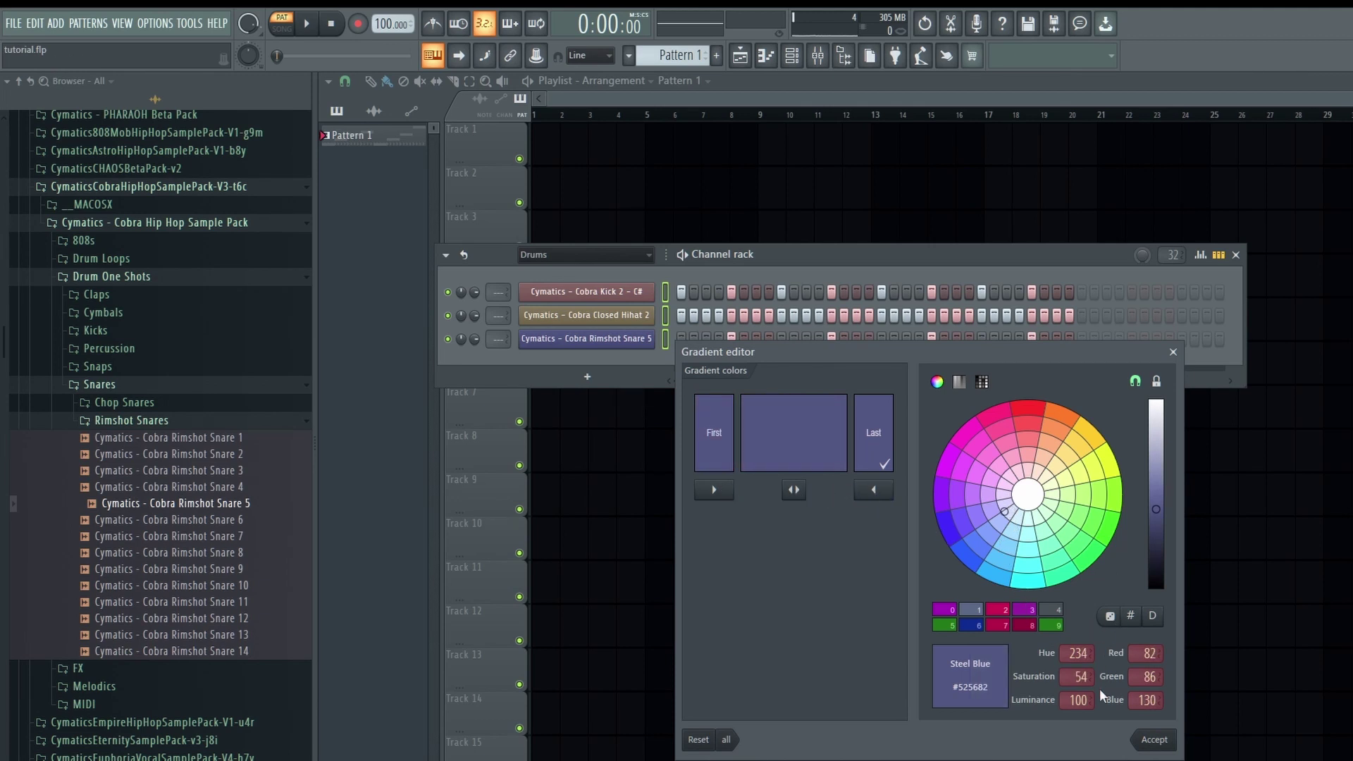
pyautogui.click(1151, 739)
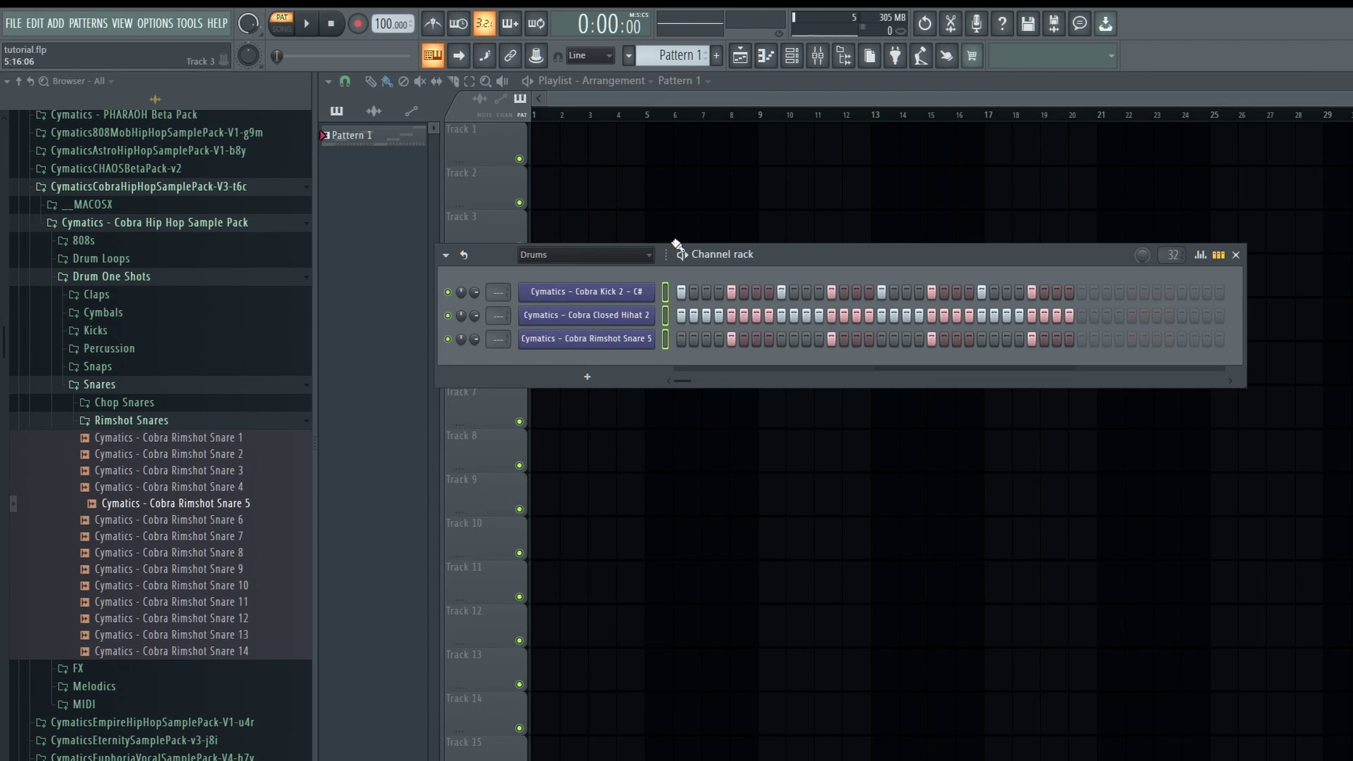
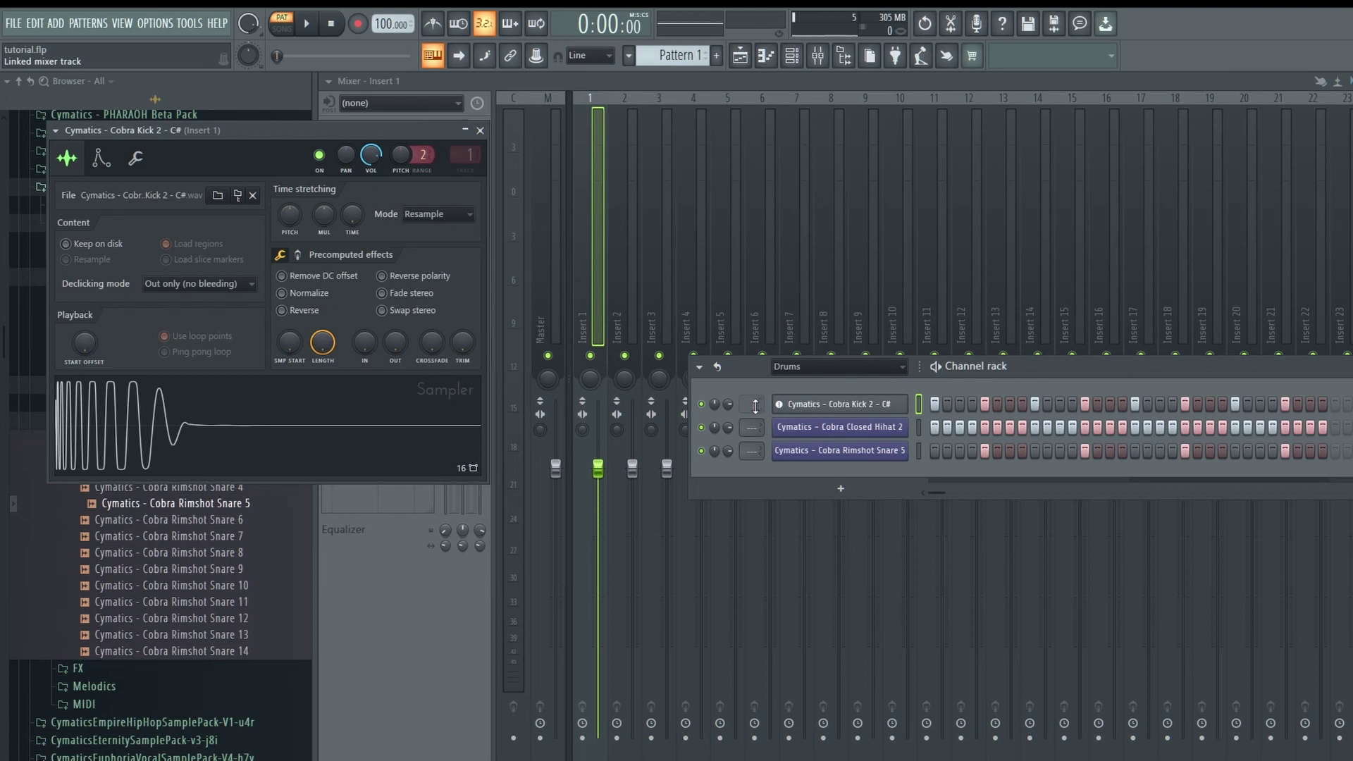
# Step: Unassign the Cymatics - Cobra Kick 2 channel from its instrument track and route it to mixer track 10
pyautogui.press('Escape')
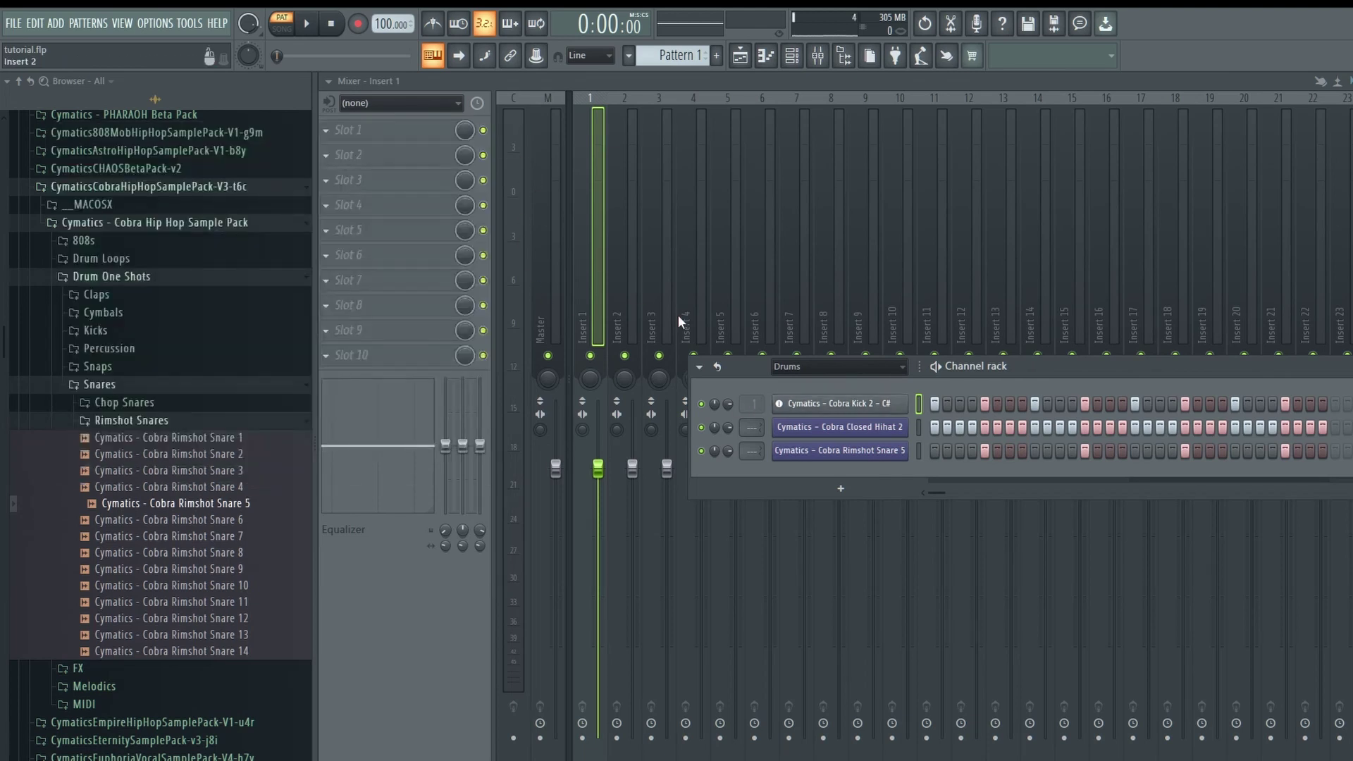
pyautogui.moveTo(750, 407)
pyautogui.mouseDown()
pyautogui.moveTo(749, 376)
pyautogui.moveTo(749, 410)
pyautogui.mouseUp()
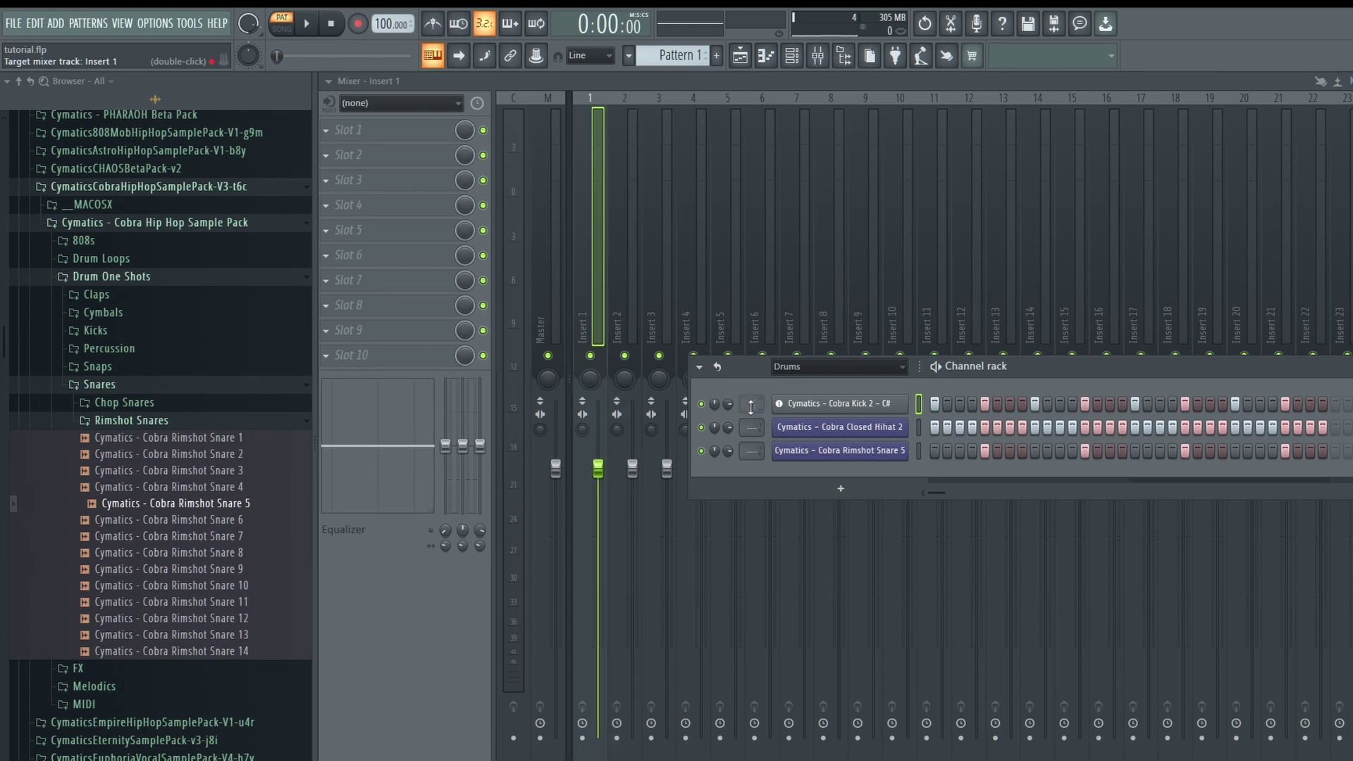
pyautogui.rightClick(811, 407)
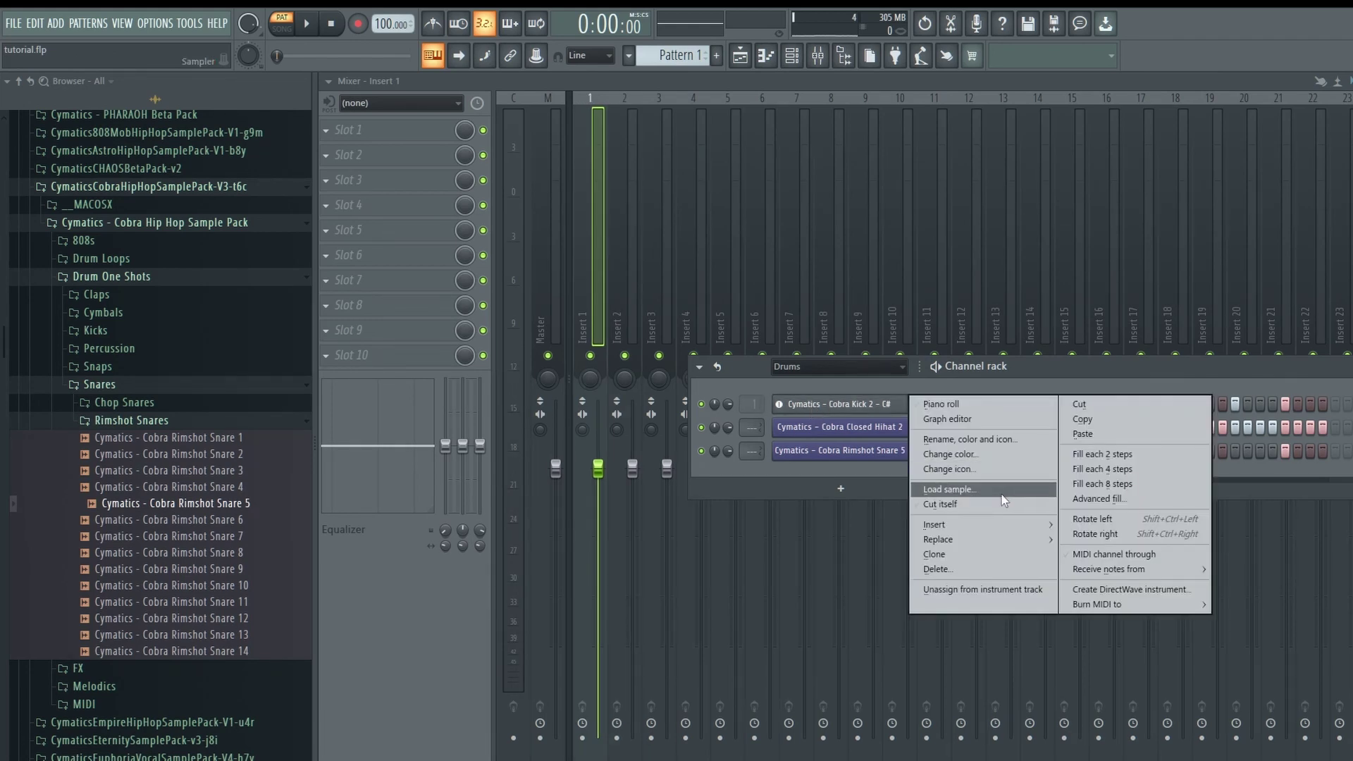
pyautogui.click(984, 589)
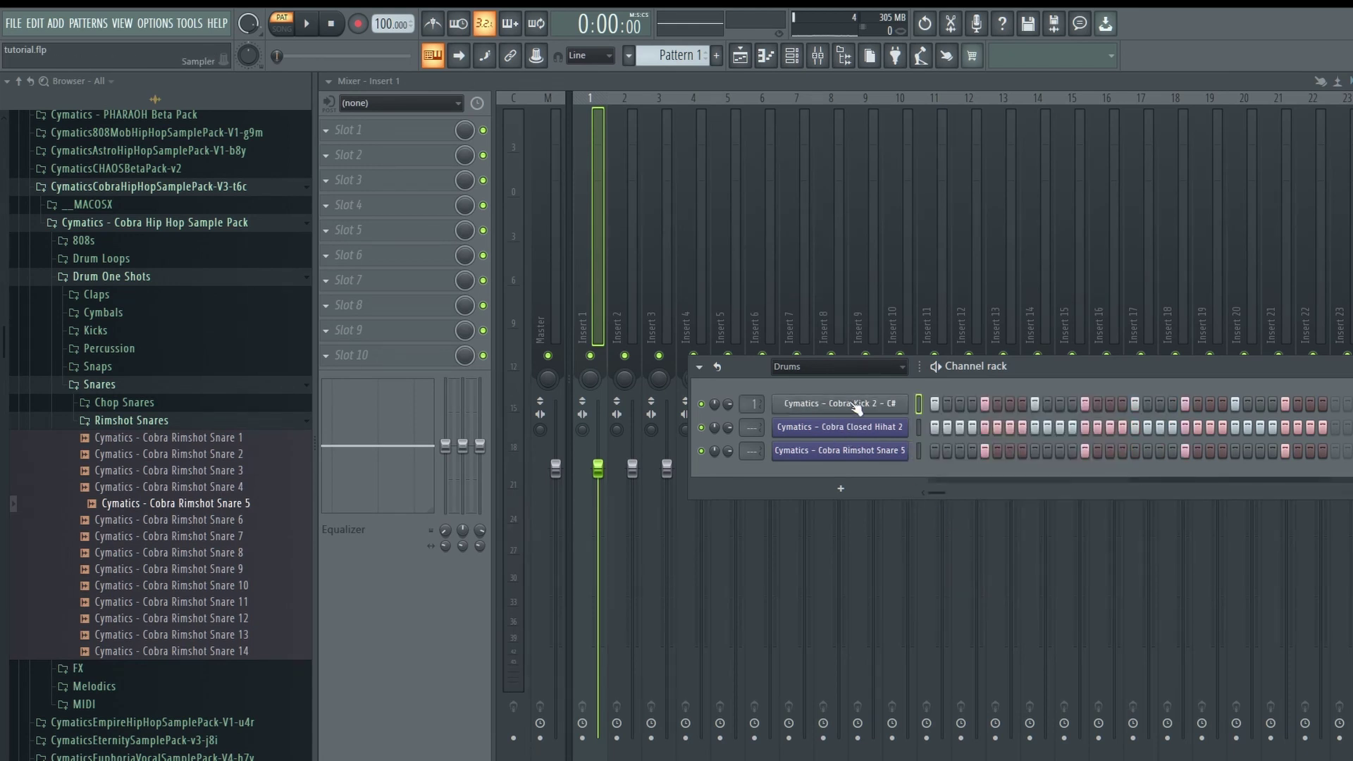
pyautogui.moveTo(1126, 374); pyautogui.dragTo(1114, 294)
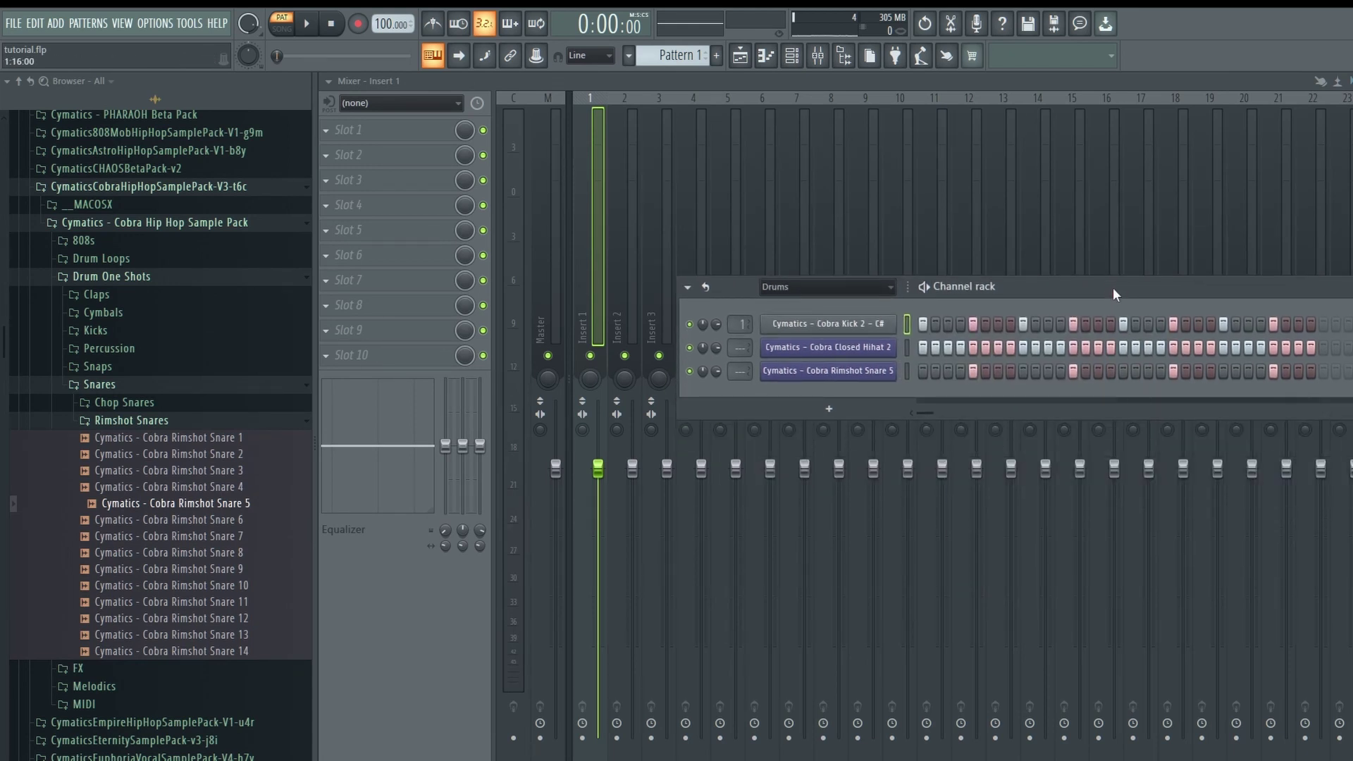
pyautogui.moveTo(740, 328); pyautogui.dragTo(740, 308)
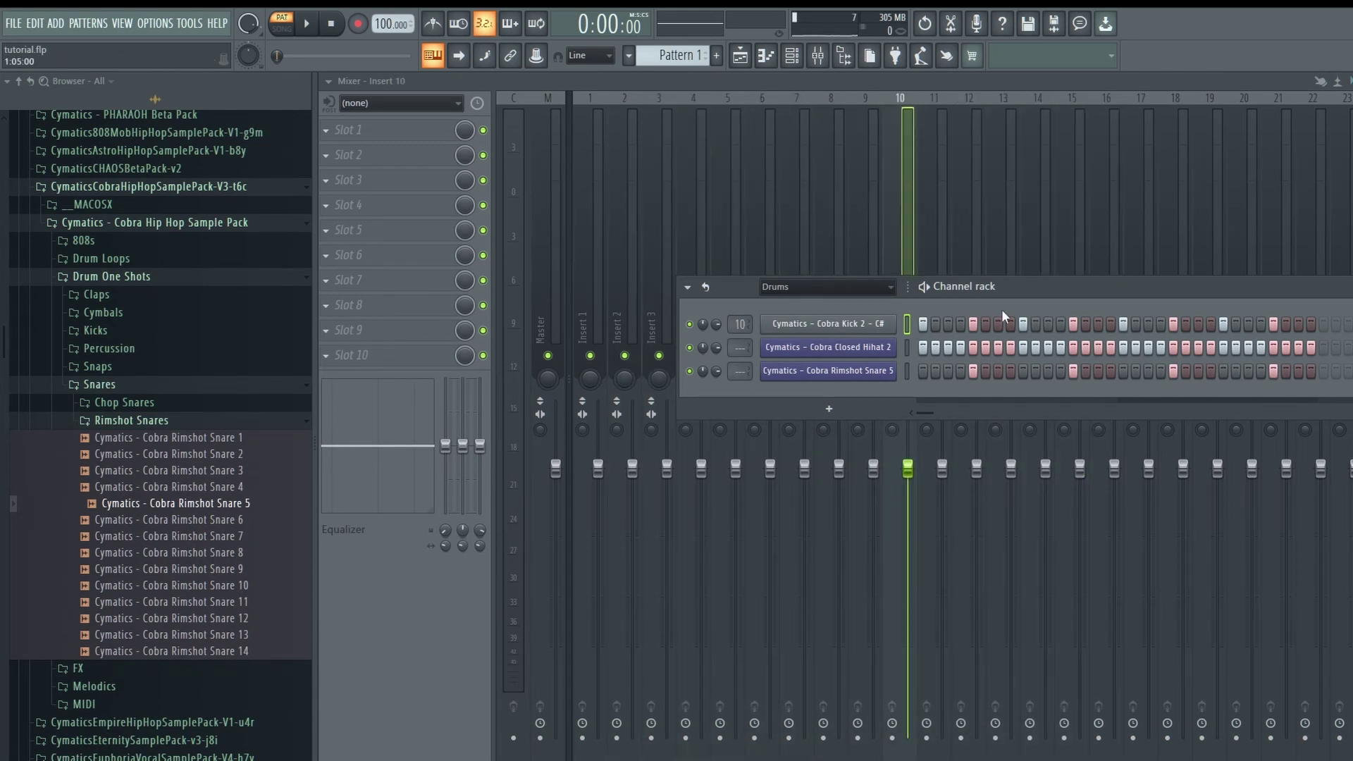
# Step: Move the Channel rack clear of the mixer track names and route the Cymatics - Cobra Kick 2 channel to mixer track 16
pyautogui.moveTo(1055, 294); pyautogui.dragTo(1023, 499)
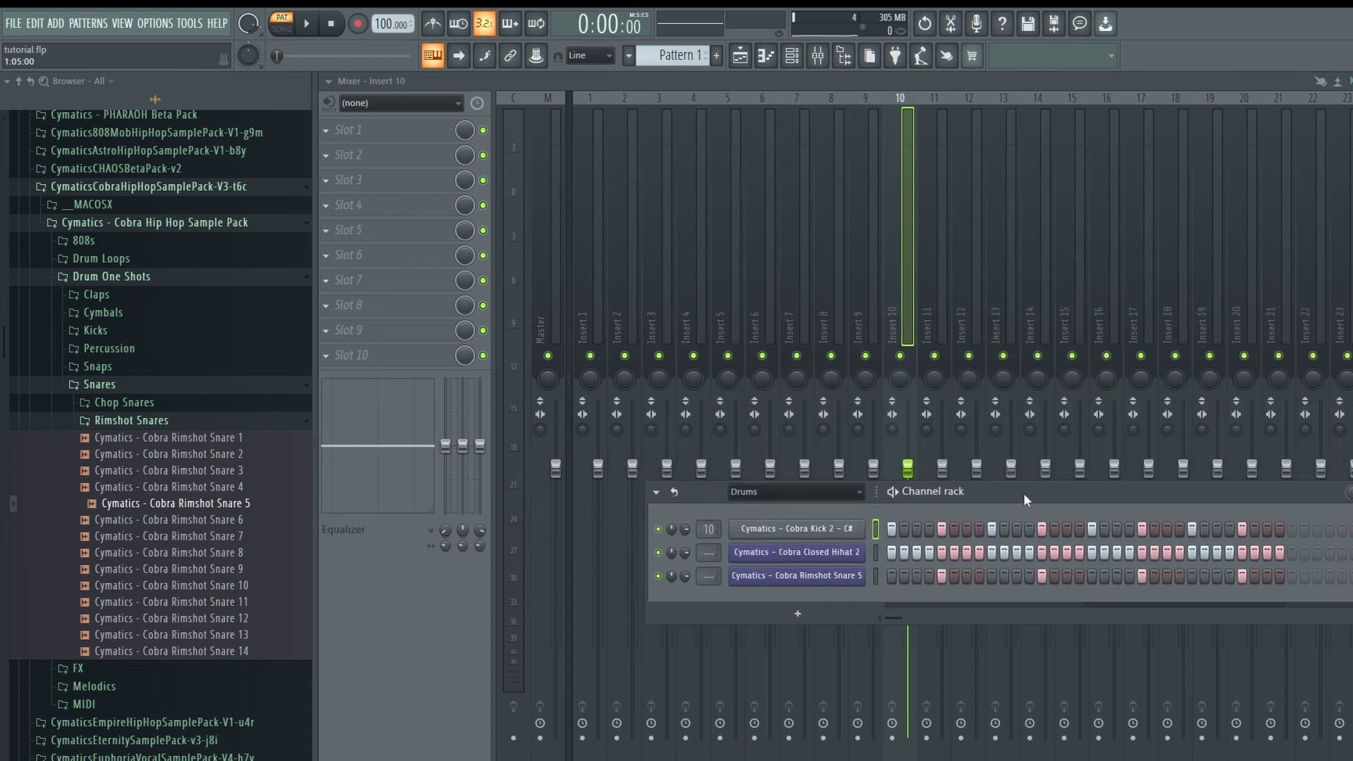
pyautogui.moveTo(709, 529); pyautogui.dragTo(709, 525)
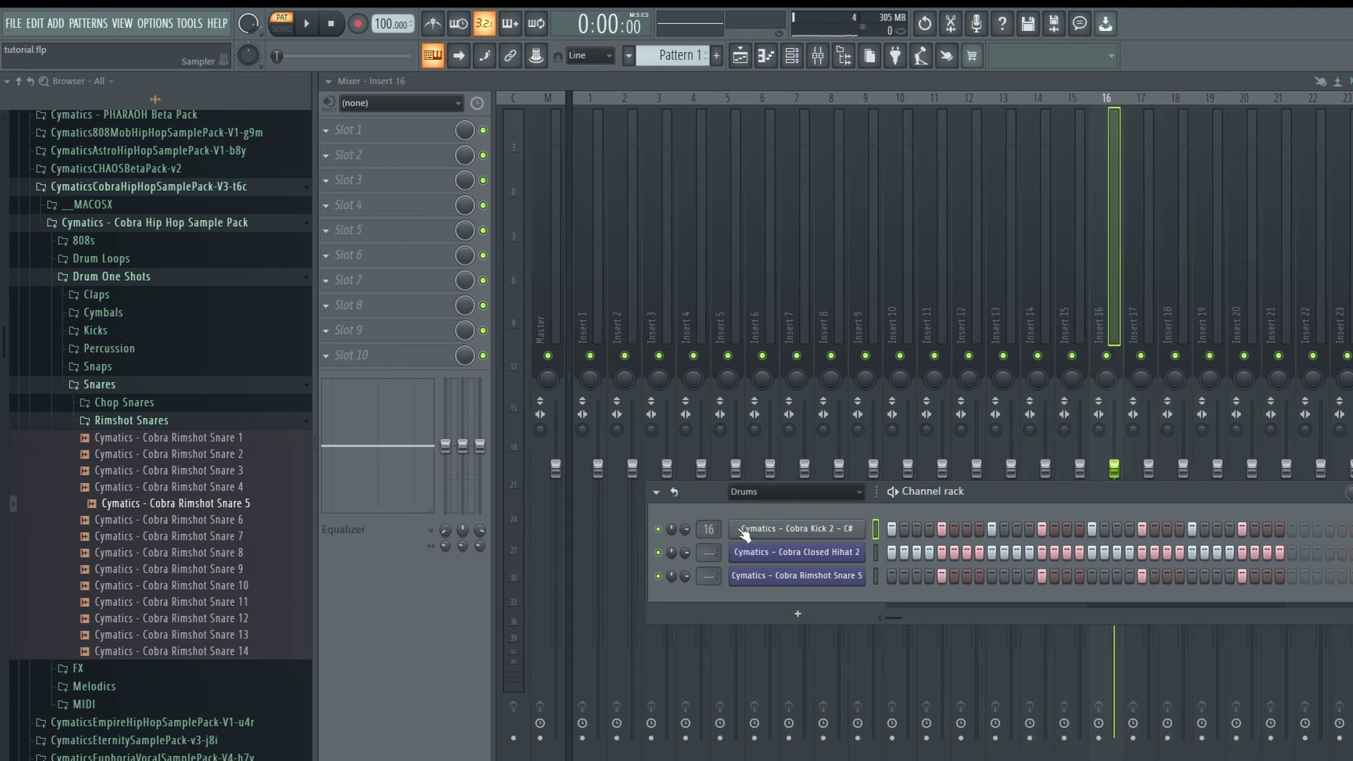
# Step: Select all three Drums channels and assign them to free mixer tracks
pyautogui.moveTo(874, 530); pyautogui.dragTo(876, 577)
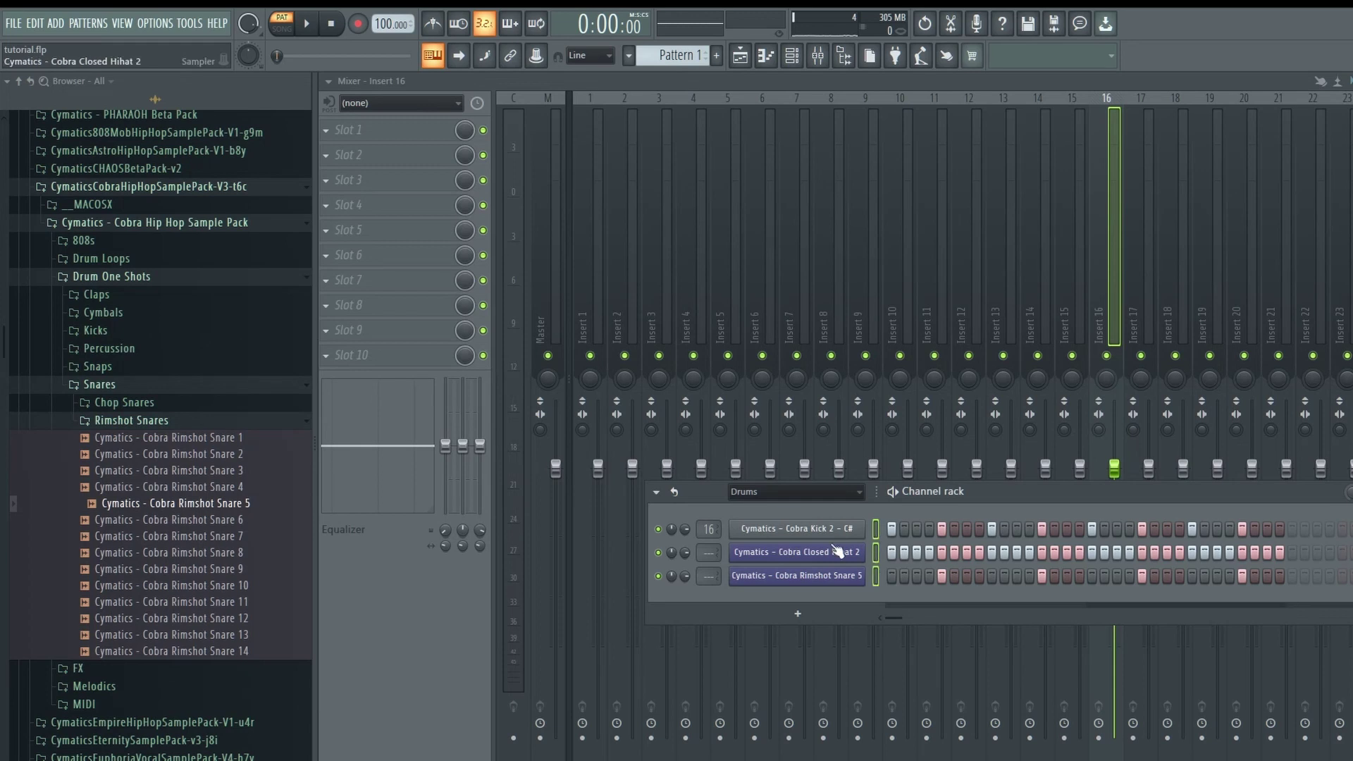
pyautogui.click(656, 492)
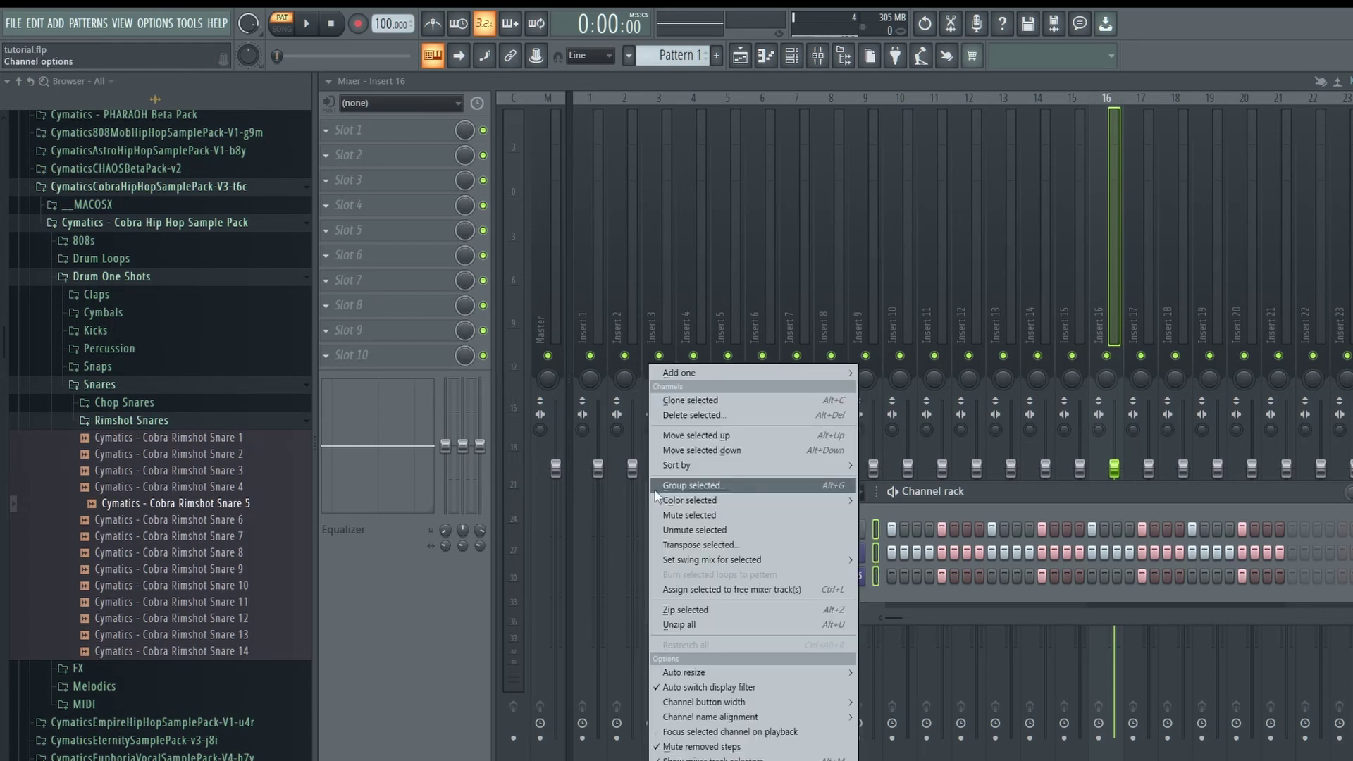
pyautogui.moveTo(749, 560)
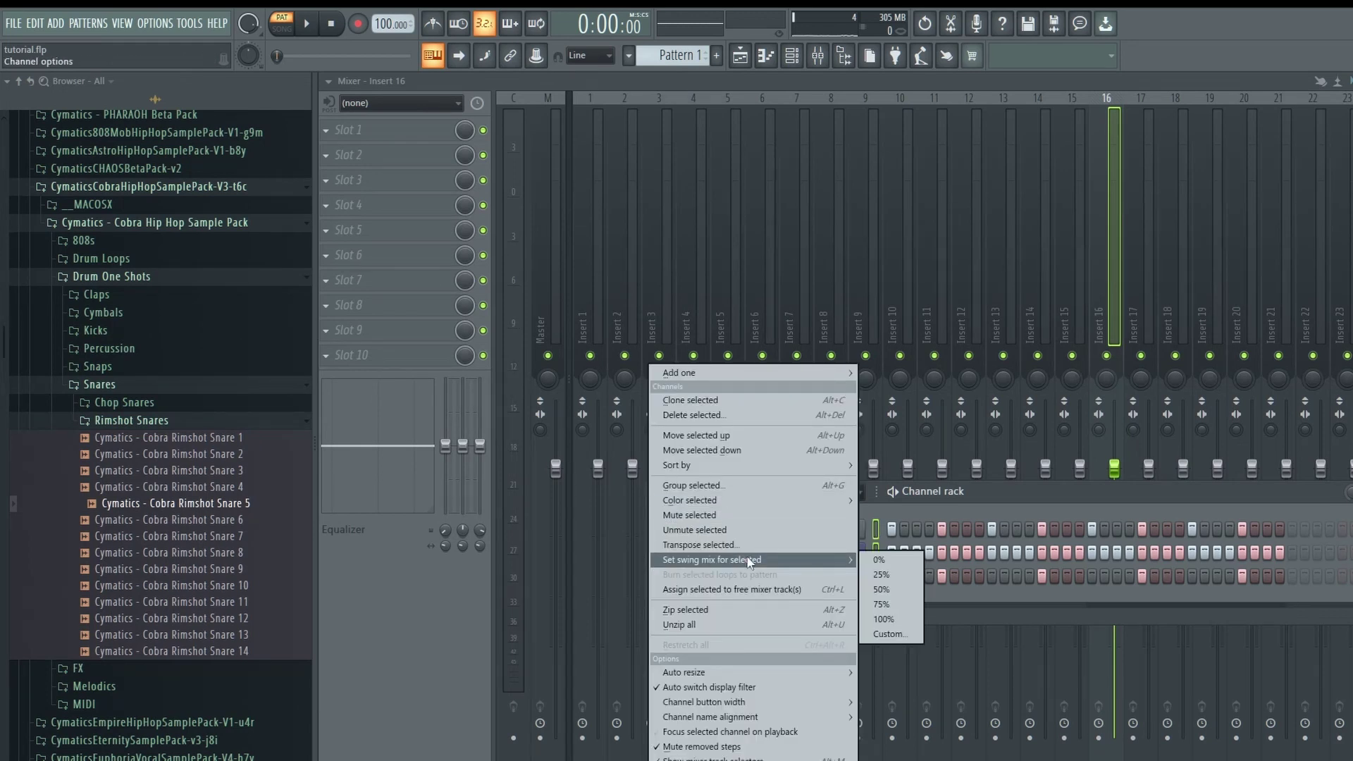
pyautogui.click(741, 593)
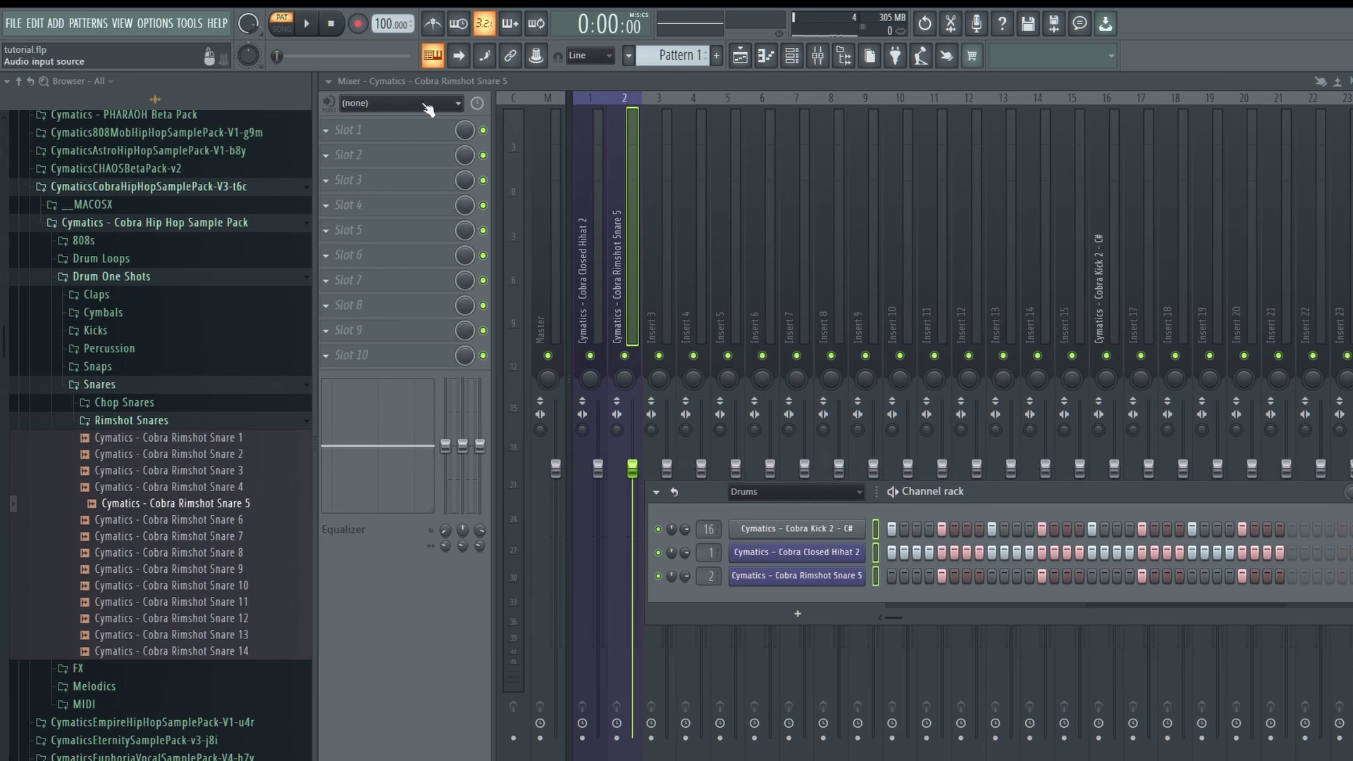
pyautogui.moveTo(787, 505); pyautogui.dragTo(711, 320)
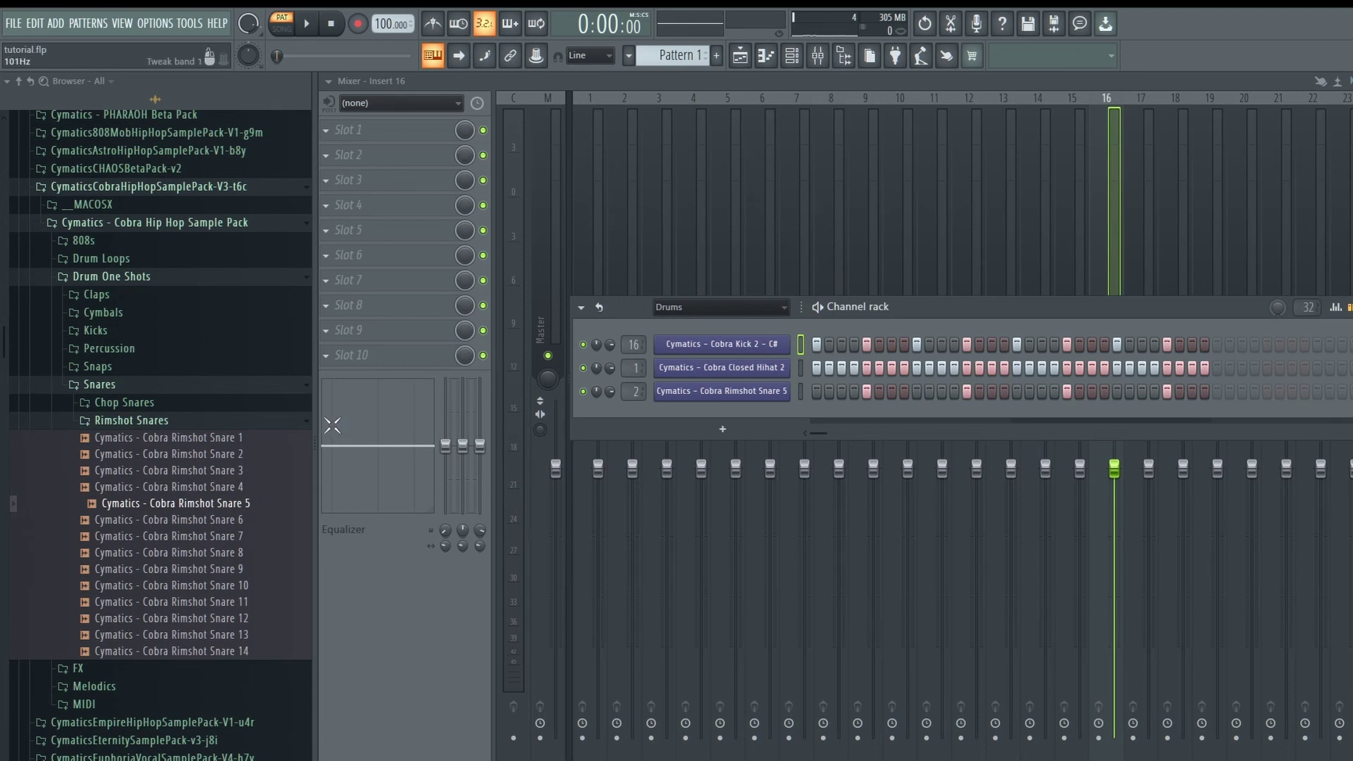
# Step: Collapse the browser and bring up the Playlist with the Channel rack shown over it
pyautogui.moveTo(316, 437); pyautogui.dragTo(25, 437)
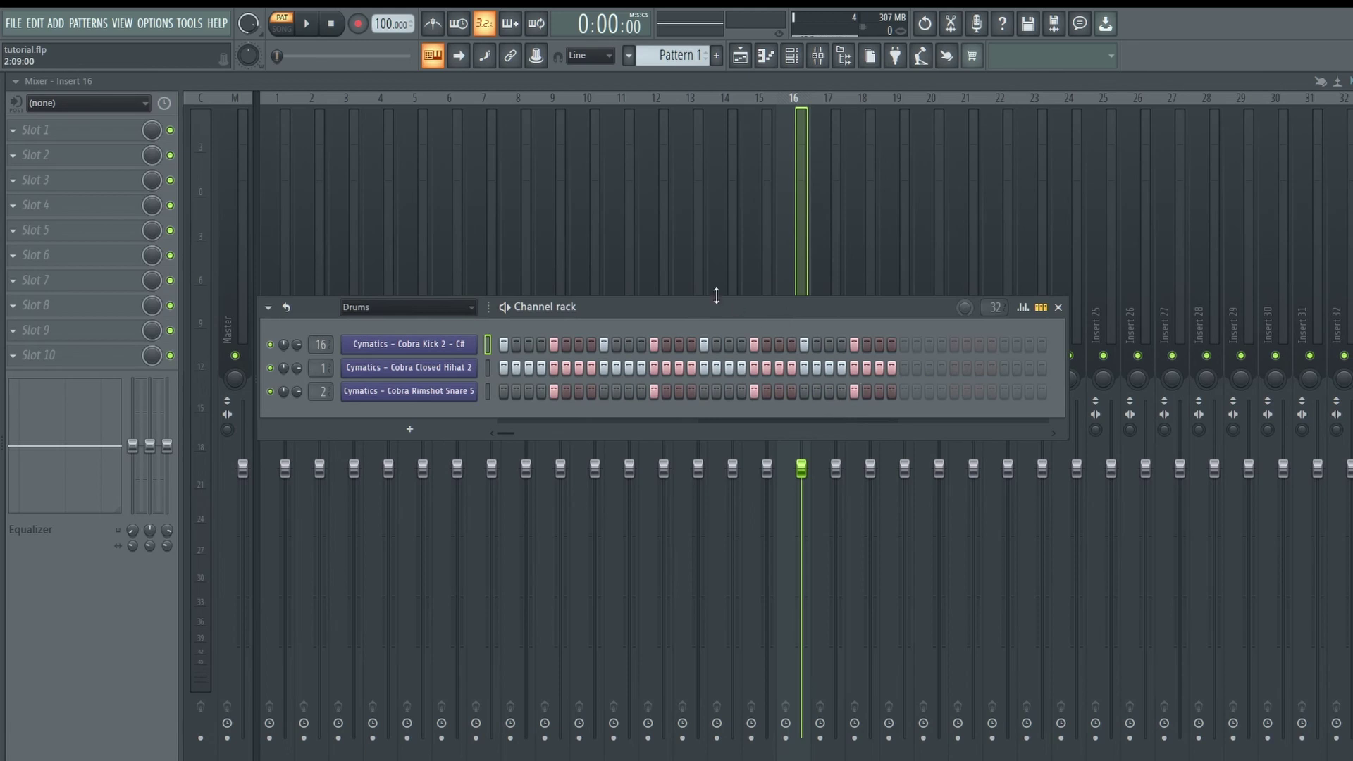
pyautogui.moveTo(700, 306); pyautogui.dragTo(822, 454)
pyautogui.click(791, 55)
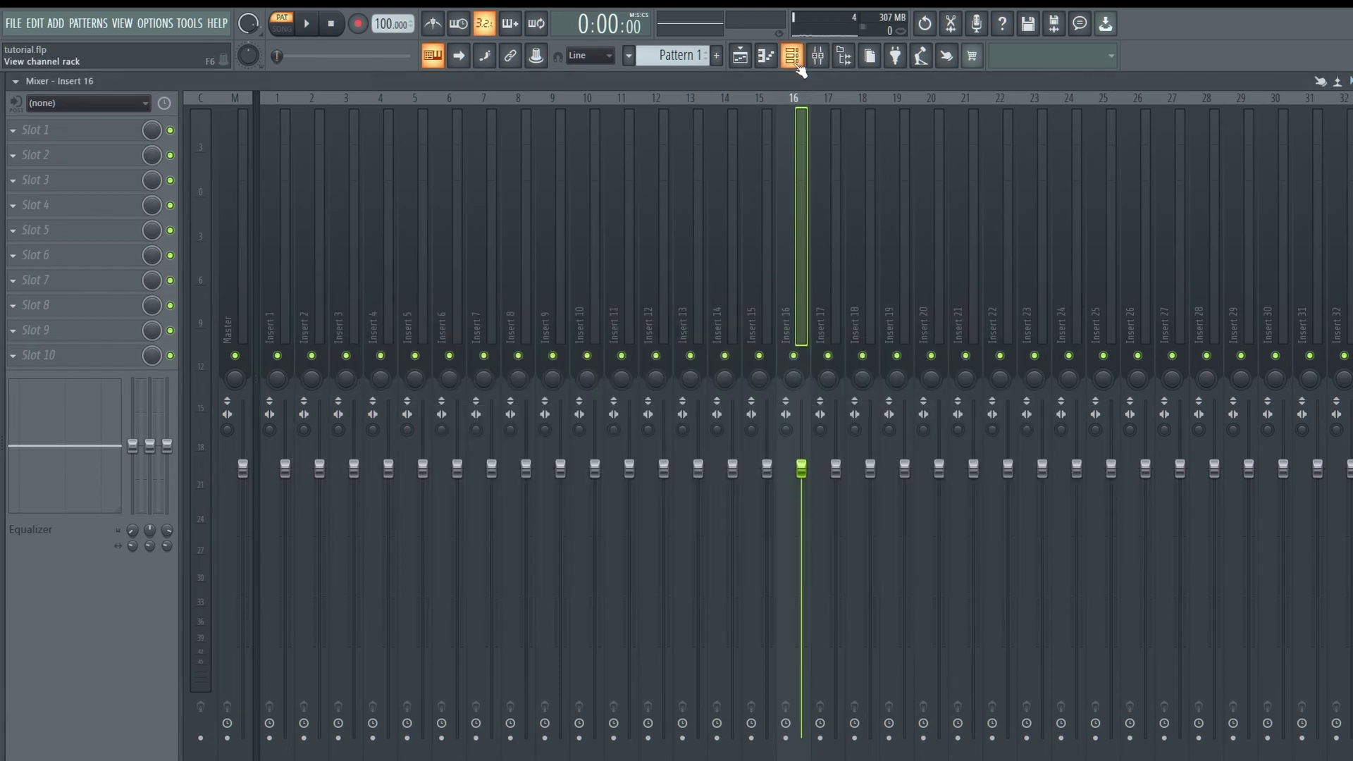
pyautogui.click(741, 58)
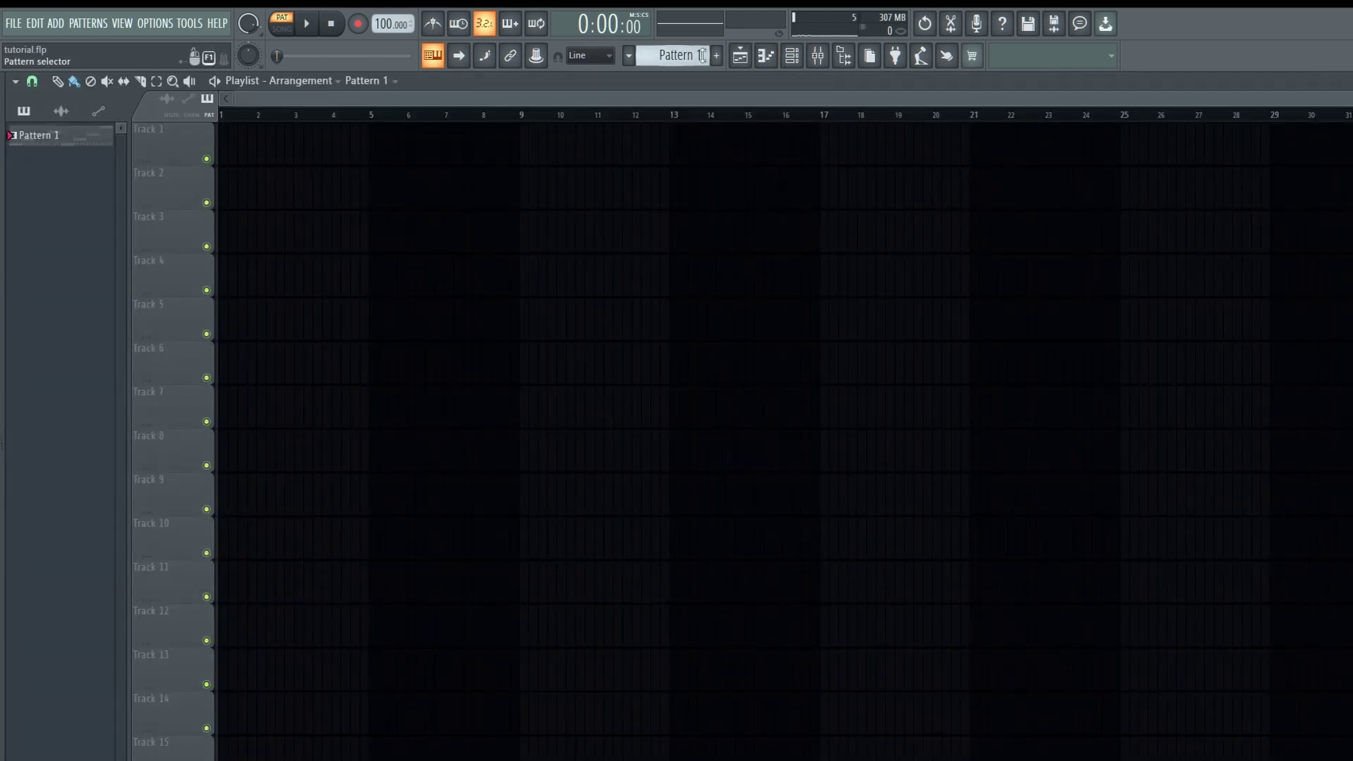
pyautogui.press('F6')
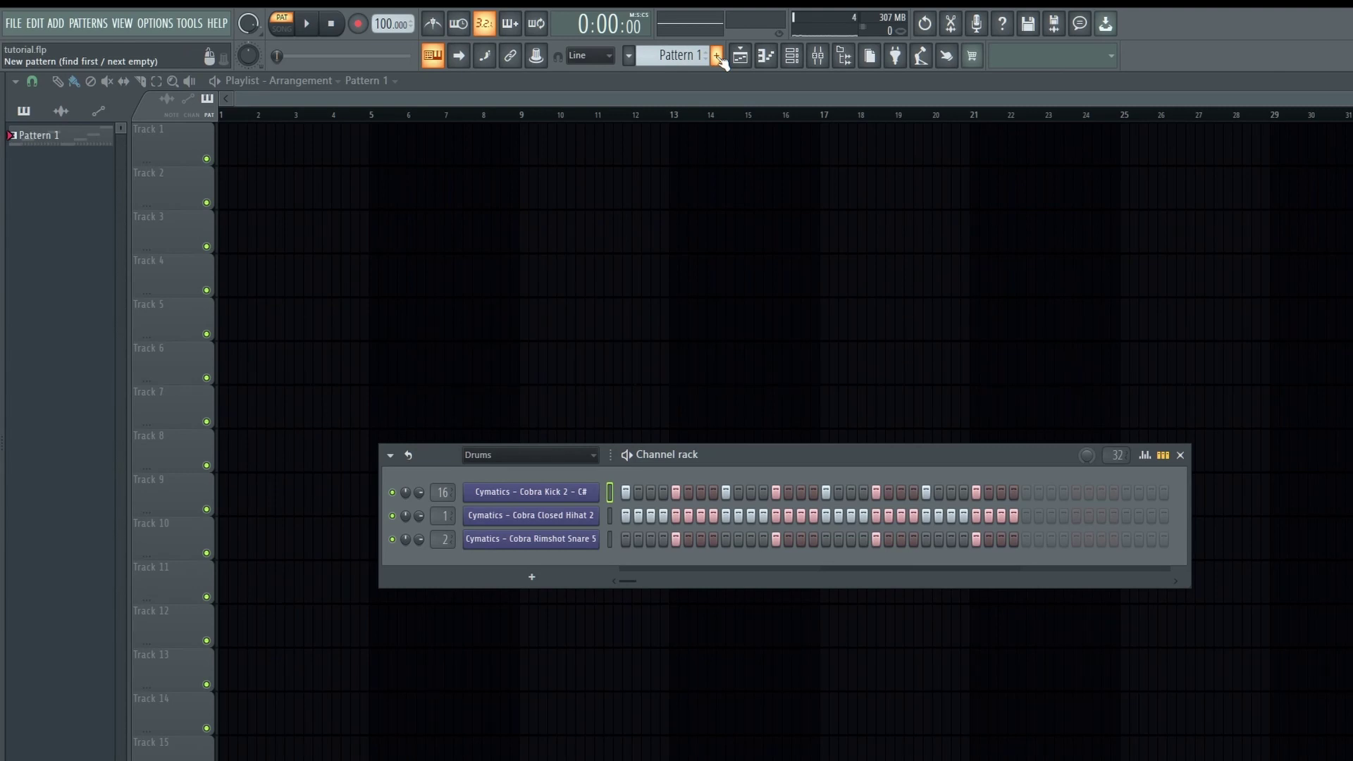
# Step: Create a new pattern named "melody" and color it green
pyautogui.click(718, 56)
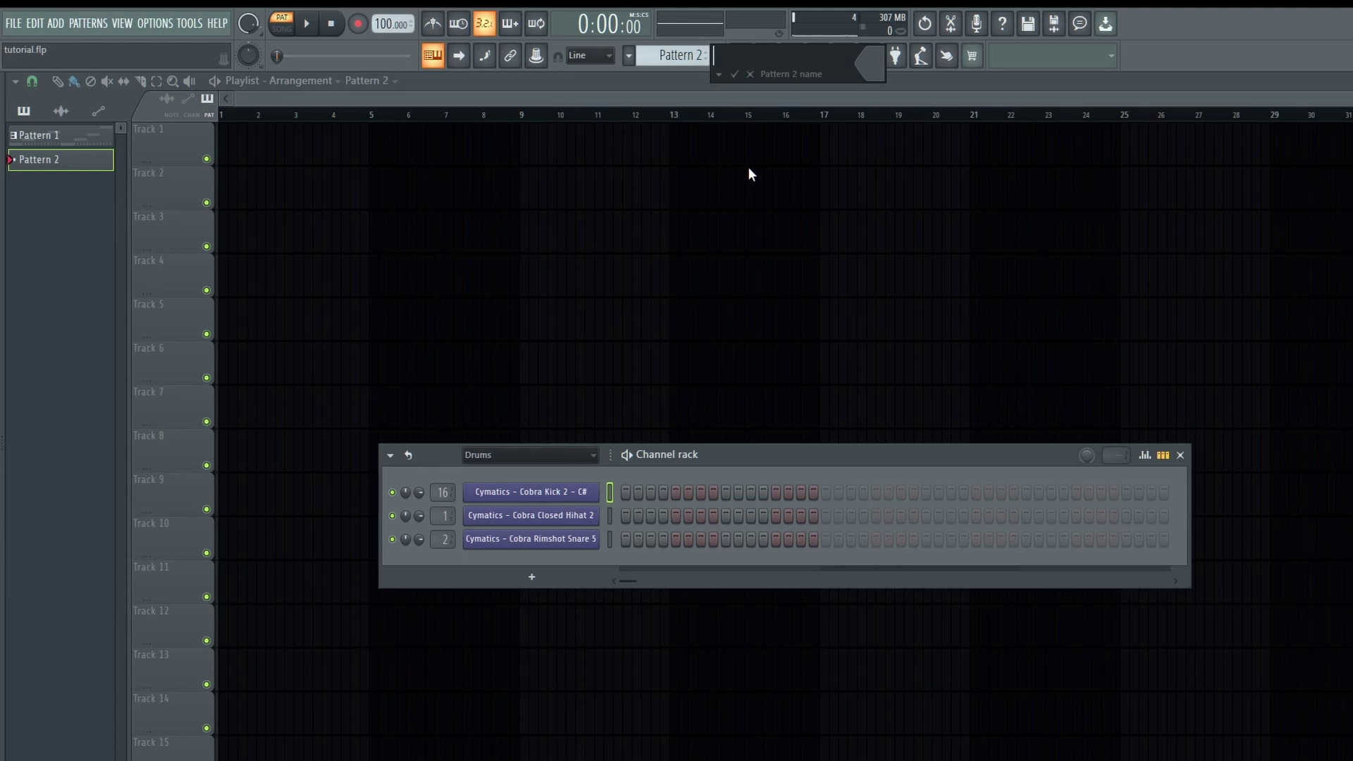
pyautogui.write('melody')
pyautogui.click(868, 57)
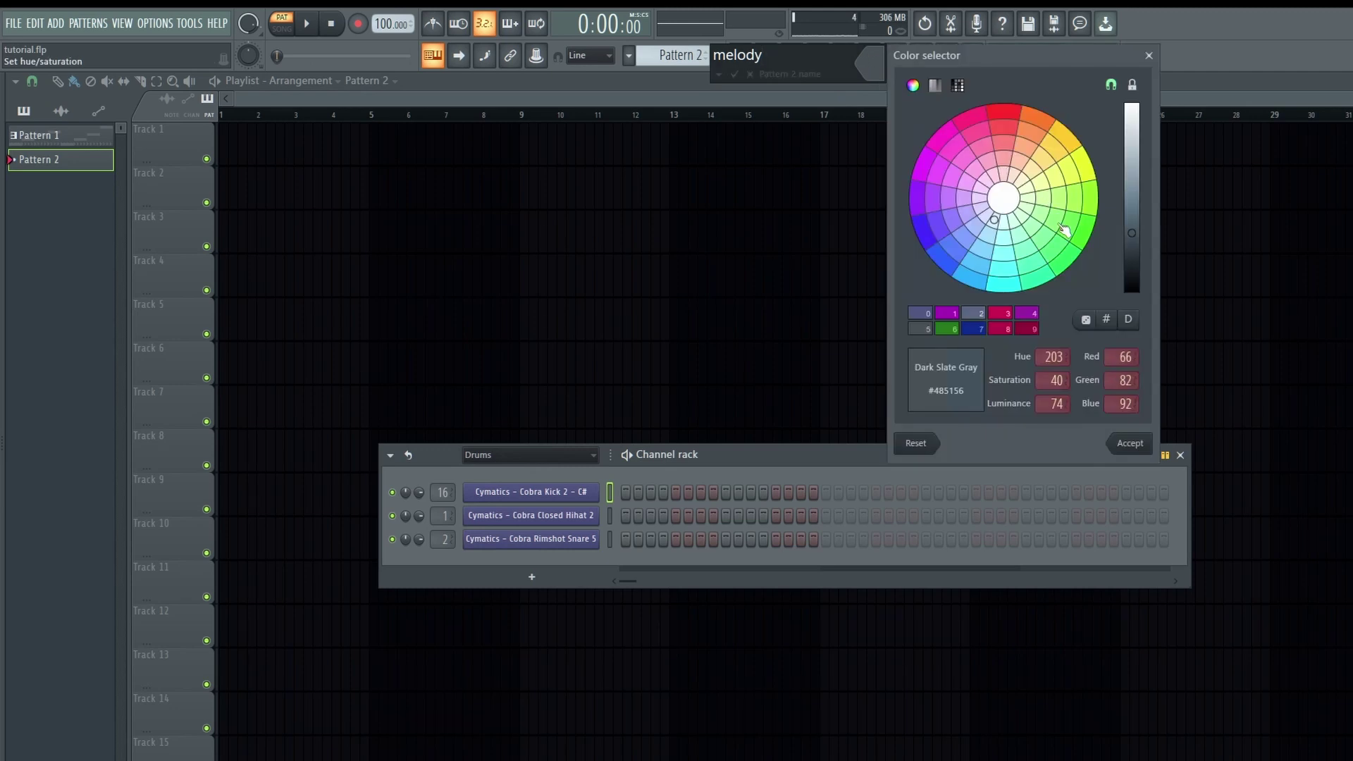
pyautogui.click(1082, 235)
pyautogui.click(1116, 440)
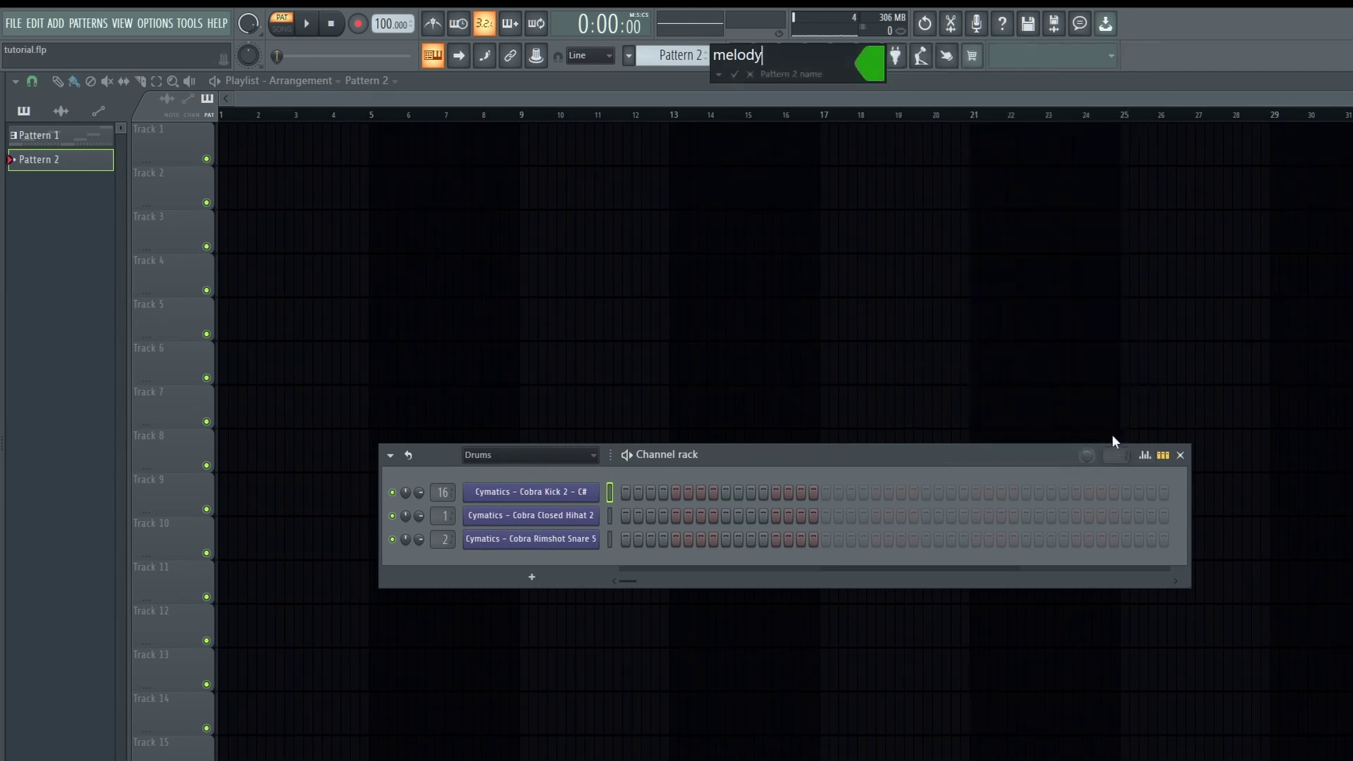
pyautogui.click(736, 75)
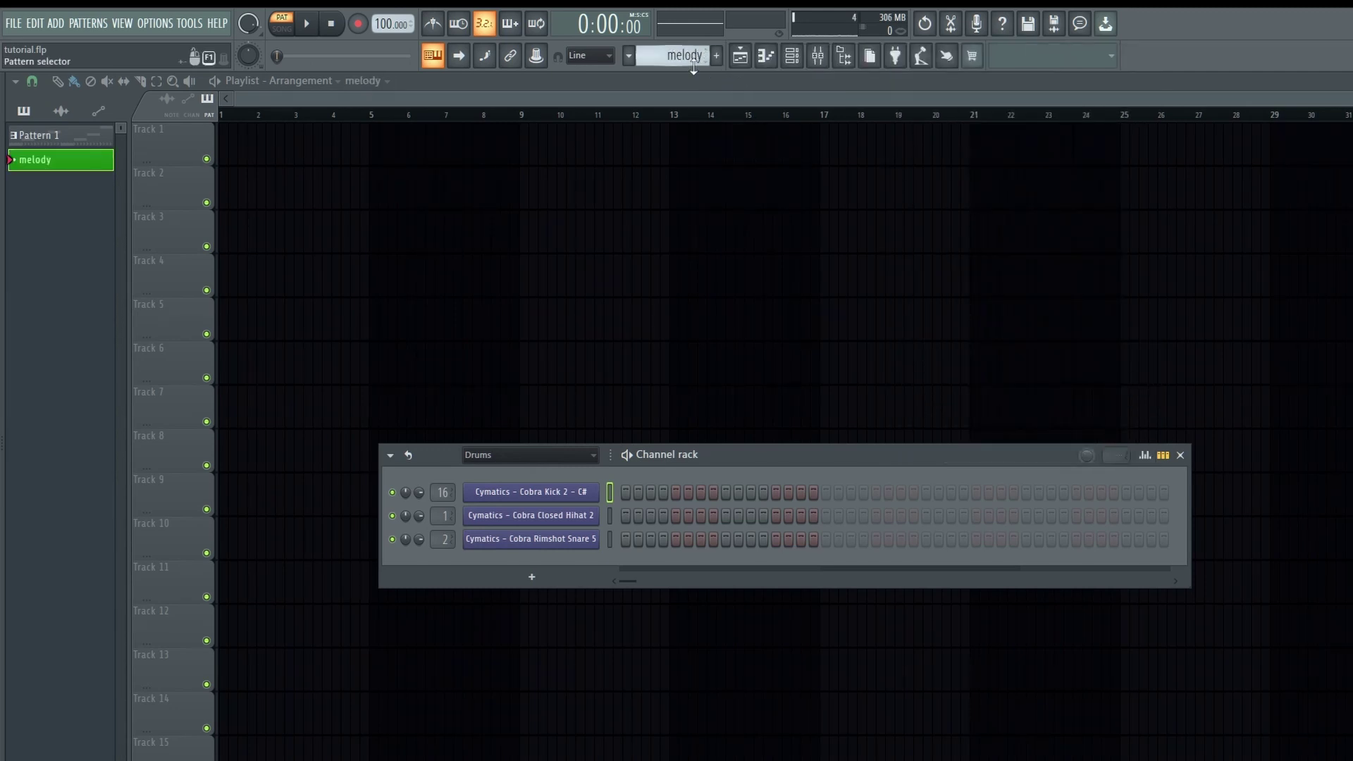
# Step: Rename Pattern 1 as "drums" and give it the blue-violet color saved in swatch 1
pyautogui.scroll(1, 680, 61)
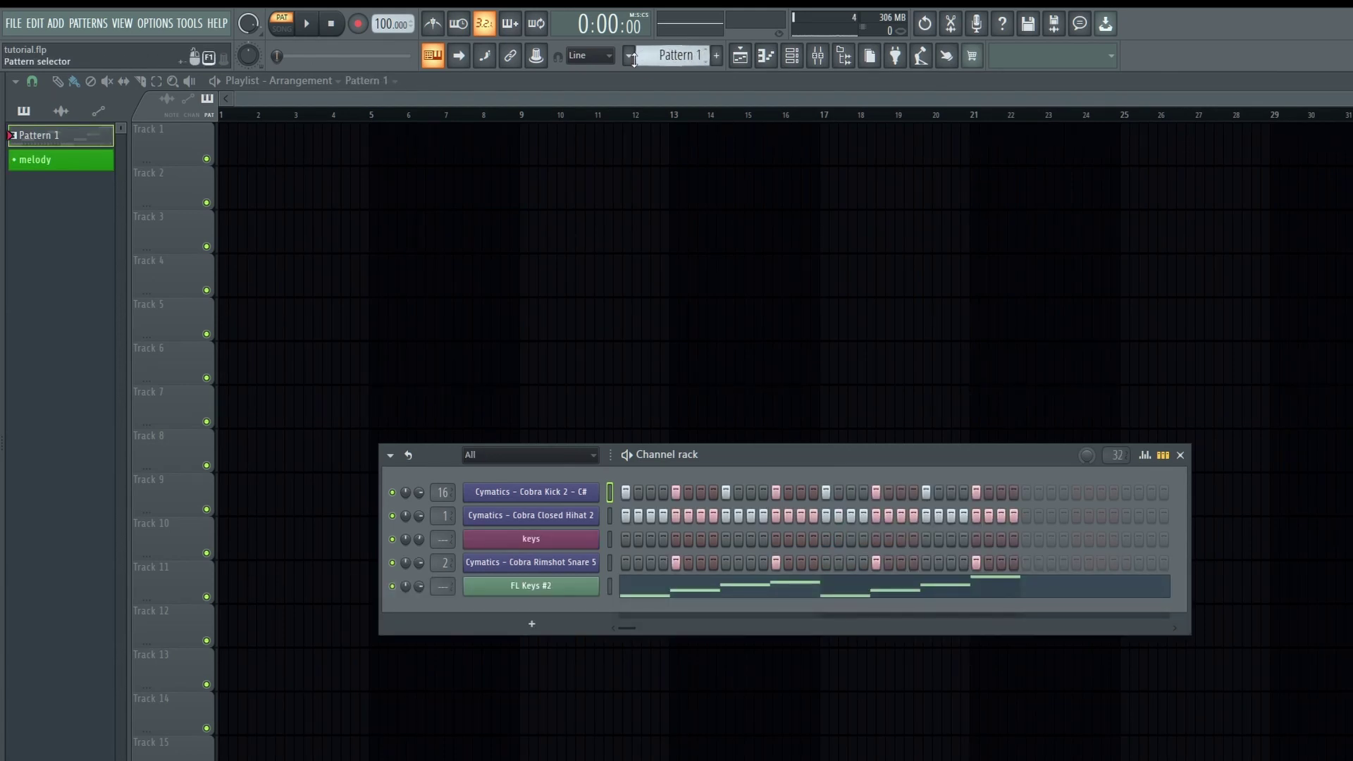
pyautogui.click(629, 56)
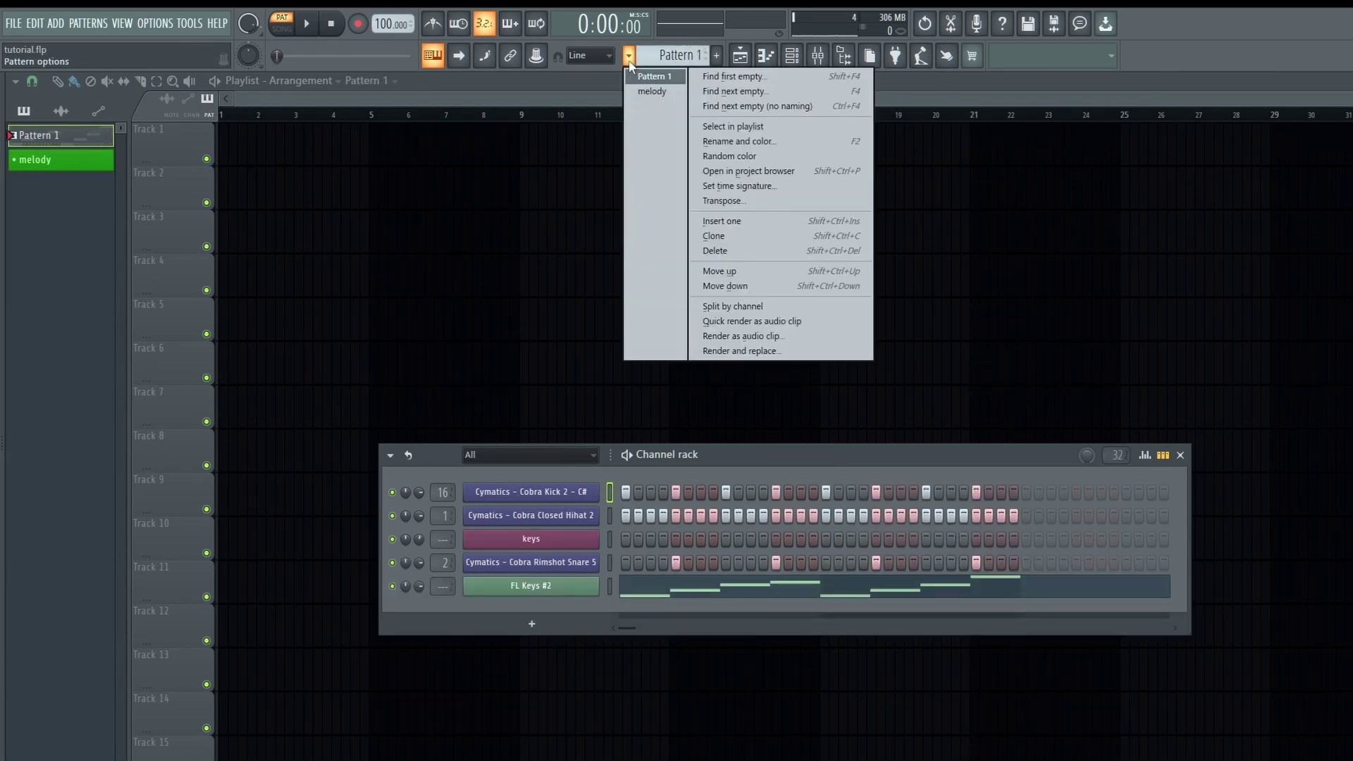
pyautogui.click(749, 142)
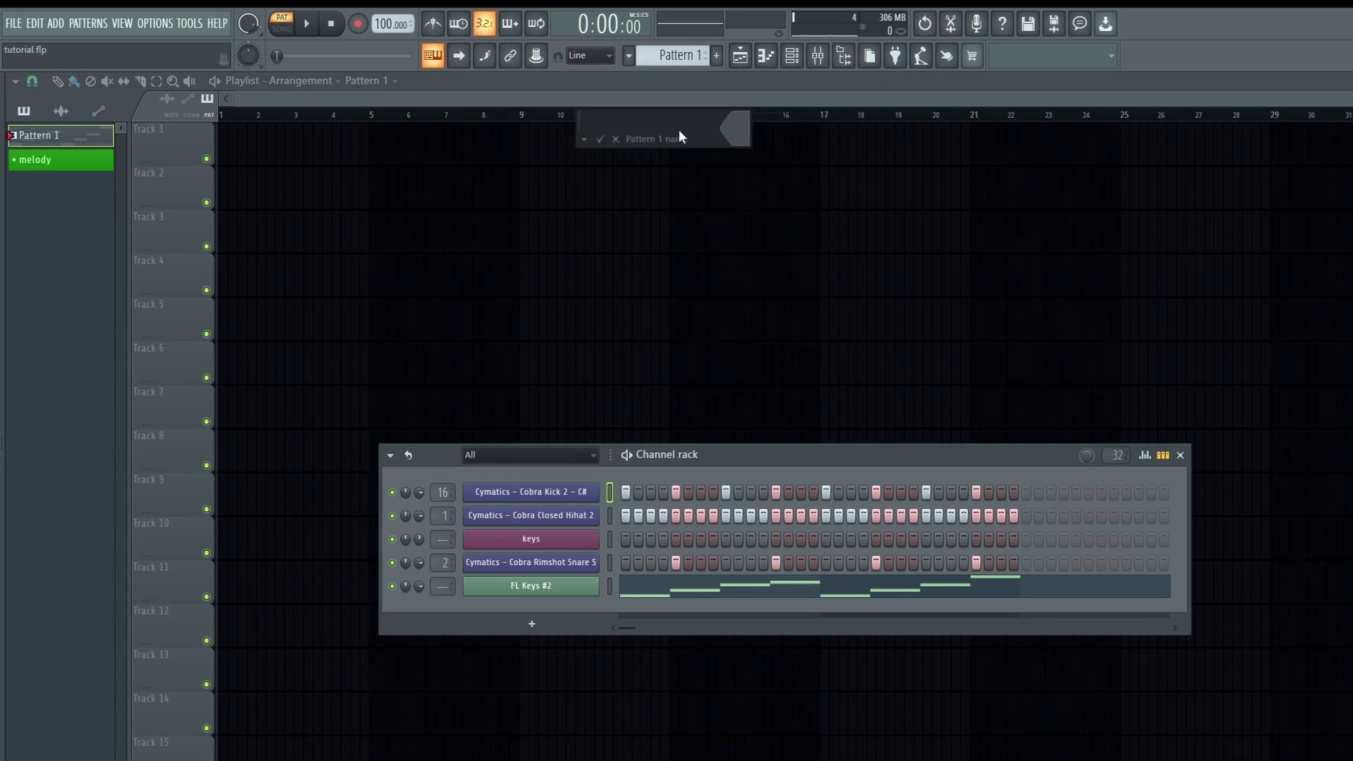
pyautogui.write('g')
pyautogui.write('d')
pyautogui.press('BackSpace')
pyautogui.press('BackSpace')
pyautogui.write('drums')
pyautogui.click(735, 131)
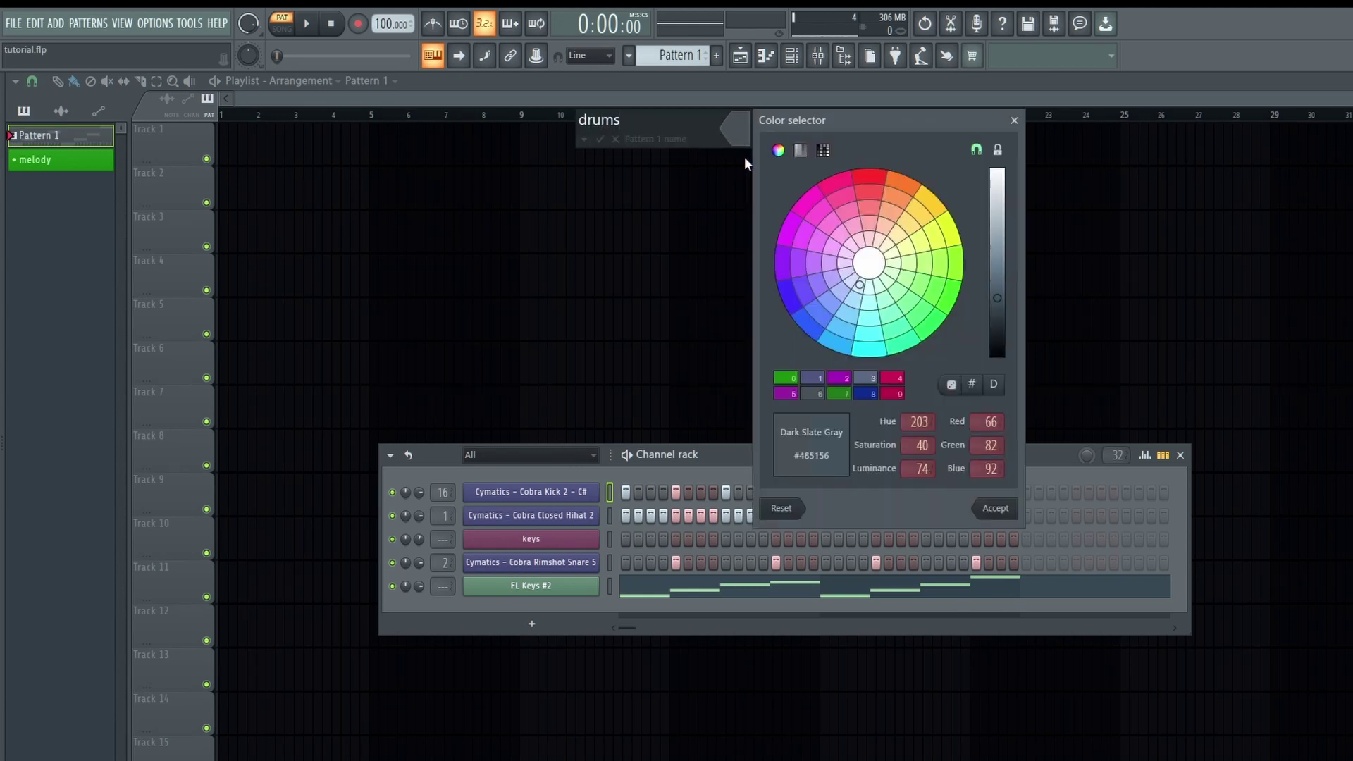
pyautogui.click(813, 382)
pyautogui.click(995, 508)
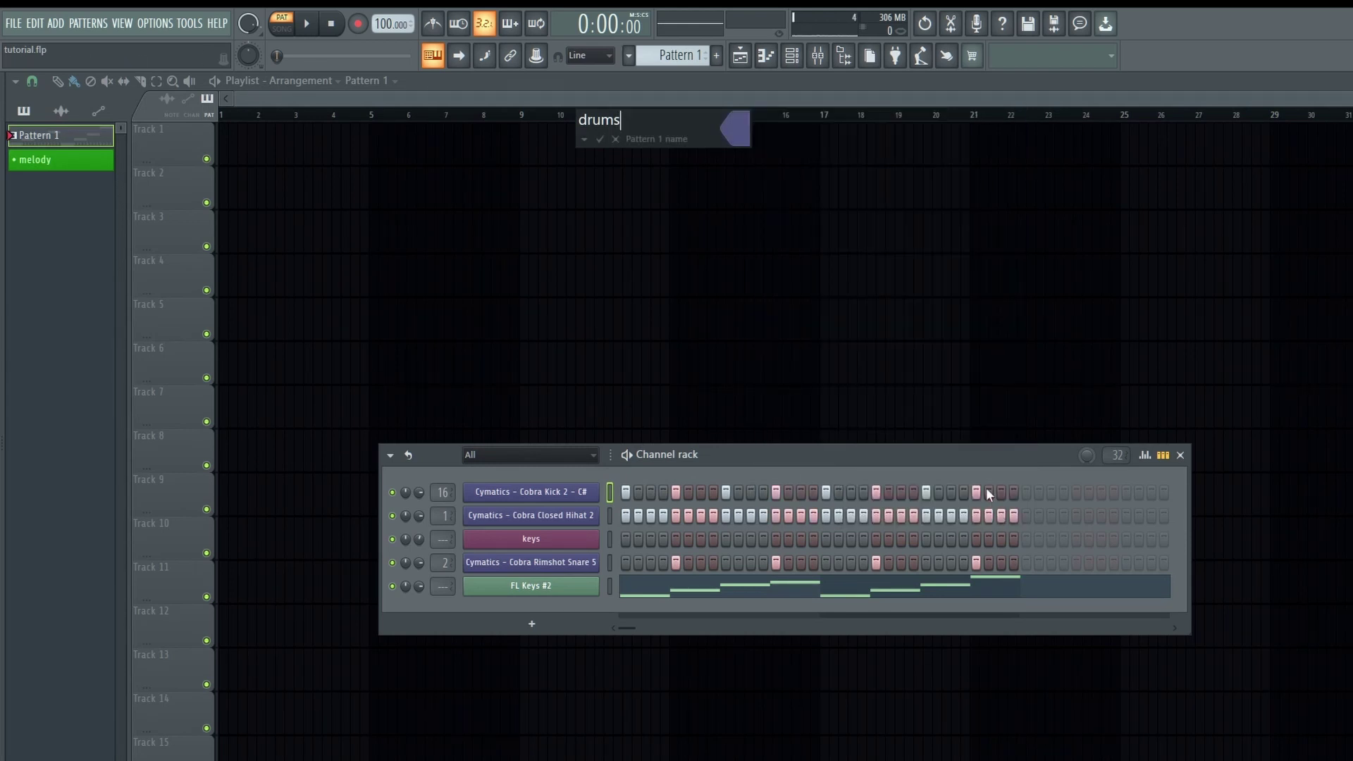
pyautogui.click(600, 140)
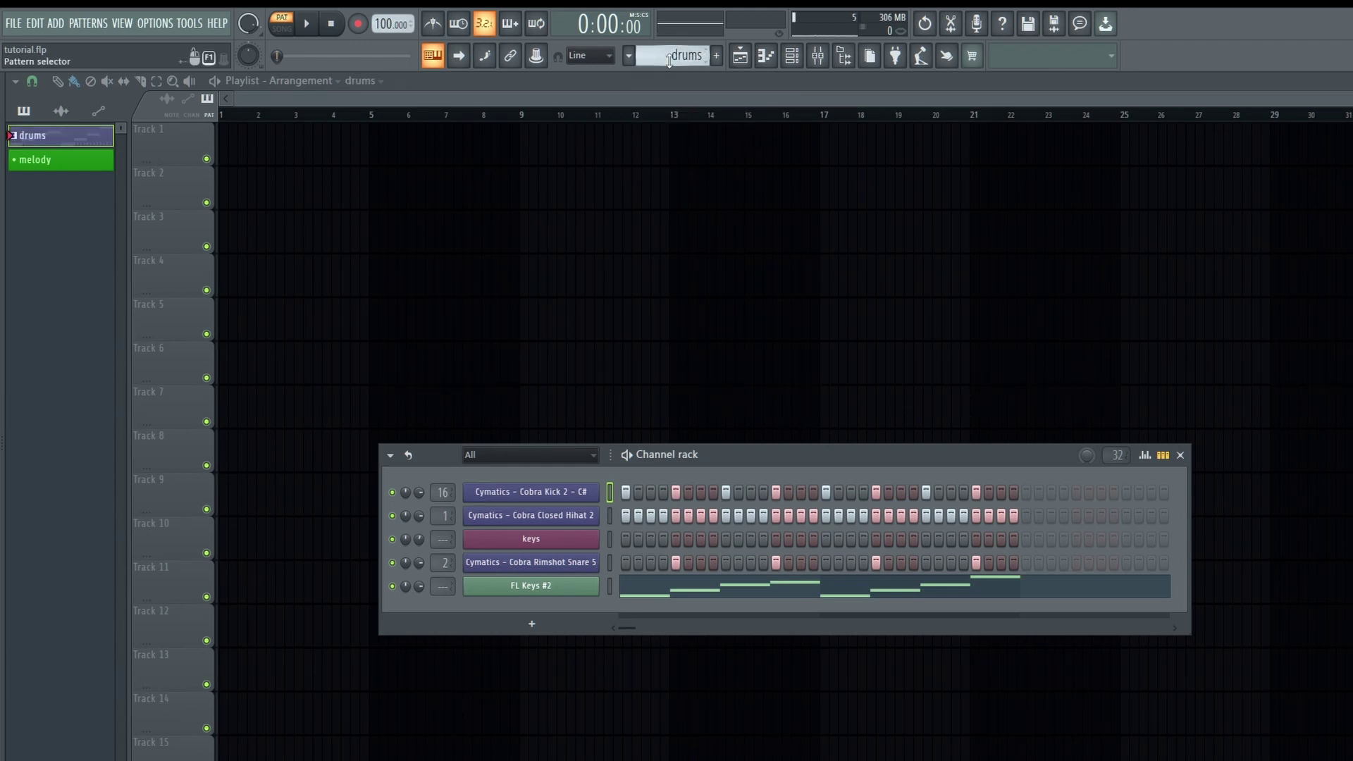
# Step: View the Drums channel group with the drums pattern, and the melody group with the melody pattern
pyautogui.click(594, 455)
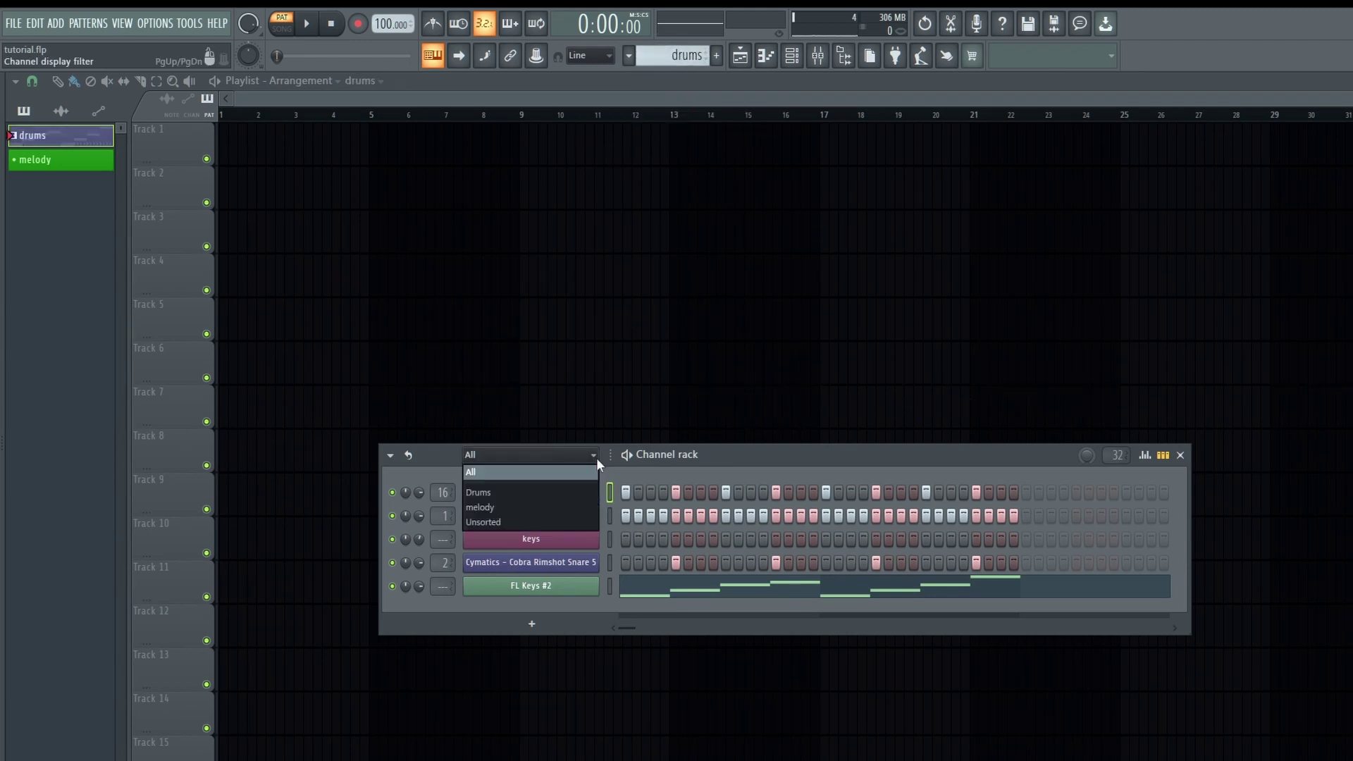
pyautogui.click(580, 493)
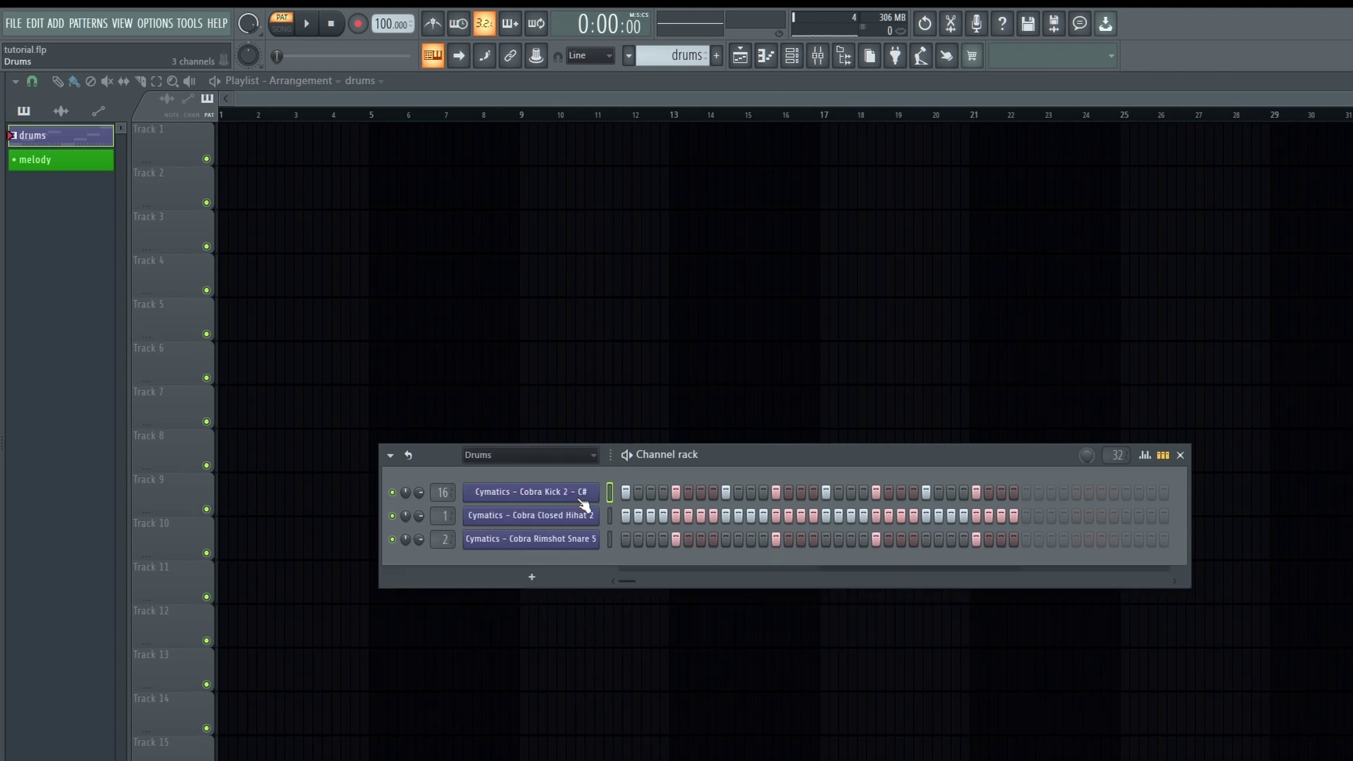
pyautogui.click(638, 66)
pyautogui.click(645, 94)
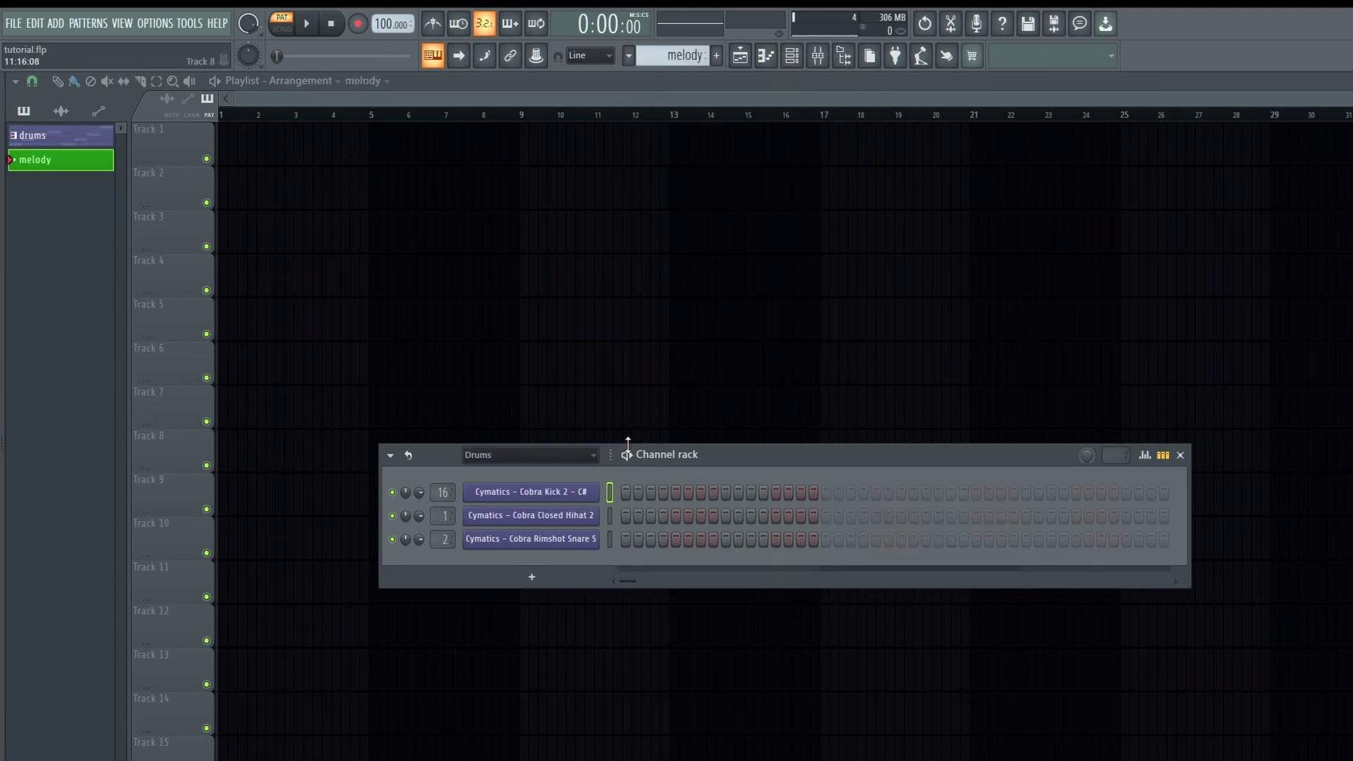
pyautogui.click(593, 456)
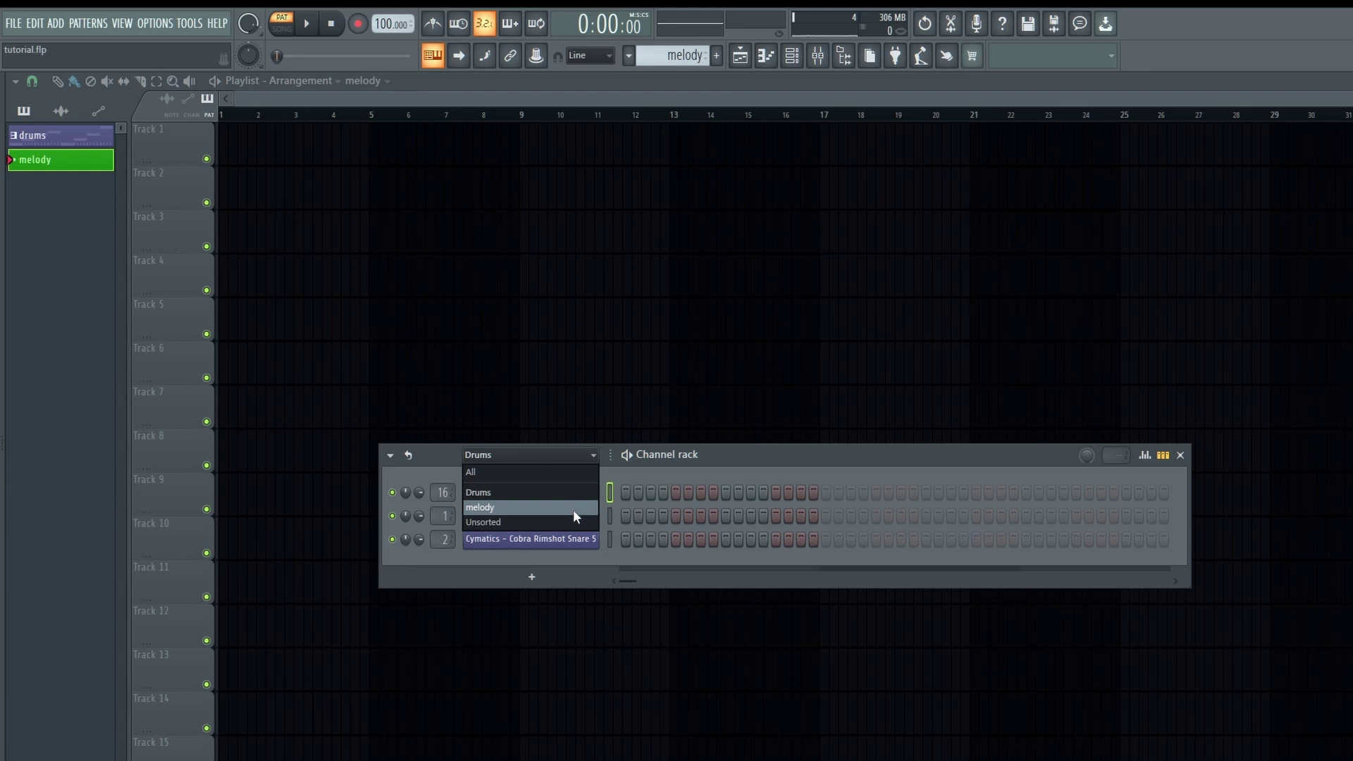
pyautogui.click(573, 507)
# Step: Cut the FL Keys #2 notes from the drums pattern and paste them into the melody pattern
pyautogui.rightClick(692, 489)
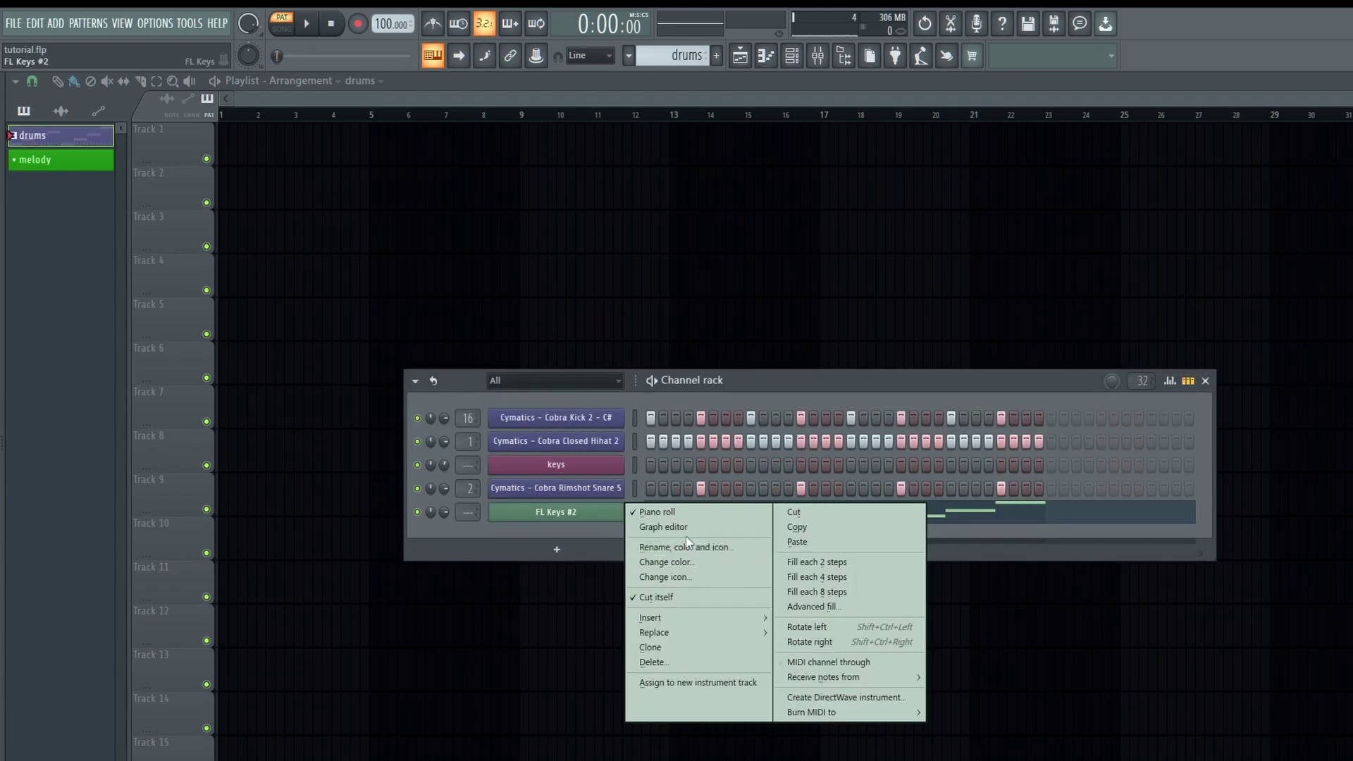
pyautogui.click(824, 512)
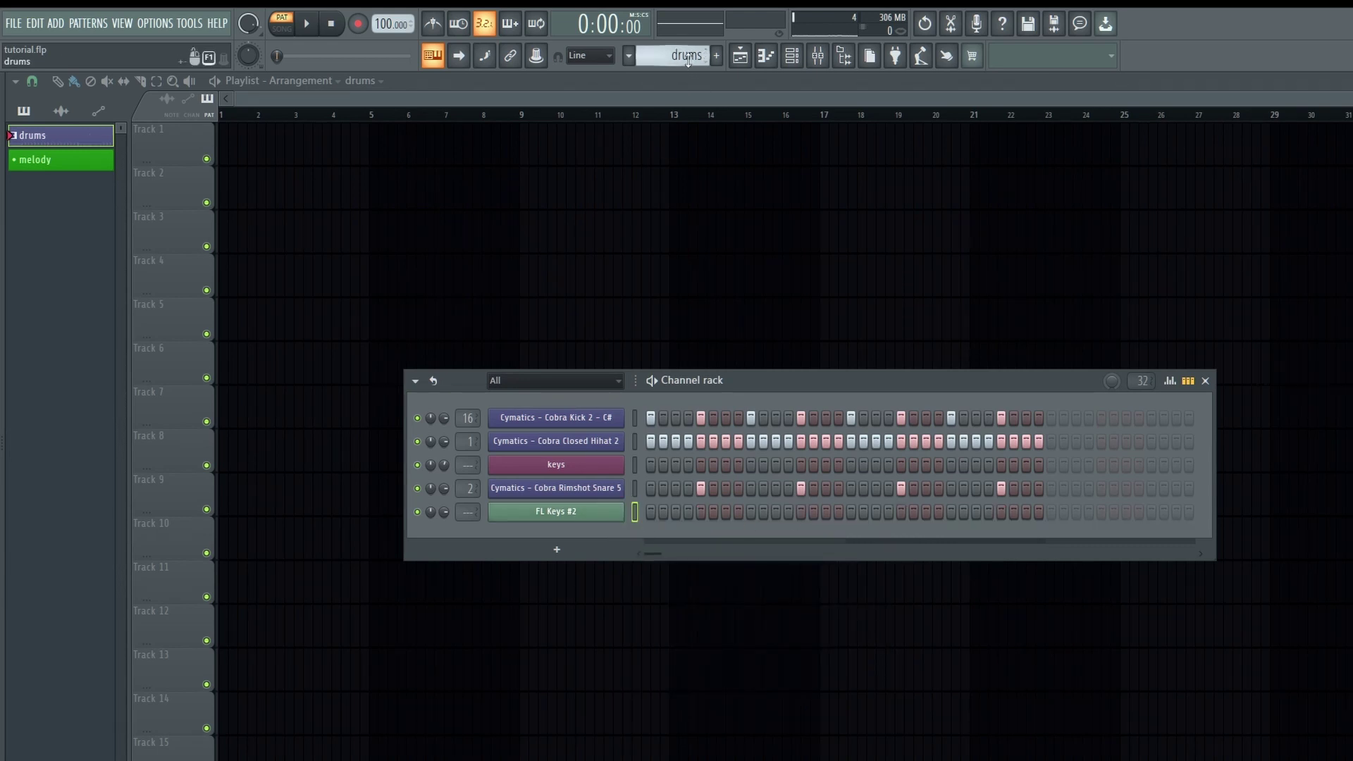
pyautogui.scroll(-1, 688, 62)
pyautogui.rightClick(620, 512)
pyautogui.moveTo(707, 623)
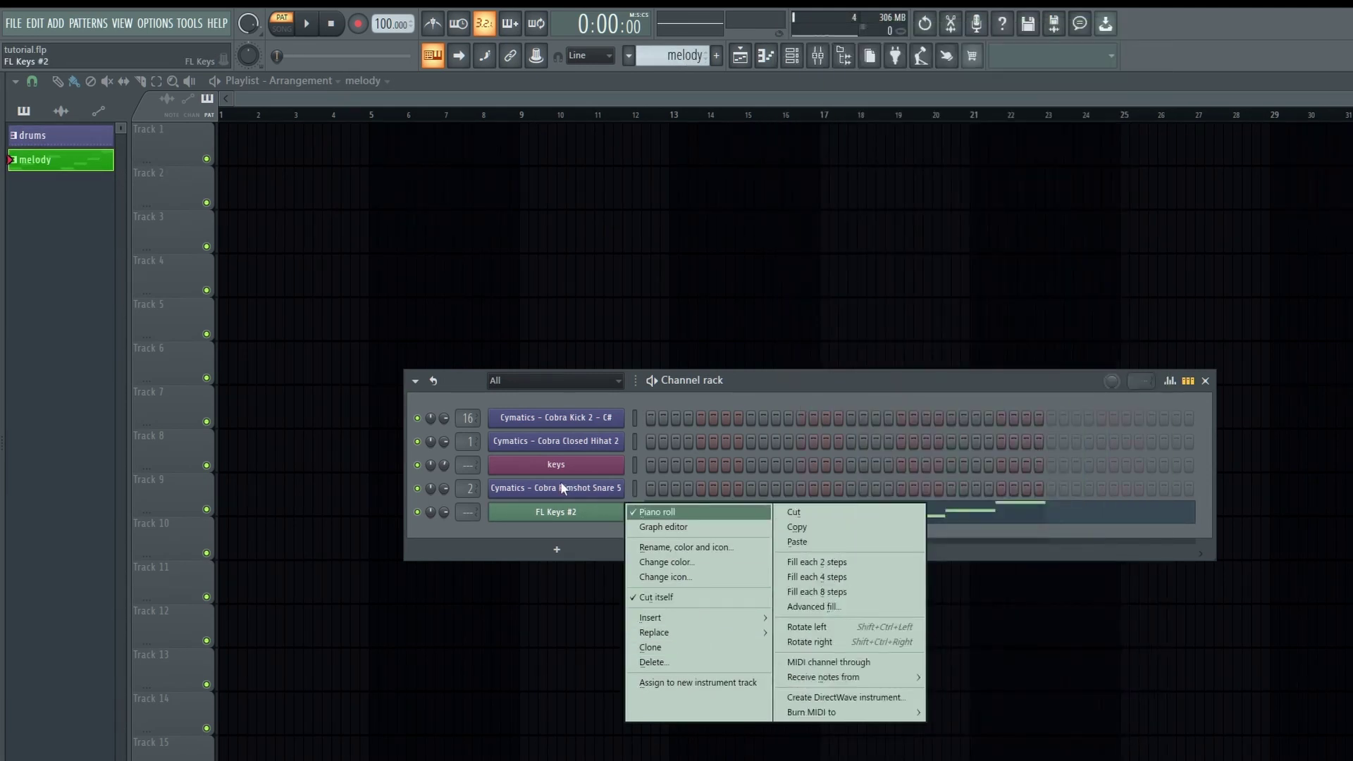
# Step: Examine the Insert, Replace and Clone options of the FL Keys #2 channel and move the Channel rack higher
pyautogui.rightClick(557, 511)
pyautogui.rightClick(576, 510)
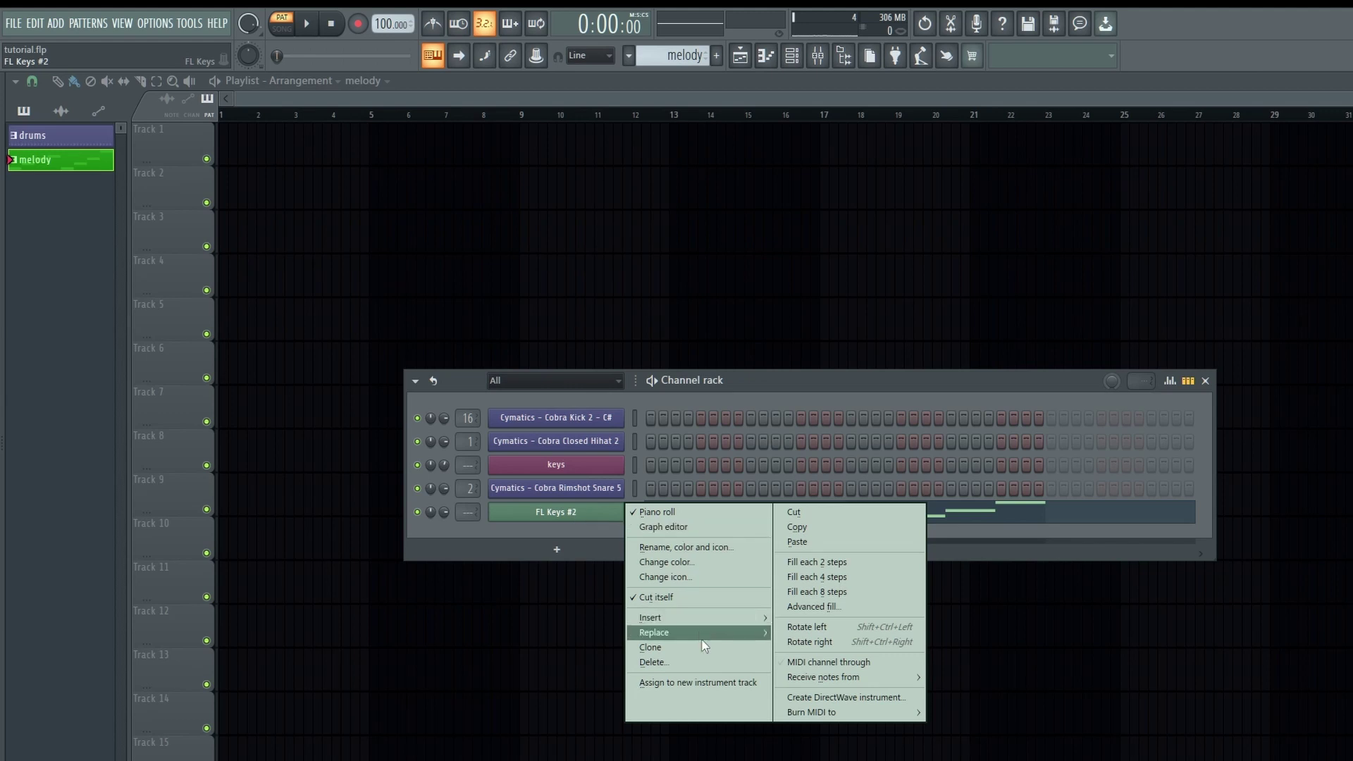
pyautogui.moveTo(705, 637)
pyautogui.click(770, 381)
pyautogui.moveTo(772, 380); pyautogui.dragTo(779, 287)
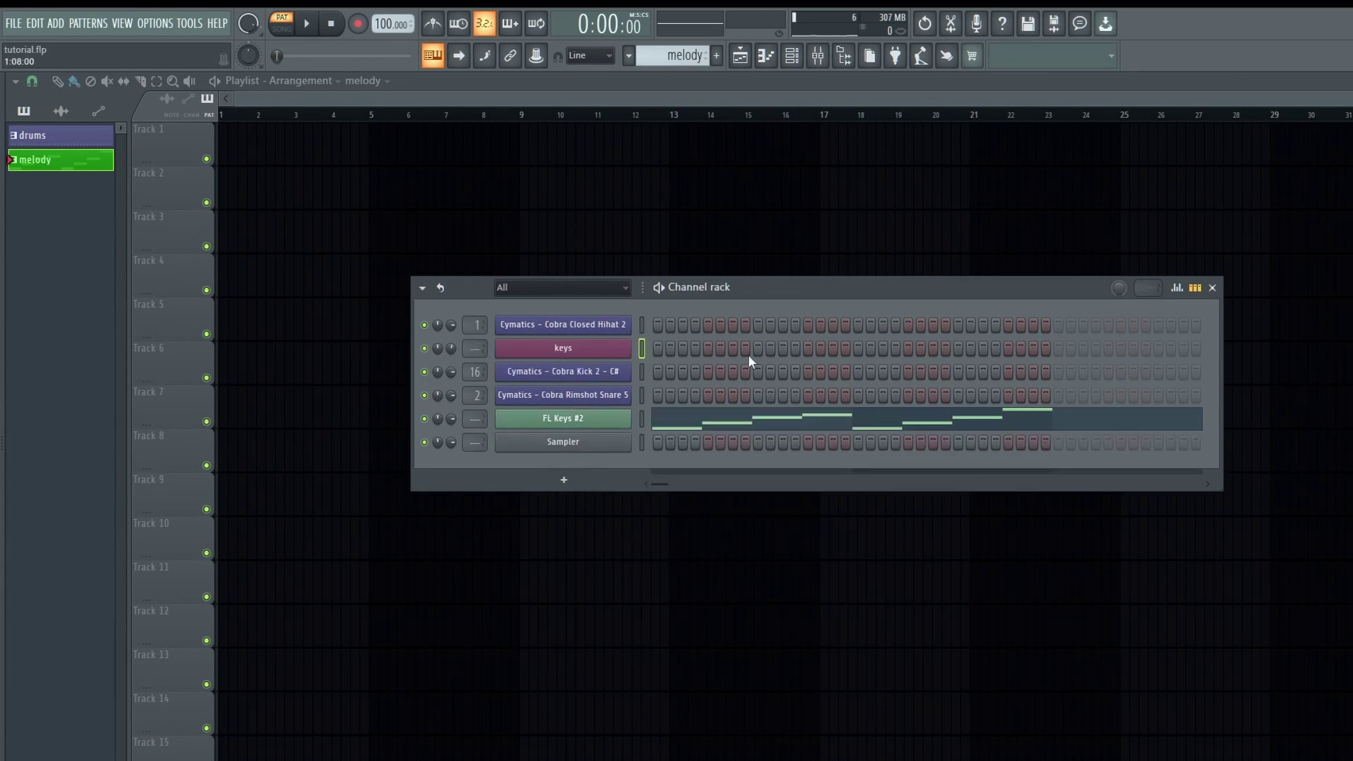
# Step: Select the Cobra Kick 2 and Rimshot Snare 5 channels and move them up one place, above the keys channel
pyautogui.rightClick(641, 375)
pyautogui.click(642, 378)
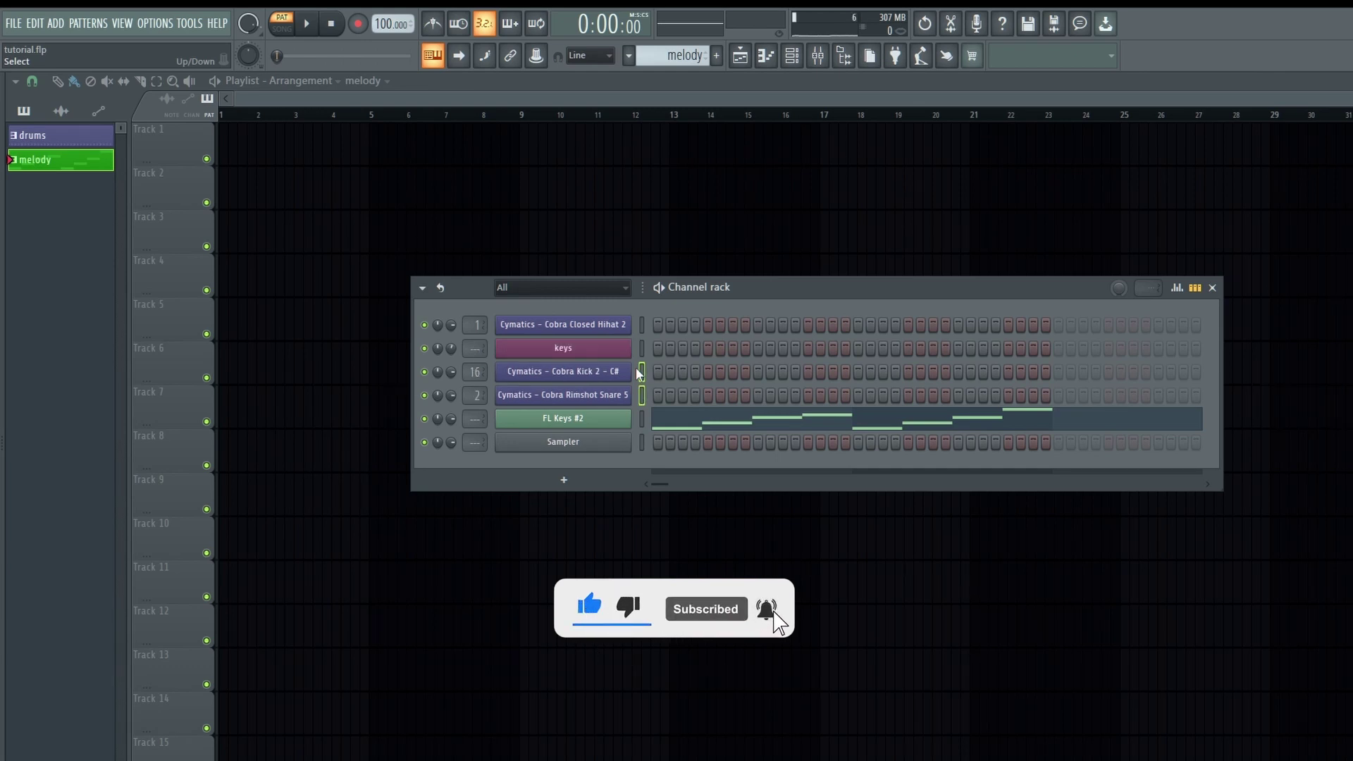
pyautogui.hotkey('alt', 'Up')
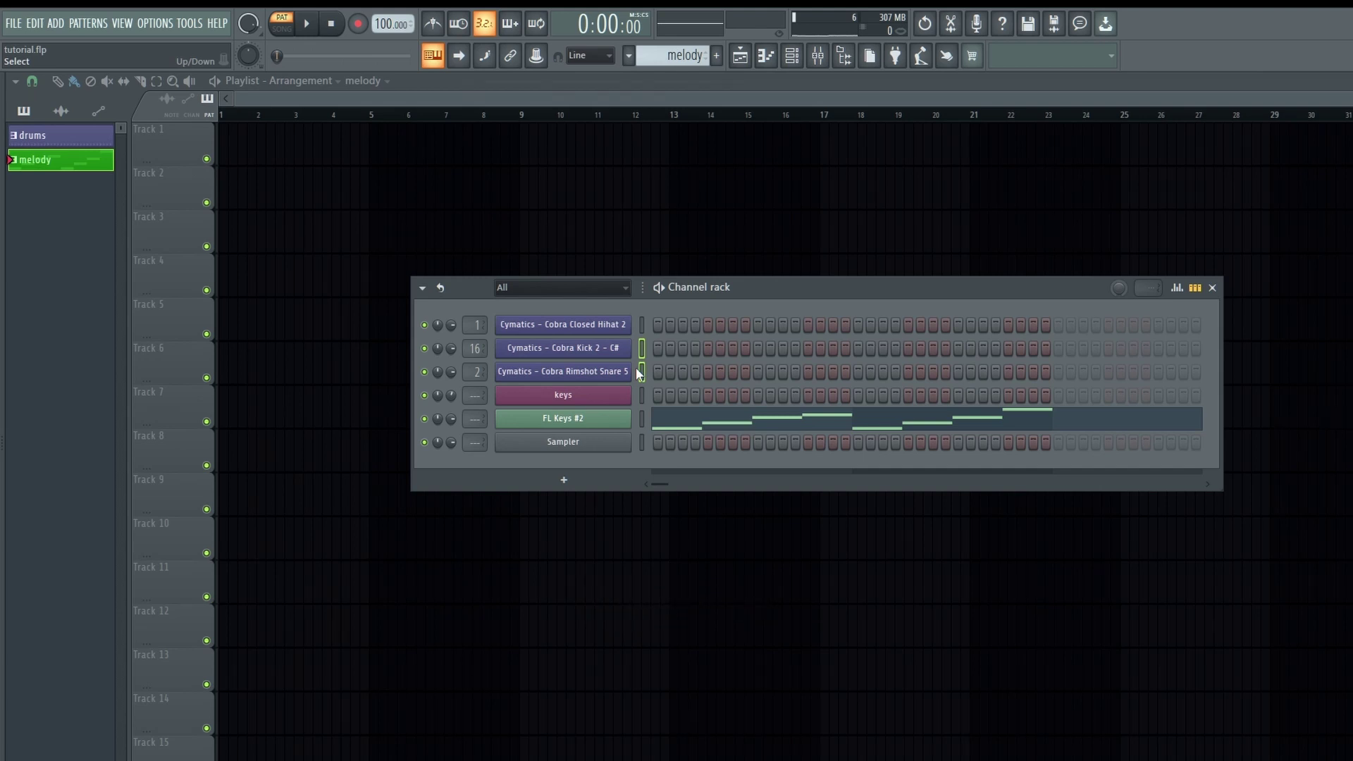
# Step: Move the two selected channels down two places and back up again
pyautogui.hotkey('alt', 'Down')
pyautogui.hotkey('alt', 'Down')
pyautogui.hotkey('alt', 'Up')
pyautogui.hotkey('alt', 'Up')
# Step: Examine the channel options of the Sampler and FL Keys #2 channels, leaving FL Keys #2 selected
pyautogui.rightClick(535, 444)
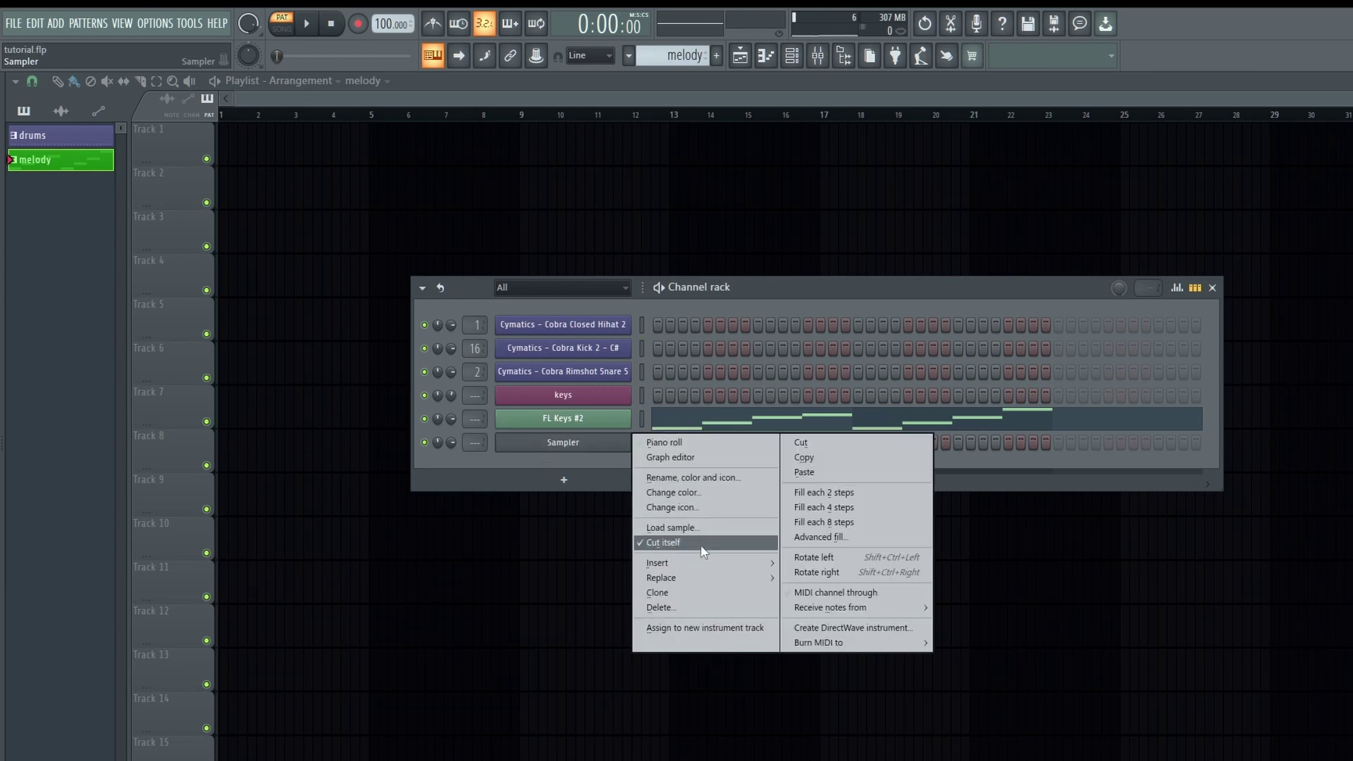
pyautogui.click(557, 440)
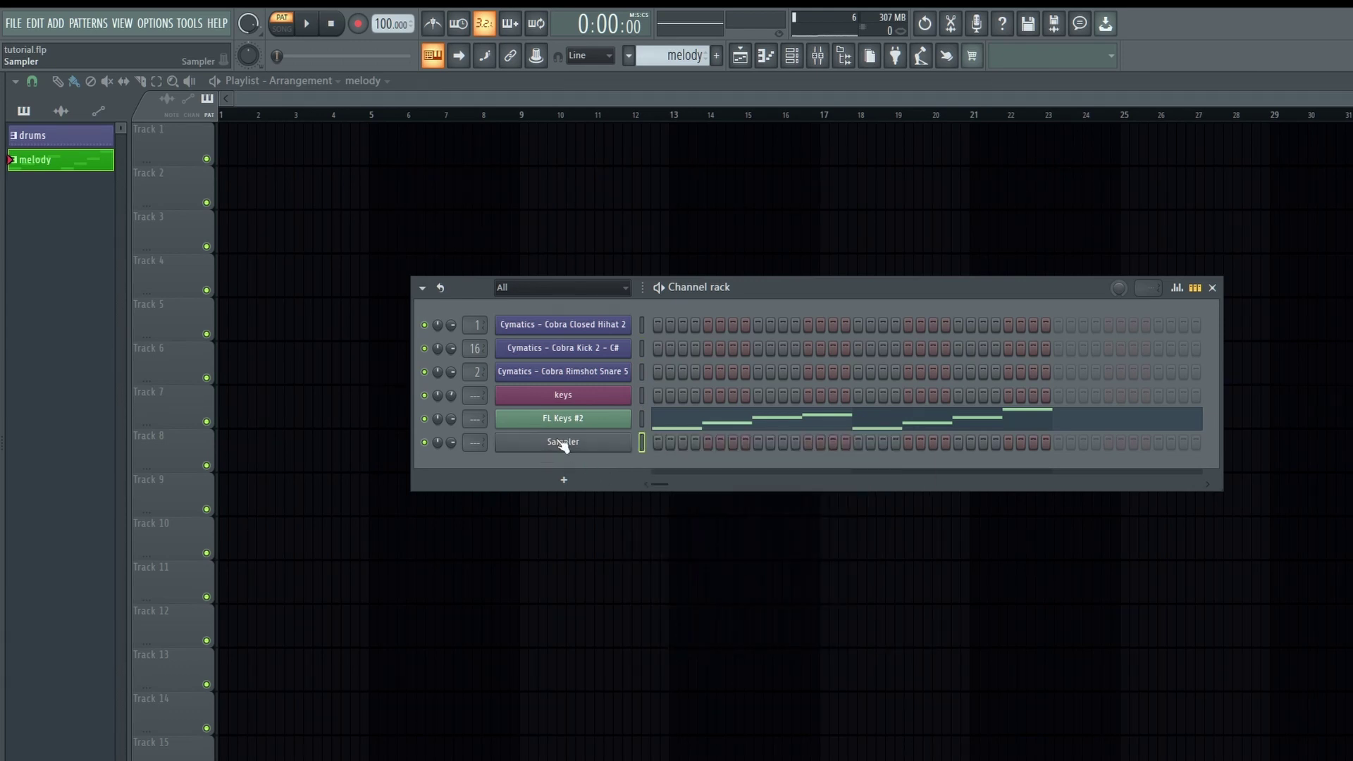
pyautogui.rightClick(561, 419)
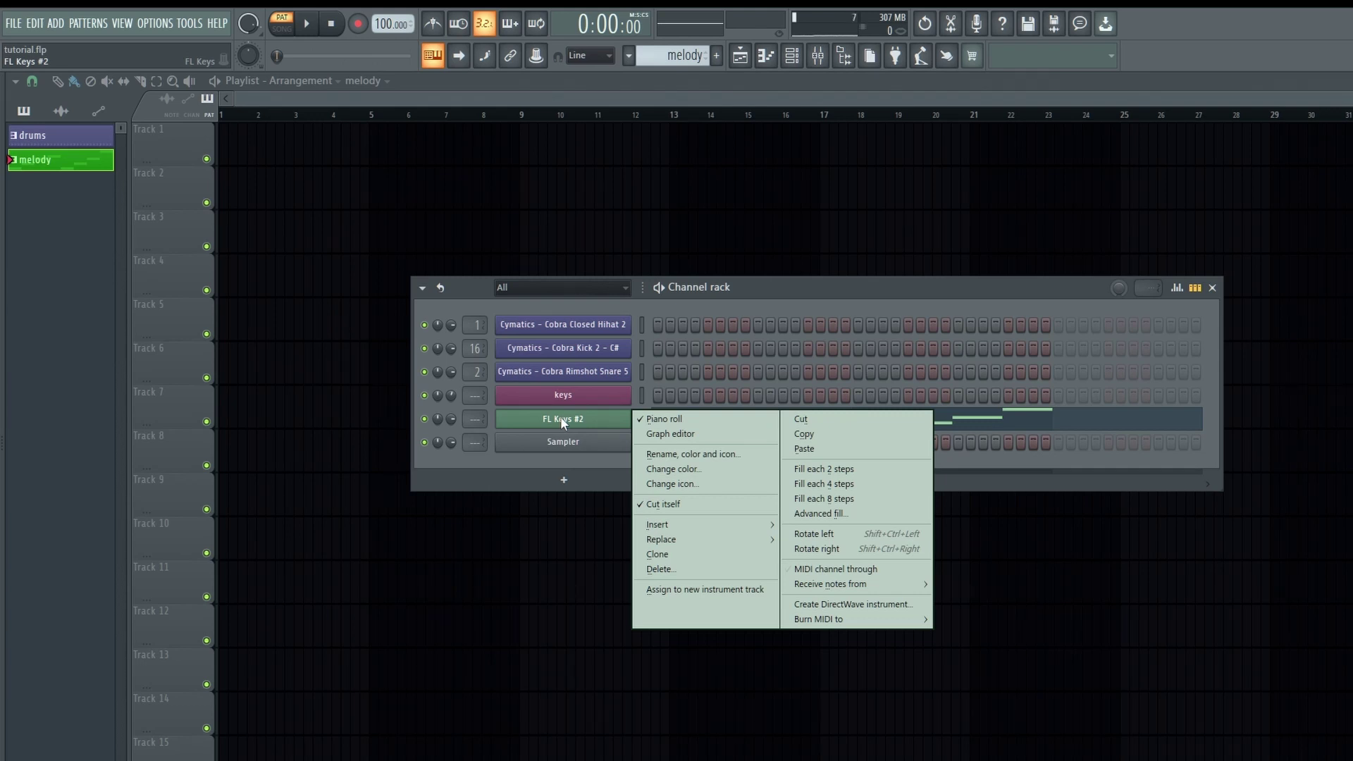
pyautogui.click(885, 735)
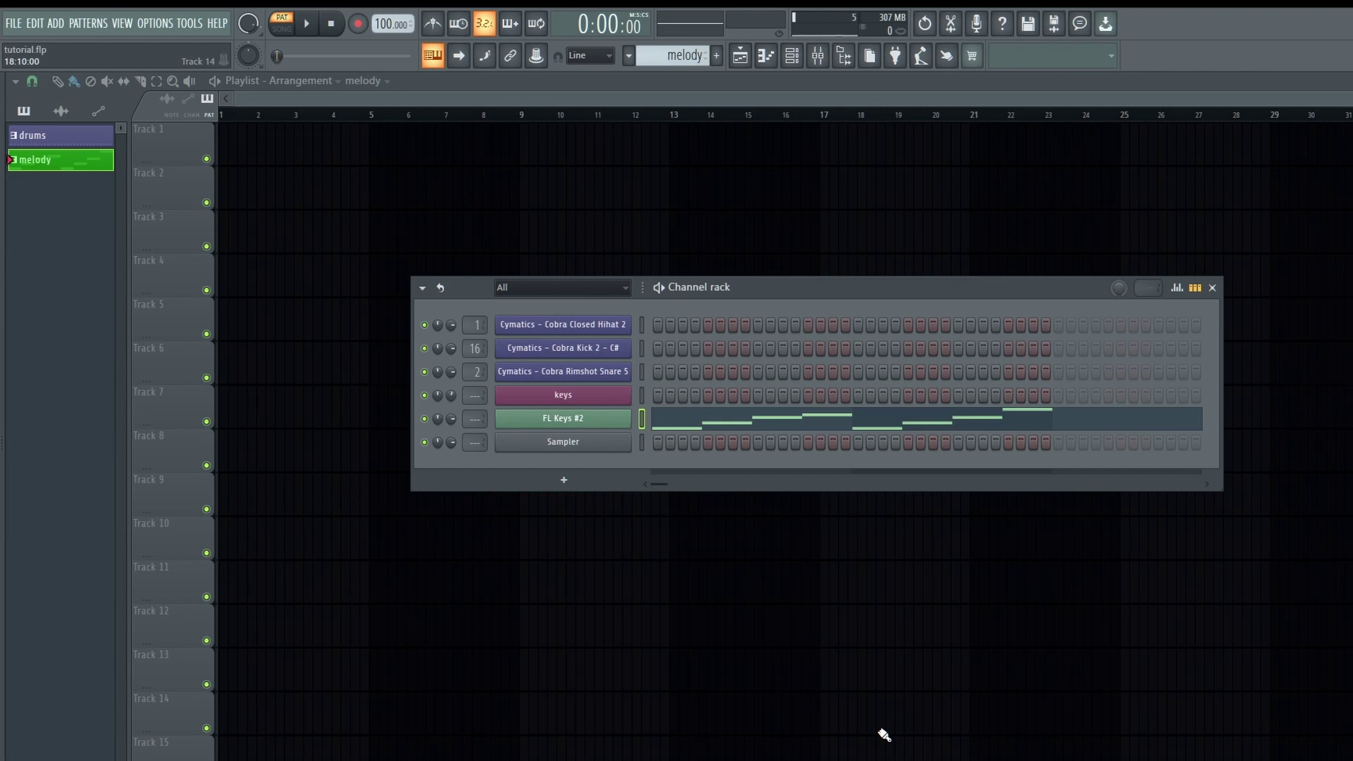
# Step: Zip the FL Keys #2 channel into a thin strip in the Channel rack and undo it
pyautogui.hotkey('alt', 'Delete')
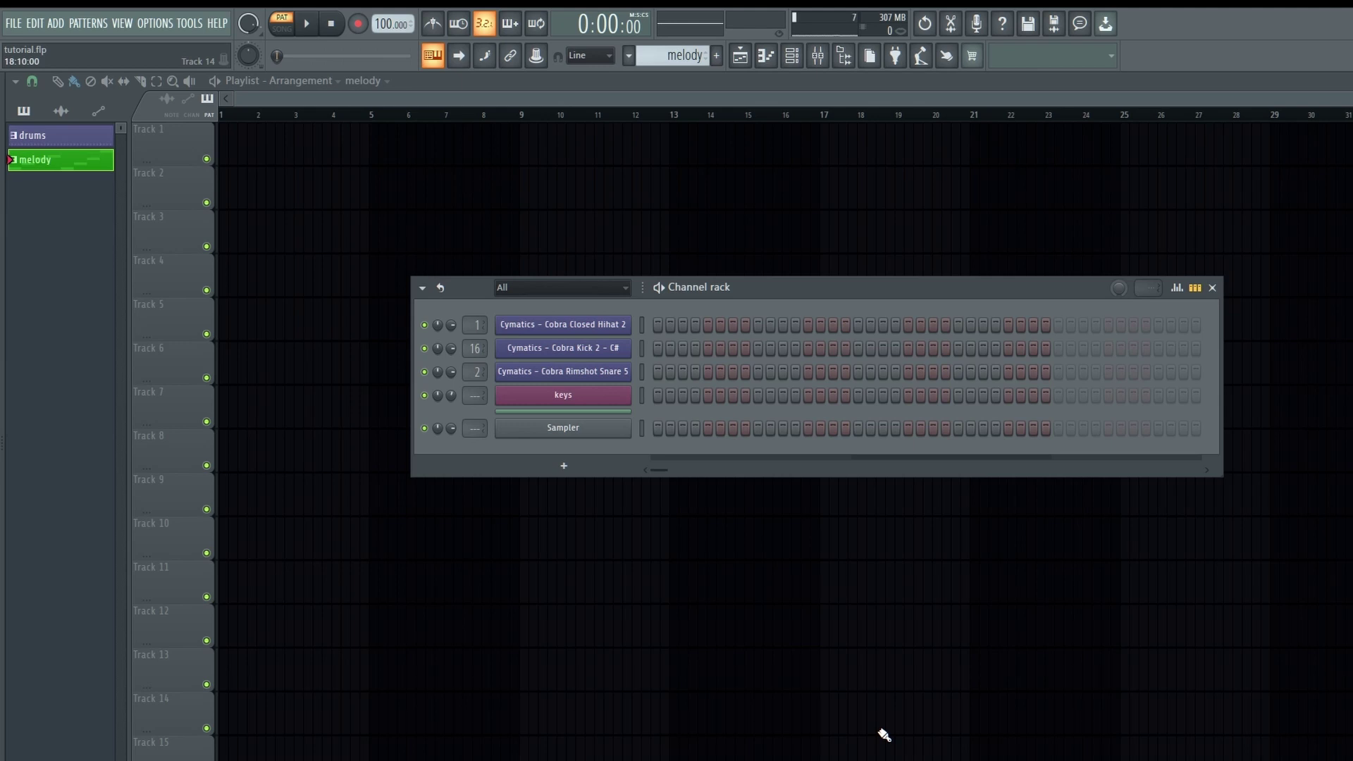
pyautogui.hotkey('ctrl', 'z')
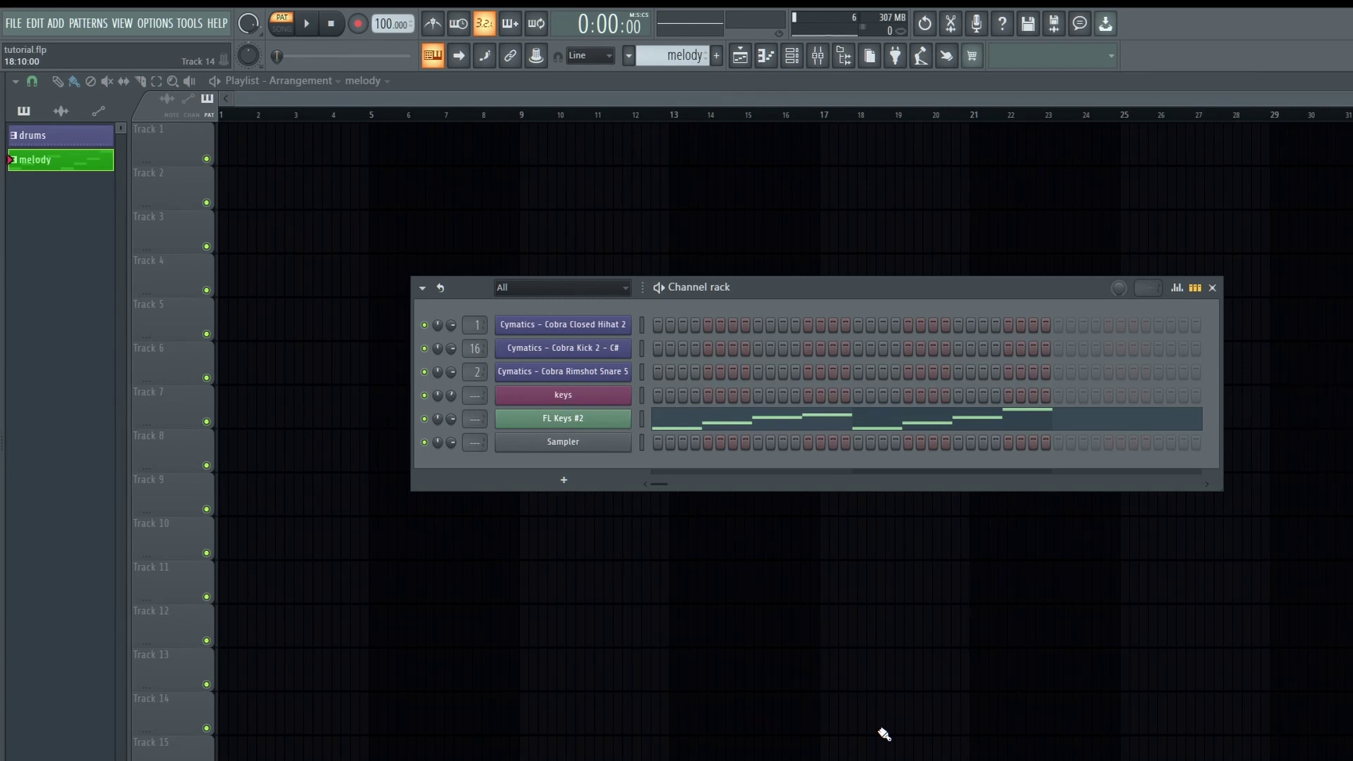
# Step: Examine the pattern options and the pattern list, and hide the Channel rack to clear the playlist
pyautogui.click(631, 61)
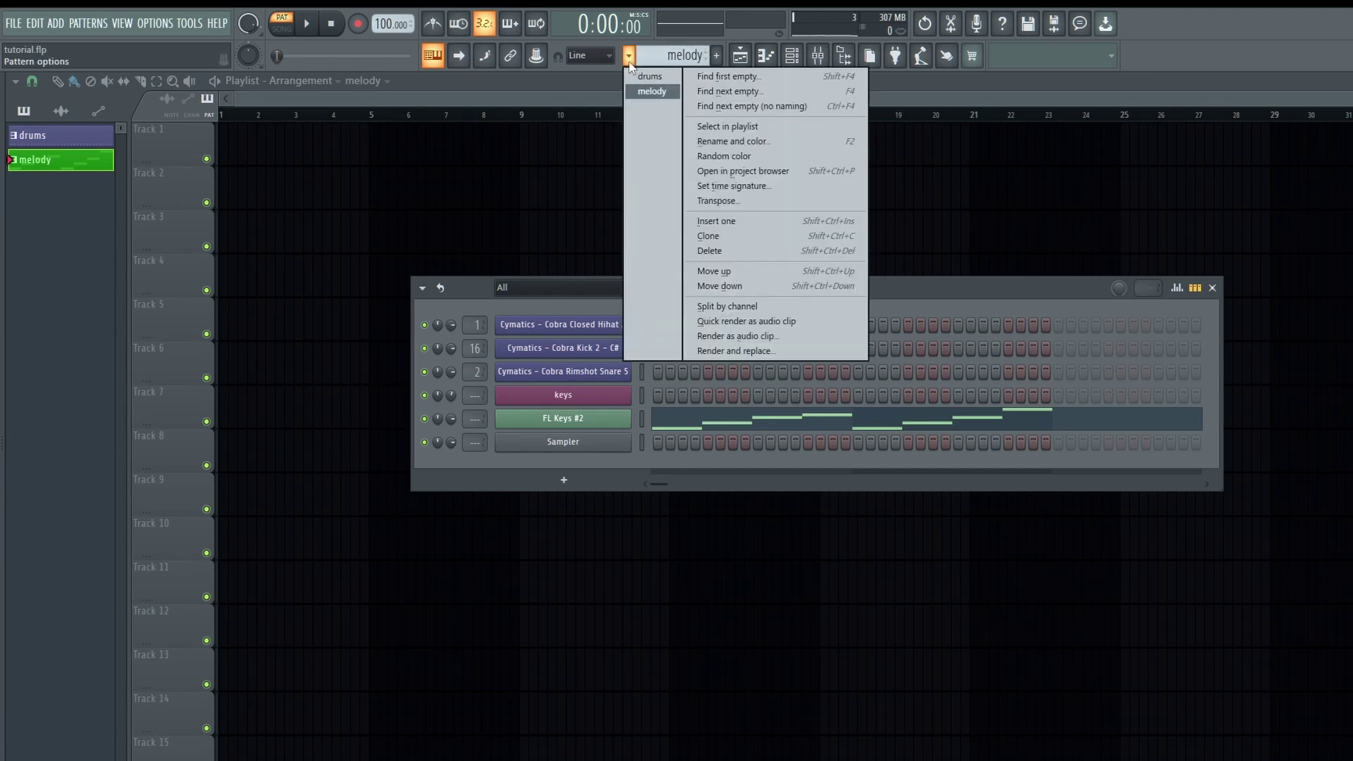
pyautogui.click(523, 107)
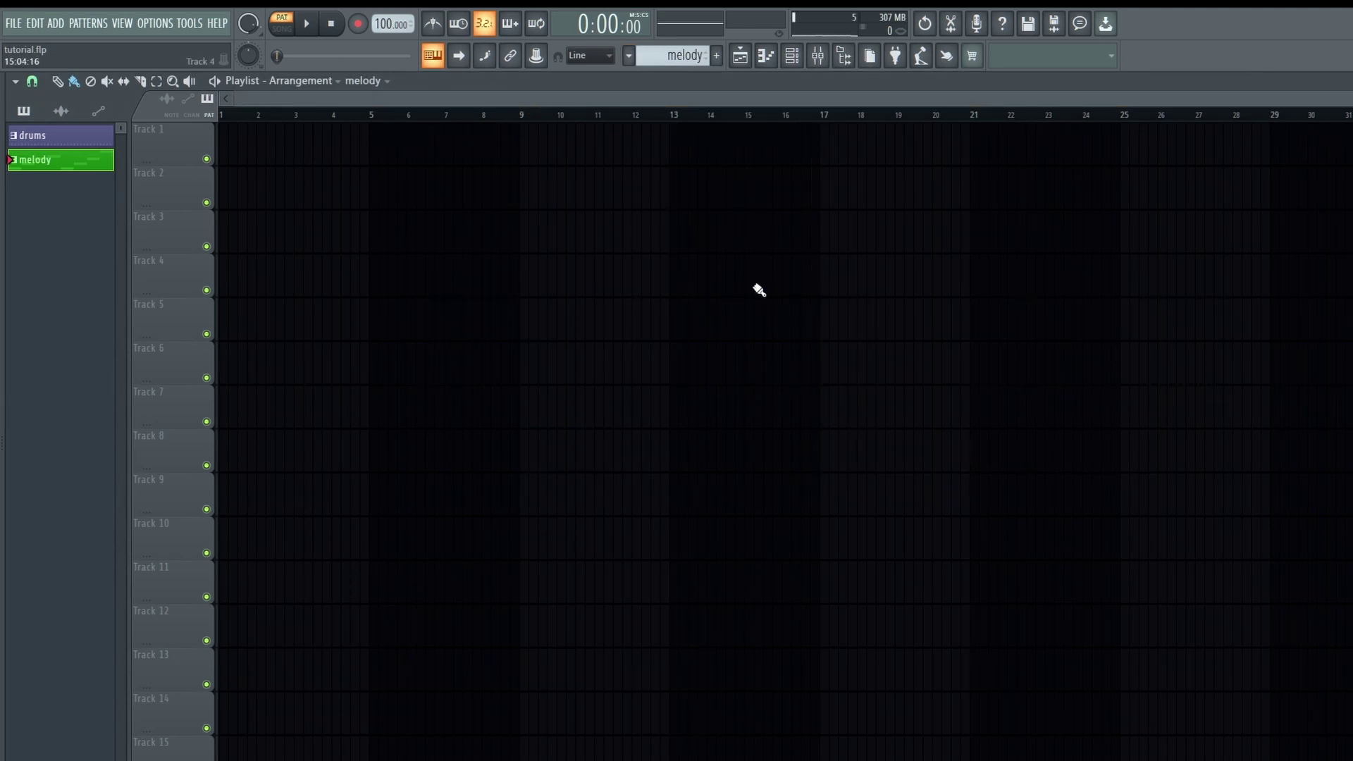
pyautogui.click(630, 61)
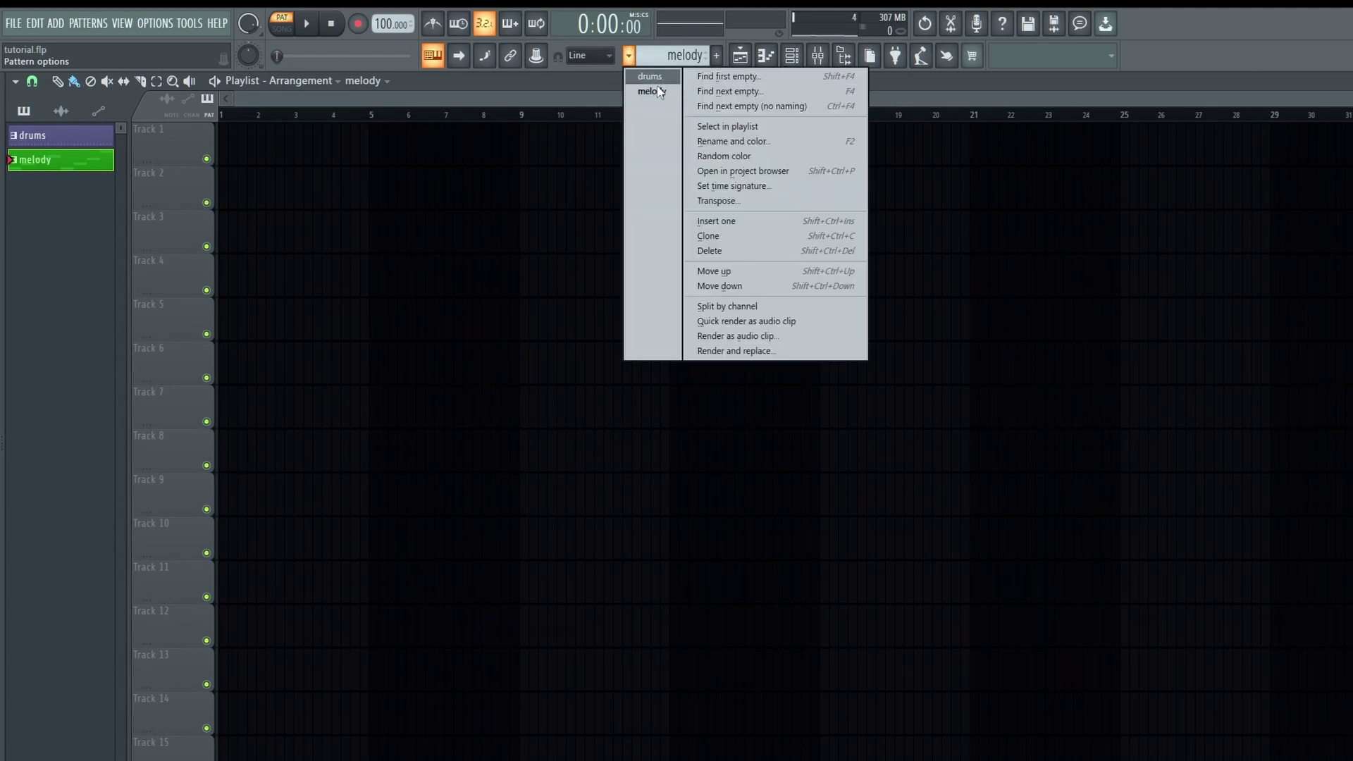
pyautogui.click(630, 58)
# Step: Pick the drums pattern and place its clip on playlist Track 1, starting at bar 1
pyautogui.click(630, 59)
pyautogui.click(642, 76)
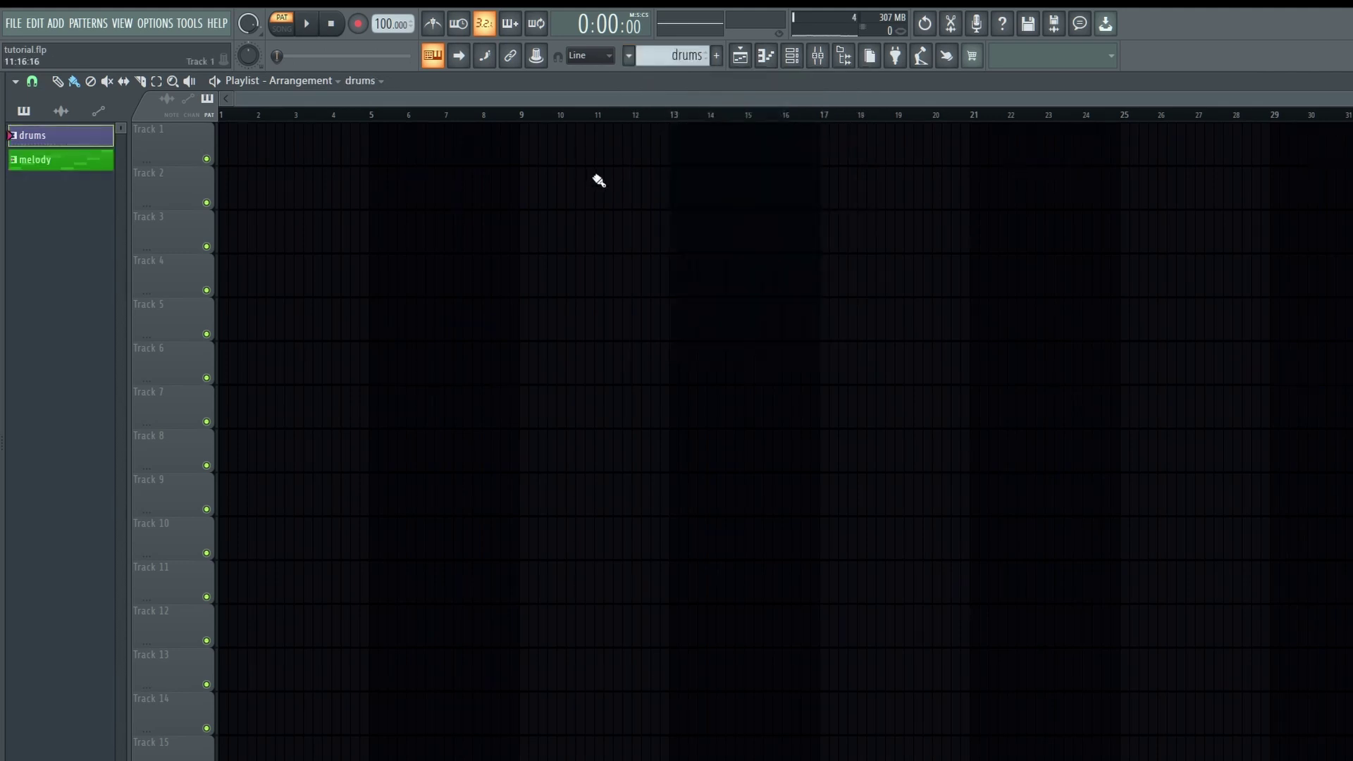
pyautogui.click(293, 160)
pyautogui.moveTo(308, 148); pyautogui.dragTo(230, 151)
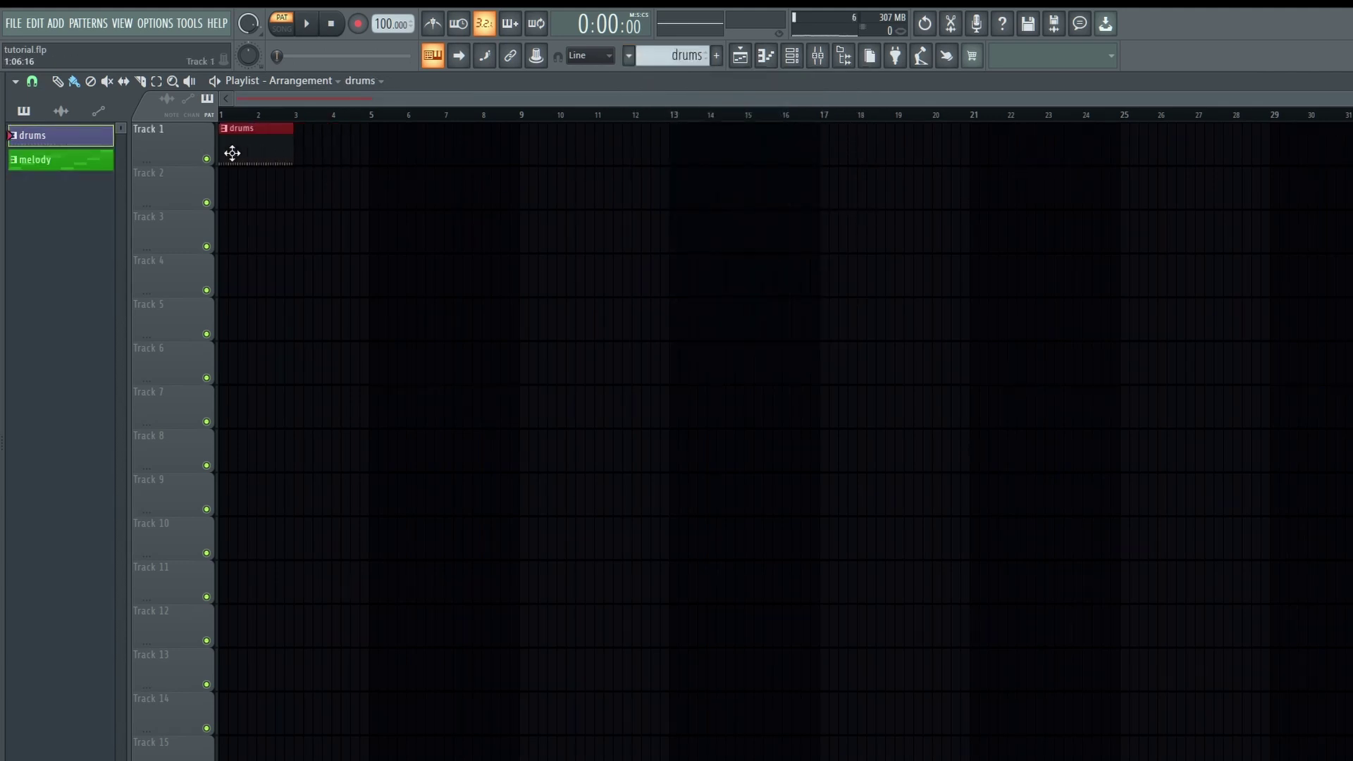
# Step: Pick the melody pattern and place its clip on playlist Track 4, starting at bar 1
pyautogui.click(628, 56)
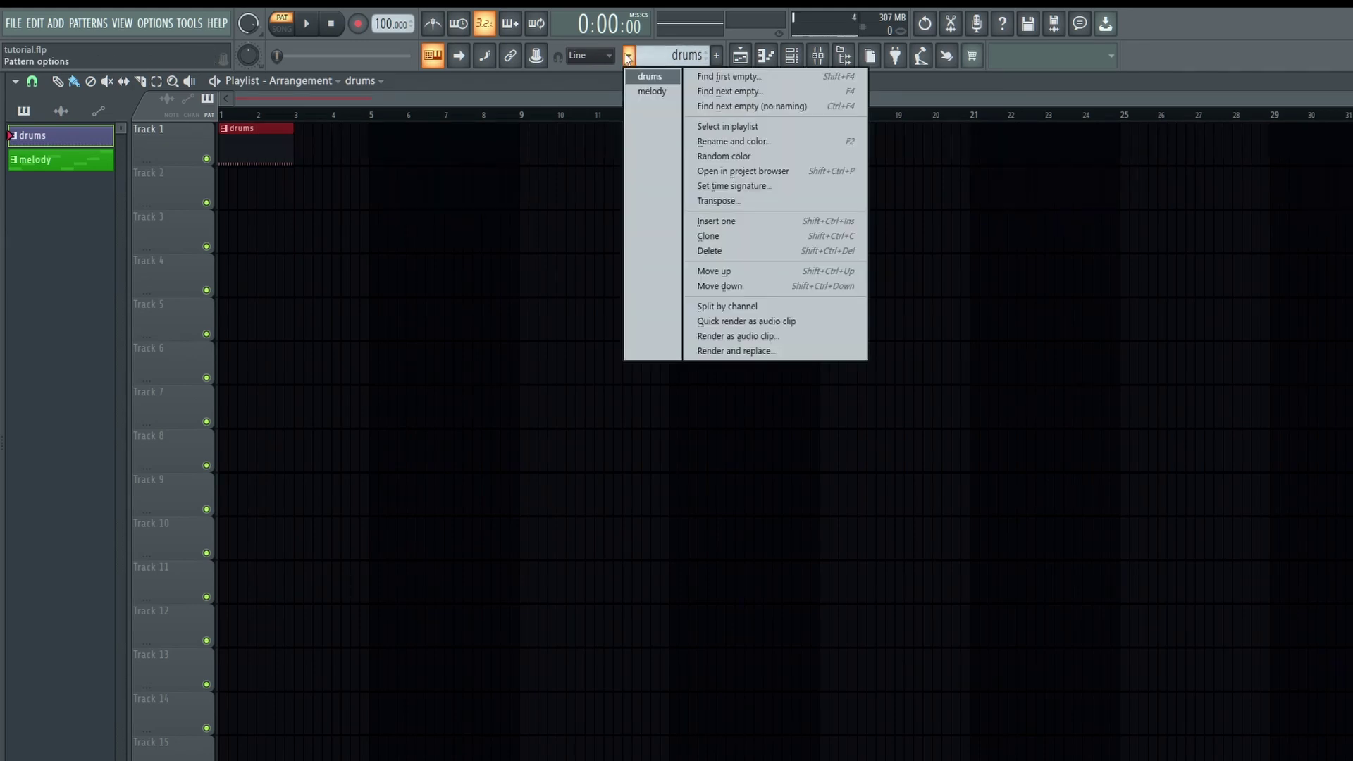
pyautogui.click(629, 96)
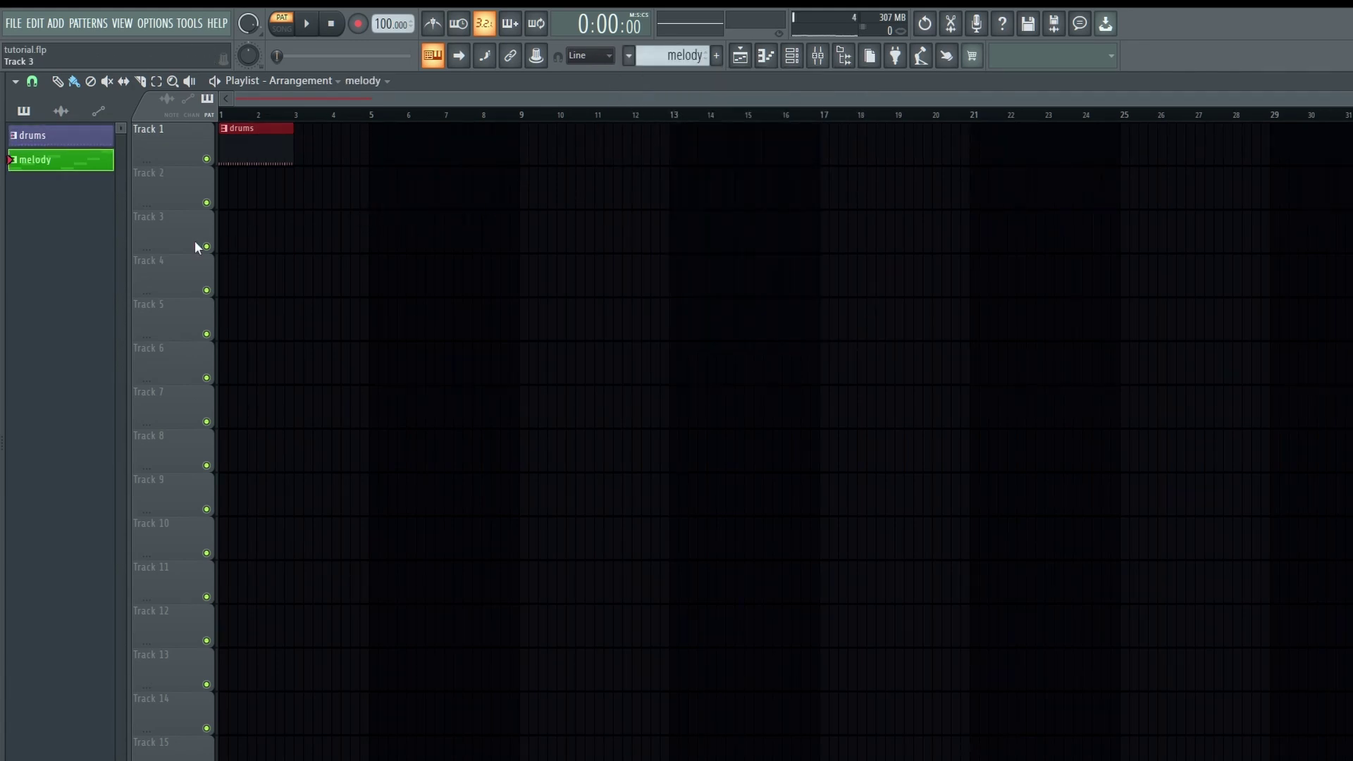
pyautogui.click(251, 205)
pyautogui.moveTo(271, 210); pyautogui.dragTo(233, 282)
# Step: Make drums the current pattern from its playlist clip and show the Channel rack clear of the clips
pyautogui.click(243, 137)
pyautogui.click(794, 56)
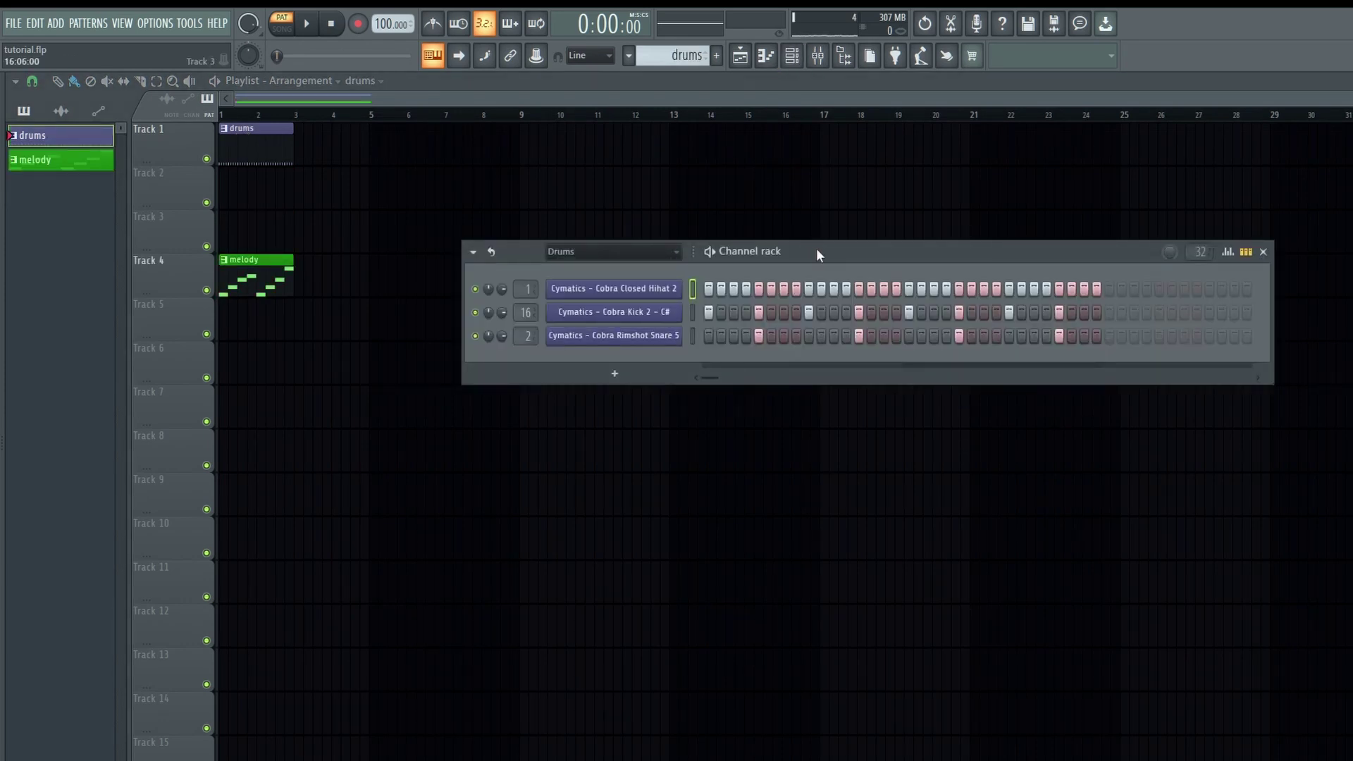
pyautogui.moveTo(816, 251); pyautogui.dragTo(889, 213)
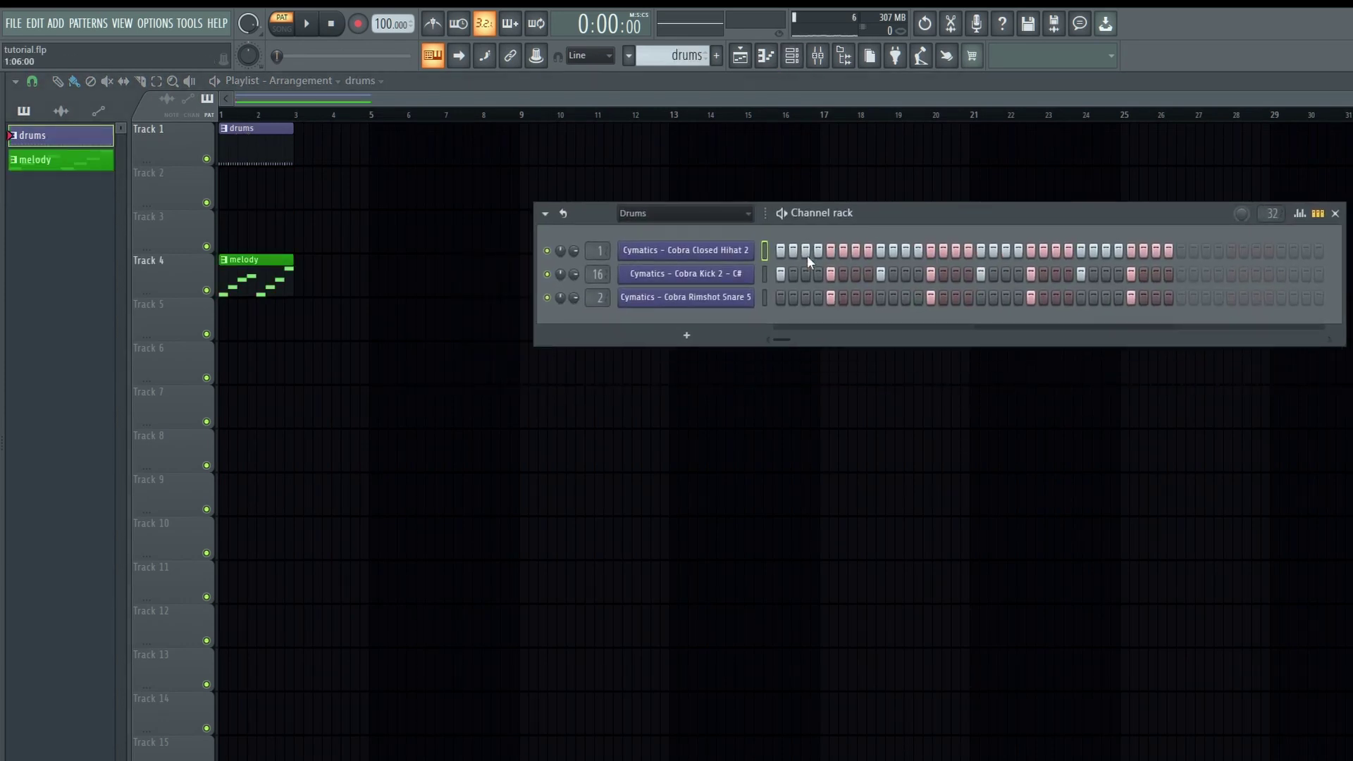
# Step: Open the Cobra Closed Hihat 2 sampler settings and place their window directly below the Channel rack
pyautogui.click(683, 252)
pyautogui.moveTo(246, 88); pyautogui.dragTo(794, 385)
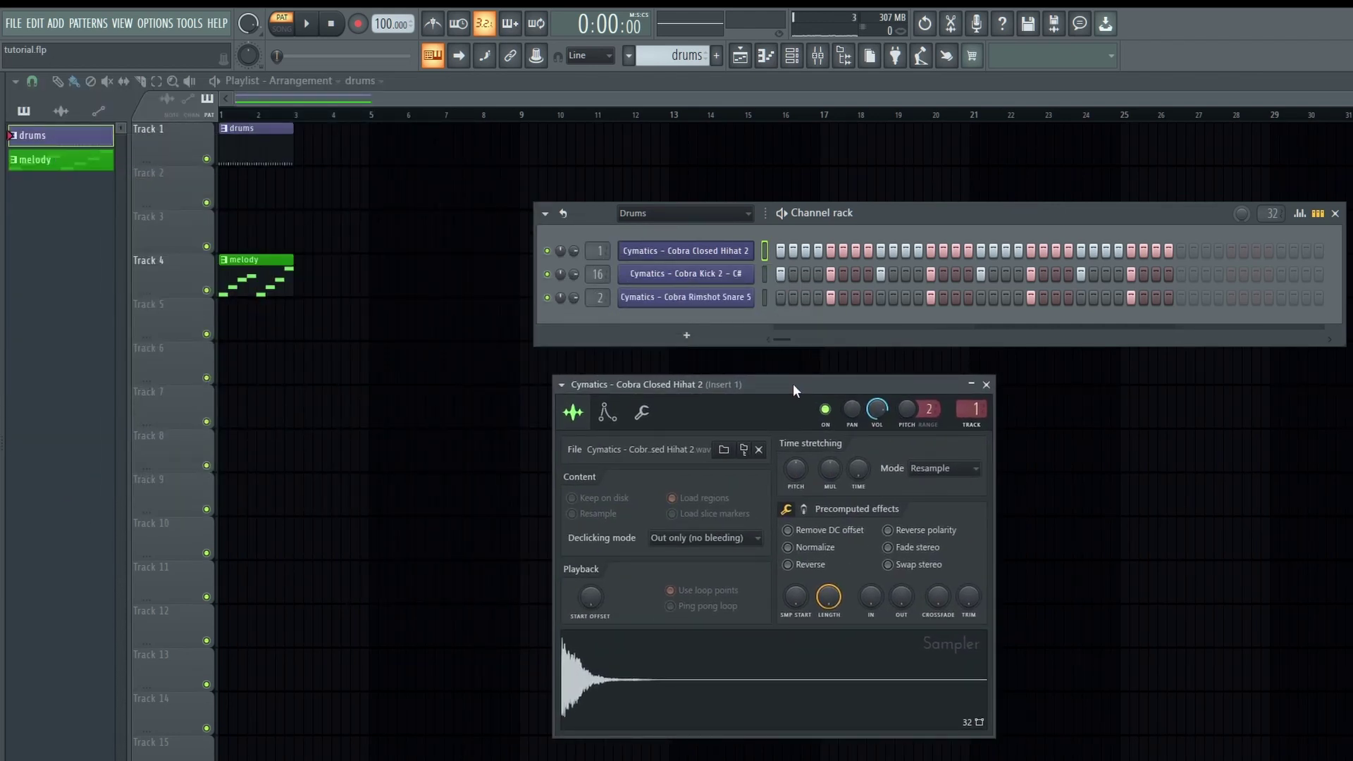
pyautogui.moveTo(793, 383); pyautogui.dragTo(772, 359)
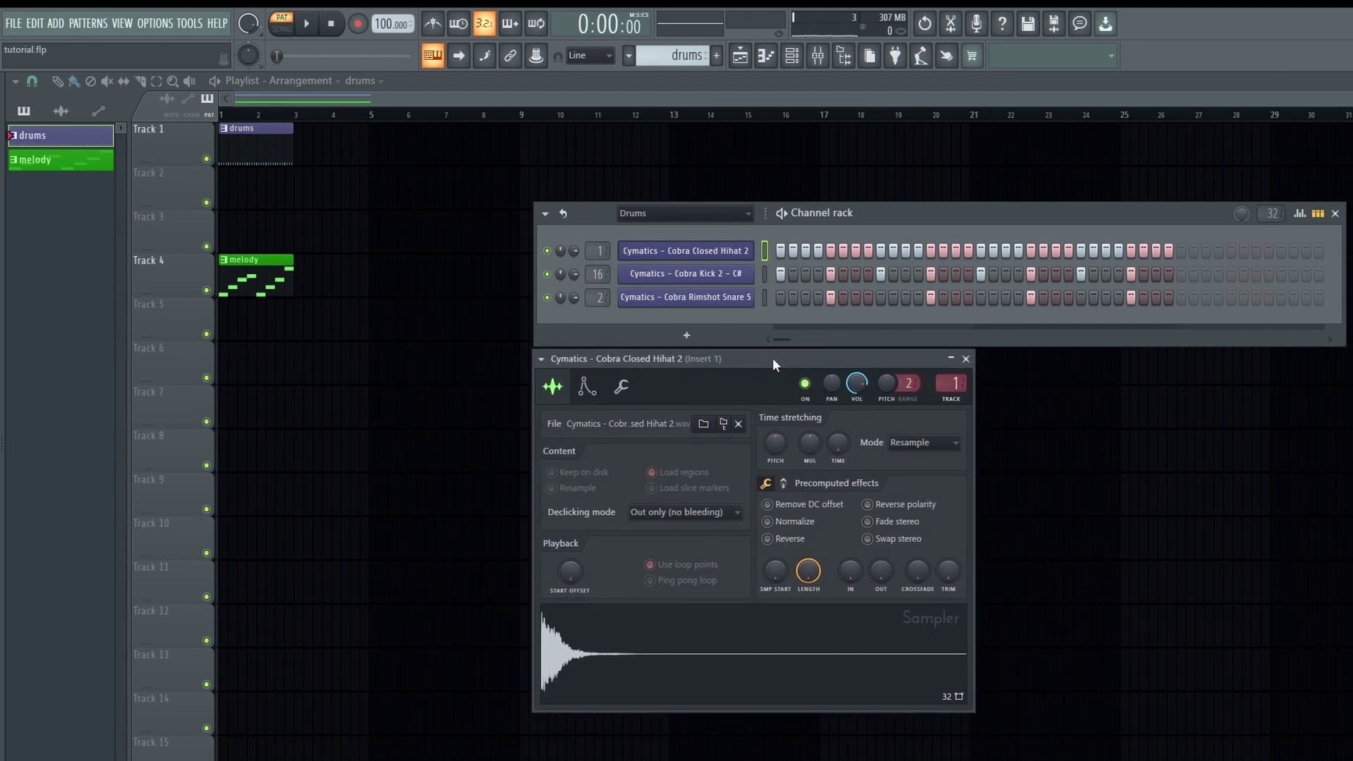
pyautogui.moveTo(932, 212); pyautogui.dragTo(929, 213)
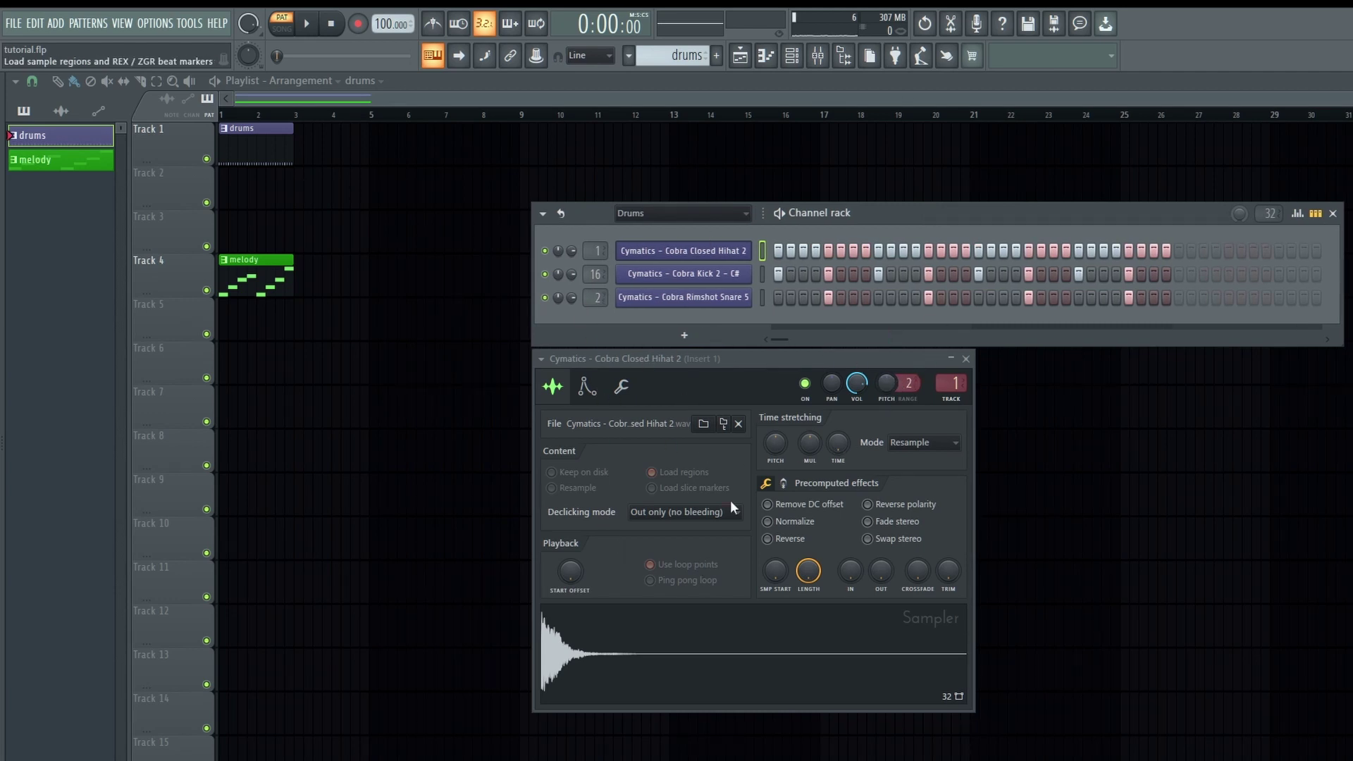
pyautogui.moveTo(859, 387); pyautogui.dragTo(859, 404)
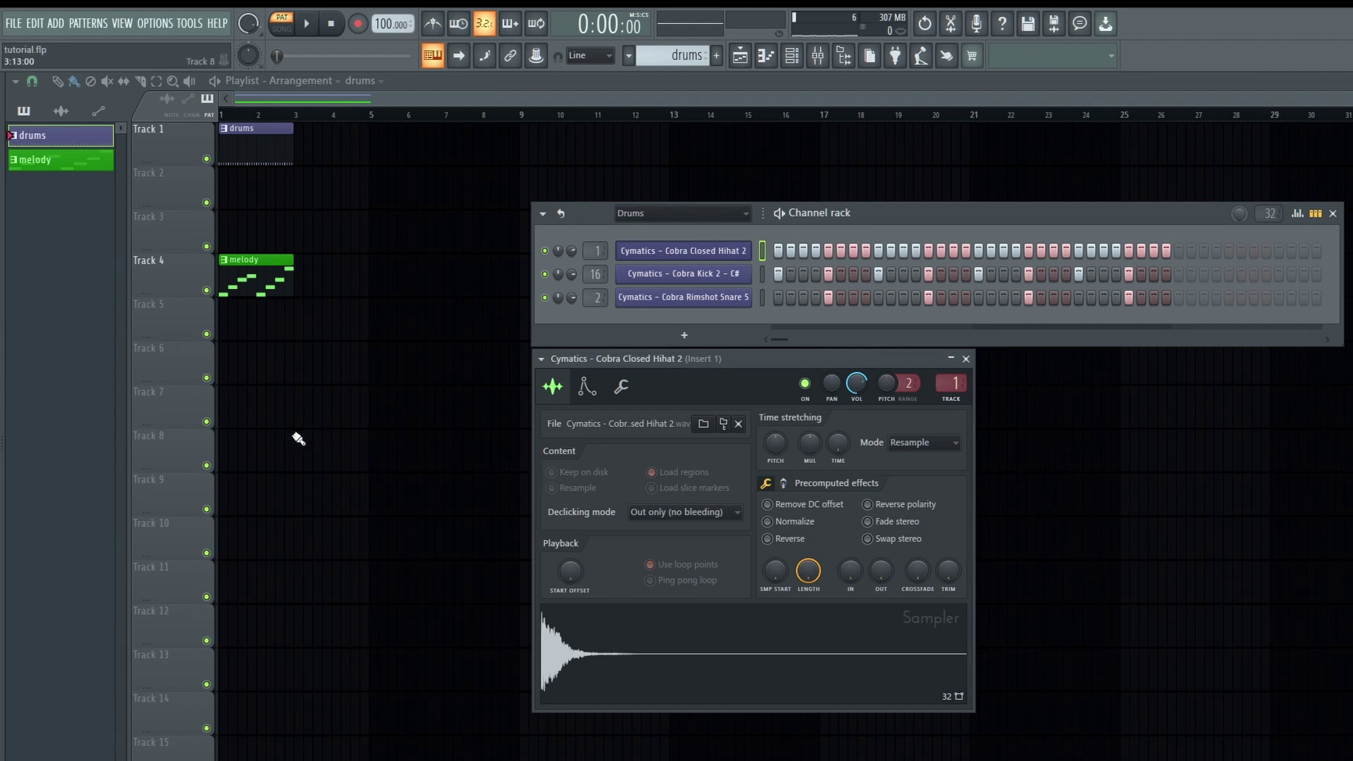
# Step: Widen the browser pane and locate the Closed Hihat 2 sample file in it
pyautogui.click(3, 437)
pyautogui.moveTo(193, 423)
pyautogui.mouseDown()
pyautogui.moveTo(212, 423)
pyautogui.moveTo(170, 423)
pyautogui.mouseUp()
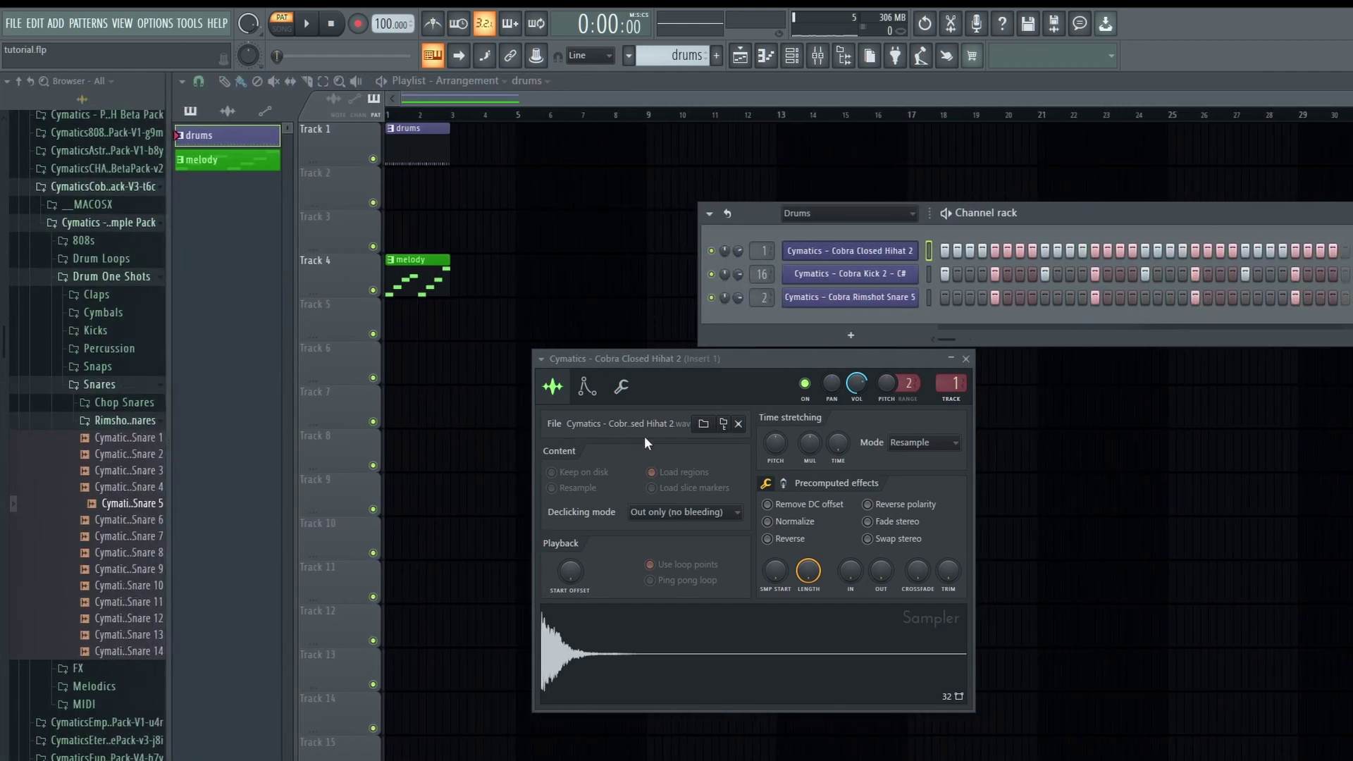
pyautogui.click(726, 428)
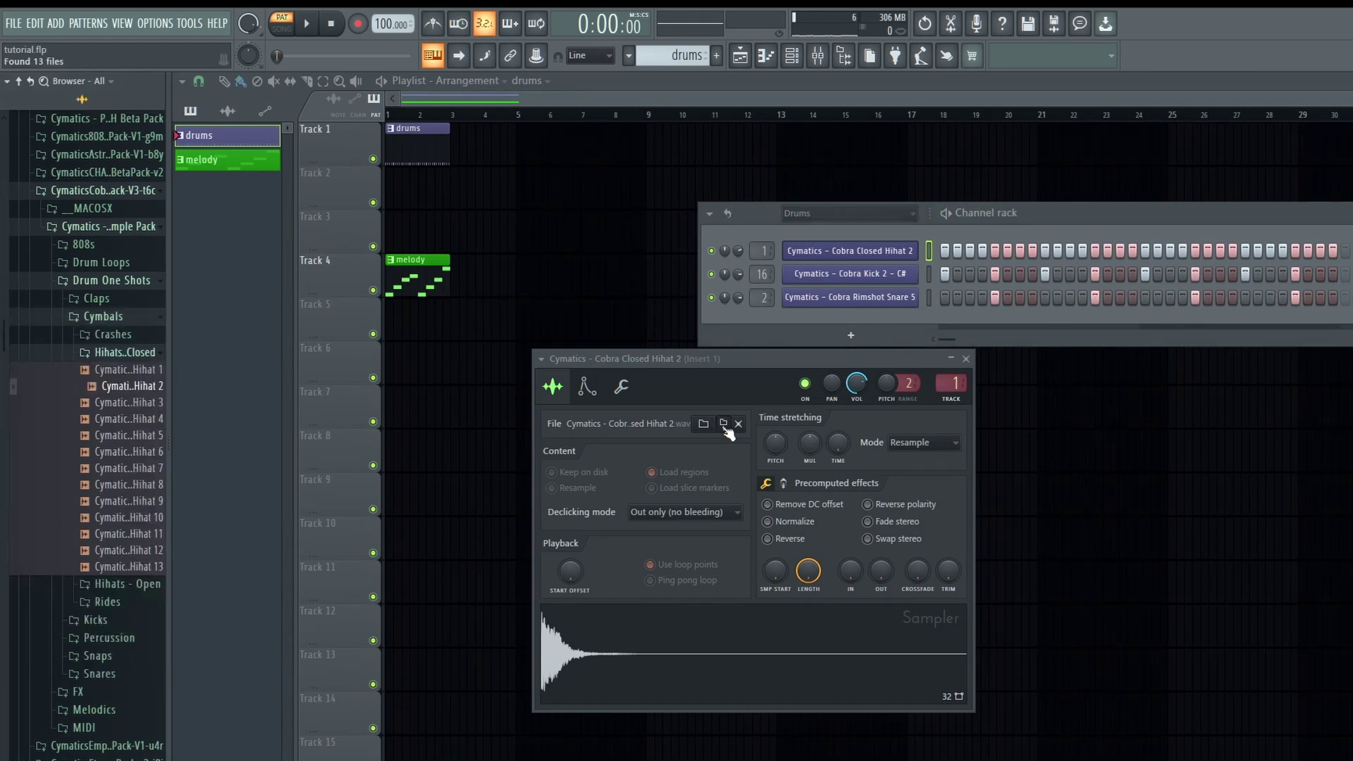
# Step: Examine the envelope and miscellaneous functions pages of the Closed Hihat 2 sampler
pyautogui.click(586, 388)
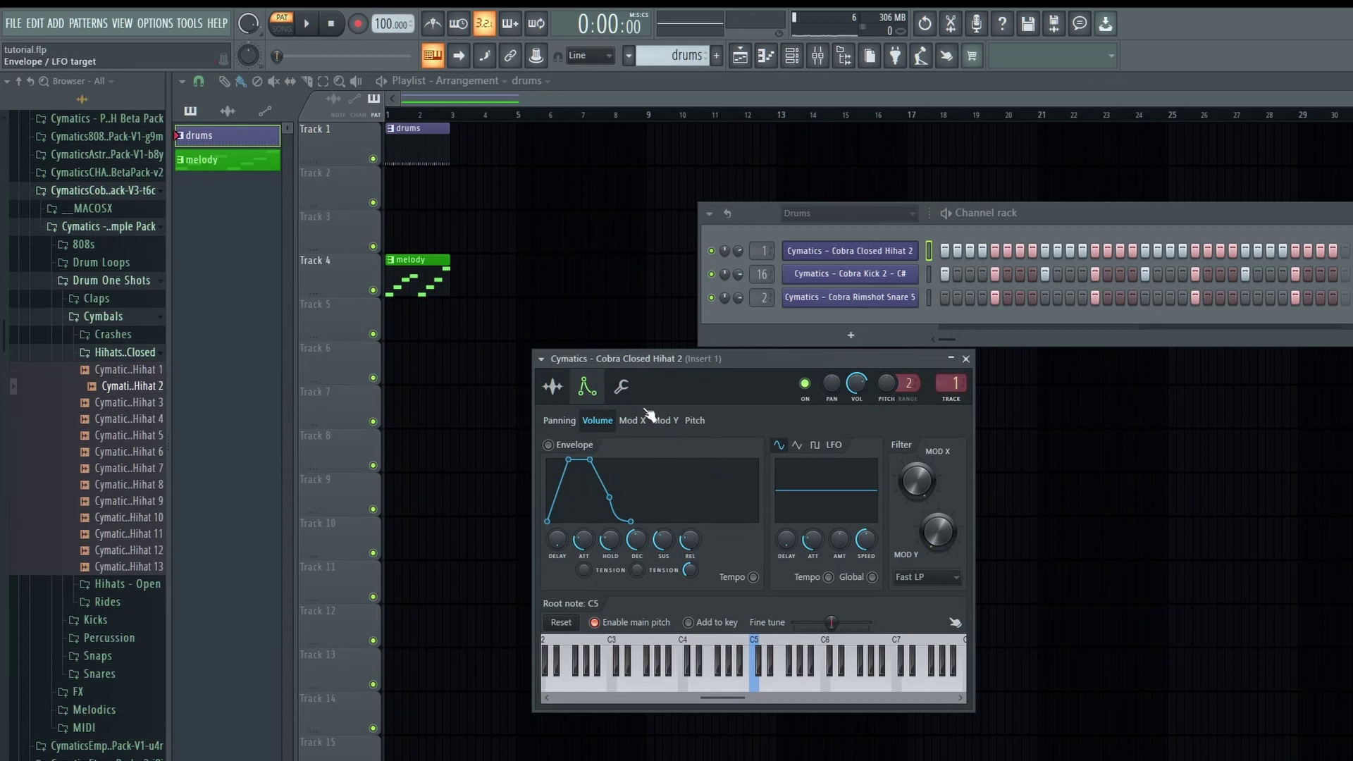
pyautogui.click(623, 386)
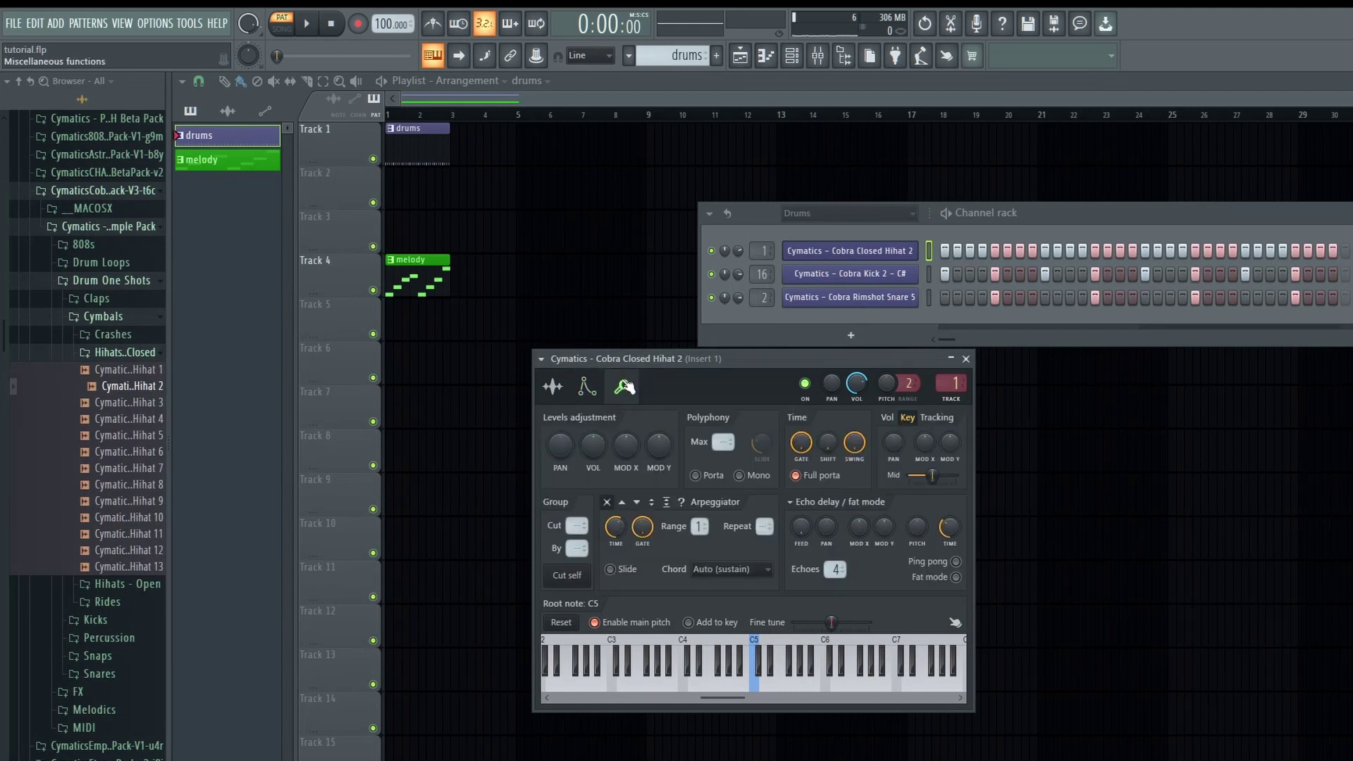
# Step: Set the Closed Hihat 2 sampler's root note to C4 and return it to C5
pyautogui.click(586, 388)
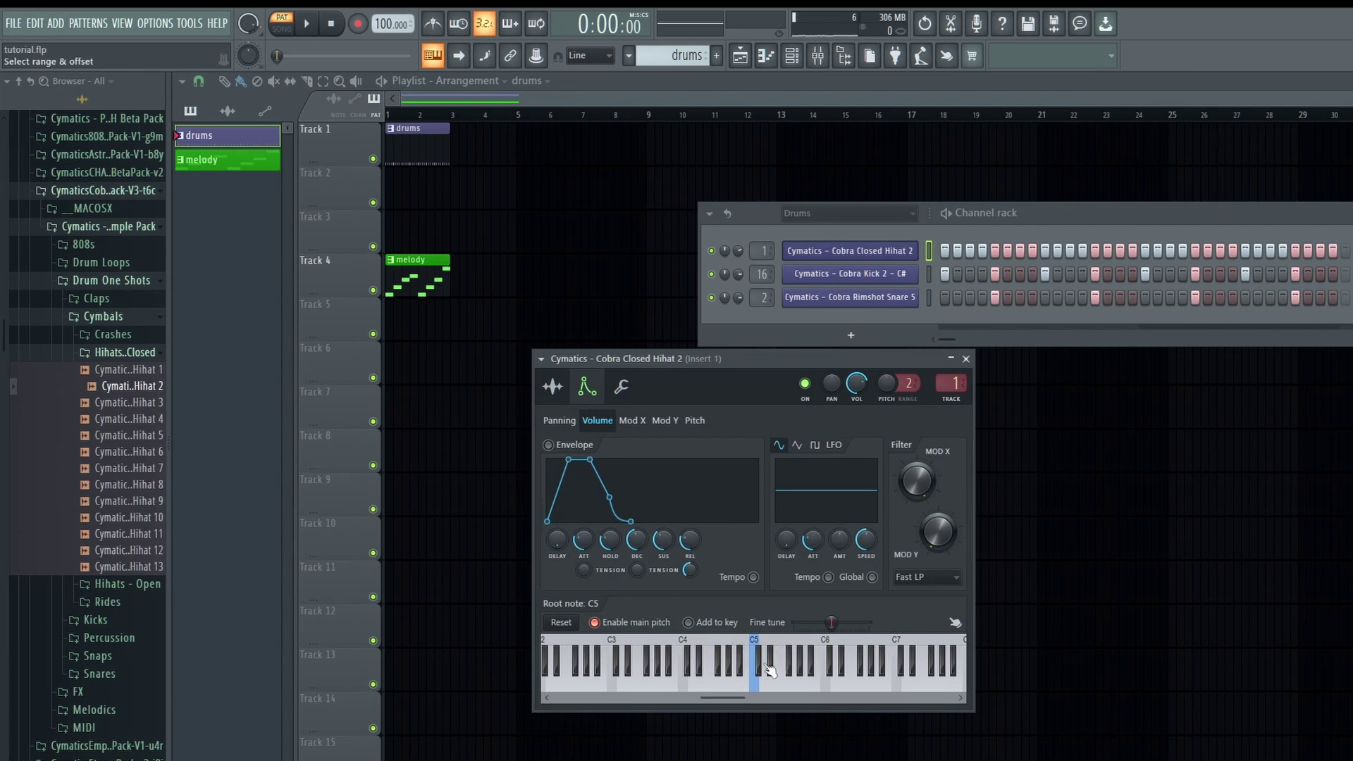
pyautogui.click(686, 643)
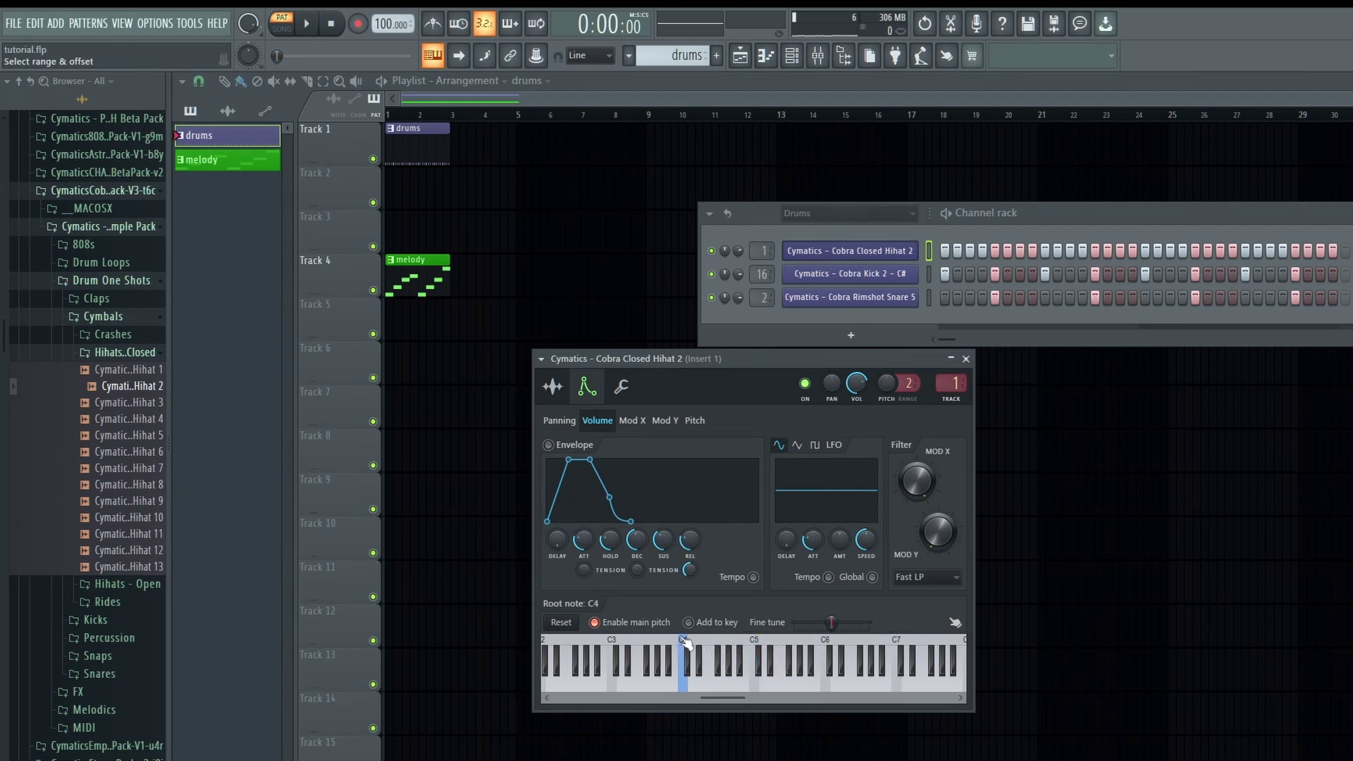
pyautogui.click(753, 645)
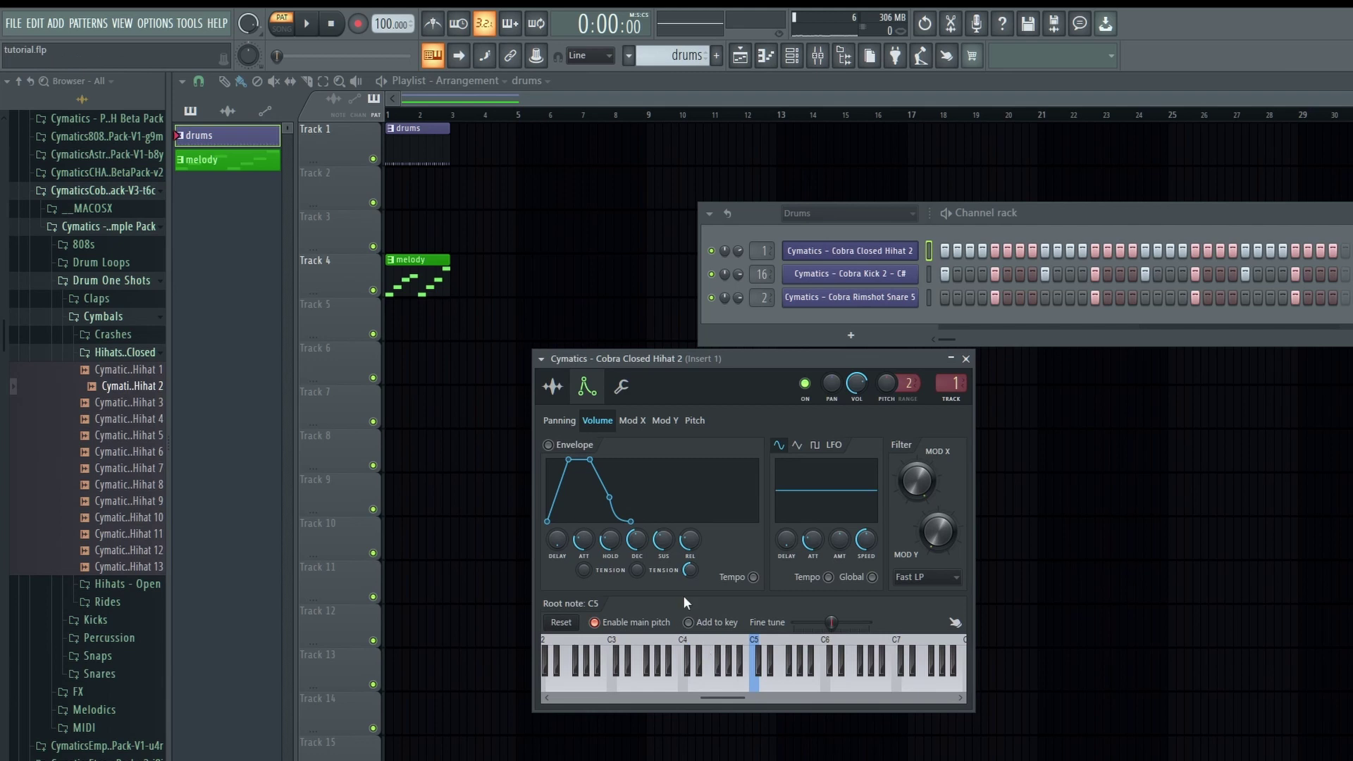
# Step: Close the Closed Hihat 2 sampler window and move the Channel rack fully into view over the playlist
pyautogui.moveTo(746, 358); pyautogui.dragTo(613, 520)
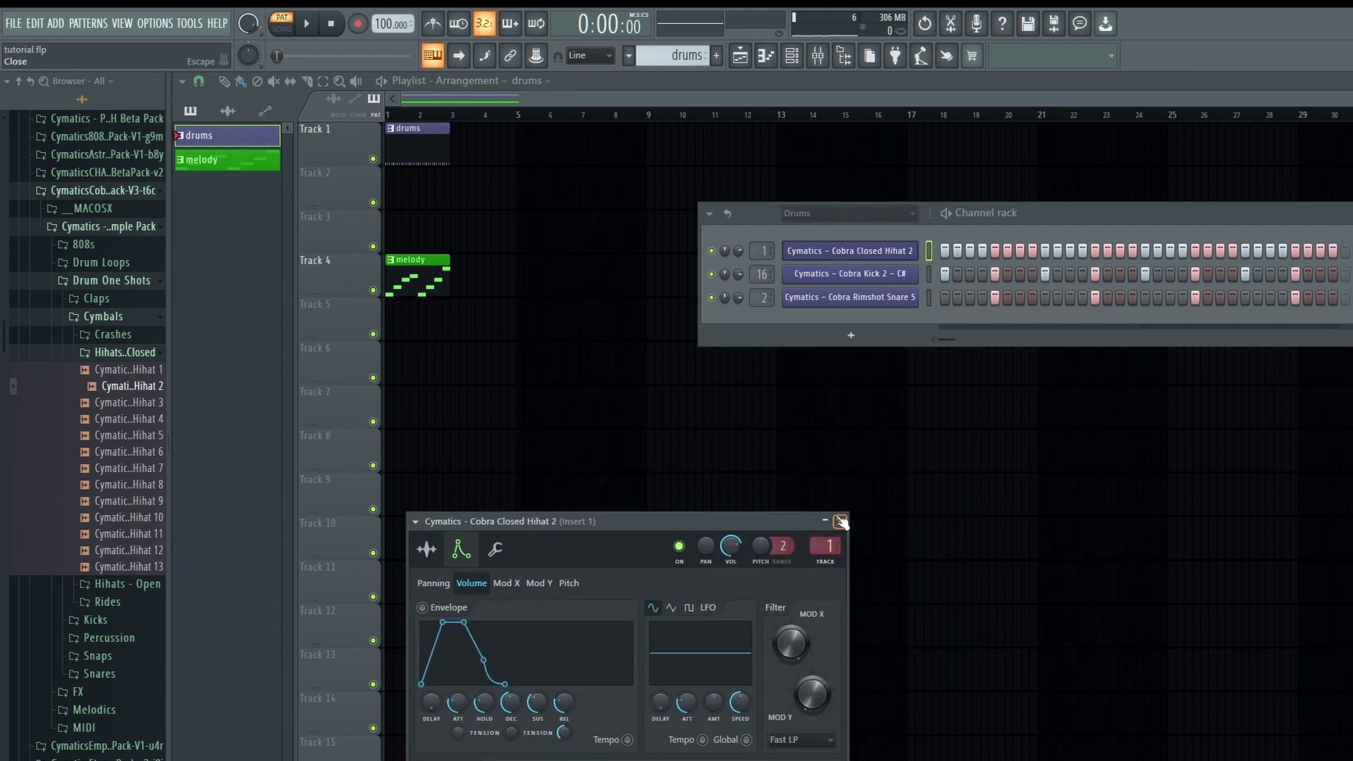
pyautogui.click(832, 520)
pyautogui.moveTo(1089, 213); pyautogui.dragTo(774, 280)
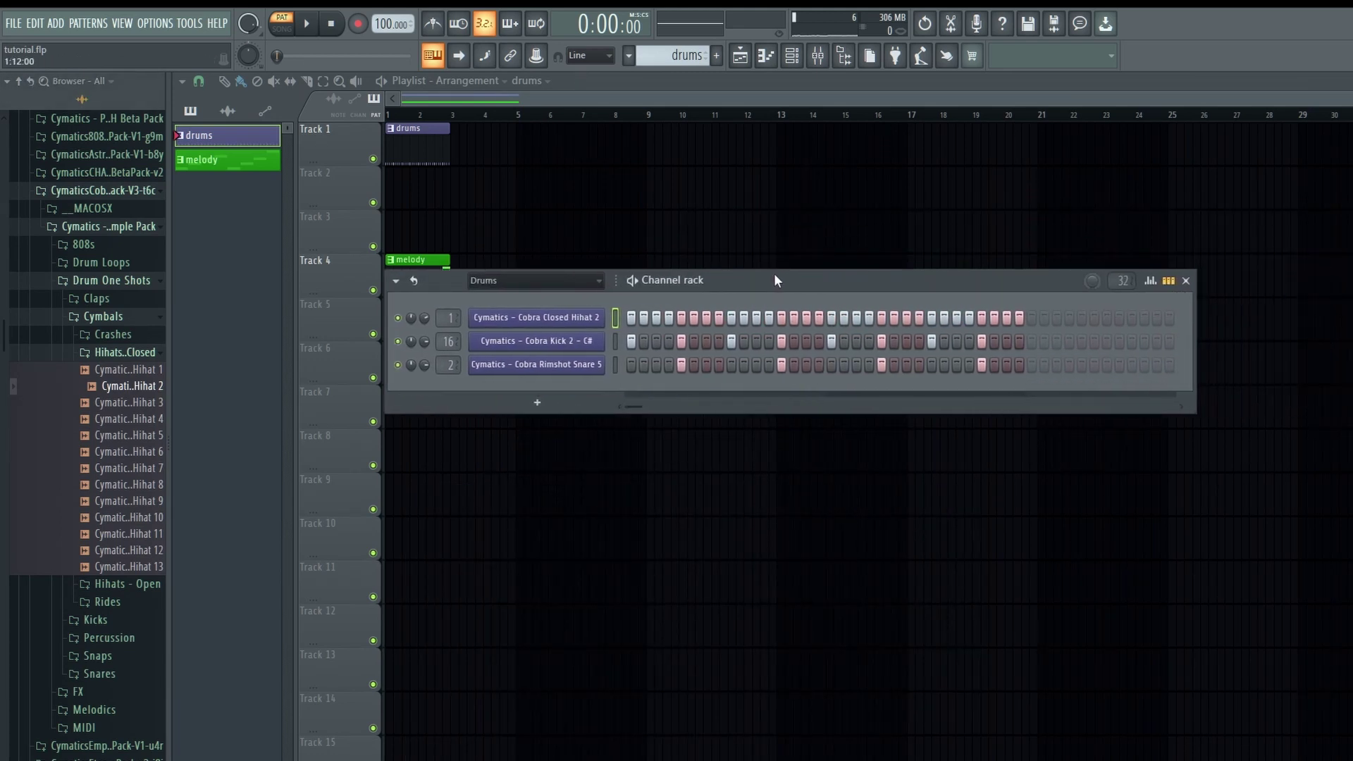
# Step: Show the graph editor for the Closed Hihat 2 channel and move the Channel rack higher
pyautogui.click(1150, 281)
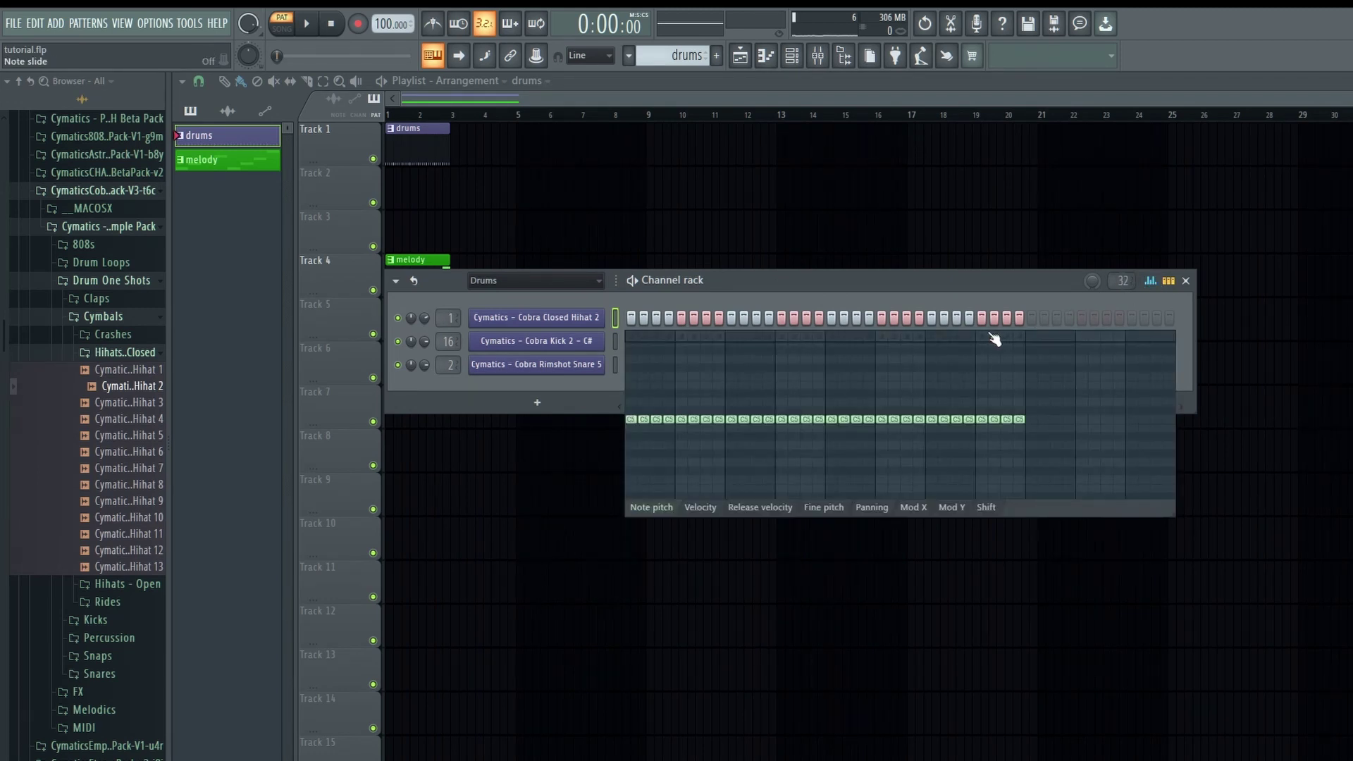
pyautogui.moveTo(1009, 282); pyautogui.dragTo(969, 282)
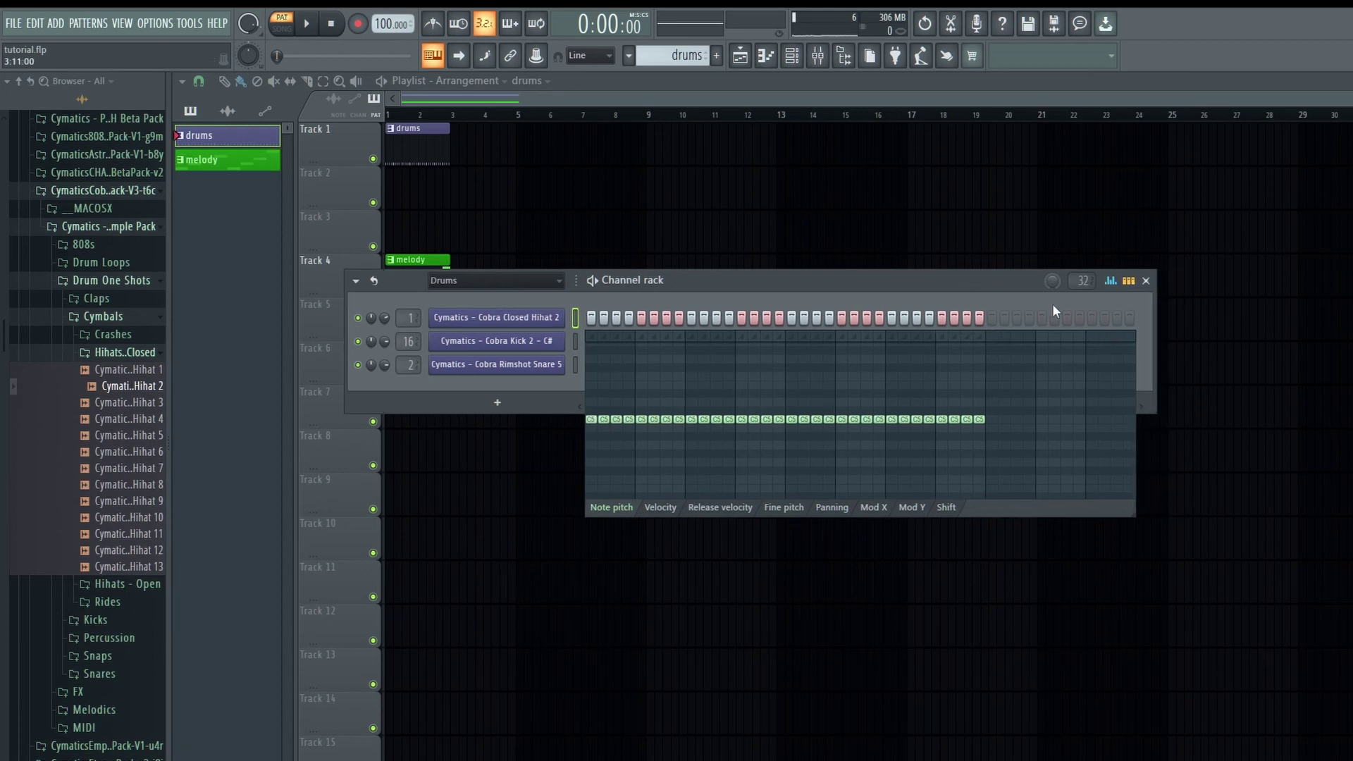
pyautogui.click(1111, 282)
pyautogui.click(1112, 282)
pyautogui.moveTo(760, 277); pyautogui.dragTo(791, 227)
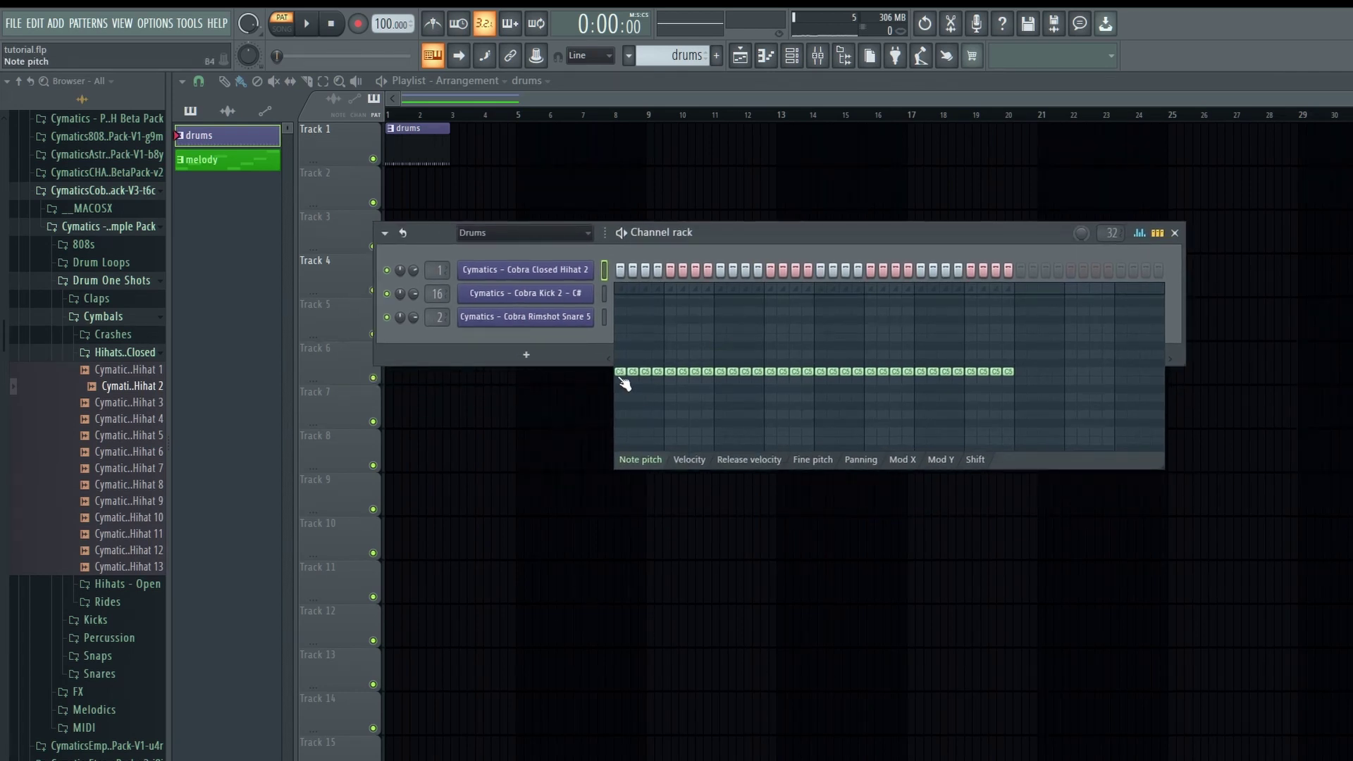
# Step: Lower the note pitch of Closed Hihat 2 steps 1, 3, 5, 7, 9 and 11 to A#4
pyautogui.moveTo(631, 381); pyautogui.dragTo(638, 397)
pyautogui.click(646, 388)
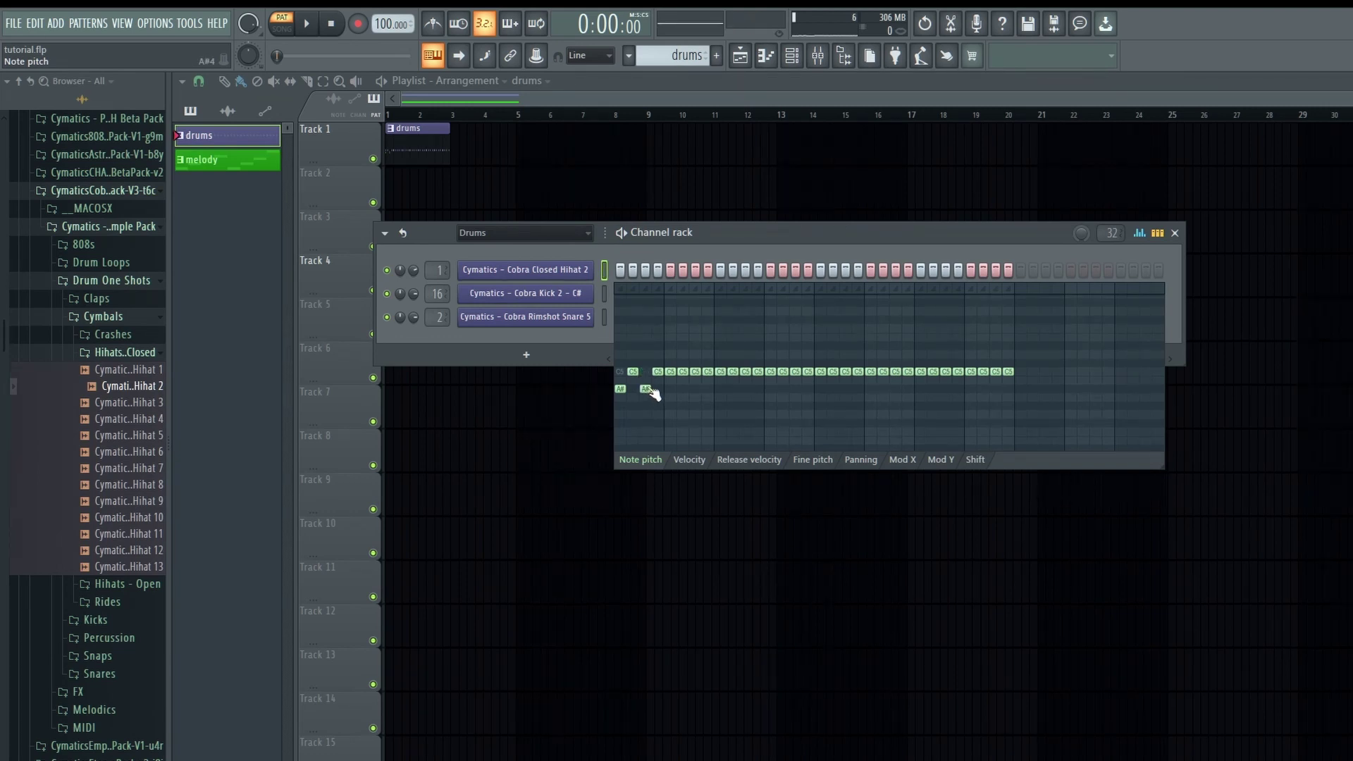
pyautogui.click(670, 389)
pyautogui.click(695, 389)
pyautogui.click(720, 389)
pyautogui.click(746, 390)
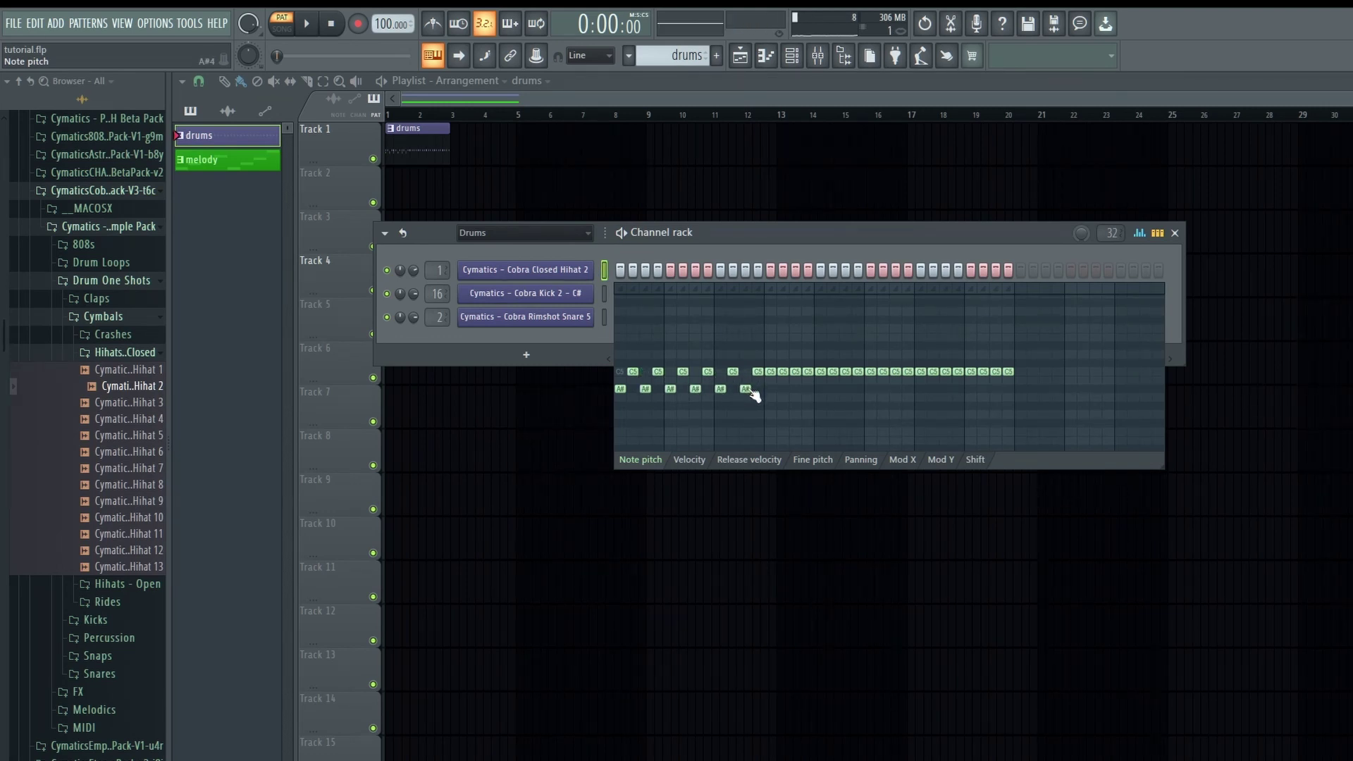
# Step: Lower the velocity of Closed Hihat 2 steps 2, 4 and 6 to about 49% in the graph editor
pyautogui.click(700, 466)
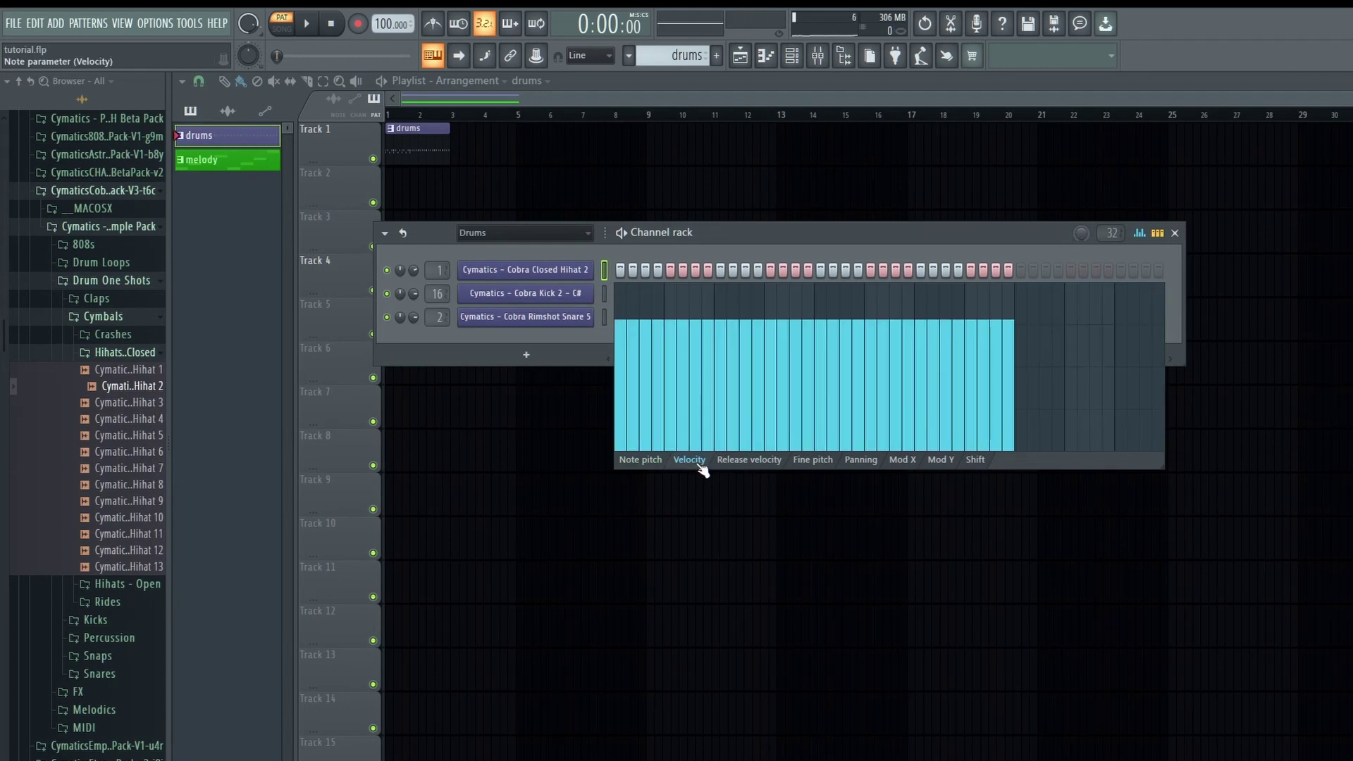
pyautogui.click(634, 370)
pyautogui.click(658, 370)
pyautogui.click(682, 370)
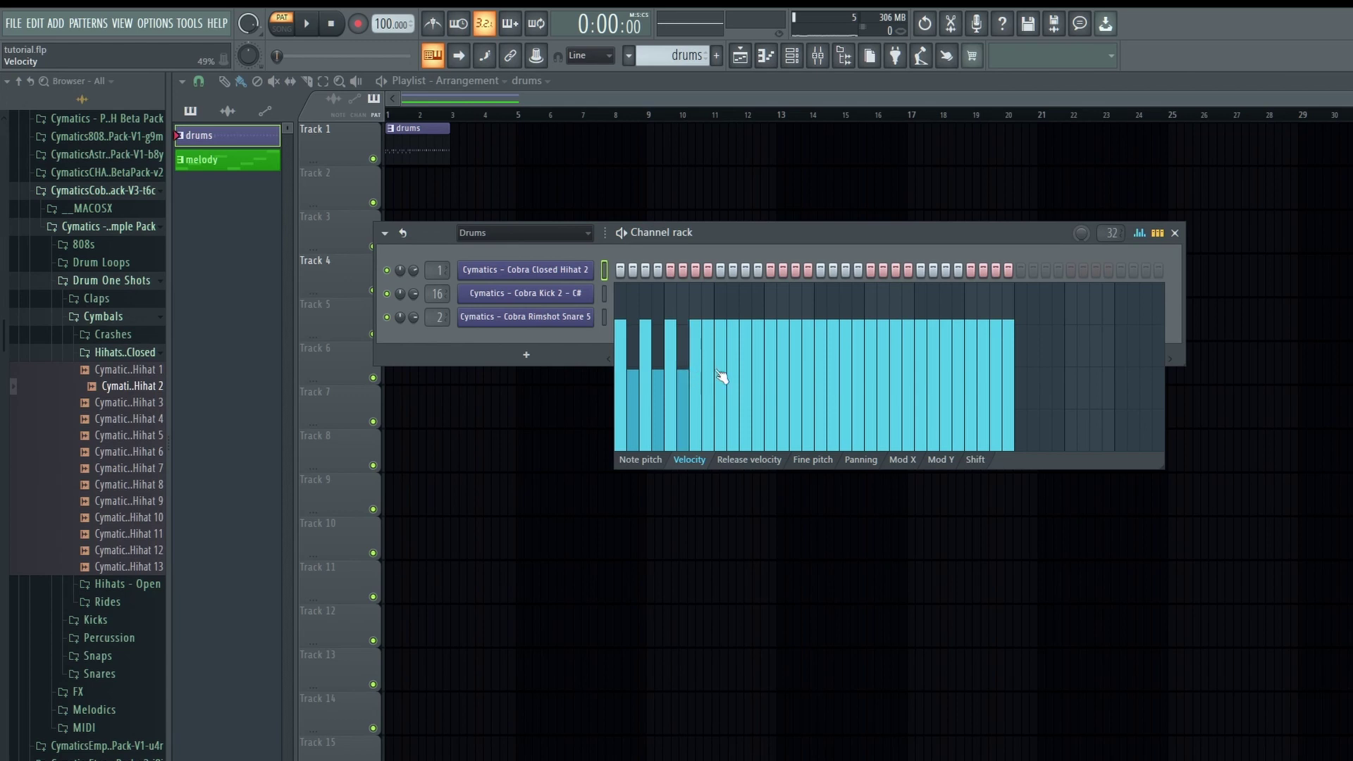
# Step: Lower the velocity of Closed Hihat 2 steps 9, 11, 13, 17, 19, 21, 24, 25, 27, 29 and 31 to about 49% and play the pattern
pyautogui.click(720, 370)
pyautogui.click(746, 370)
pyautogui.click(771, 370)
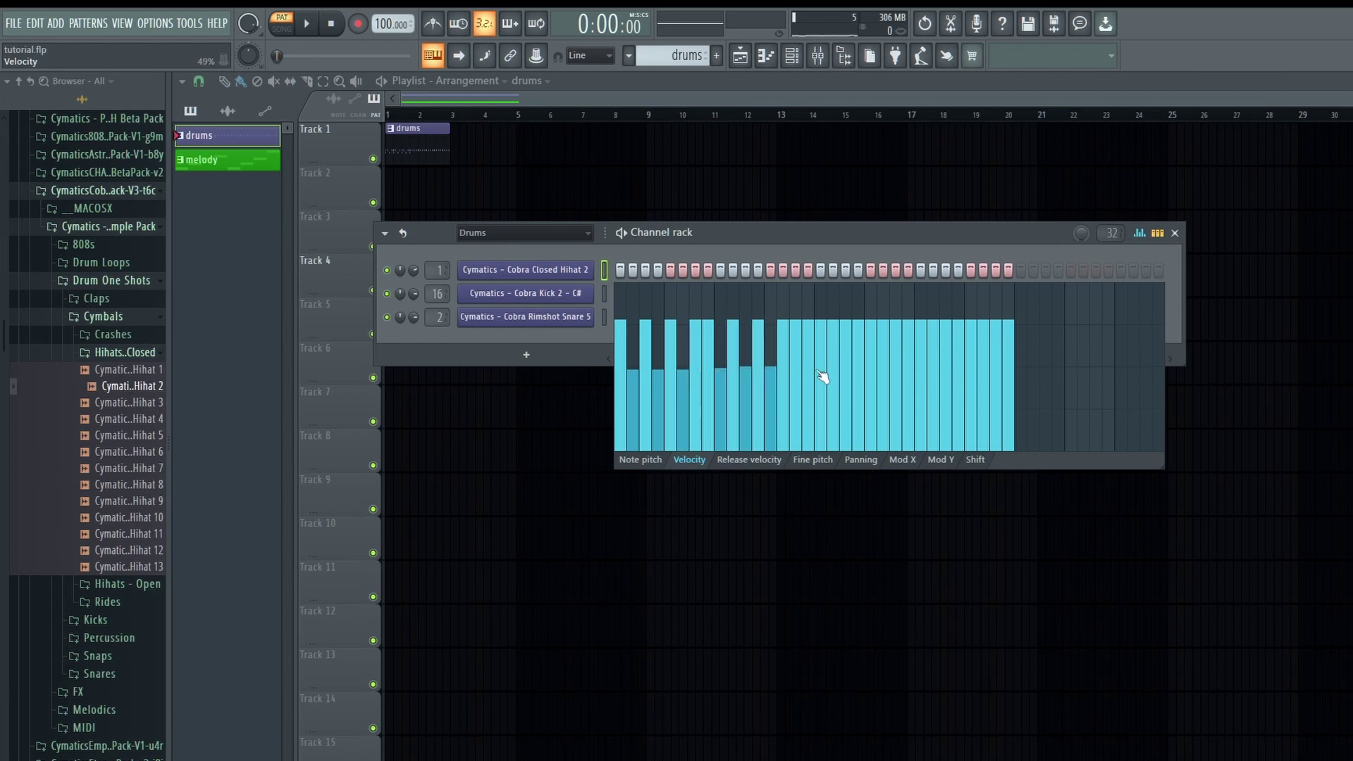
pyautogui.click(821, 370)
pyautogui.click(846, 370)
pyautogui.click(871, 371)
pyautogui.click(909, 372)
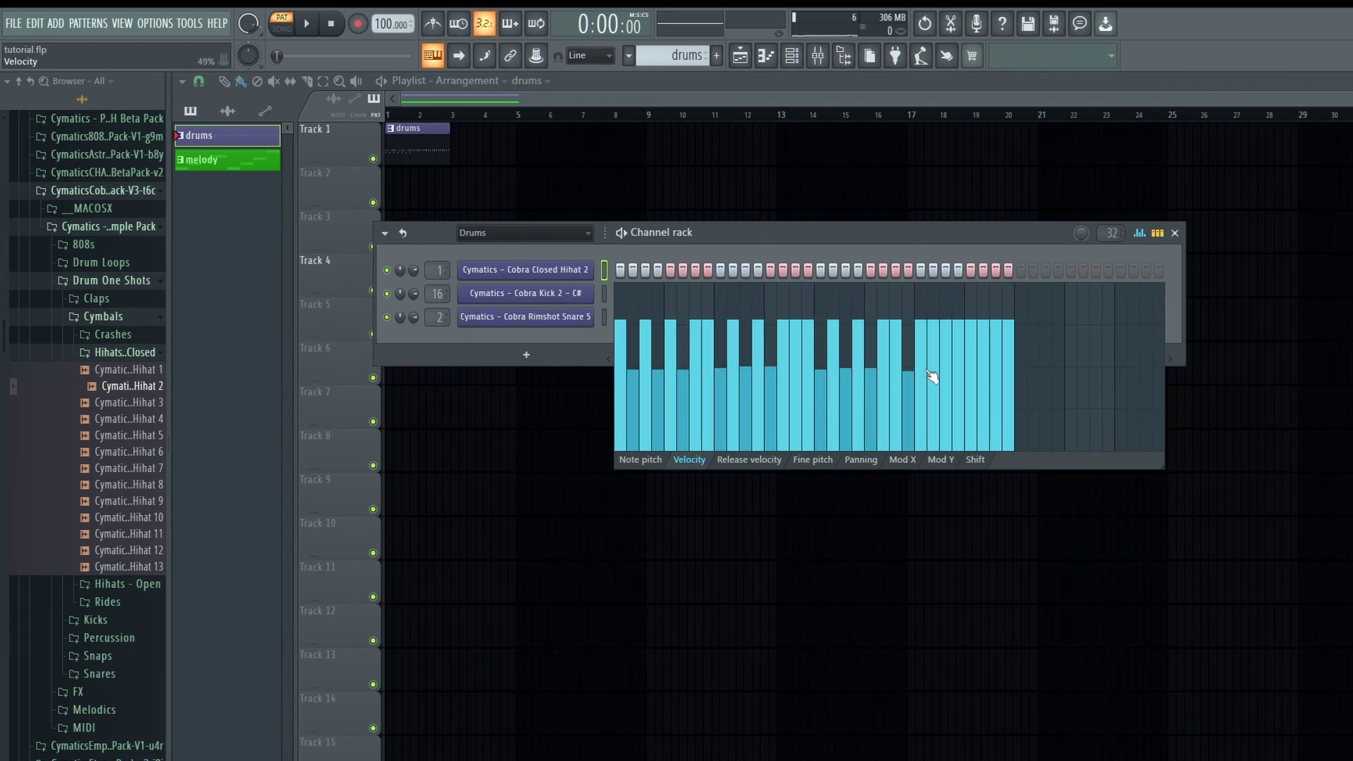
pyautogui.click(921, 372)
pyautogui.click(947, 370)
pyautogui.click(972, 370)
pyautogui.click(996, 370)
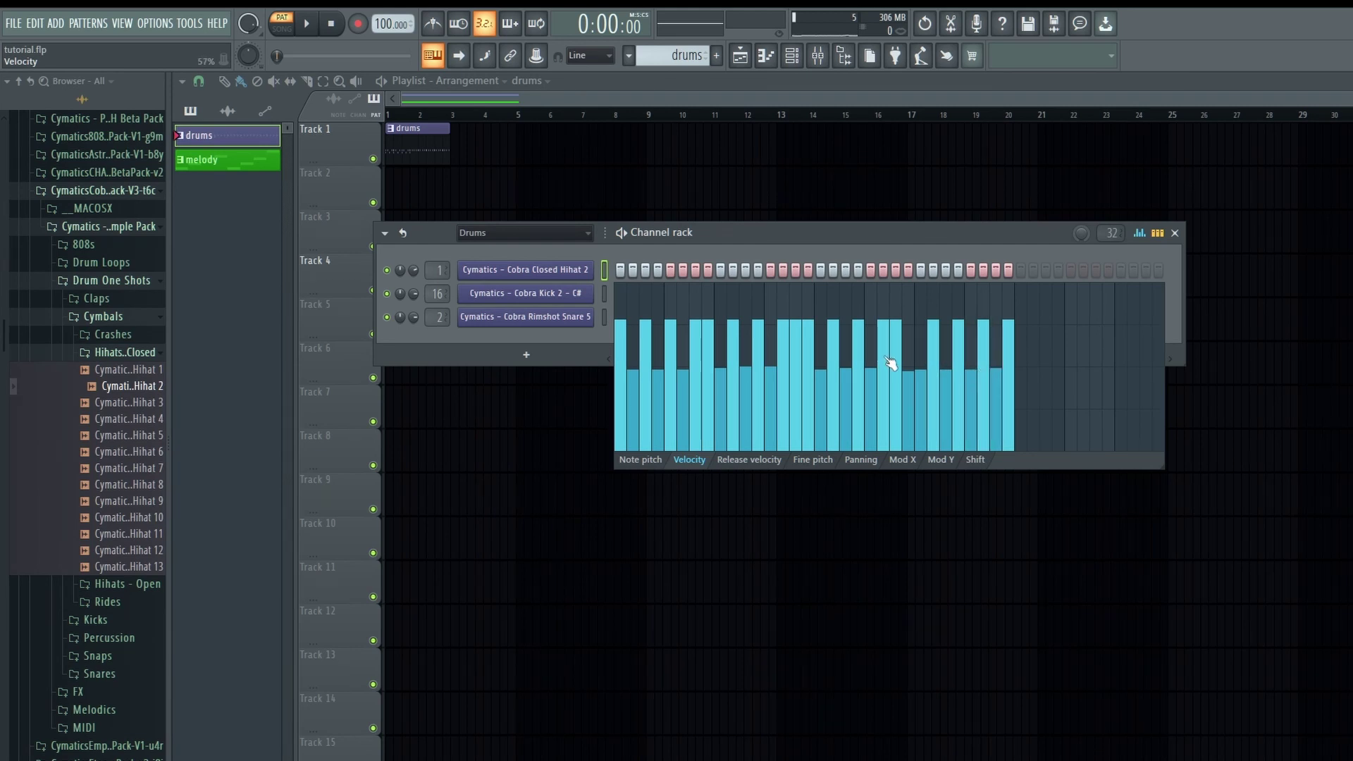
pyautogui.press('space')
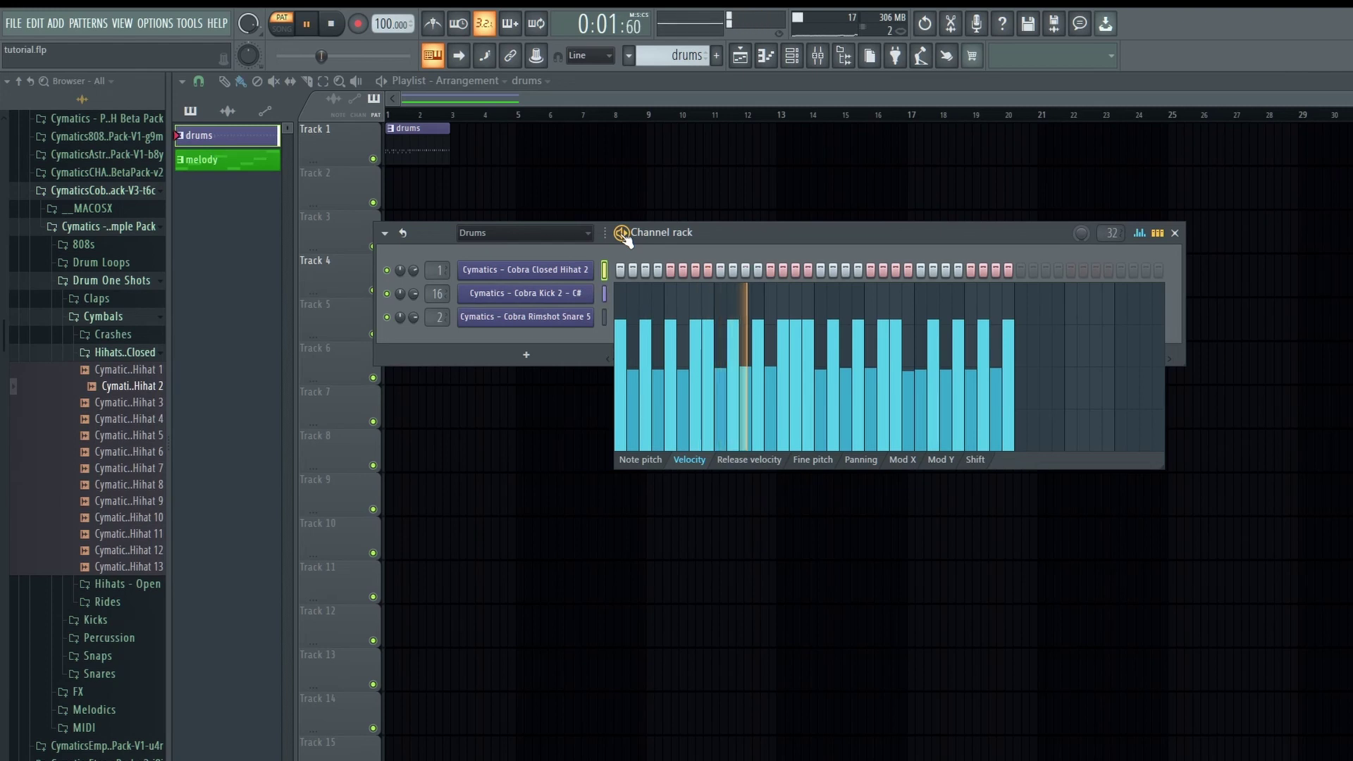
pyautogui.press('space')
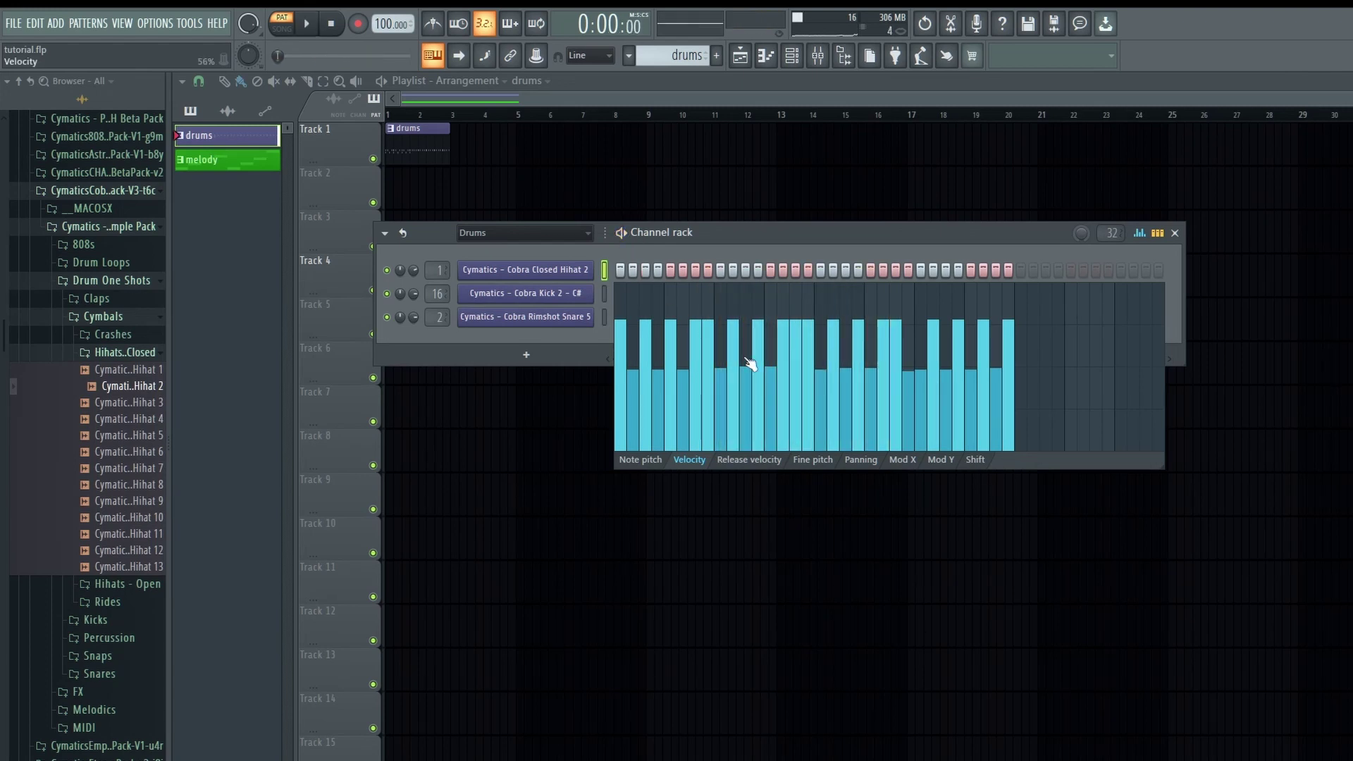
# Step: Draw a wave-shaped panning curve alternating left and right across the 32 Closed Hihat 2 steps and play the pattern
pyautogui.click(861, 462)
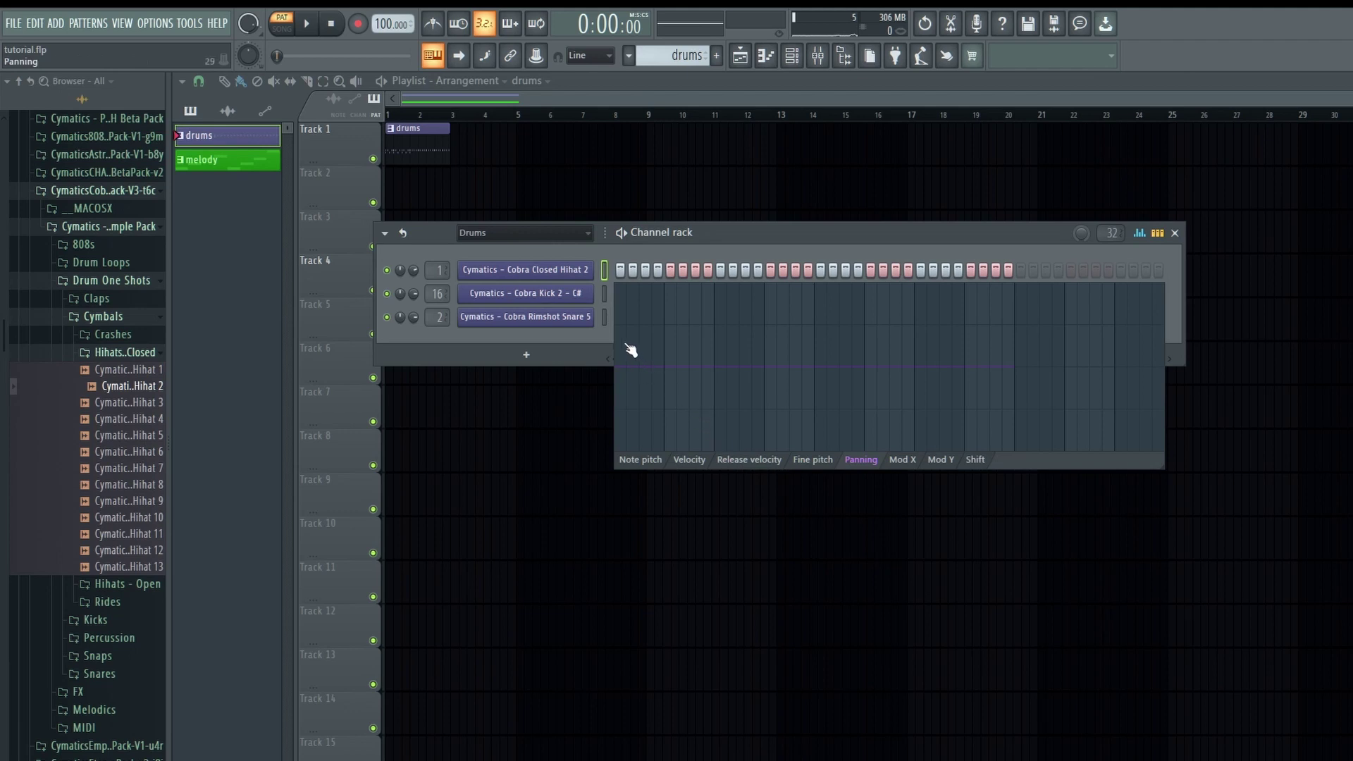
pyautogui.moveTo(629, 339)
pyautogui.mouseDown()
pyautogui.moveTo(699, 396)
pyautogui.moveTo(776, 351)
pyautogui.moveTo(872, 383)
pyautogui.moveTo(910, 347)
pyautogui.moveTo(967, 382)
pyautogui.moveTo(1012, 350)
pyautogui.mouseUp()
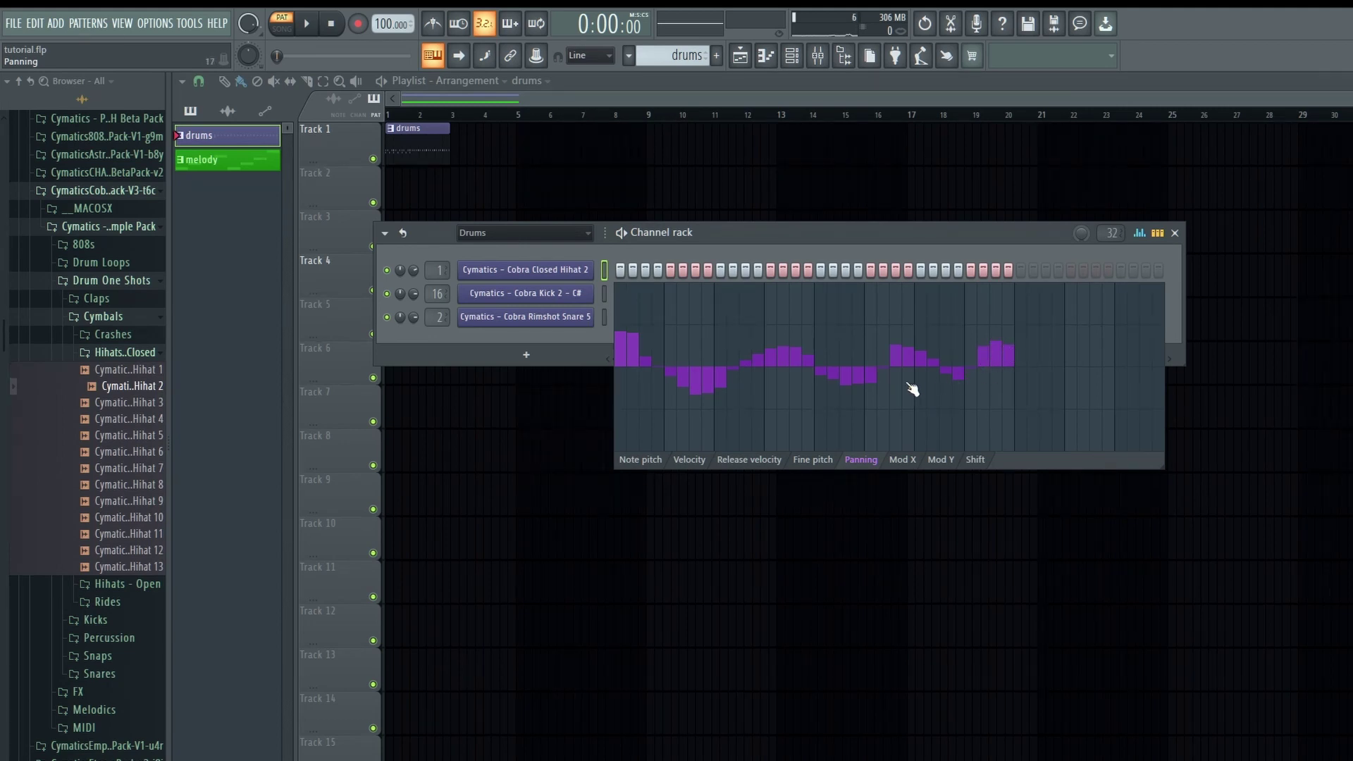
pyautogui.press('space')
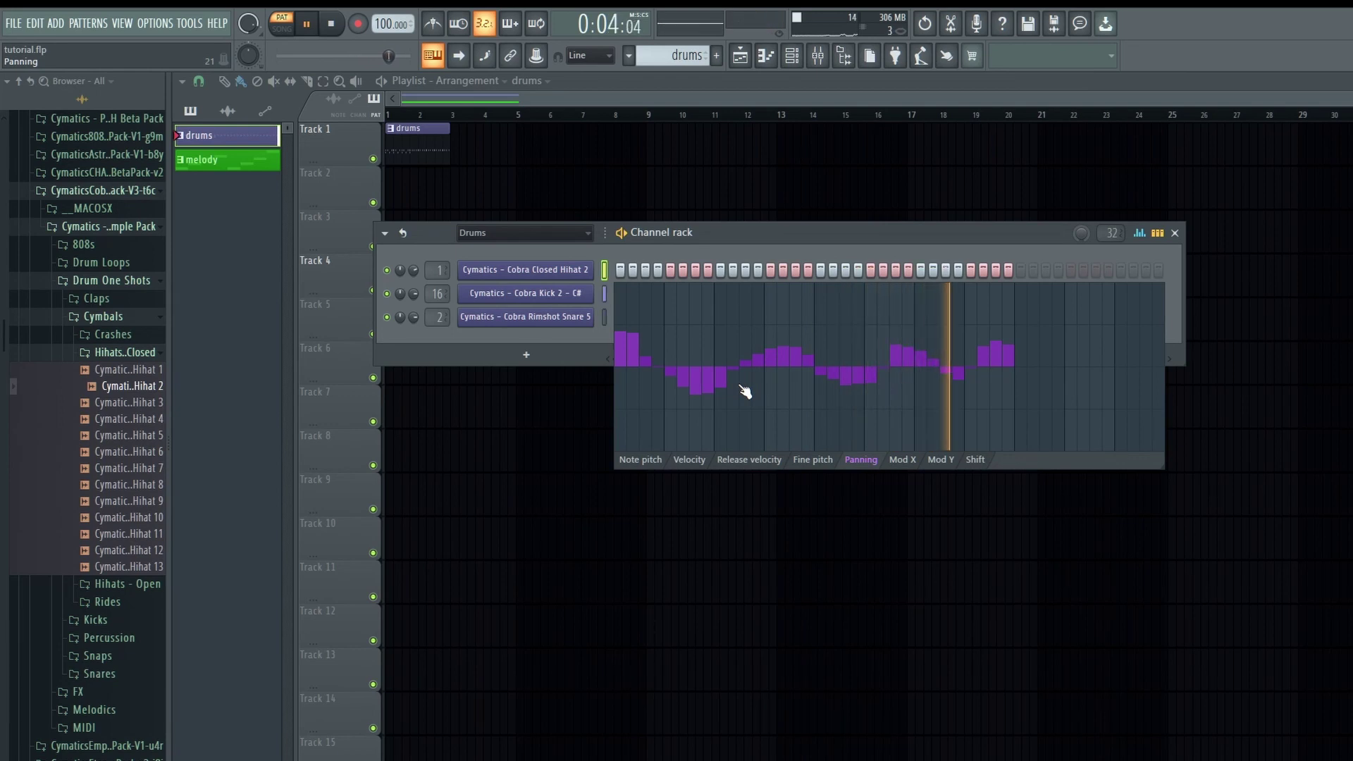
pyautogui.press('space')
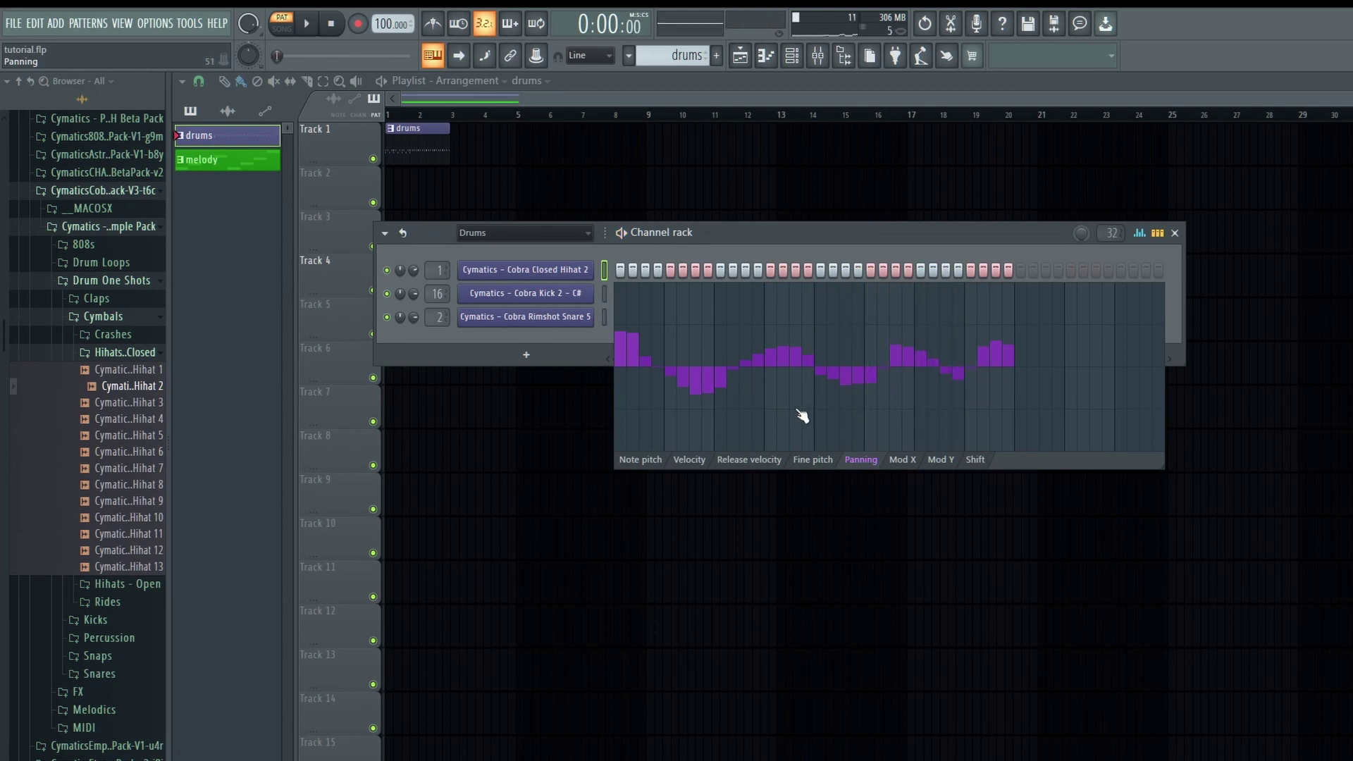
# Step: Add a small shift to Closed Hihat 2 steps 1, 2 and 5, and shift steps 7 and 8 by about 0.14
pyautogui.click(978, 461)
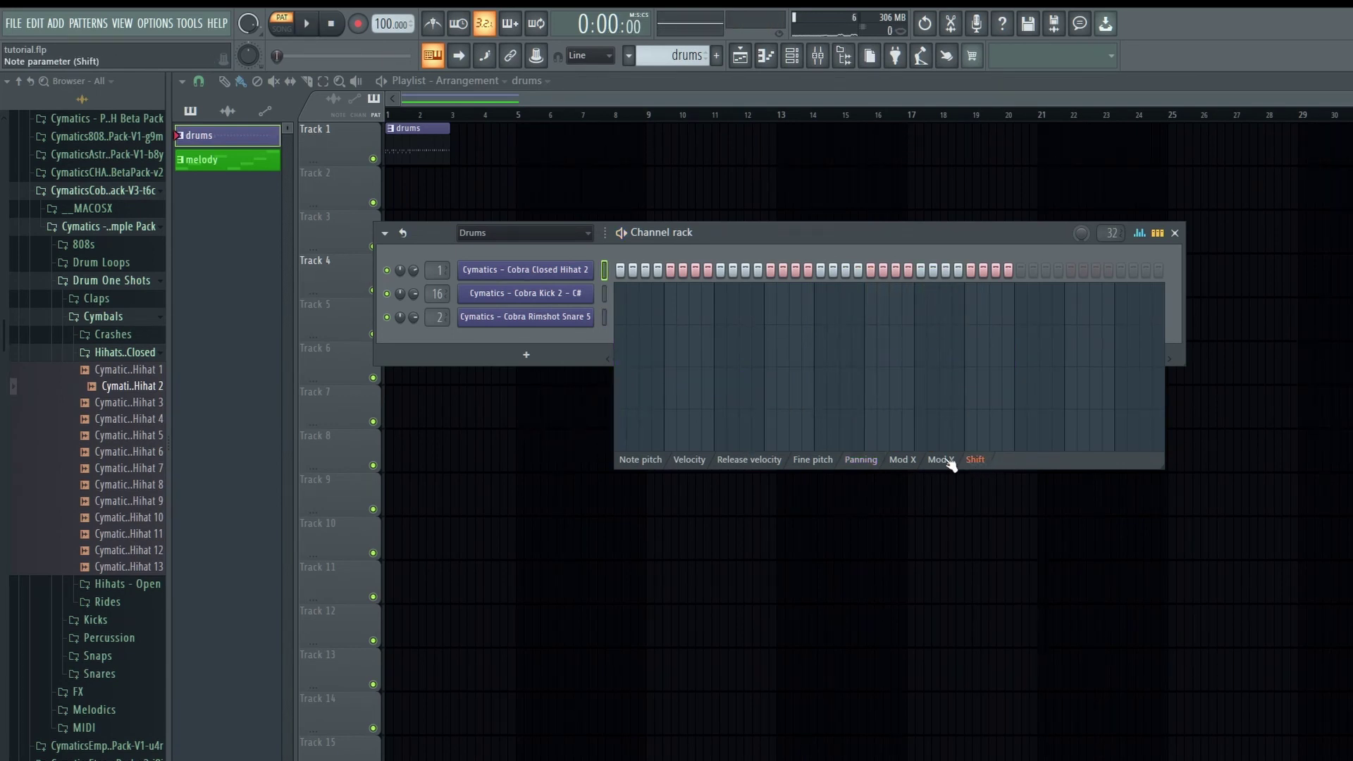
pyautogui.click(624, 460)
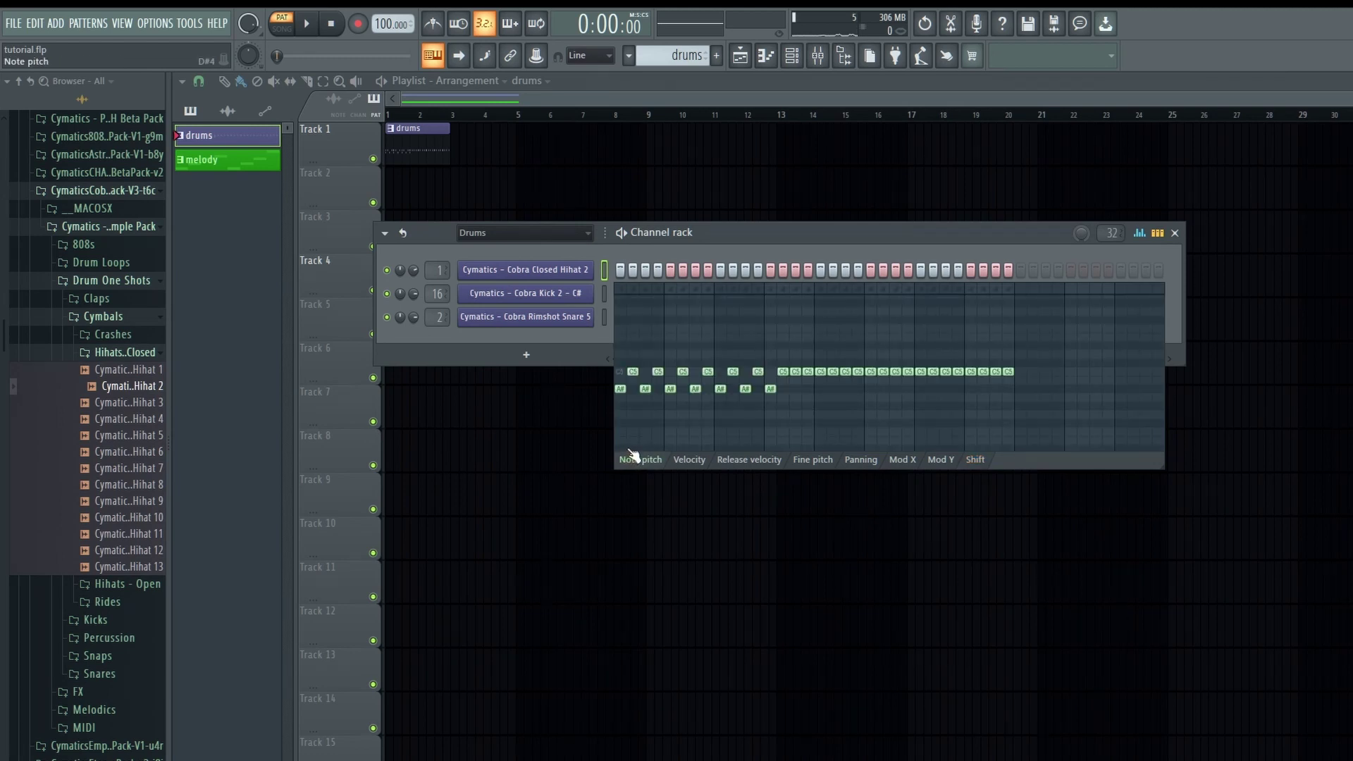
pyautogui.click(975, 459)
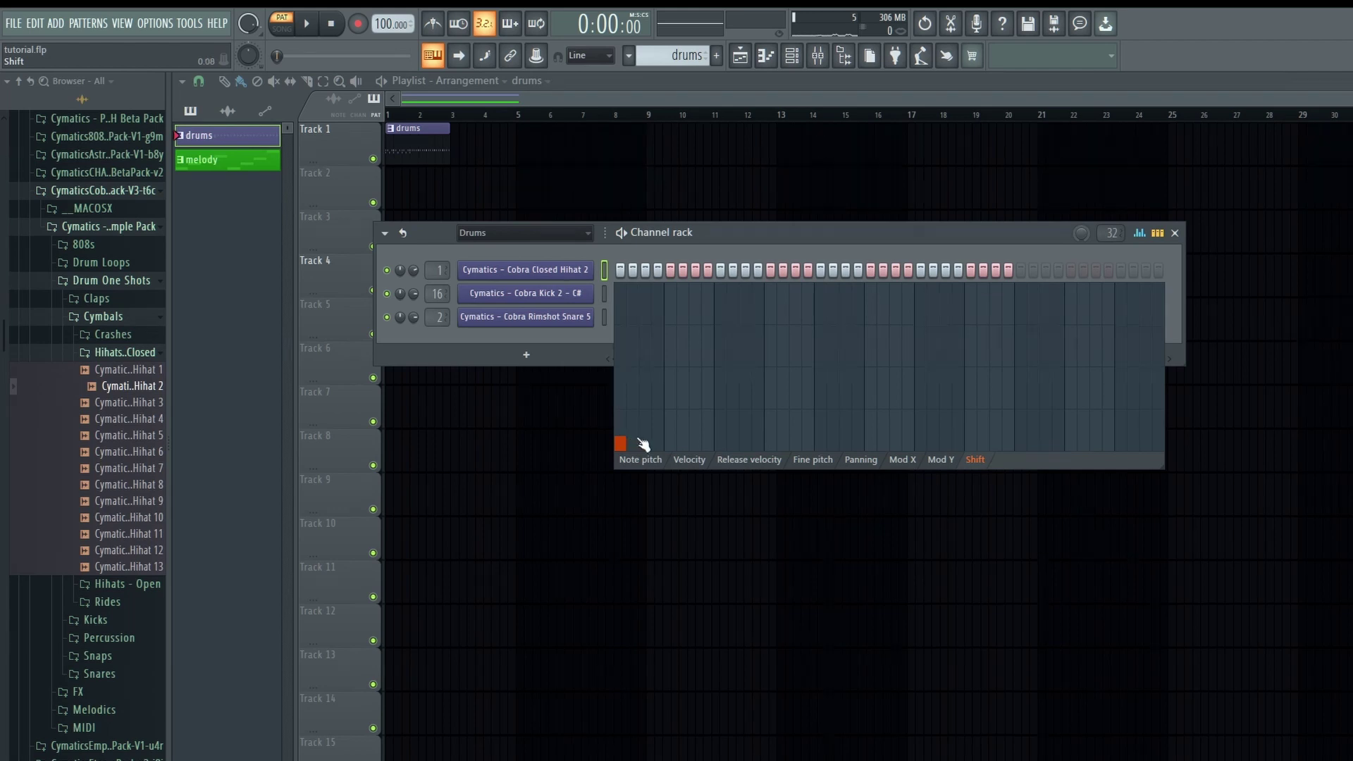
pyautogui.click(671, 442)
pyautogui.moveTo(696, 431); pyautogui.dragTo(707, 431)
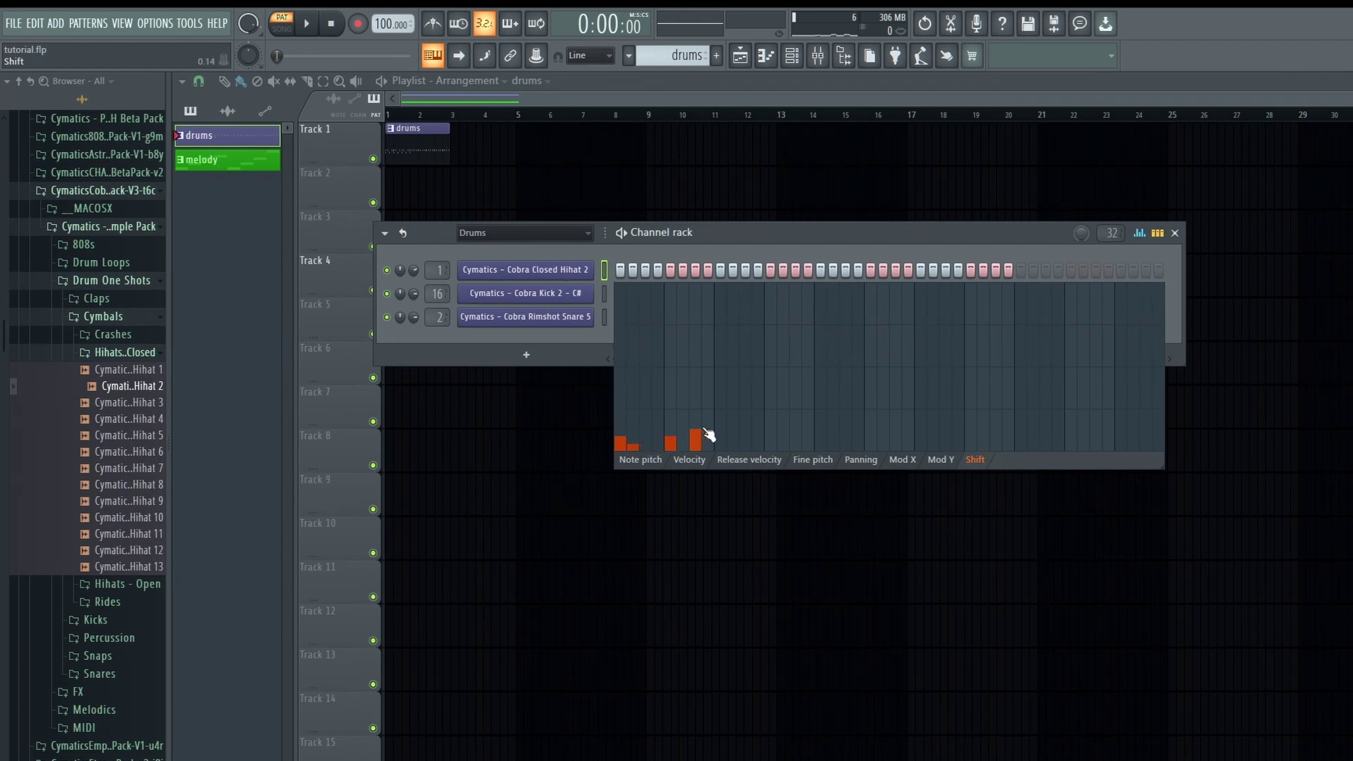
# Step: During playback, add shift to Closed Hihat 2 steps 12, 14, 18, 20, 24, 27 and 29, and reduce the shift of steps 7 and 8
pyautogui.press('space')
pyautogui.click(759, 431)
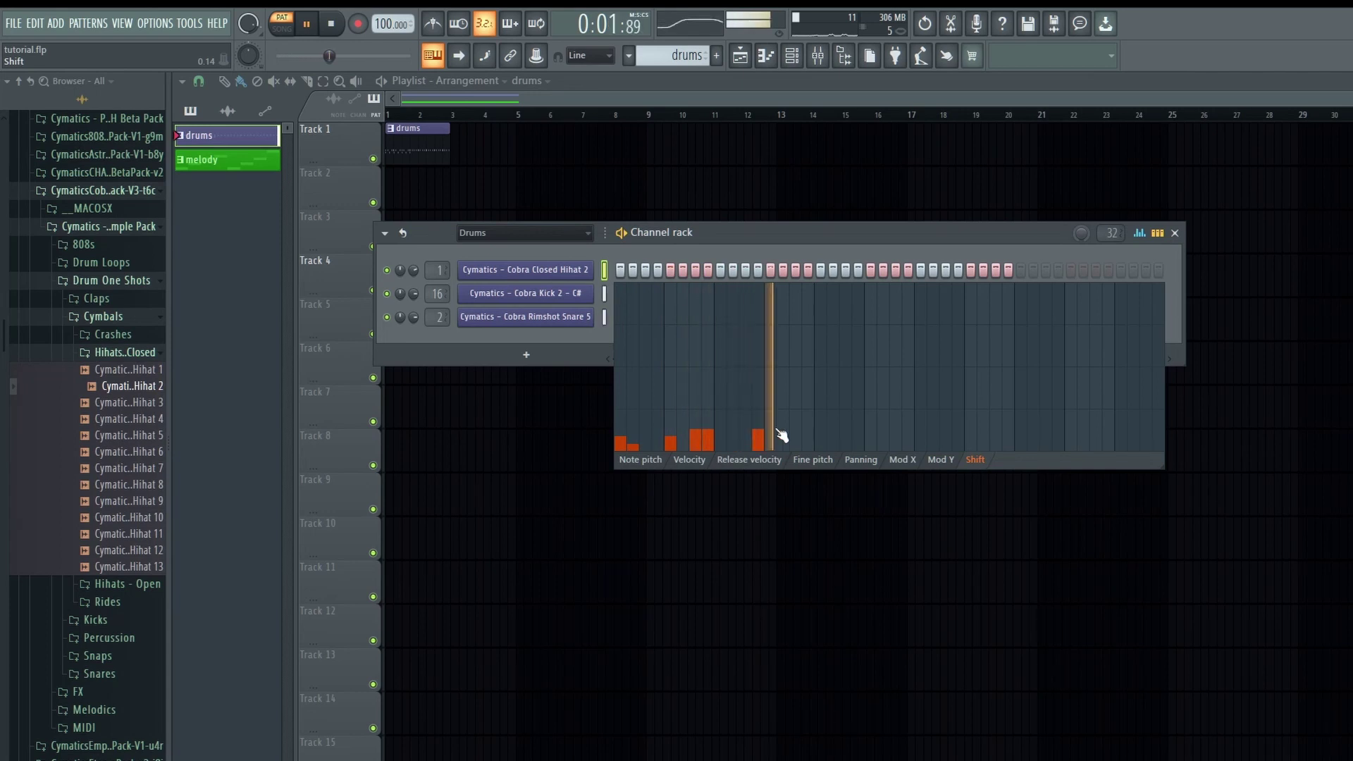
pyautogui.click(783, 437)
pyautogui.click(833, 444)
pyautogui.click(858, 438)
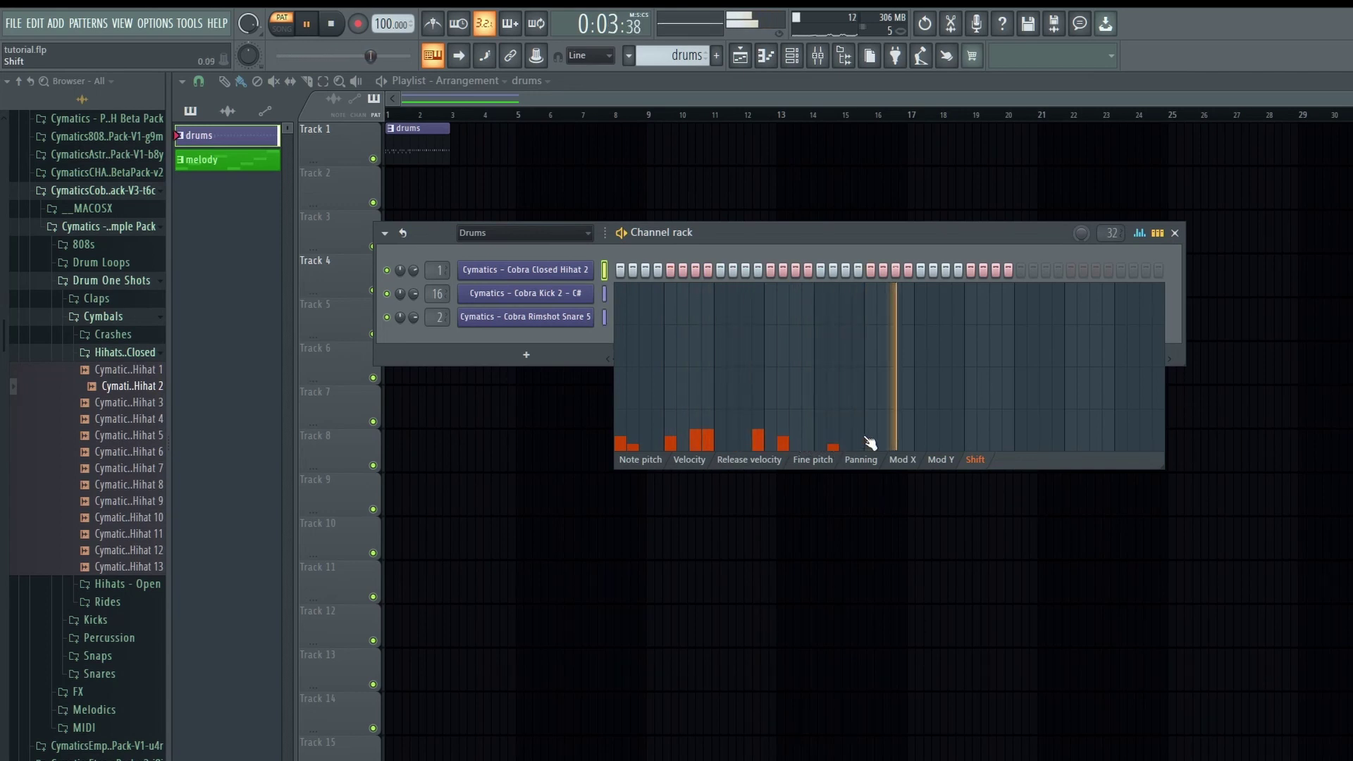
pyautogui.click(909, 433)
pyautogui.click(946, 433)
pyautogui.click(970, 432)
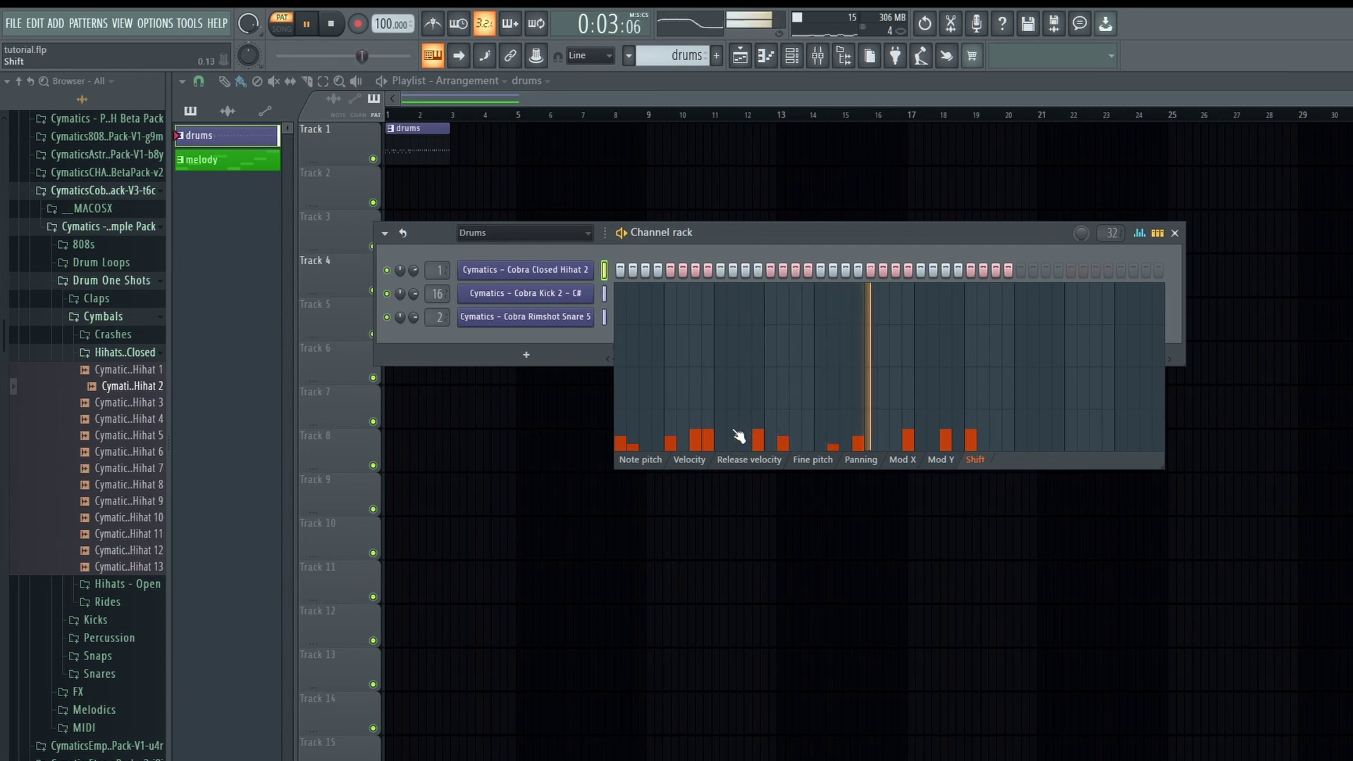
pyautogui.moveTo(694, 438); pyautogui.dragTo(709, 438)
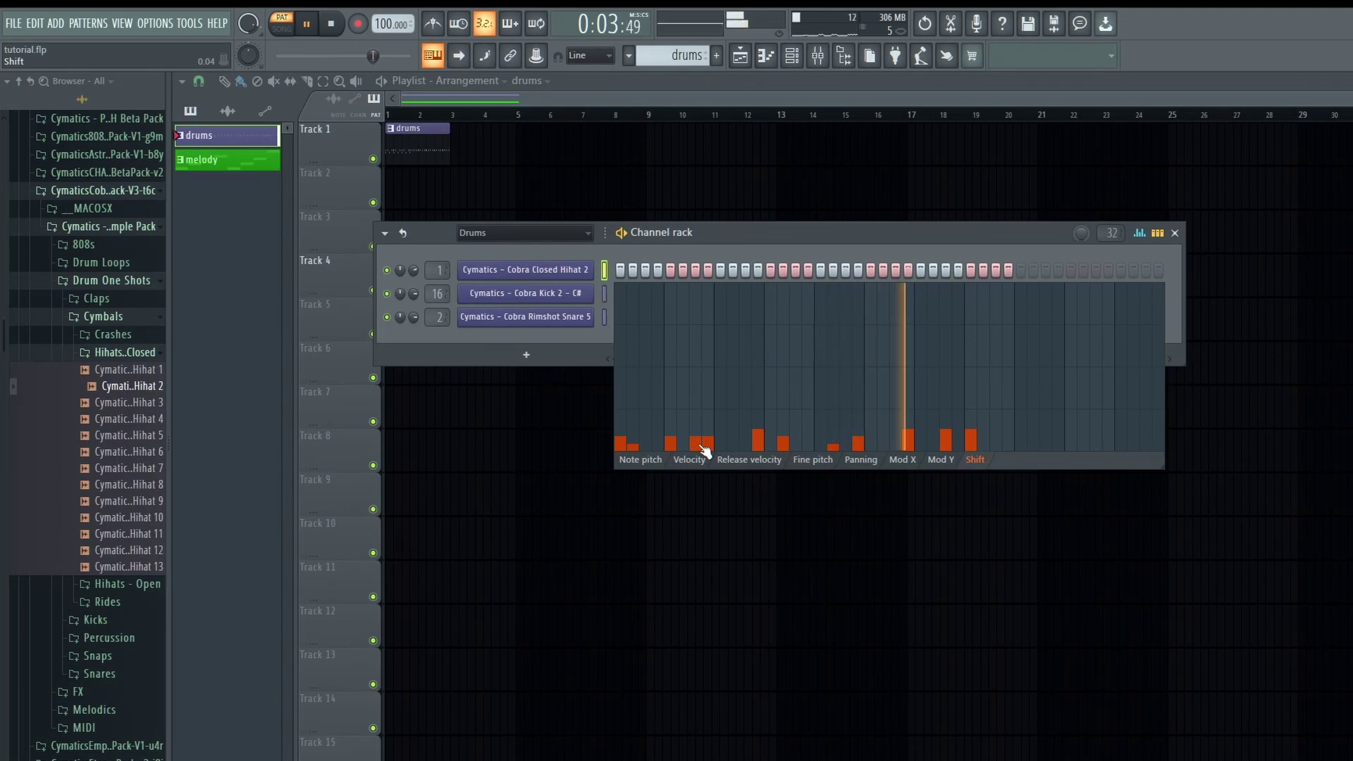
pyautogui.press('space')
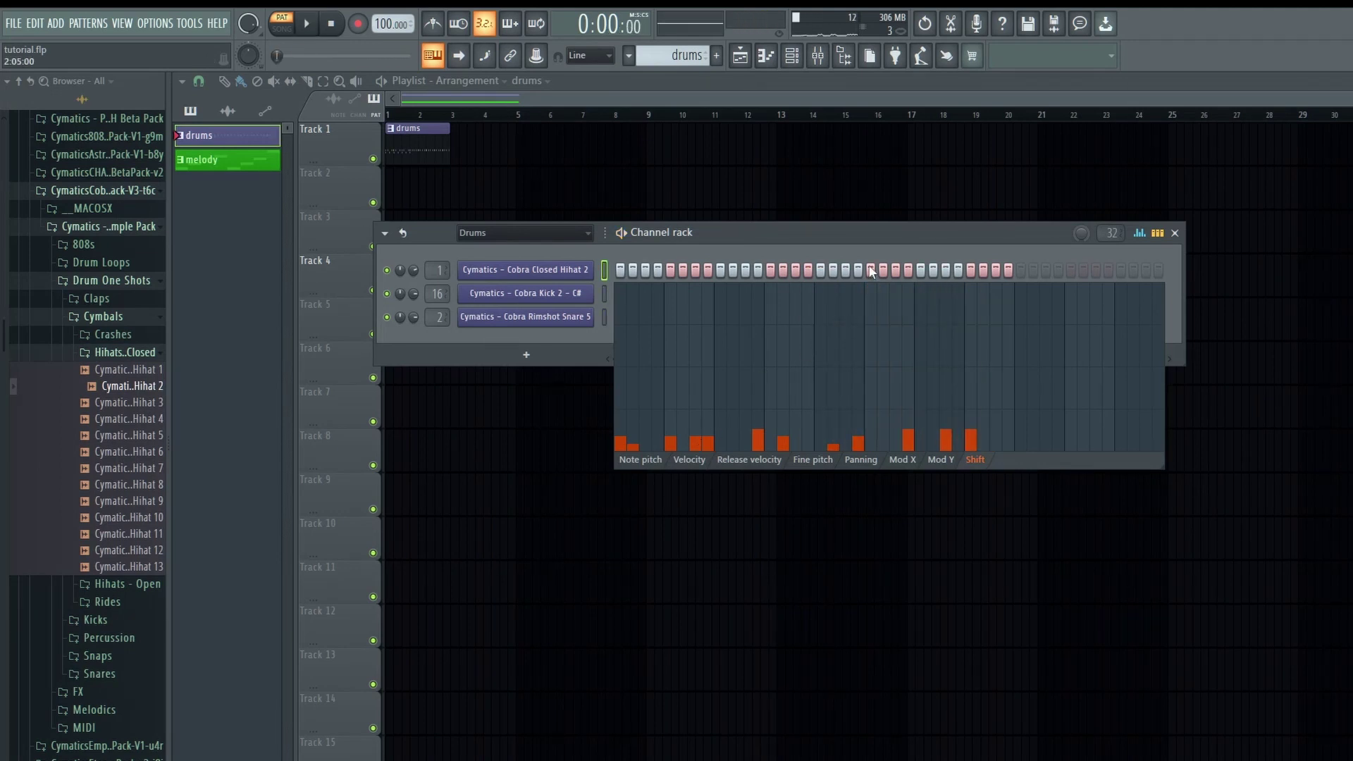
# Step: Toggle the graph editor off and on, leave it hidden, and switch the channels to the piano roll overview
pyautogui.click(1141, 235)
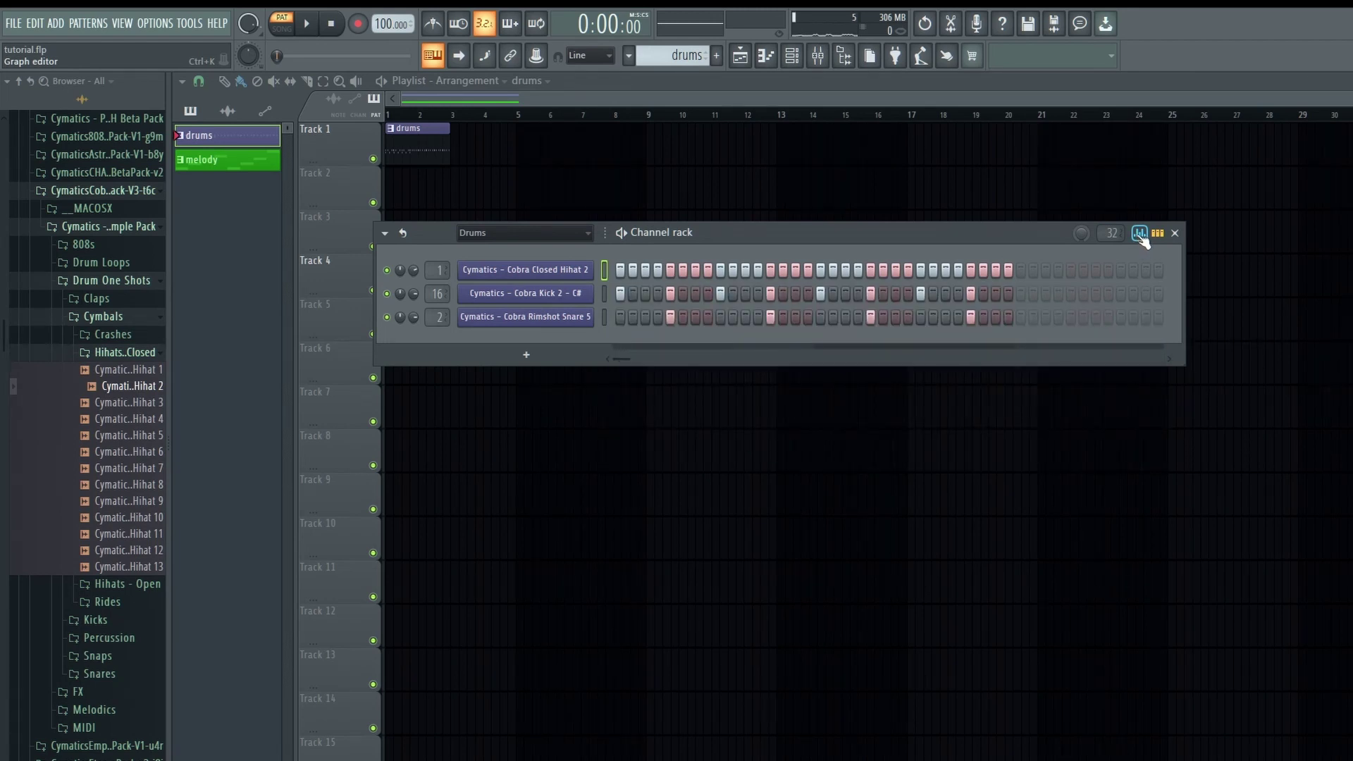
pyautogui.click(1140, 234)
pyautogui.click(1140, 234)
pyautogui.click(1141, 234)
pyautogui.click(1140, 235)
pyautogui.click(1140, 235)
pyautogui.click(1141, 234)
pyautogui.click(1141, 235)
pyautogui.click(1141, 235)
pyautogui.click(1158, 233)
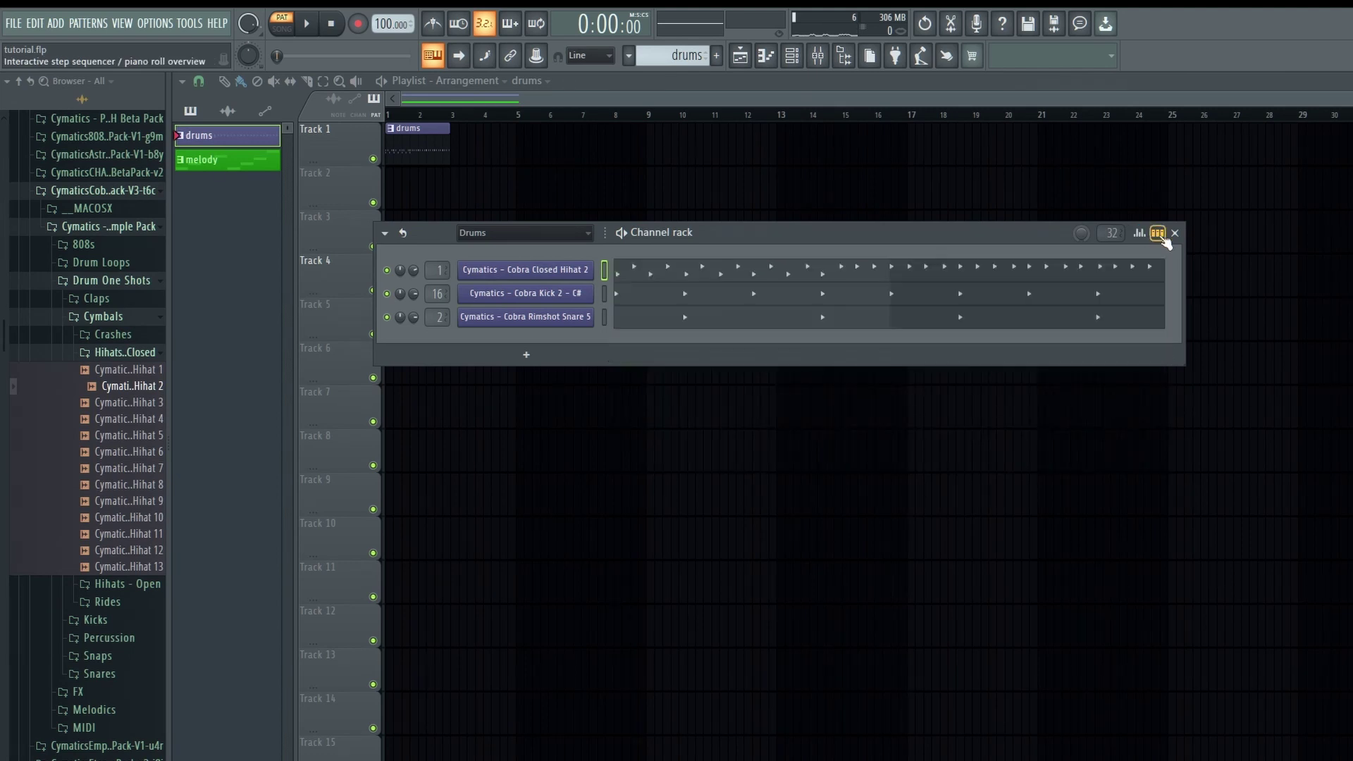
# Step: Move the Channel rack lower over the playlist and turn on its step looping controls
pyautogui.moveTo(912, 241); pyautogui.dragTo(807, 294)
pyautogui.click(539, 279)
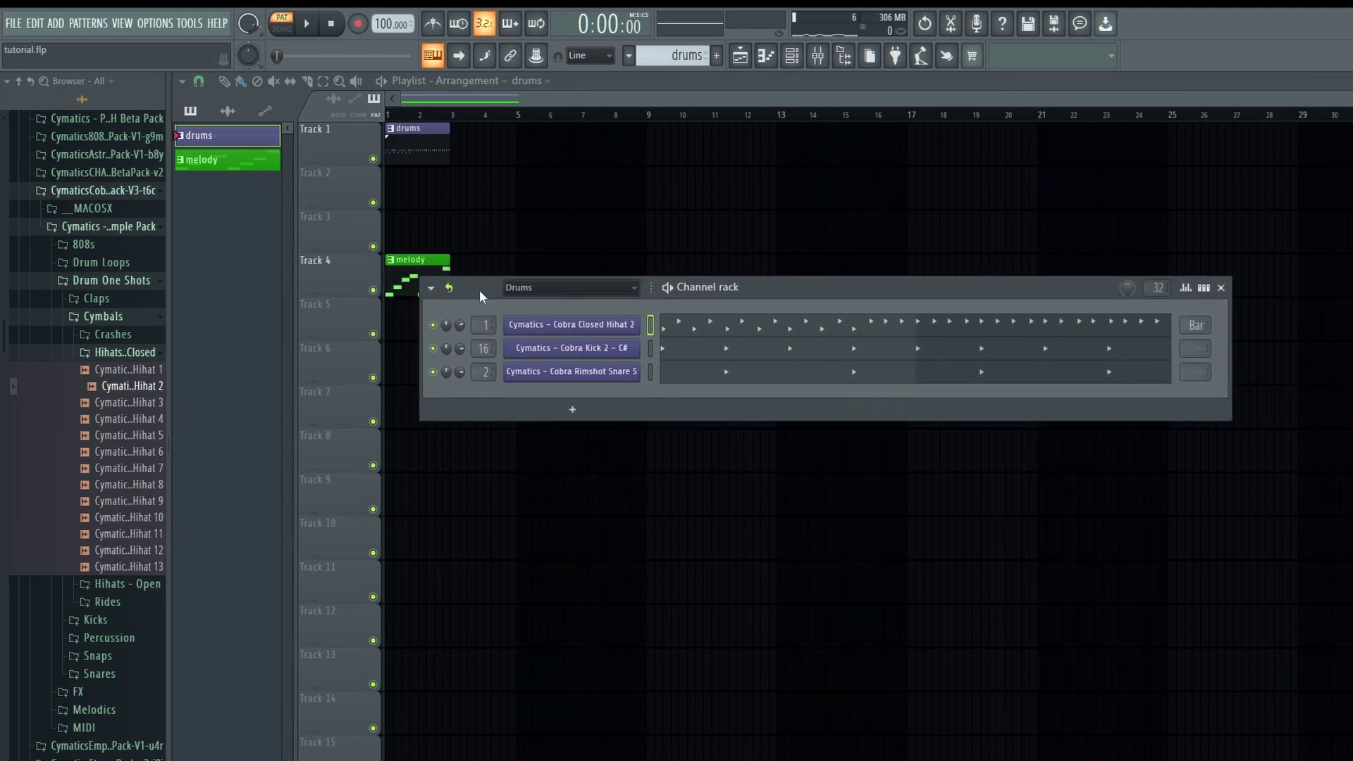
pyautogui.click(449, 288)
pyautogui.click(456, 294)
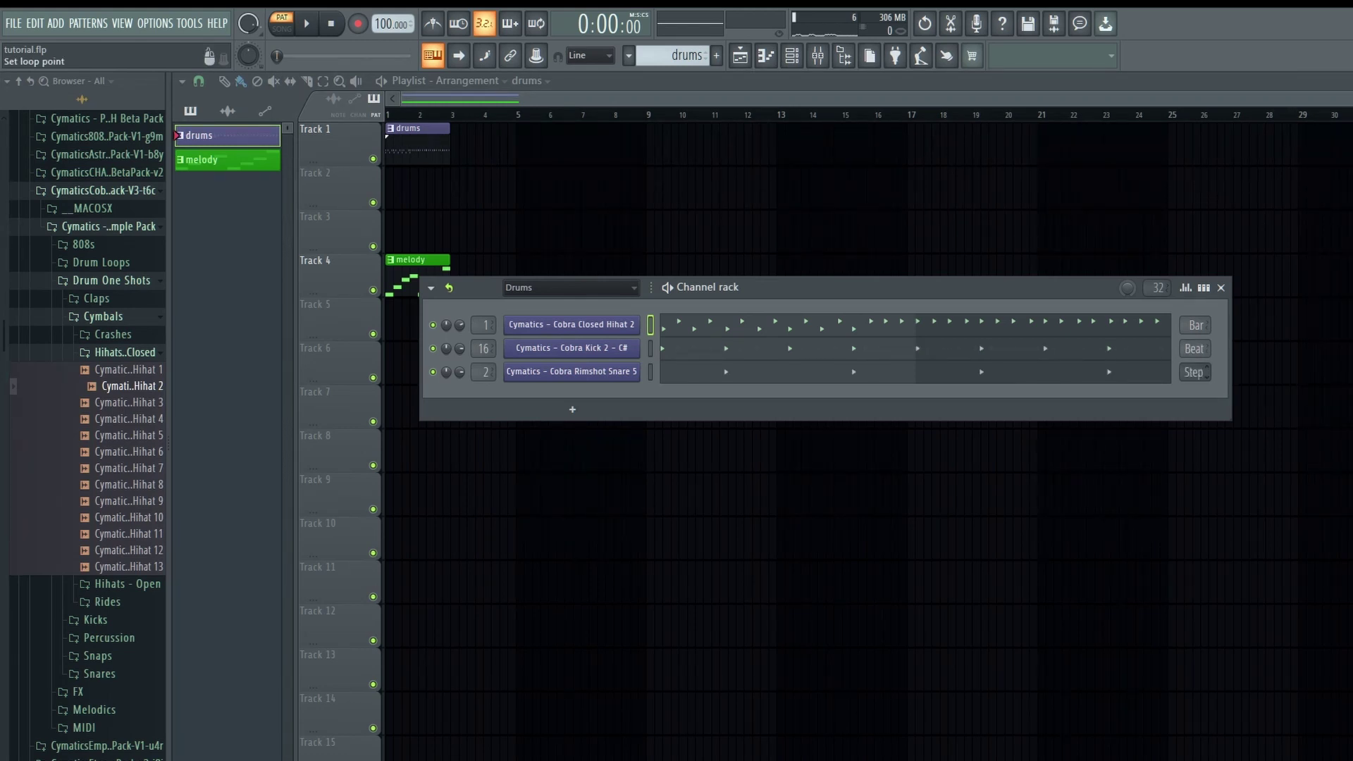
# Step: Raise the main swing to 60% and, with the drums pattern playing, up to 100%
pyautogui.moveTo(1124, 290); pyautogui.dragTo(1123, 272)
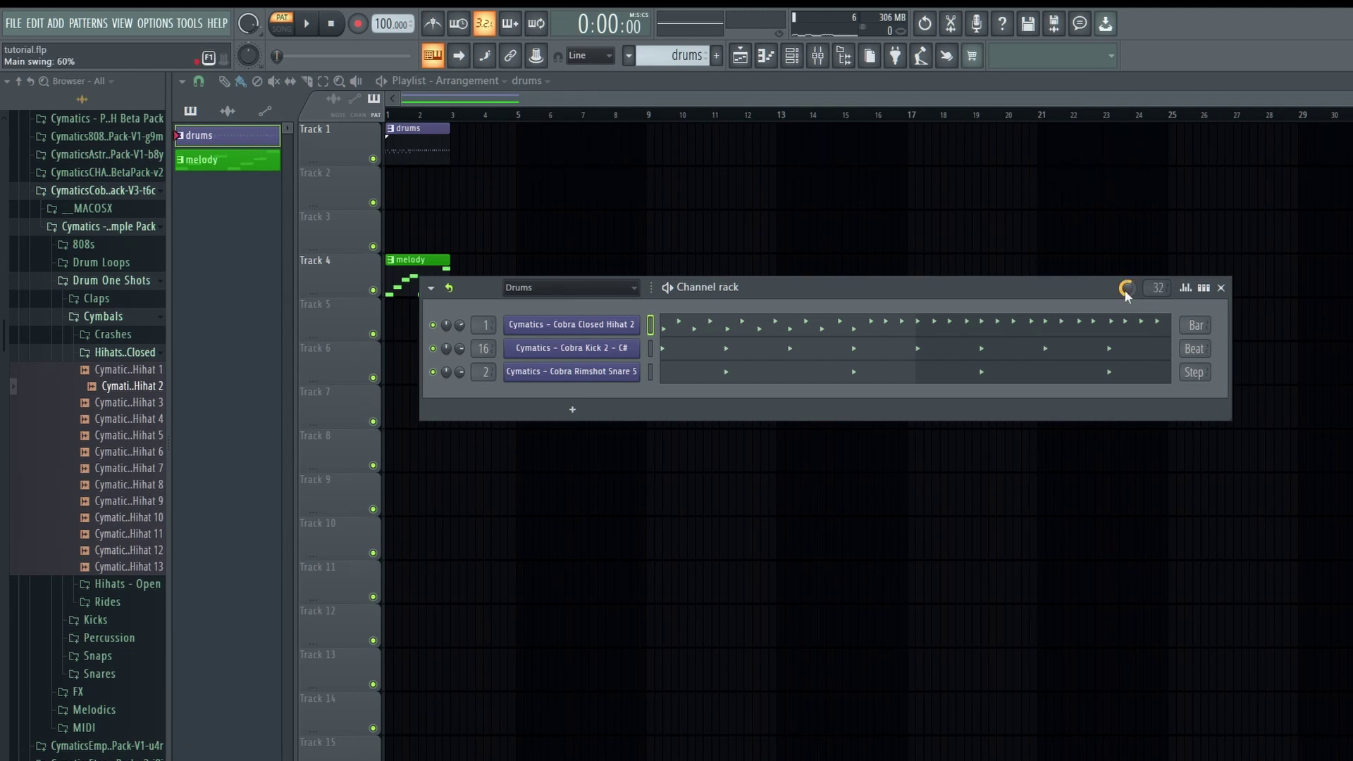
pyautogui.press('space')
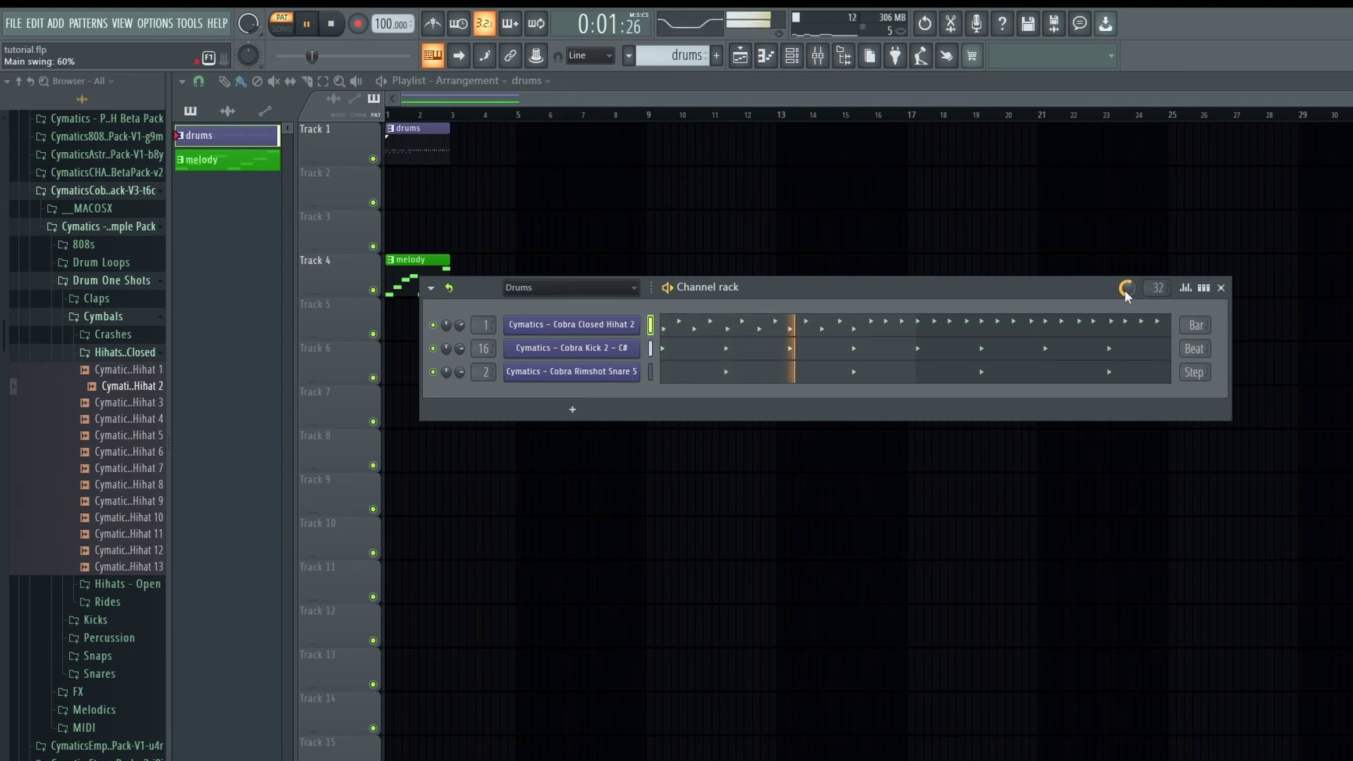
pyautogui.scroll(4, 1126, 290)
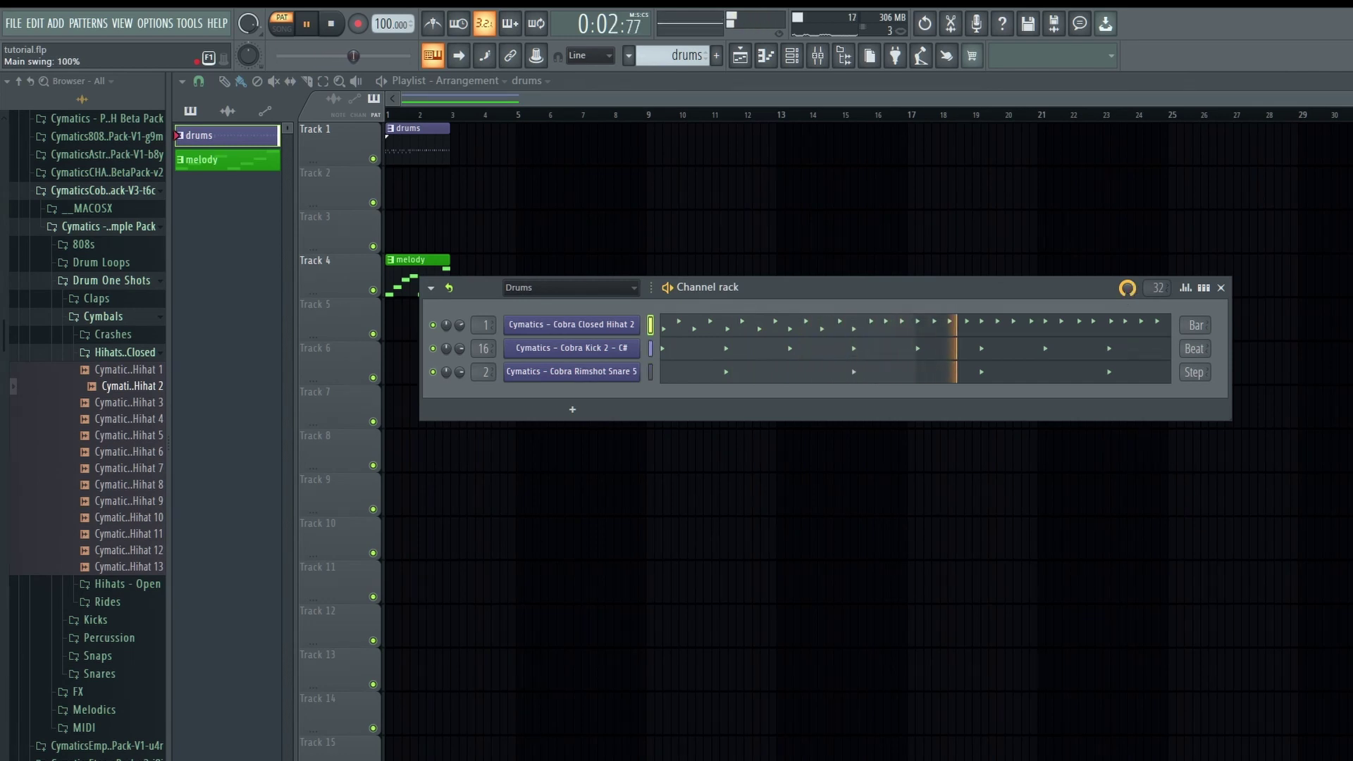
# Step: Reset the main swing to its default and stop playback
pyautogui.rightClick(1126, 291)
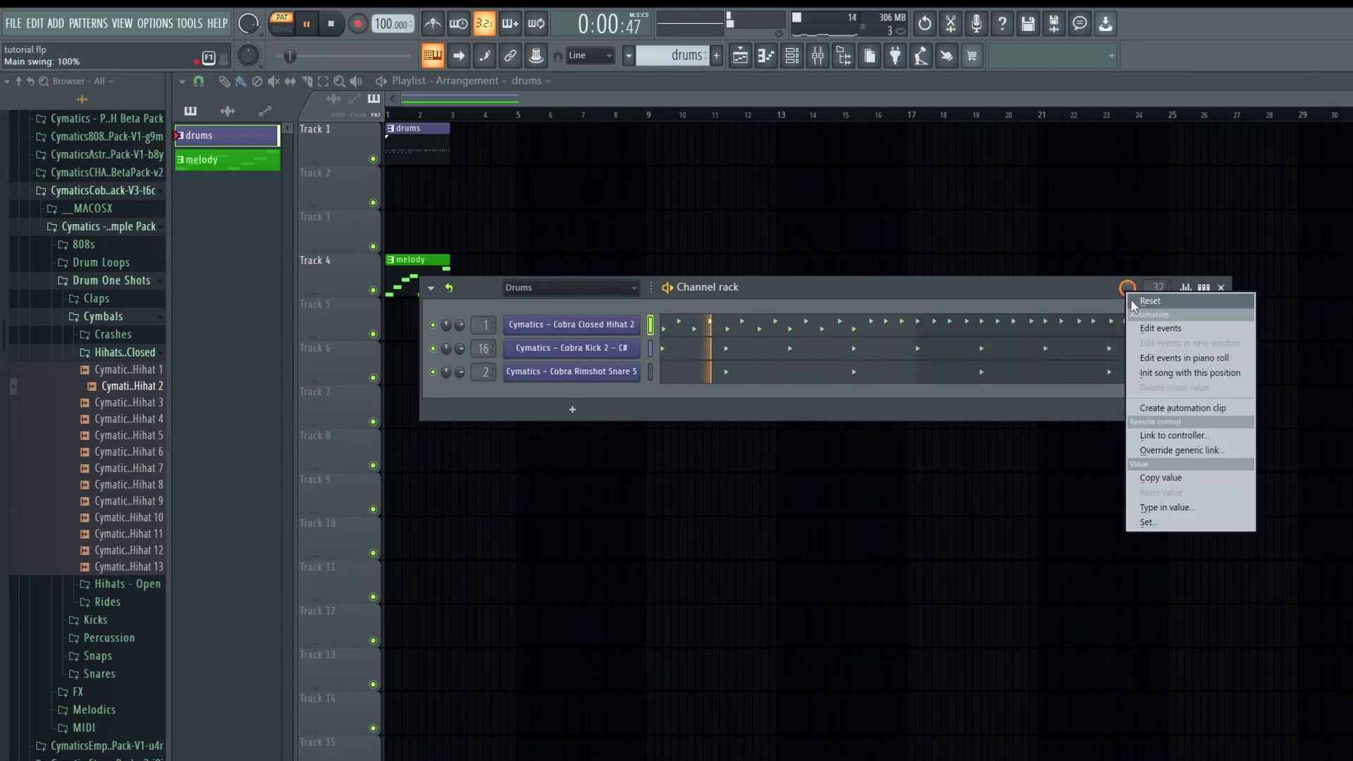
pyautogui.click(1131, 299)
pyautogui.rightClick(1127, 289)
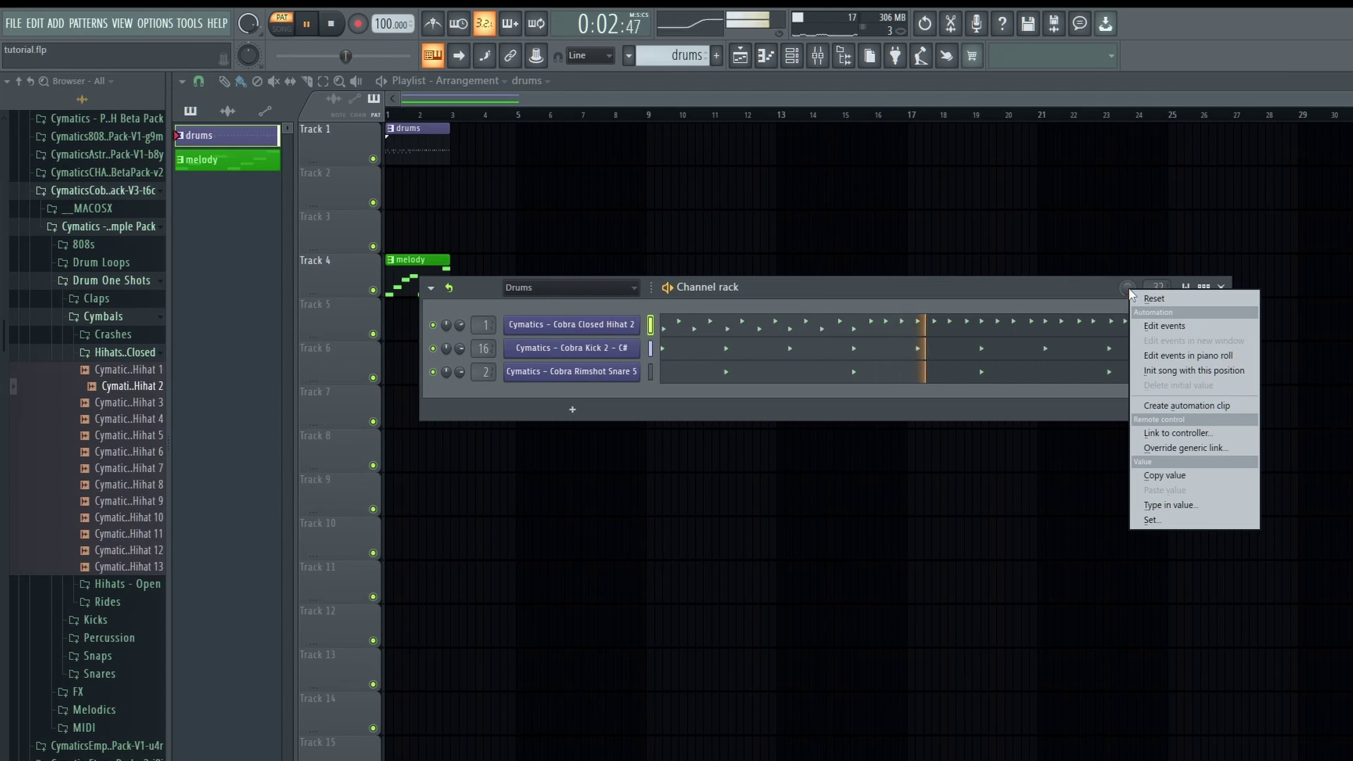
pyautogui.click(1107, 288)
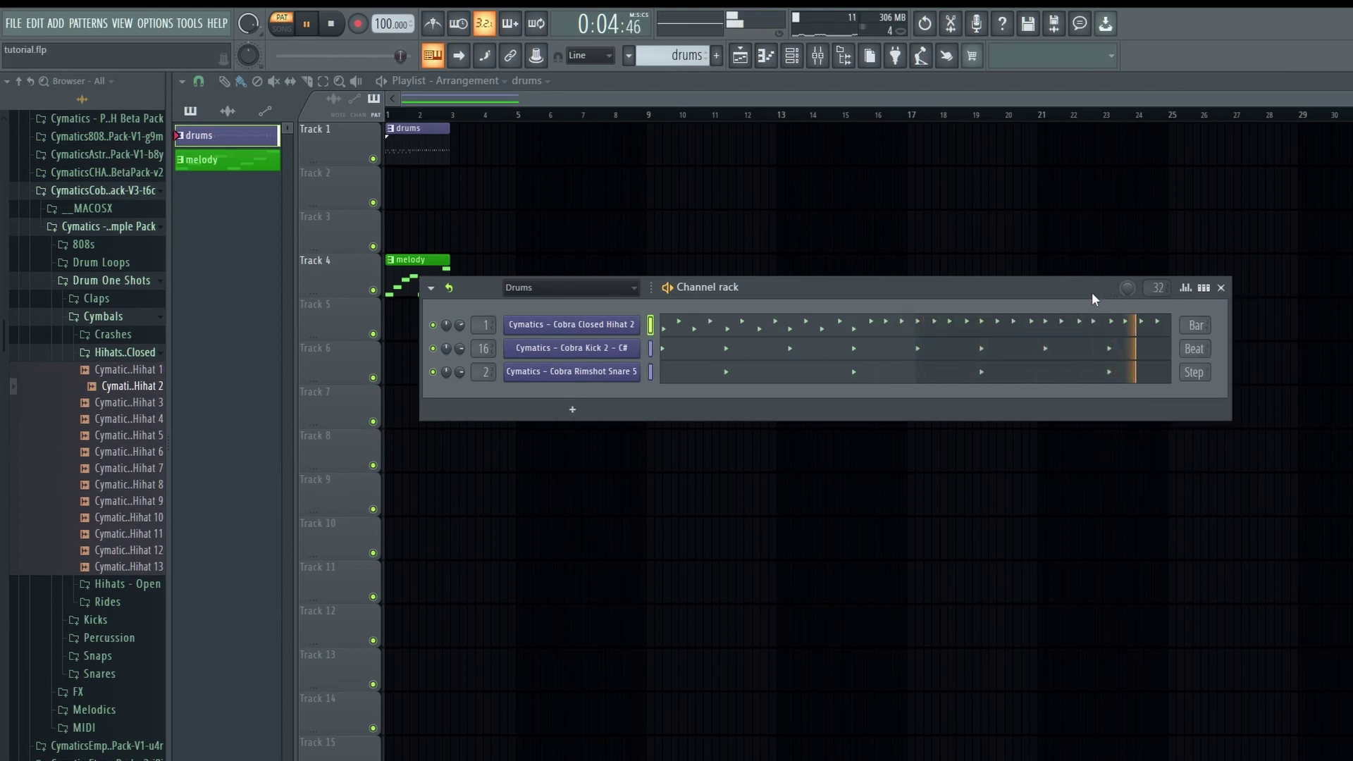
pyautogui.press('space')
pyautogui.click(431, 287)
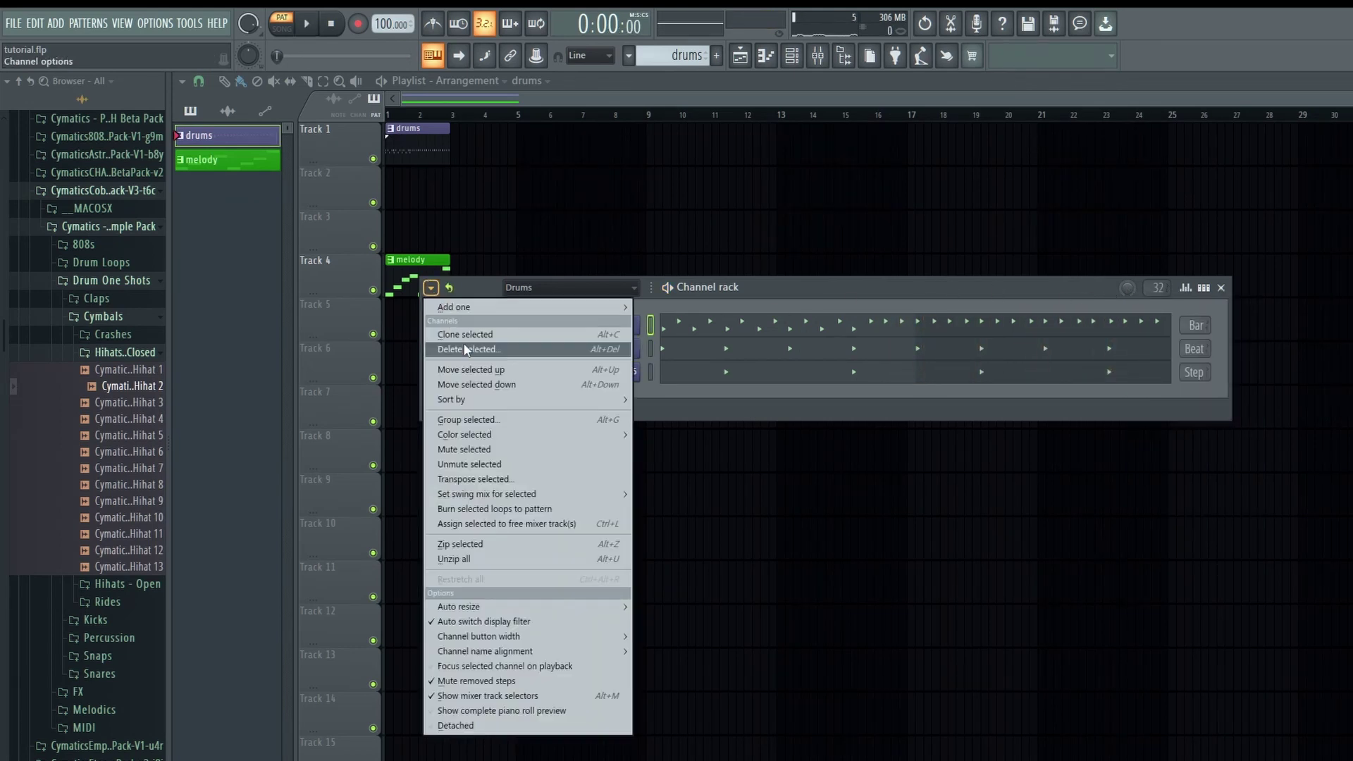
pyautogui.moveTo(521, 441)
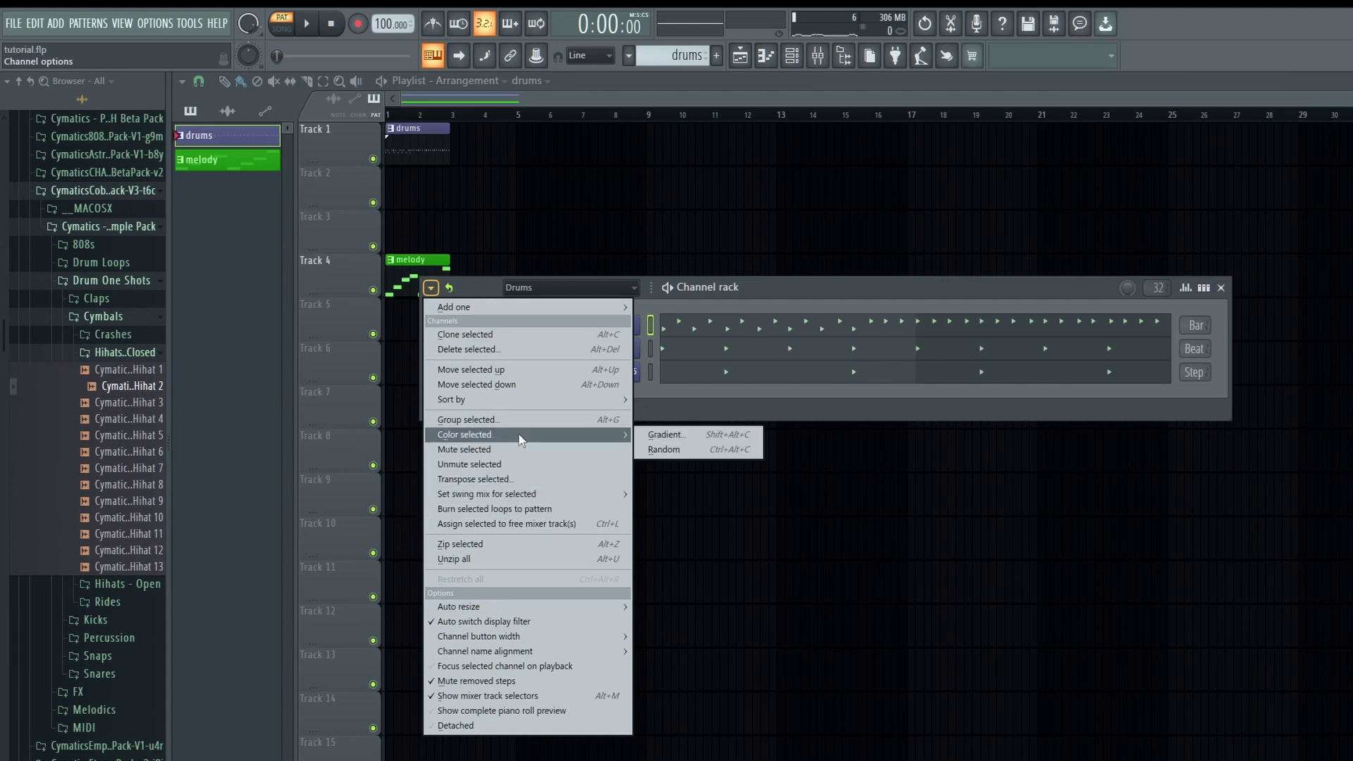
pyautogui.moveTo(543, 499)
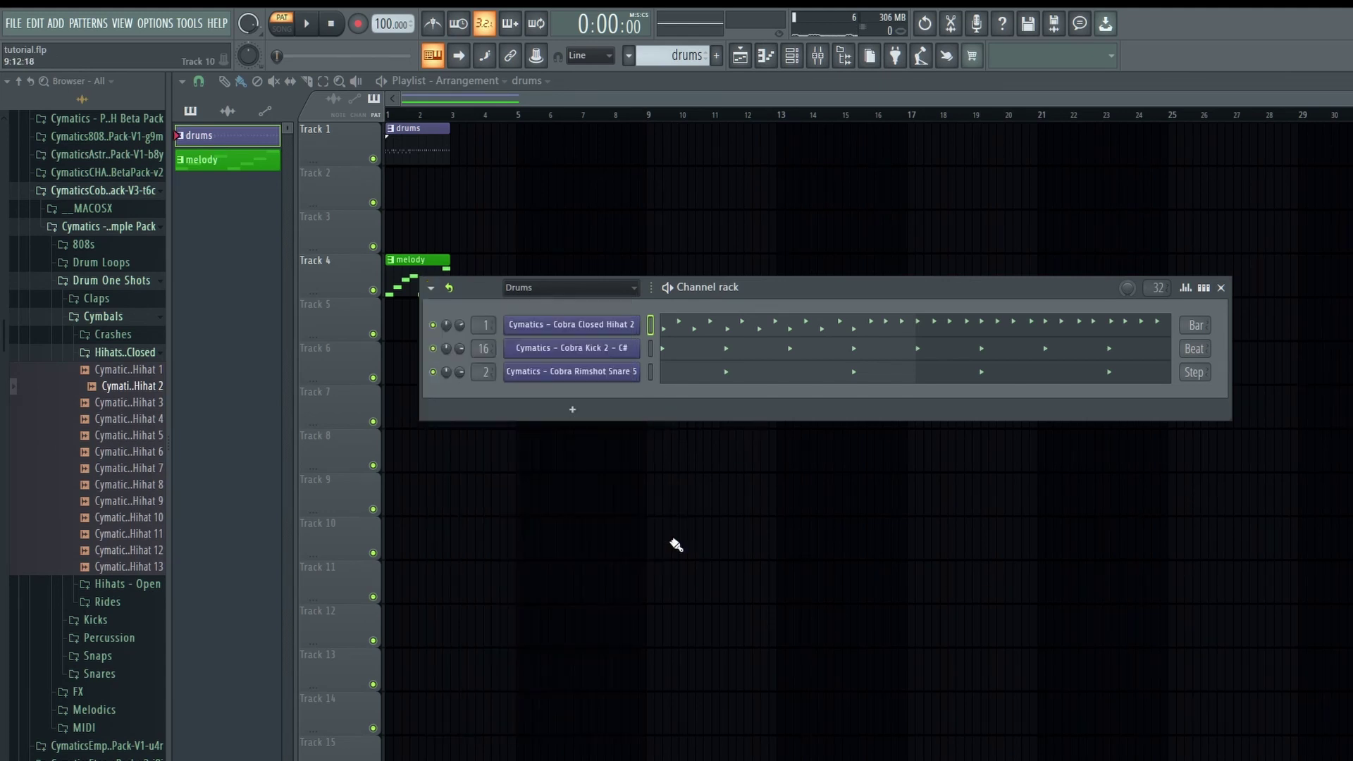
pyautogui.click(655, 538)
# Step: Set the swing mix of the selected Closed Hihat 2 channel to 0% during playback, stop, and move the Channel rack higher
pyautogui.press('space')
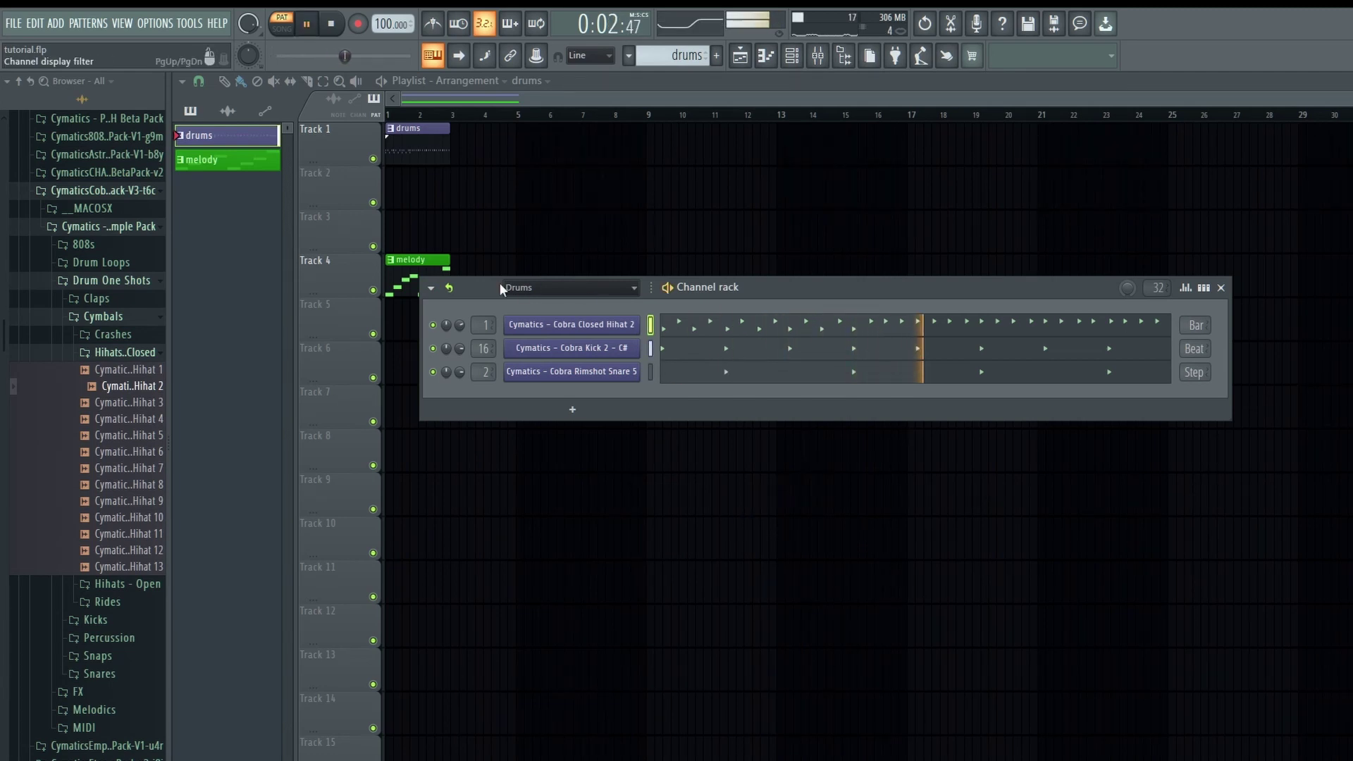
pyautogui.click(431, 288)
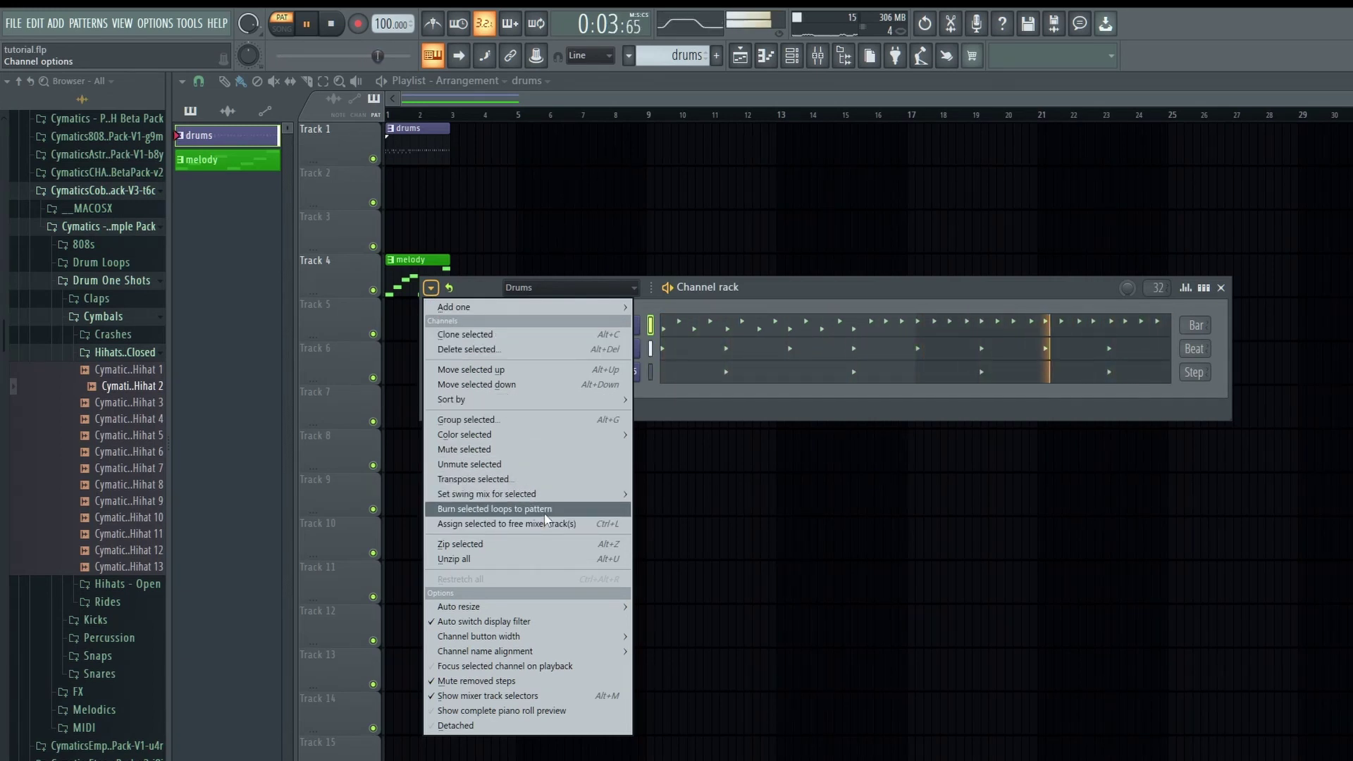
pyautogui.moveTo(604, 497)
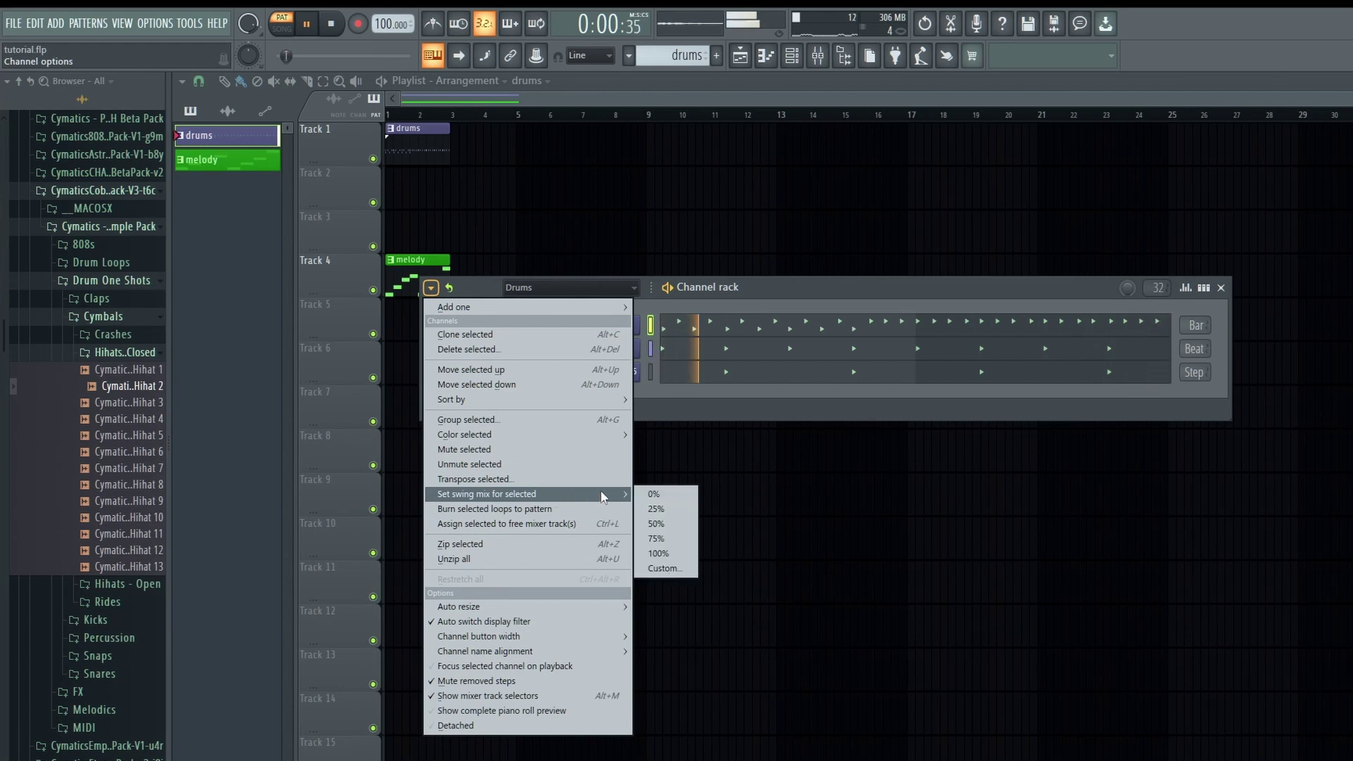
pyautogui.click(645, 491)
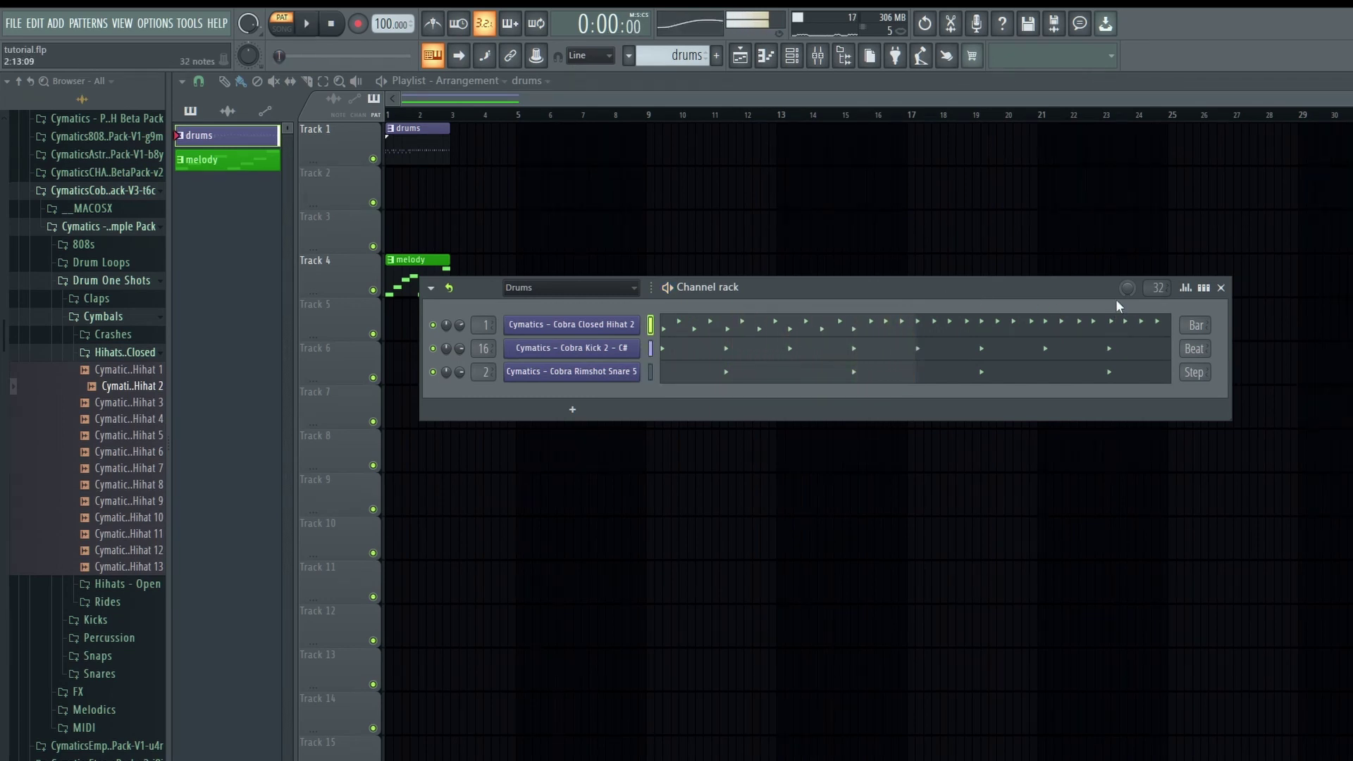
pyautogui.press('space')
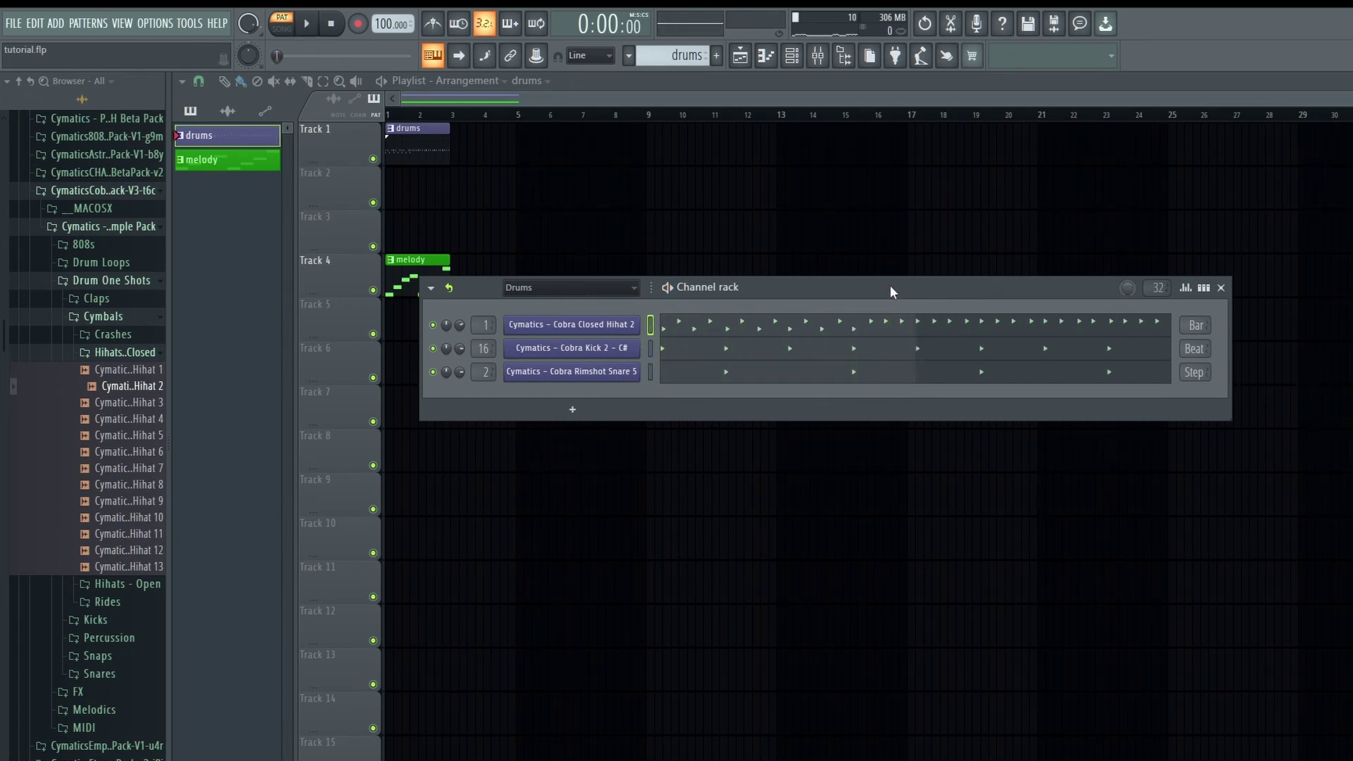
pyautogui.moveTo(889, 285); pyautogui.dragTo(908, 246)
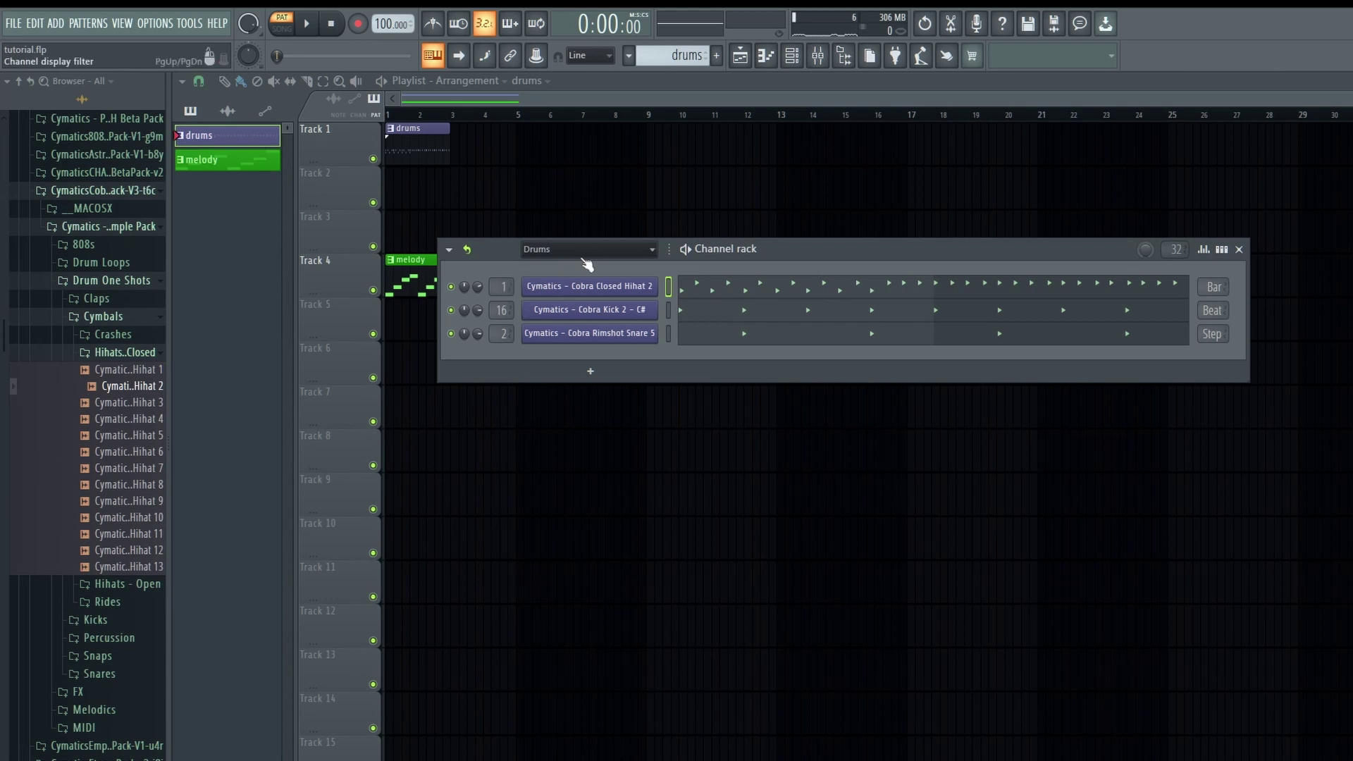